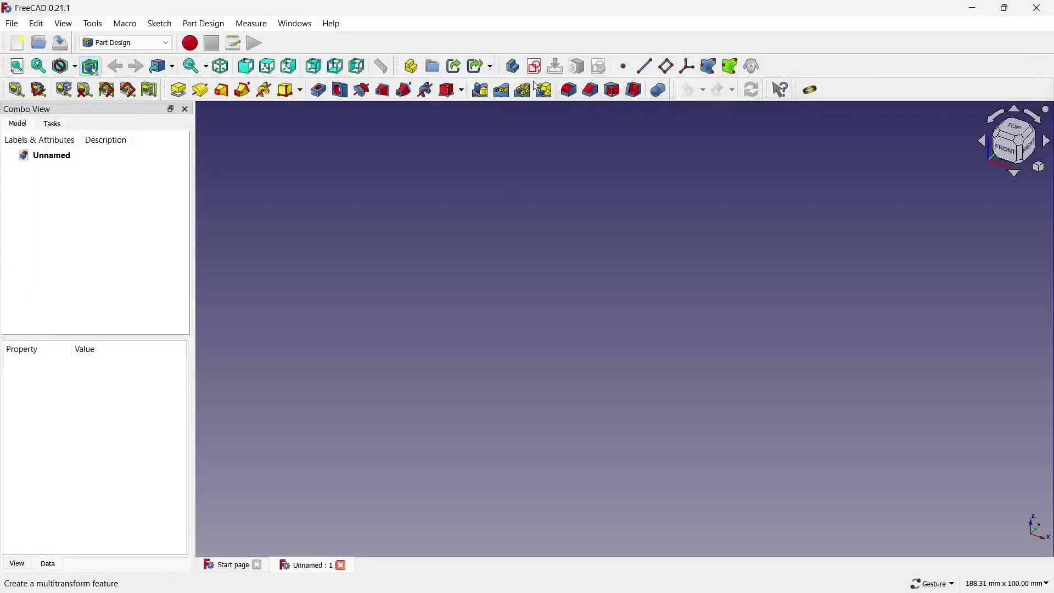
# - Start a sketch on the XY plane and draw a centred rectangle on the horizontal axis
pyautogui.click(534, 66)
pyautogui.click(483, 300)
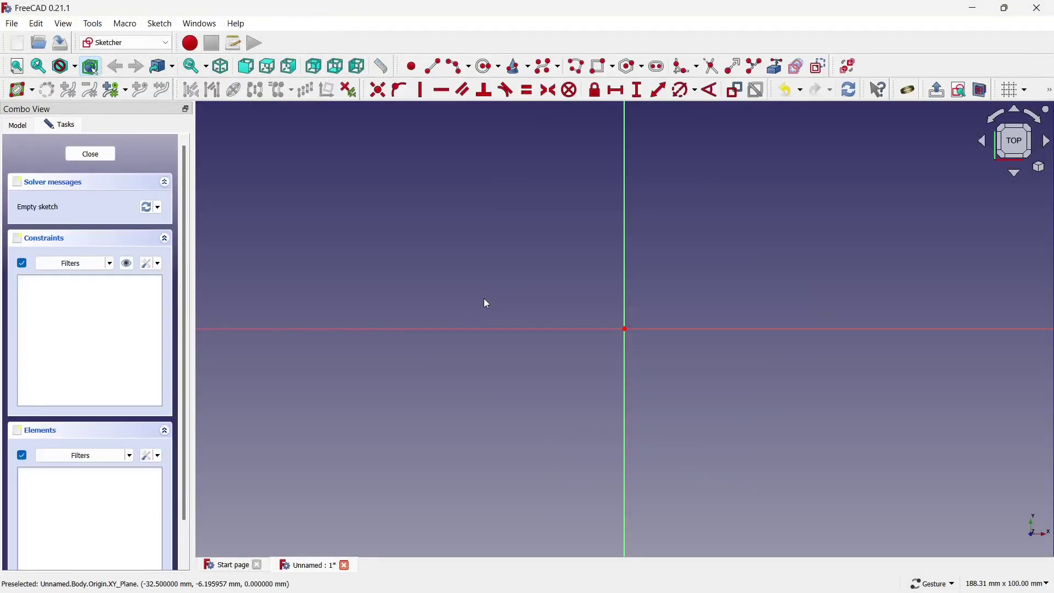
pyautogui.click(612, 66)
pyautogui.click(619, 101)
pyautogui.click(749, 329)
pyautogui.click(678, 226)
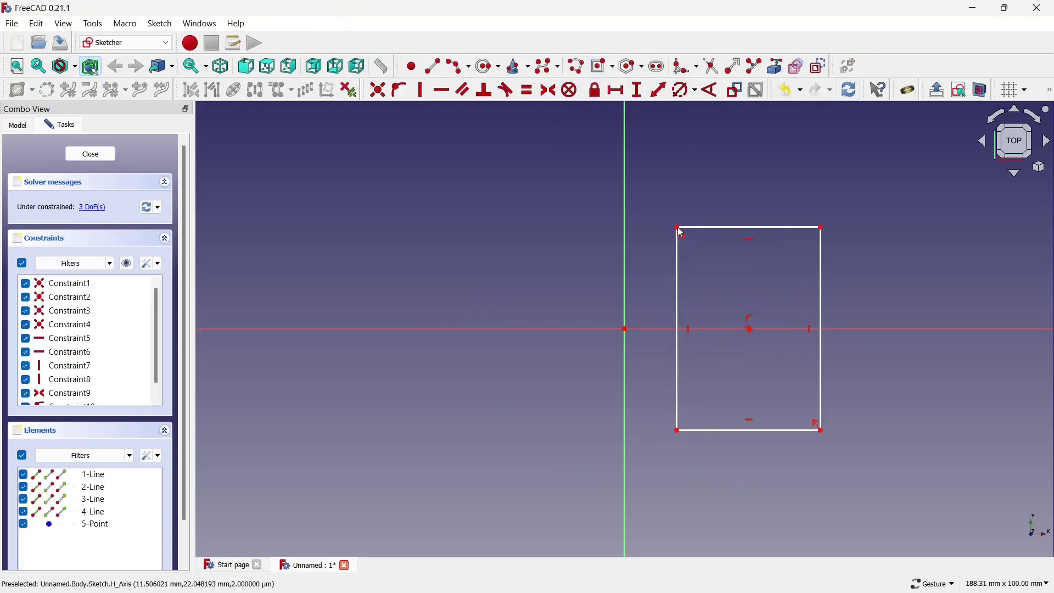
# - Dimension the rectangle 26 mm wide with its top edge 12 mm above the axis
pyautogui.click(622, 88)
pyautogui.click(717, 228)
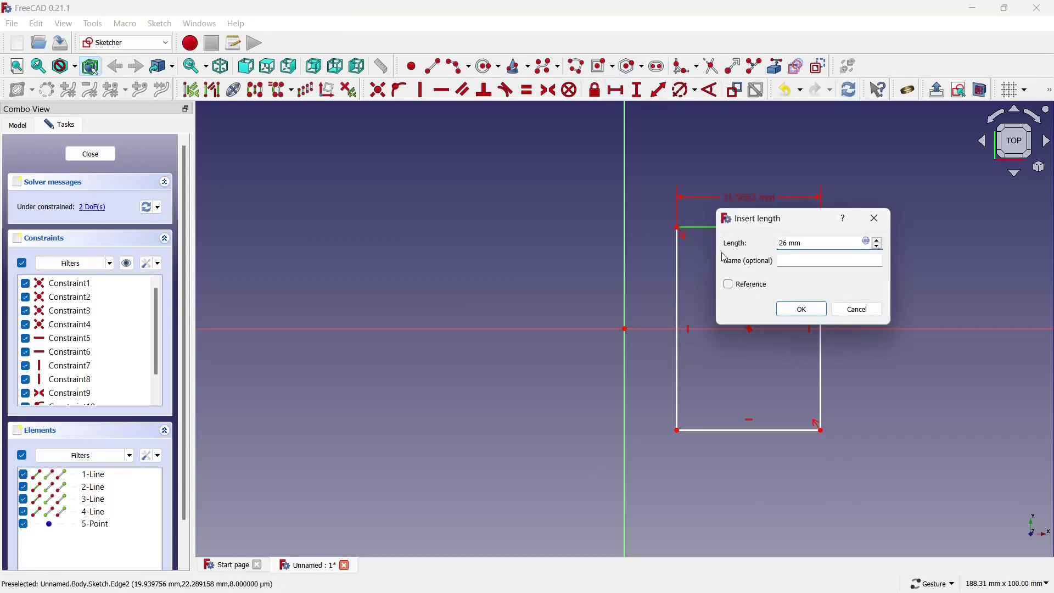
pyautogui.click(793, 310)
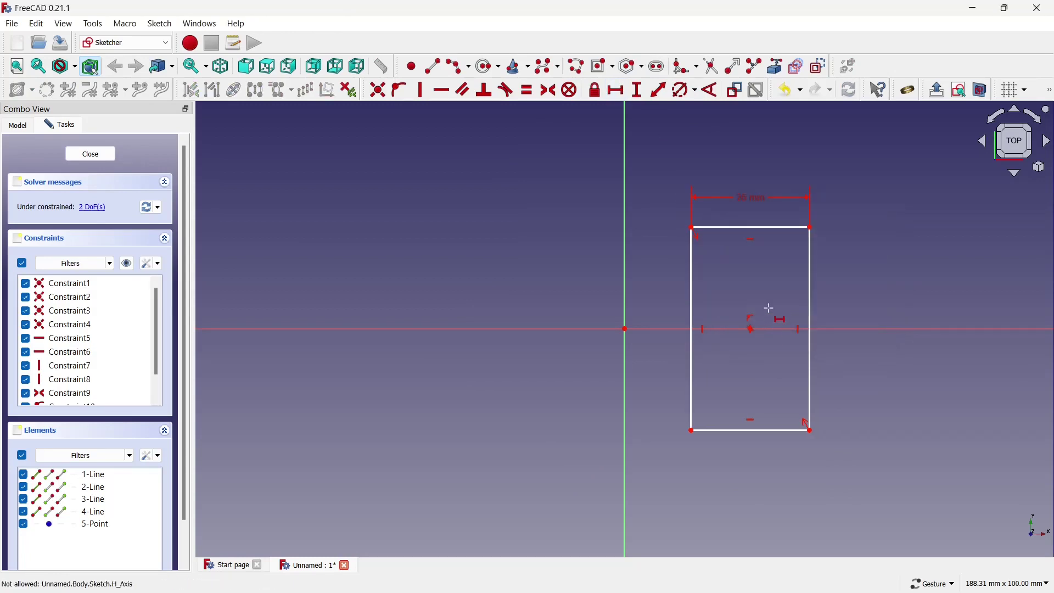
pyautogui.click(693, 229)
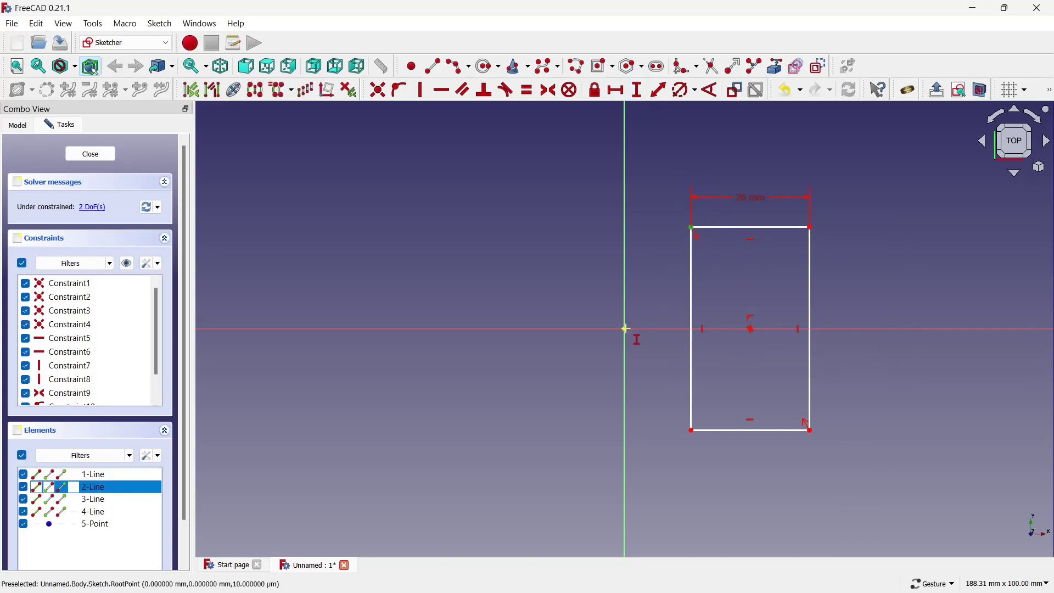
pyautogui.click(626, 327)
pyautogui.write('12')
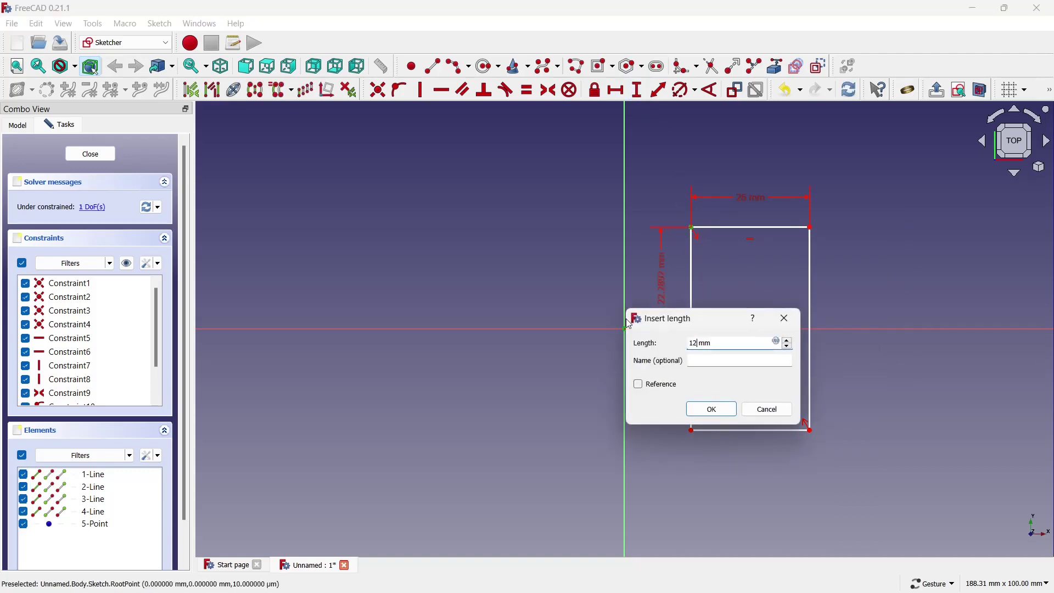
pyautogui.click(694, 416)
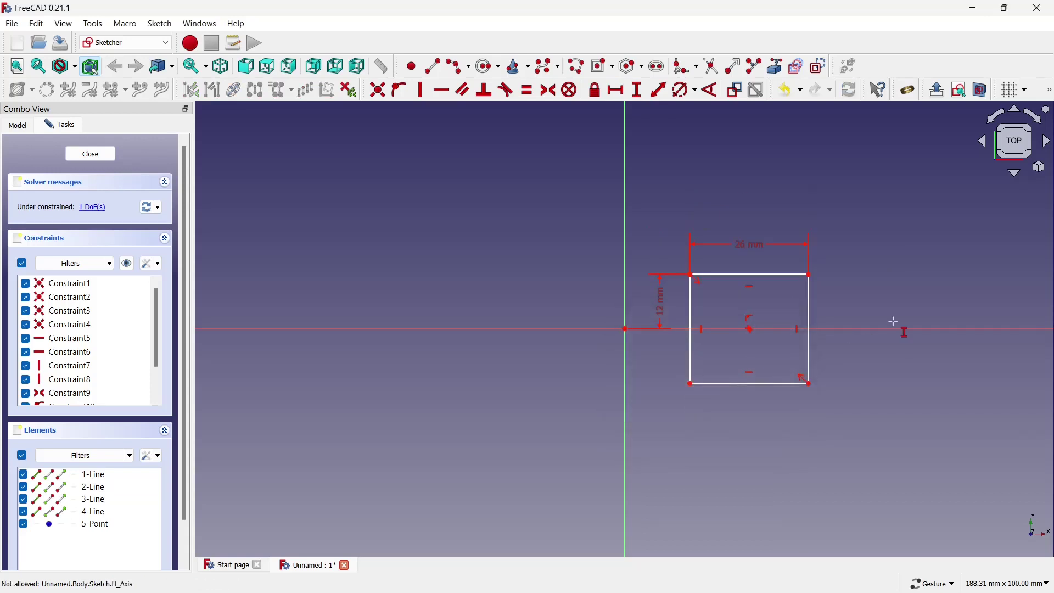
pyautogui.scroll(1, 893, 321)
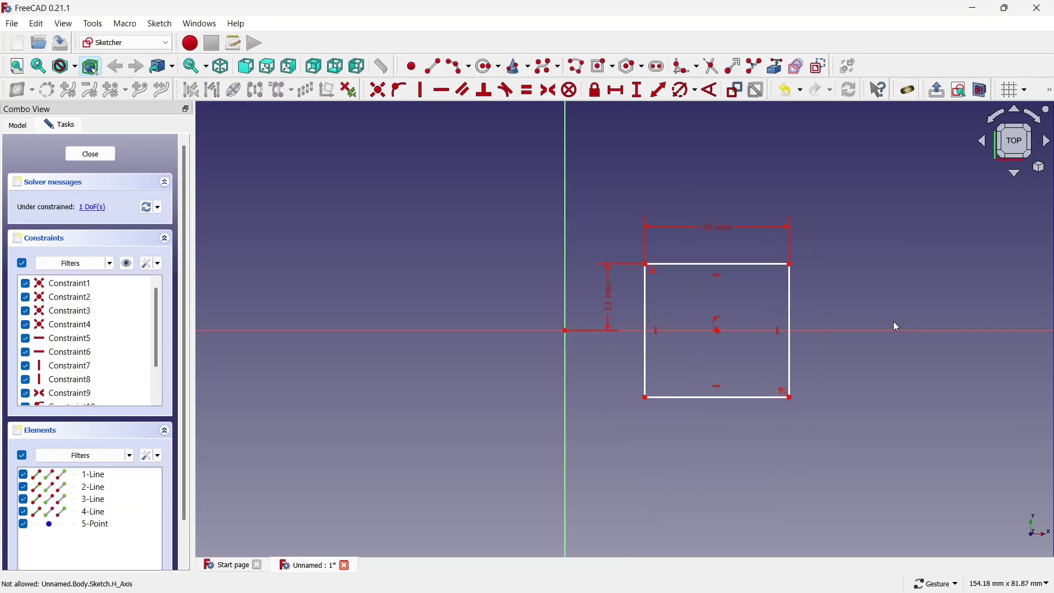
pyautogui.scroll(1, 893, 321)
# - Draw a small corner-to-corner rectangle overlapping the main rectangle's left edge
pyautogui.click(614, 72)
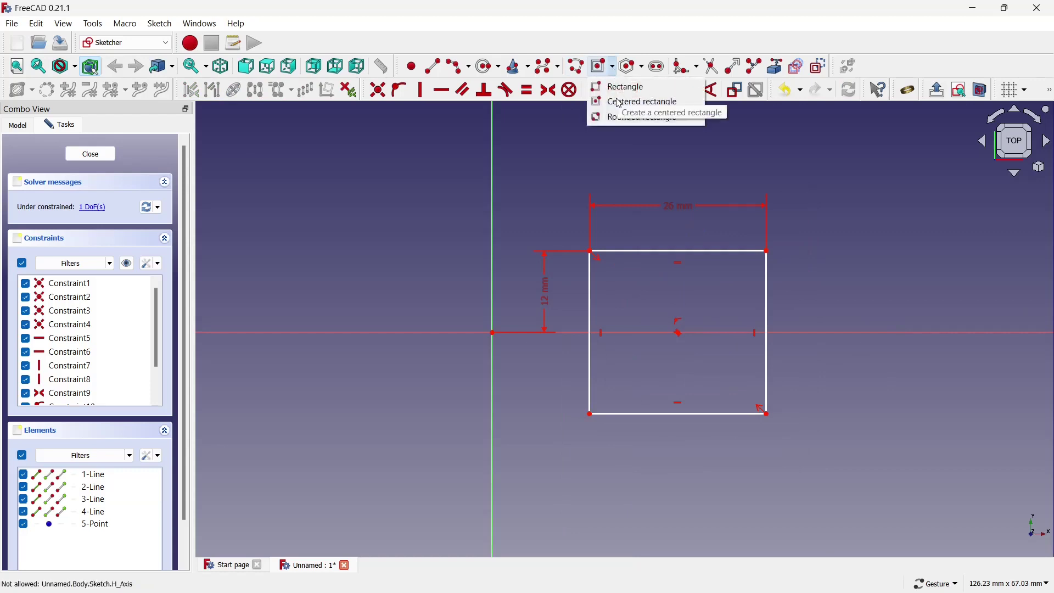
pyautogui.click(616, 72)
pyautogui.click(619, 87)
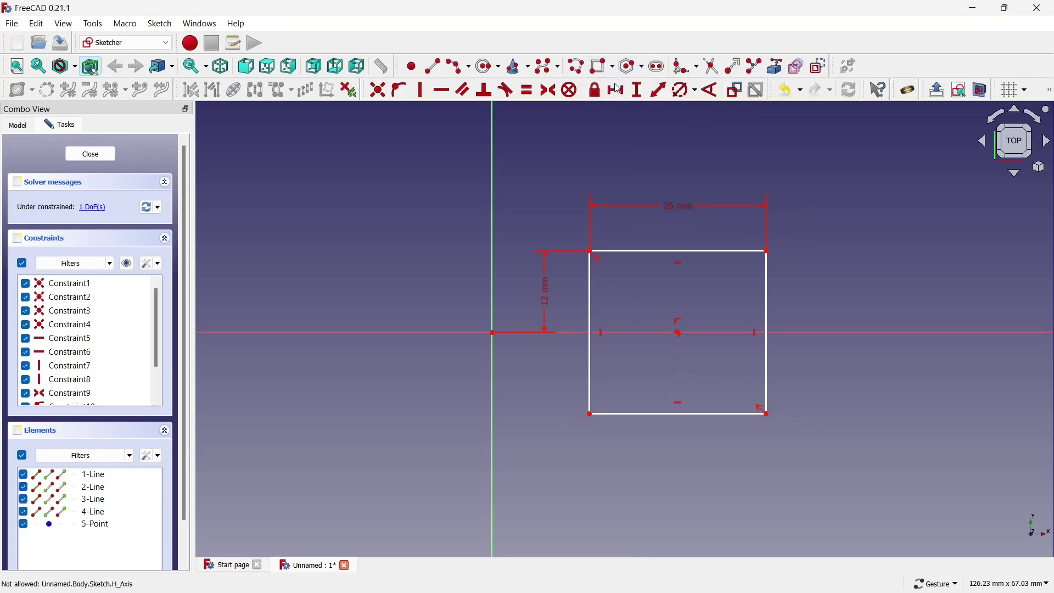
pyautogui.click(591, 270)
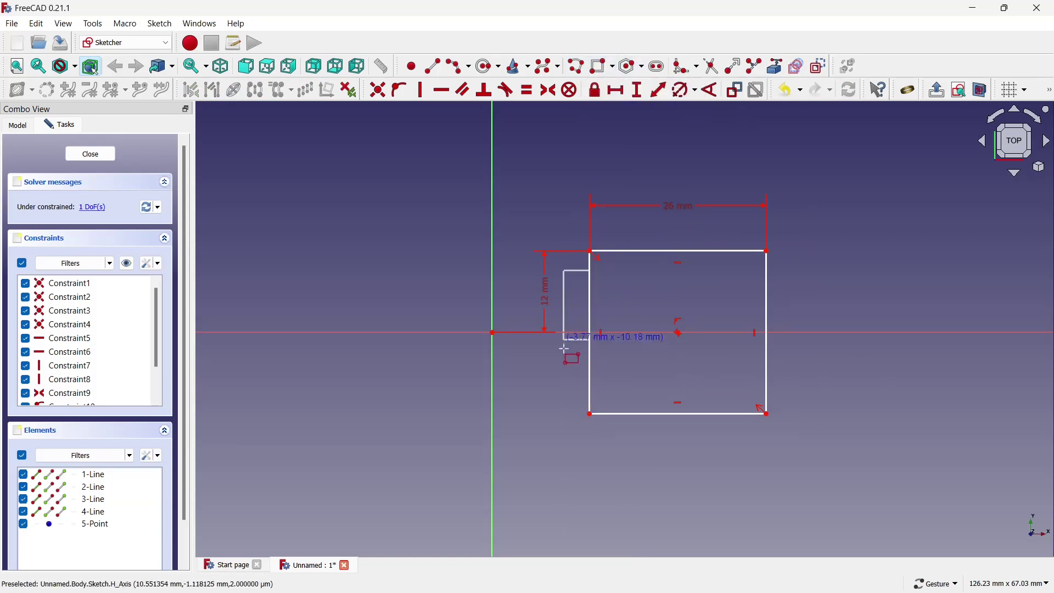
pyautogui.click(563, 376)
pyautogui.scroll(1, 597, 301)
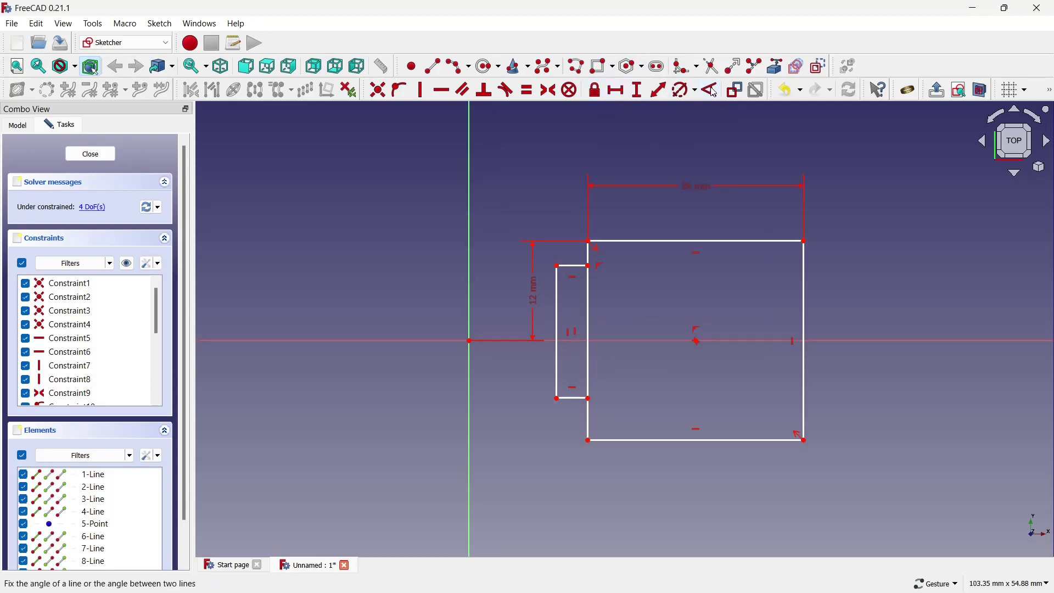
# - Trim the shared edge and make the step's left edge symmetric about the horizontal axis
pyautogui.click(712, 66)
pyautogui.click(591, 275)
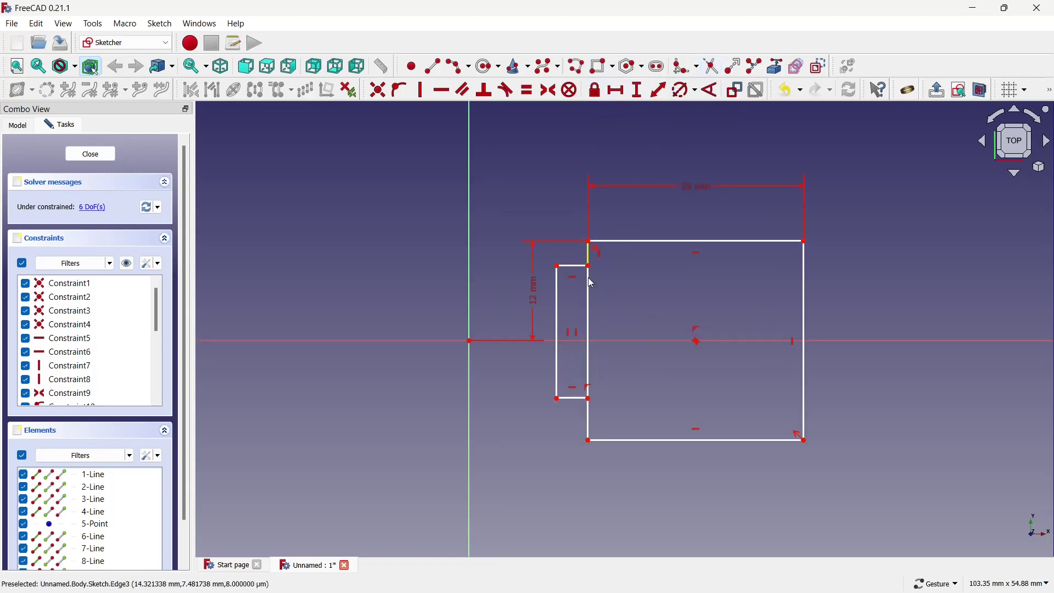
pyautogui.click(589, 280)
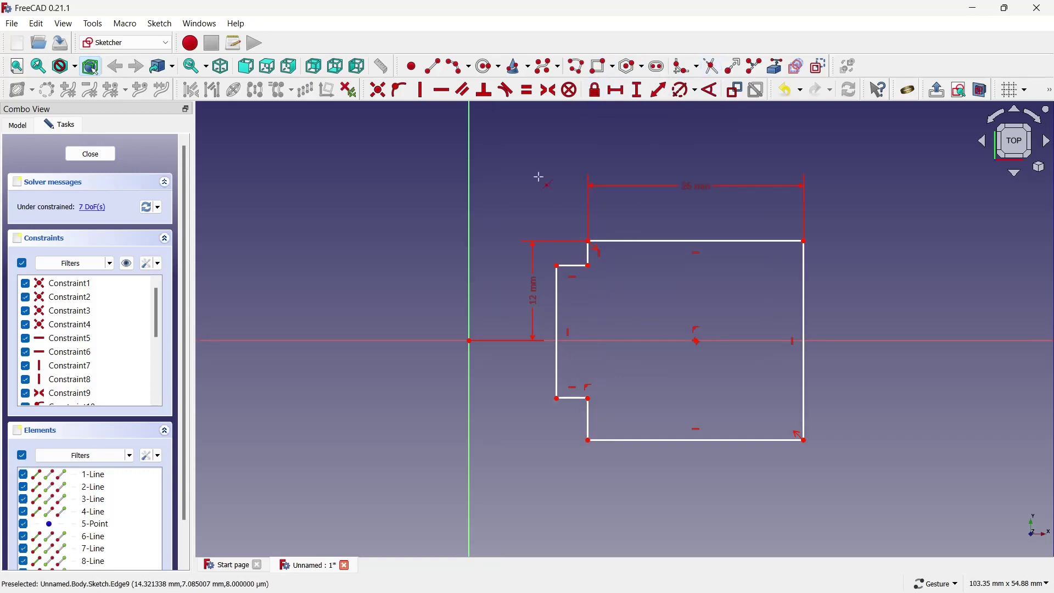
pyautogui.click(570, 266)
pyautogui.click(557, 390)
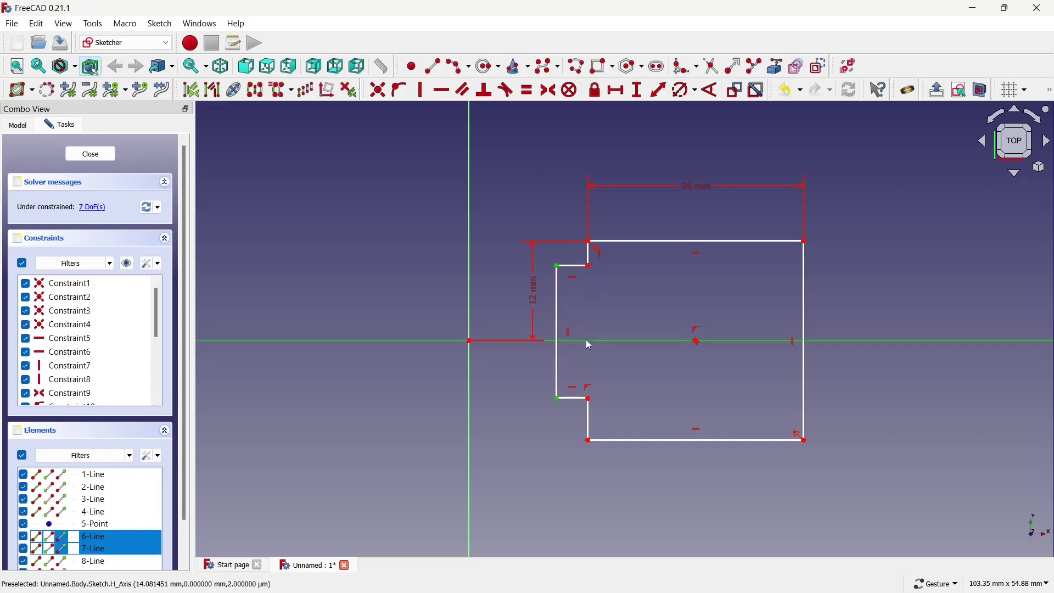
pyautogui.click(549, 90)
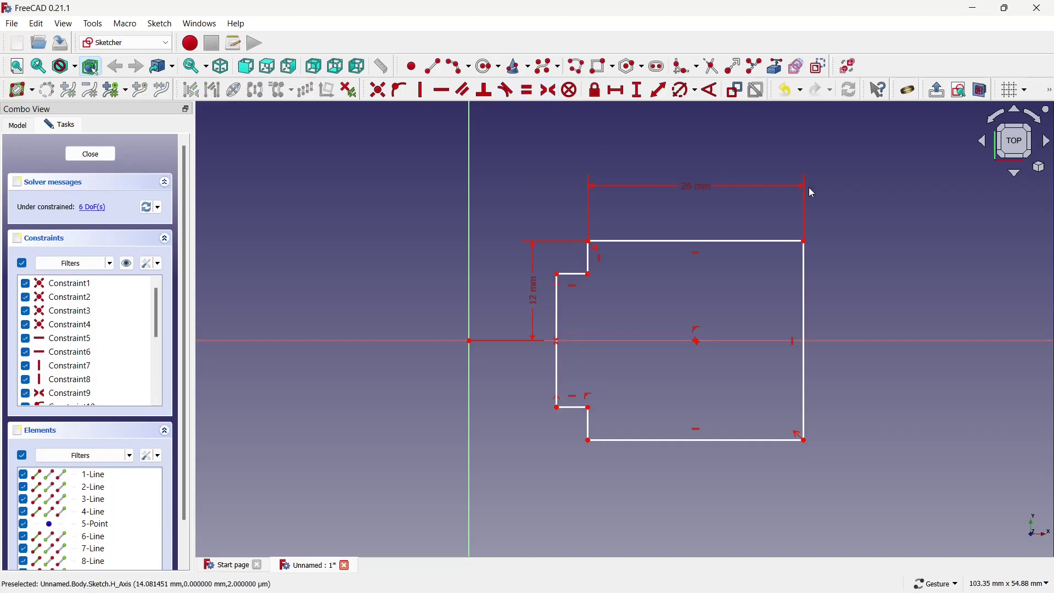
# - Make the short lower-left edge symmetric about the horizontal axis
pyautogui.scroll(-1, 539, 176)
pyautogui.rightClick(592, 153)
pyautogui.click(564, 188)
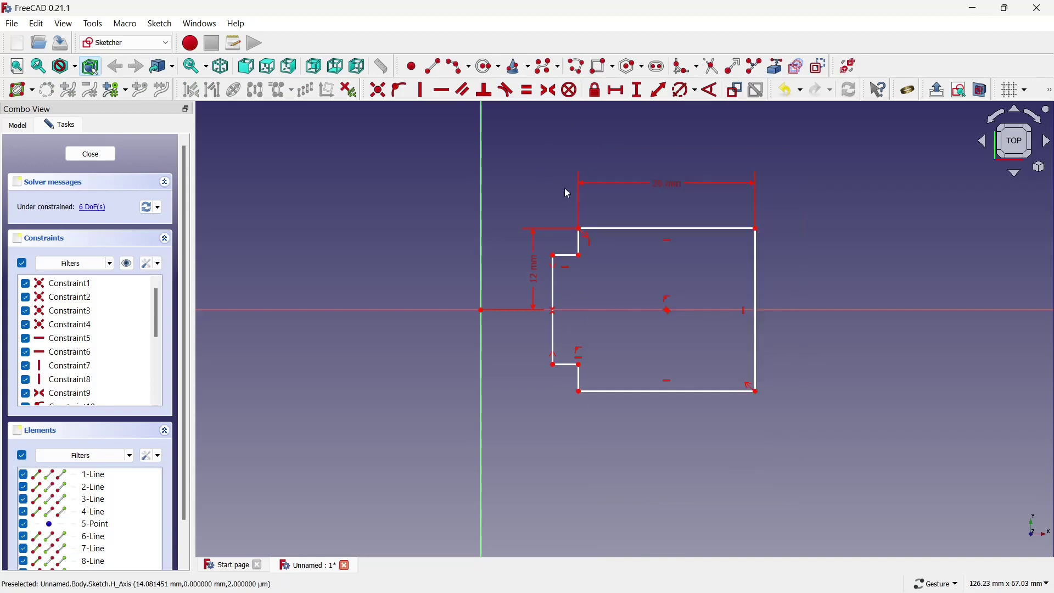
pyautogui.click(579, 381)
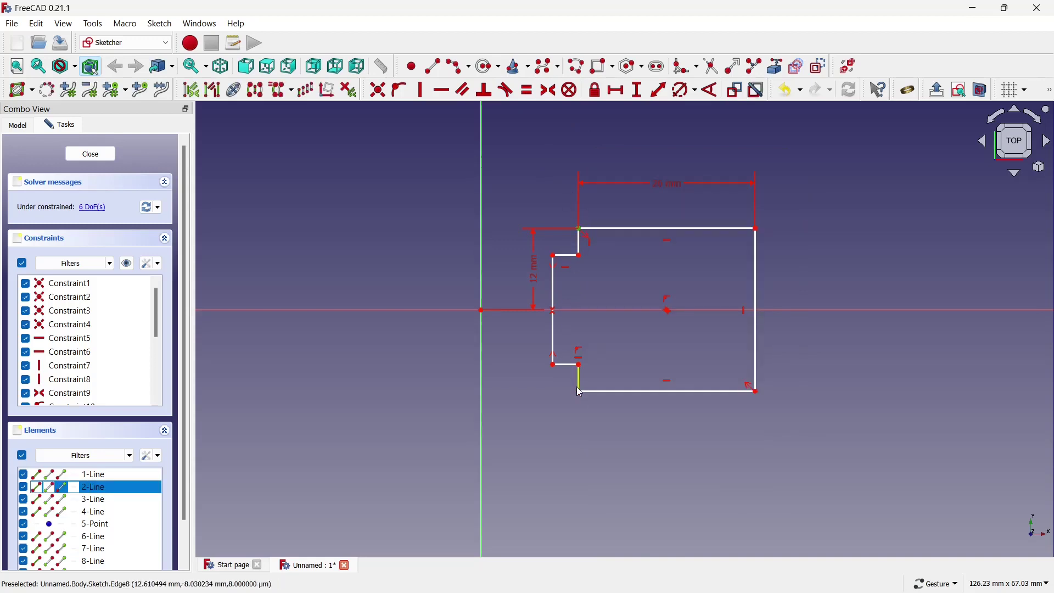
pyautogui.click(587, 311)
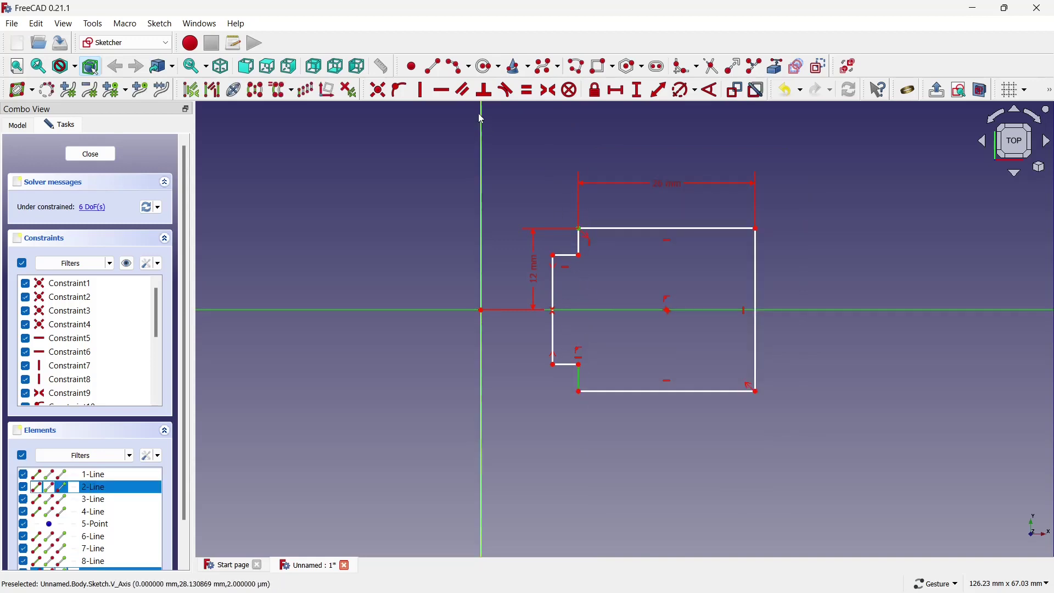
pyautogui.click(551, 92)
# - Set a 1 mm horizontal spacing between the two left inner corner points
pyautogui.click(573, 167)
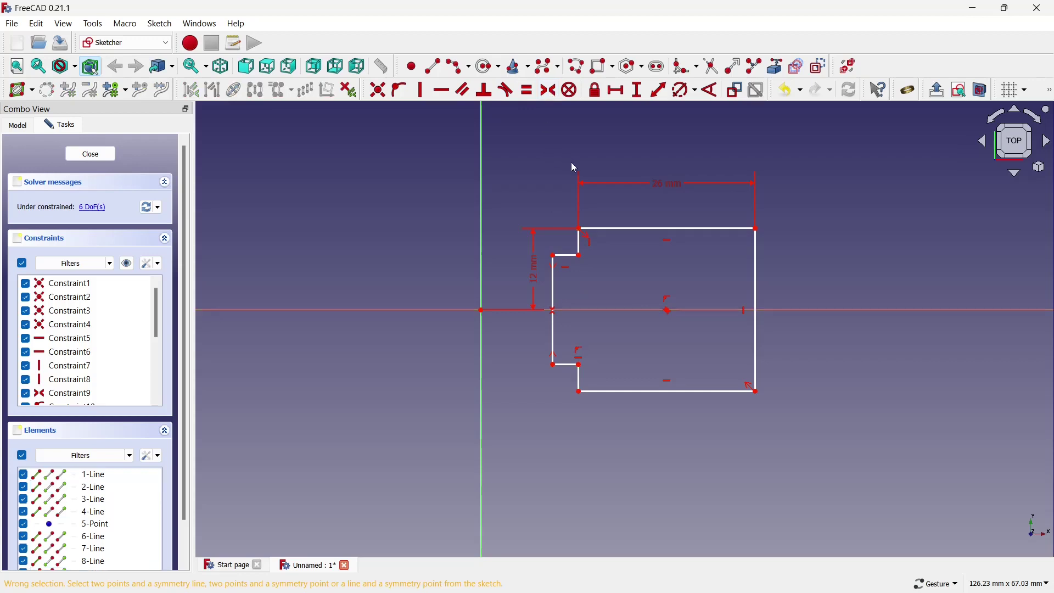
pyautogui.click(580, 256)
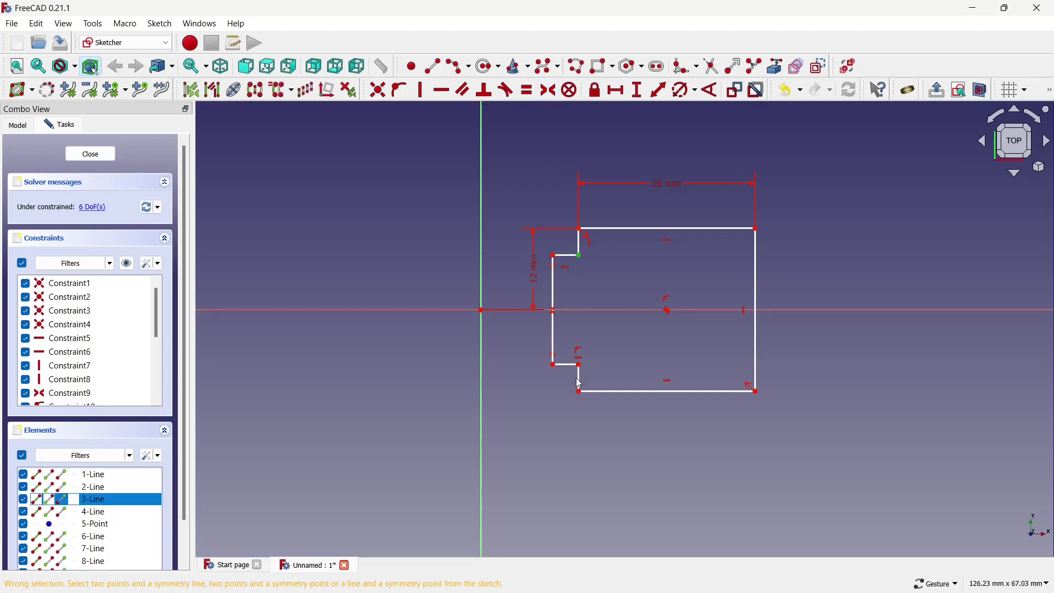
pyautogui.click(585, 345)
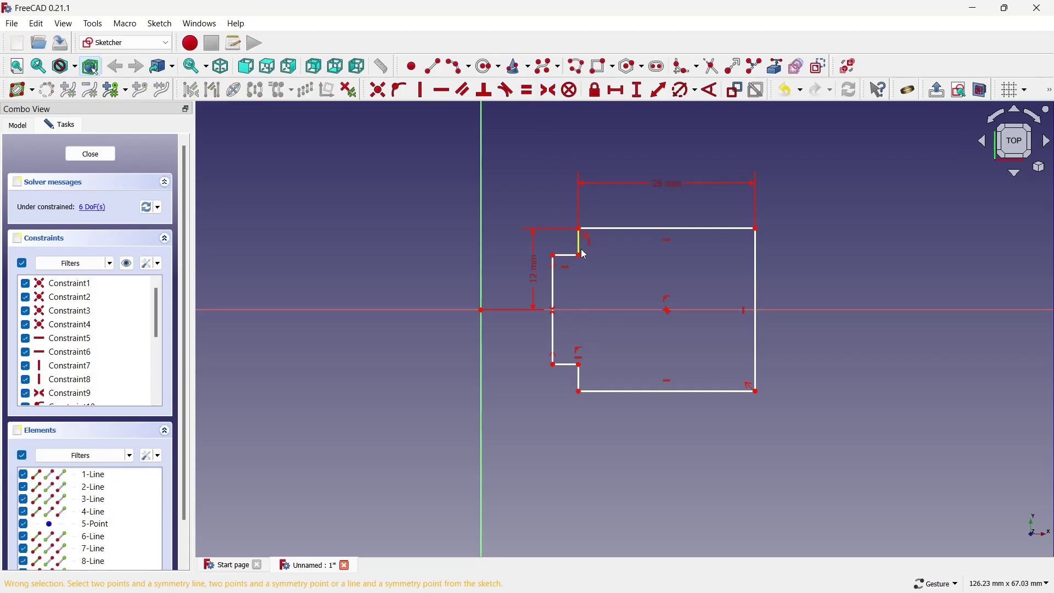
pyautogui.scroll(1, 577, 253)
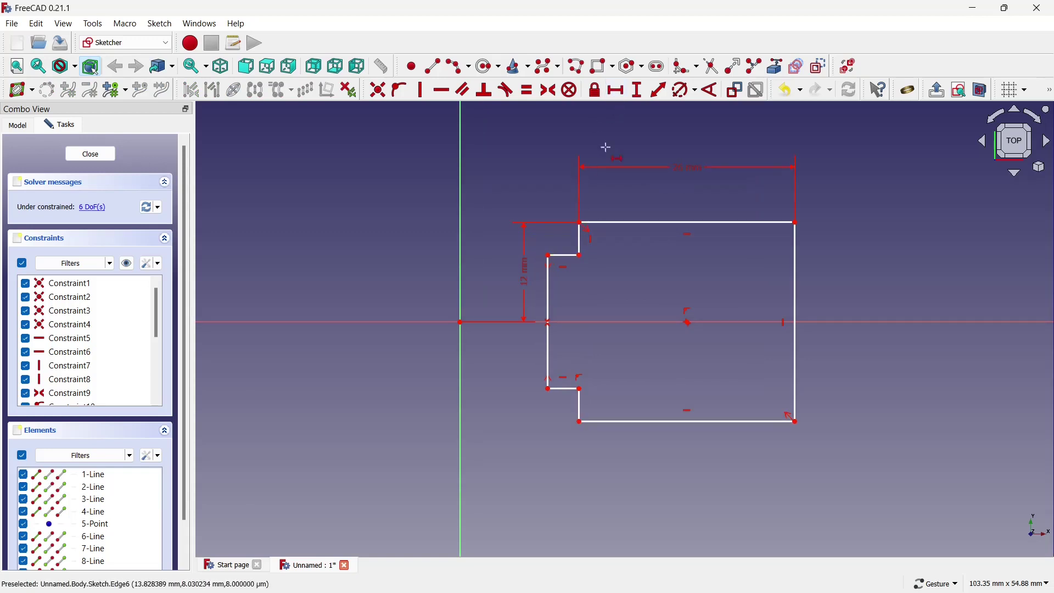
pyautogui.click(549, 388)
pyautogui.press('l')
pyautogui.press('h')
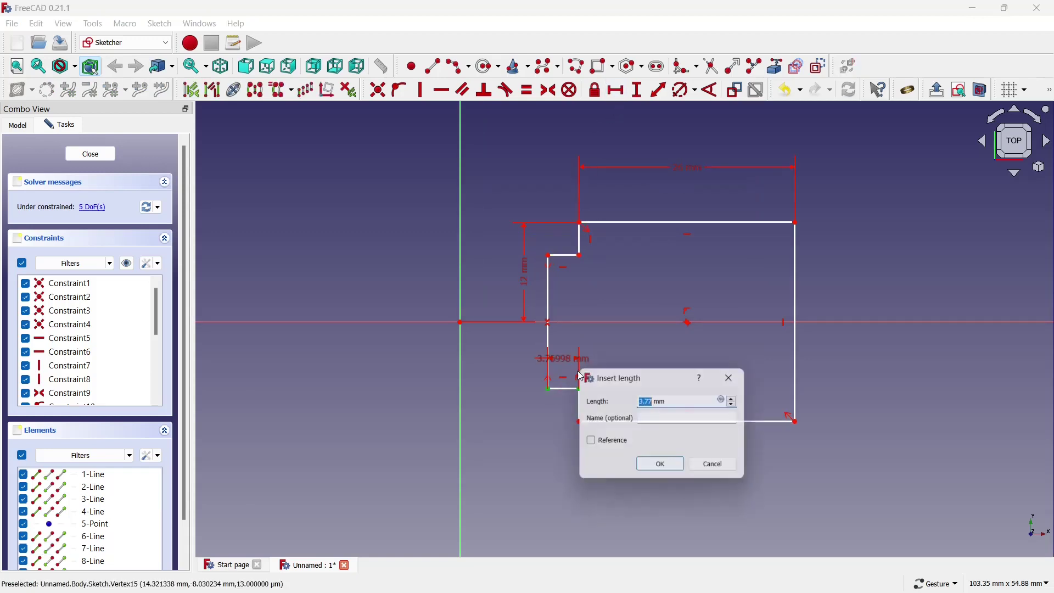
pyautogui.click(674, 459)
pyautogui.scroll(4, 610, 342)
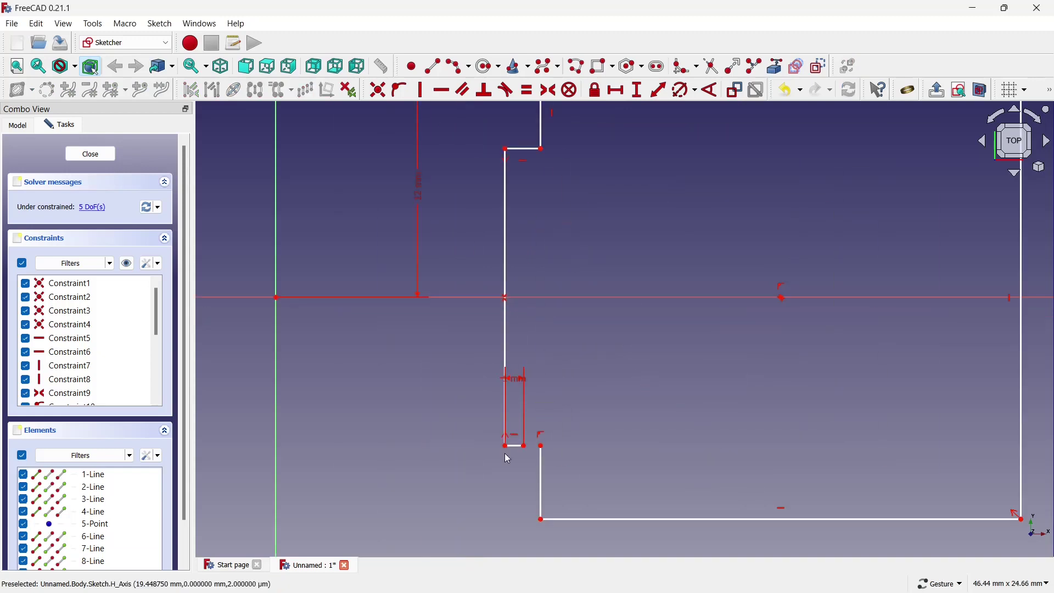
# - Extend the short lower step segment to the bottom corner and make the slanted edge vertical
pyautogui.click(537, 441)
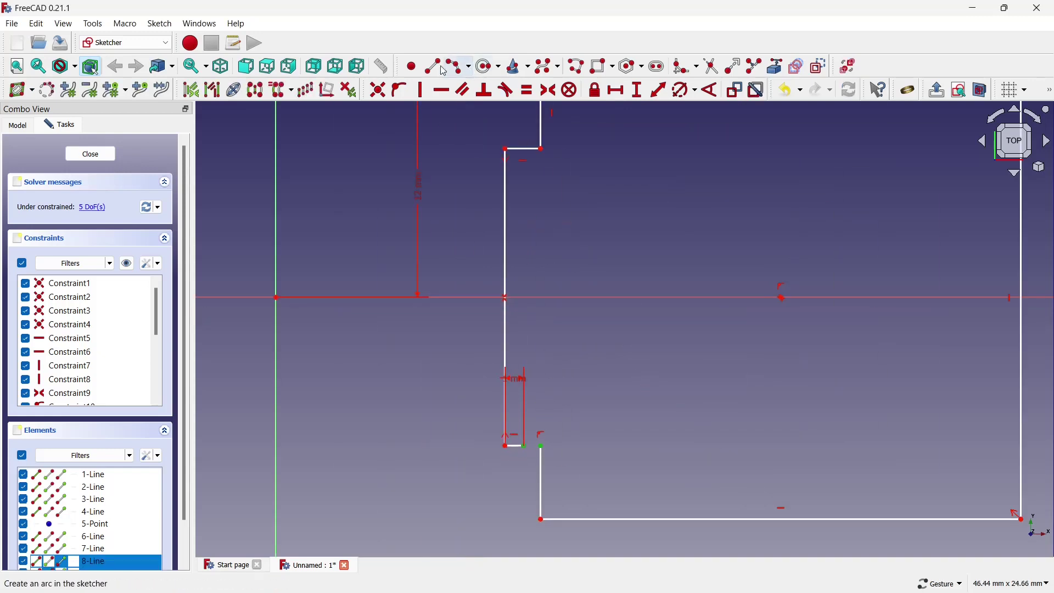
pyautogui.click(377, 89)
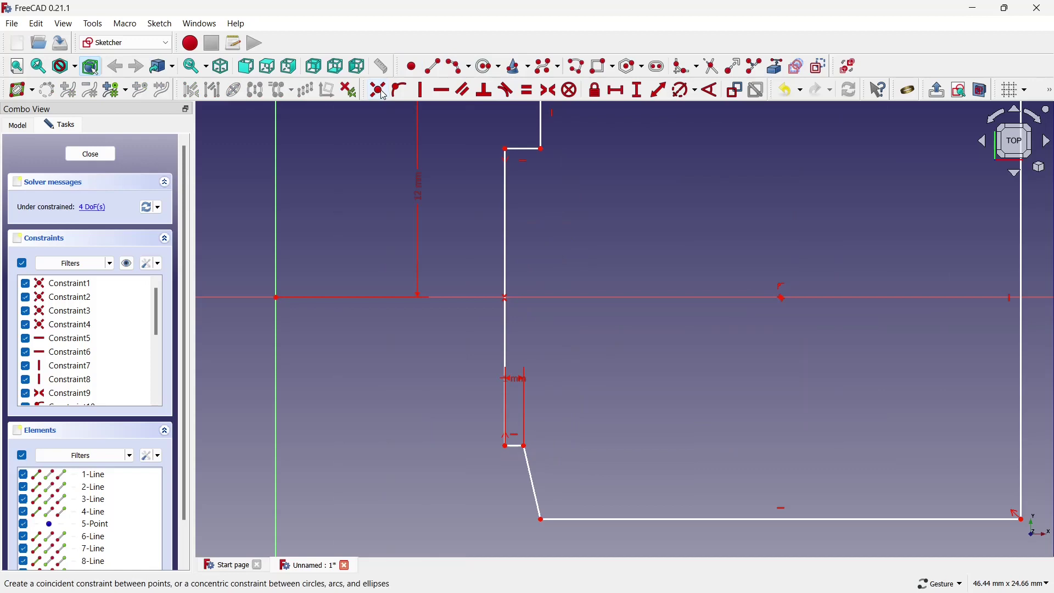
pyautogui.click(532, 470)
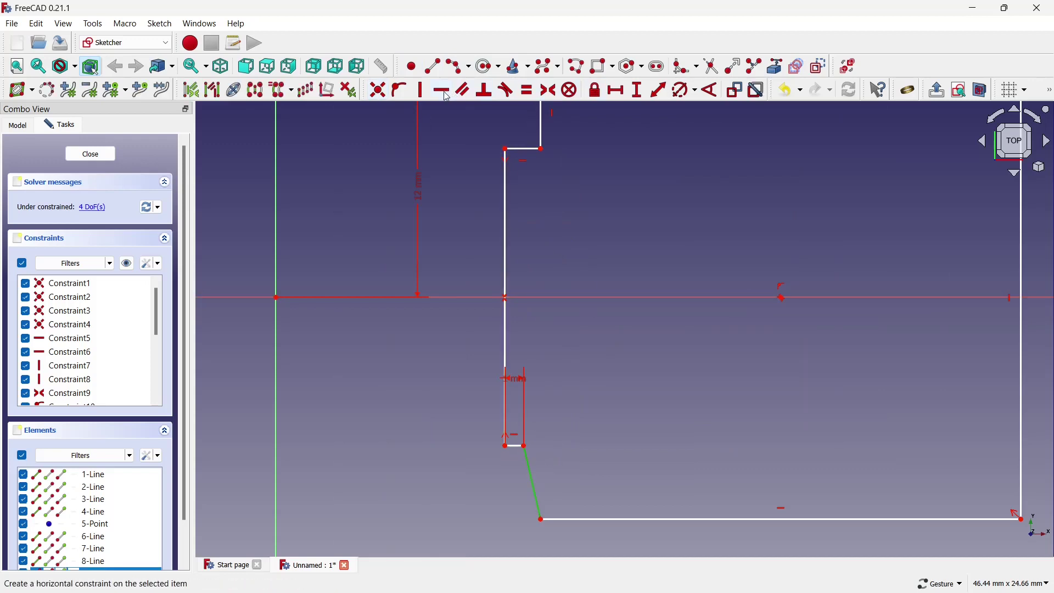
pyautogui.click(421, 89)
# - Make the two small notch edges equal in length
pyautogui.click(527, 89)
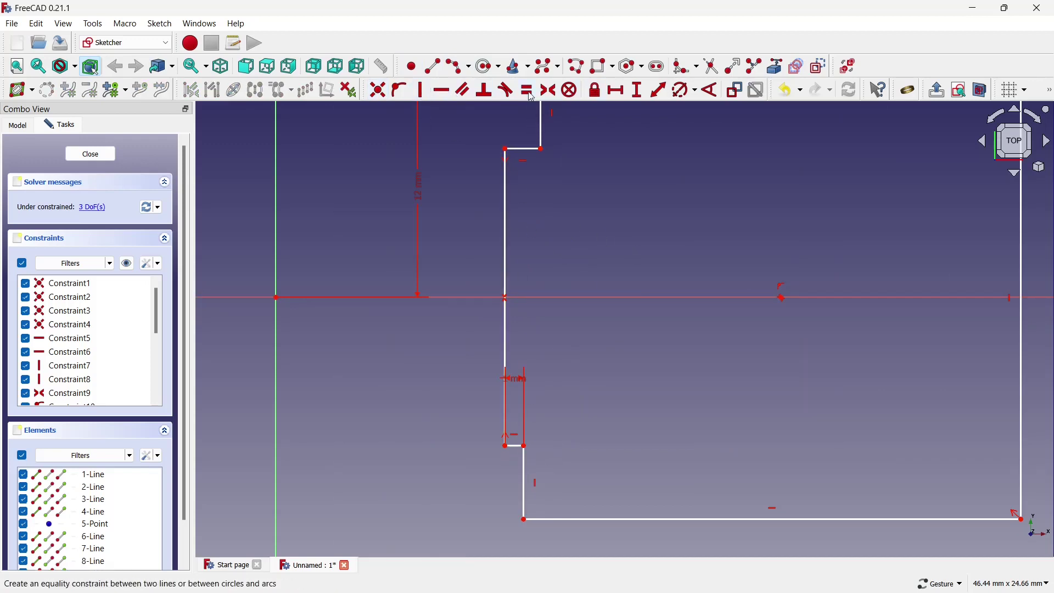
pyautogui.click(525, 478)
pyautogui.click(516, 448)
pyautogui.click(516, 446)
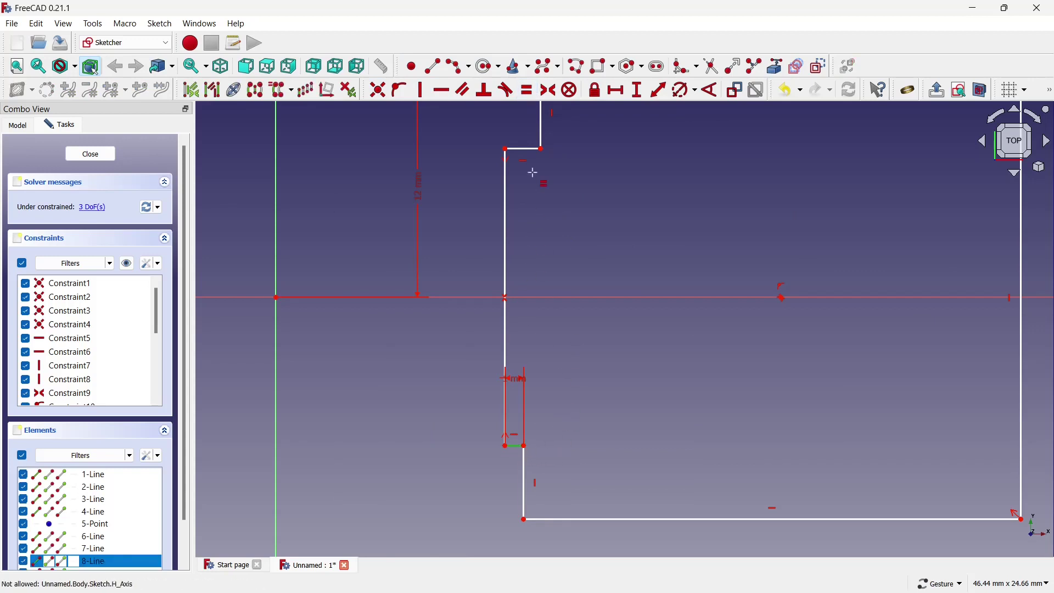
pyautogui.click(533, 149)
pyautogui.press('v')
pyautogui.press('f')
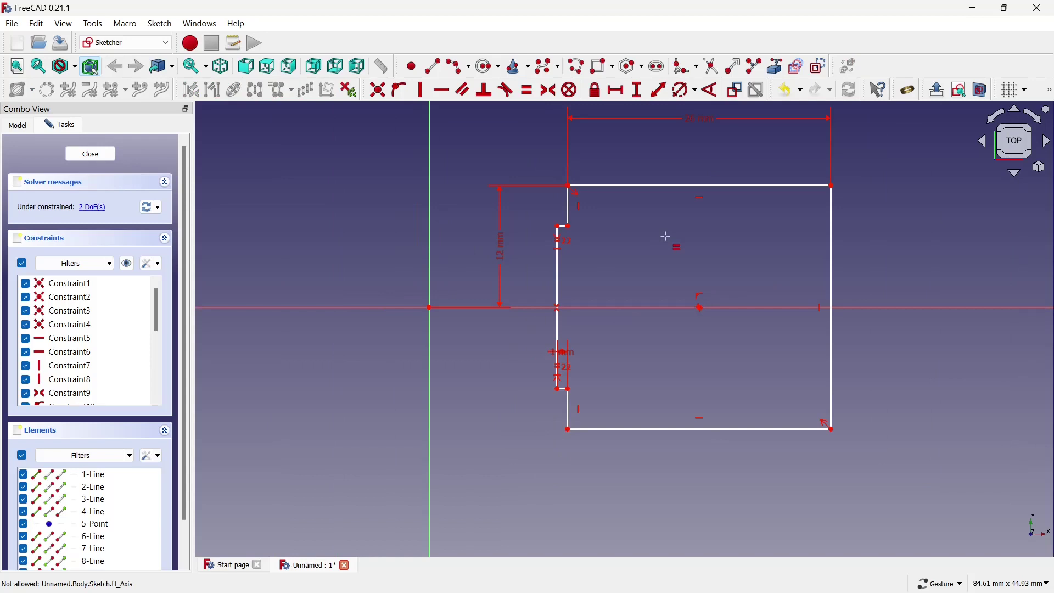
# - Place the profile's inner vertical edge 10 mm from the sketch origin
pyautogui.scroll(-1, 666, 236)
pyautogui.scroll(-1, 665, 236)
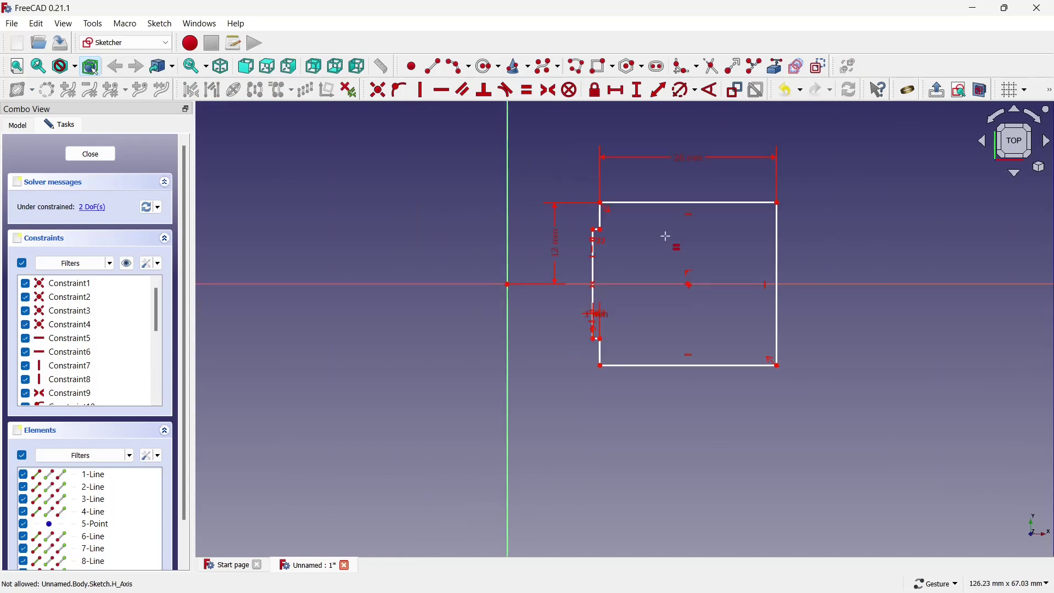
pyautogui.scroll(3, 502, 350)
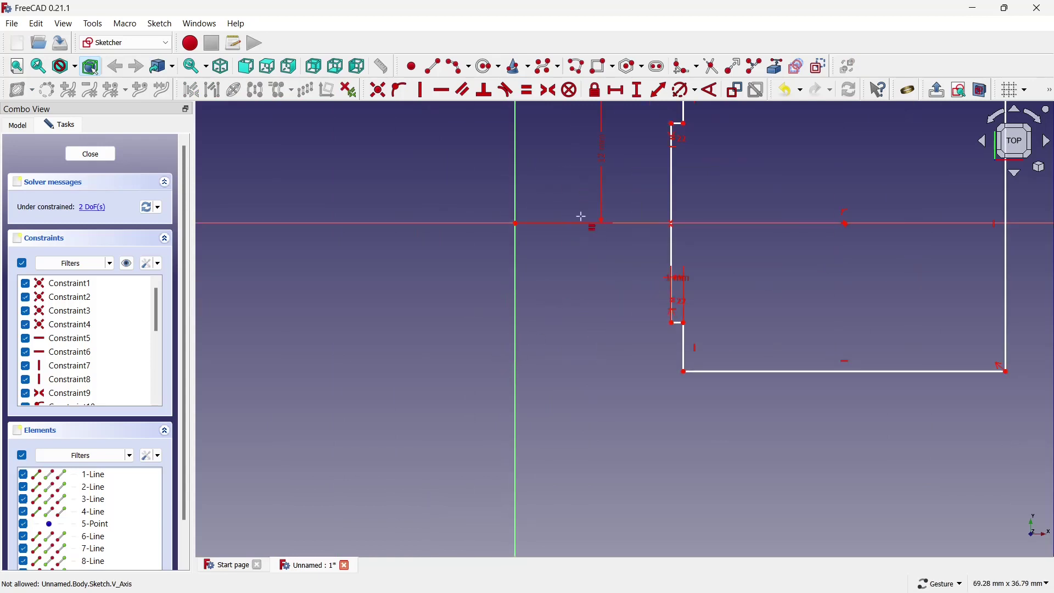
pyautogui.click(617, 90)
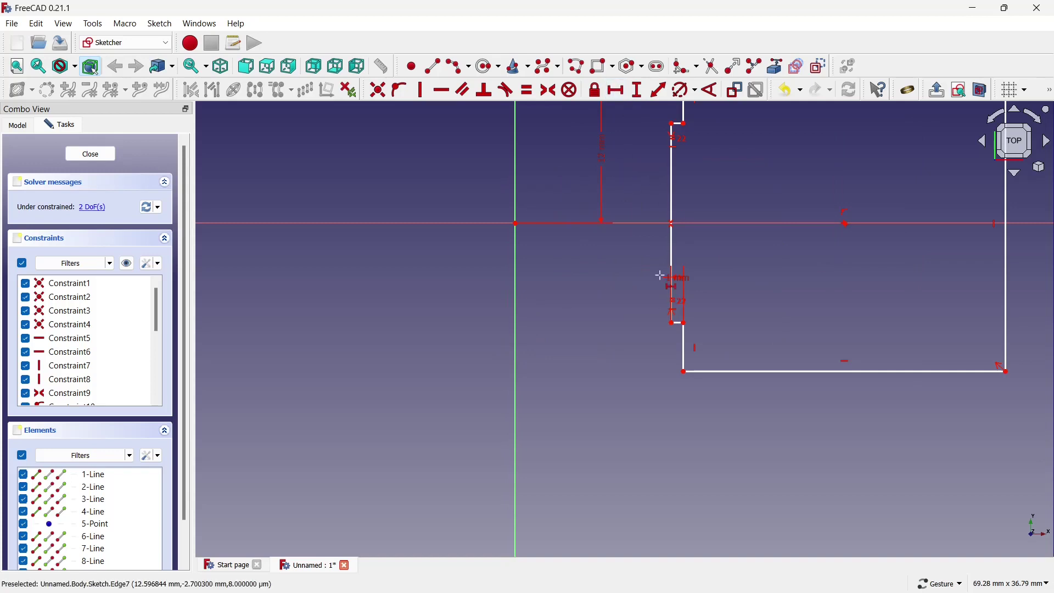
pyautogui.click(671, 322)
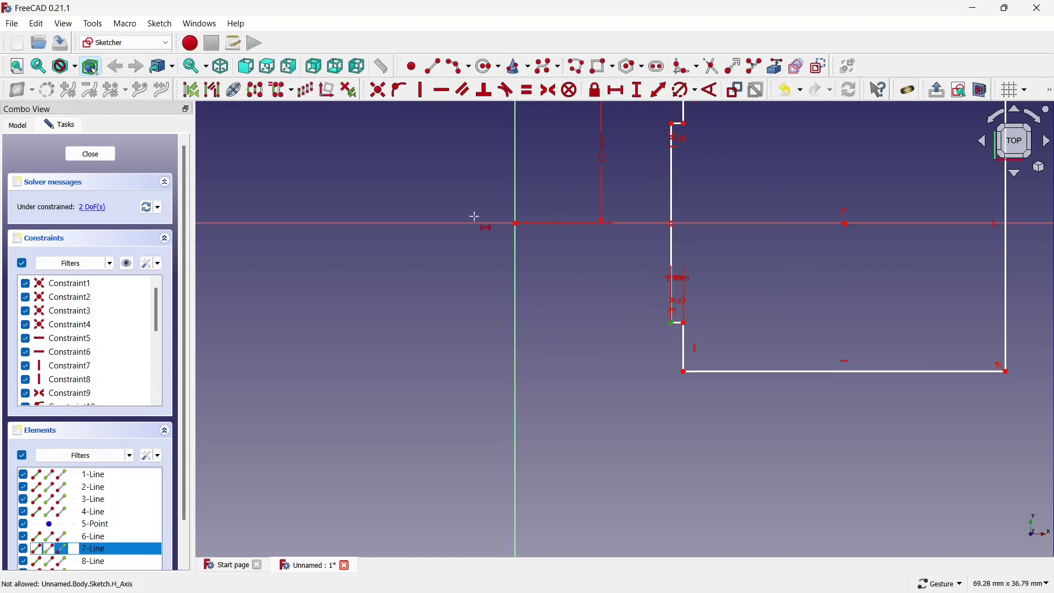
pyautogui.click(517, 224)
pyautogui.write('10')
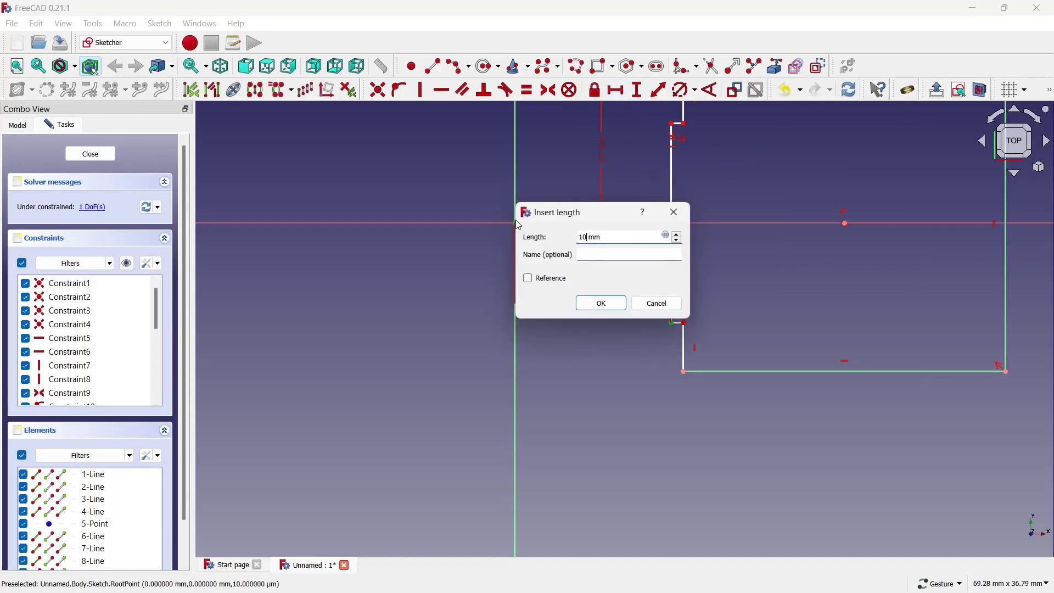
pyautogui.click(601, 303)
# - Make the short upper notch edge 7 mm tall
pyautogui.scroll(-2, 608, 299)
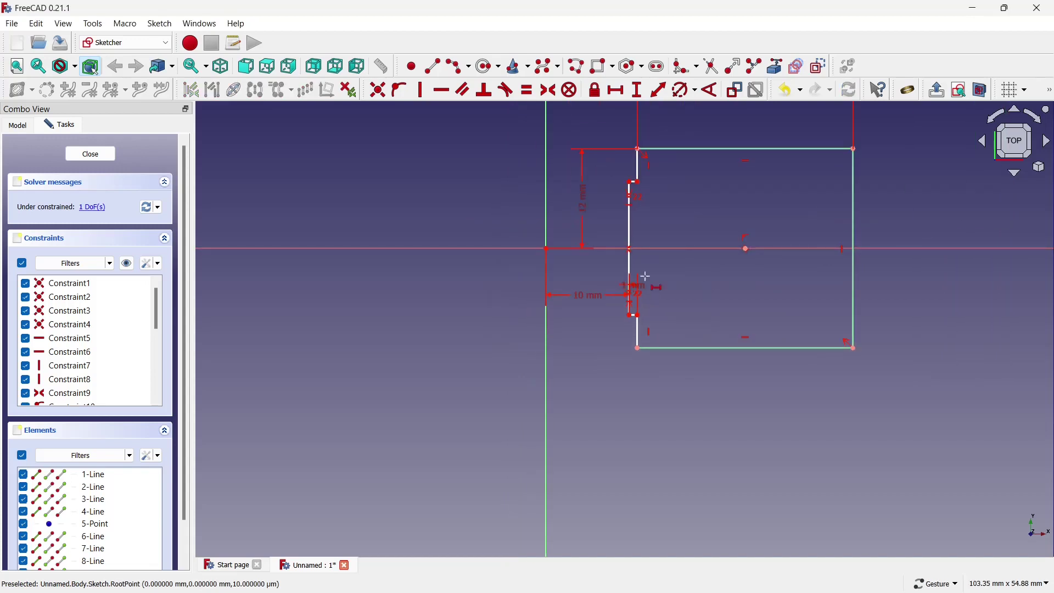
pyautogui.scroll(-1, 672, 256)
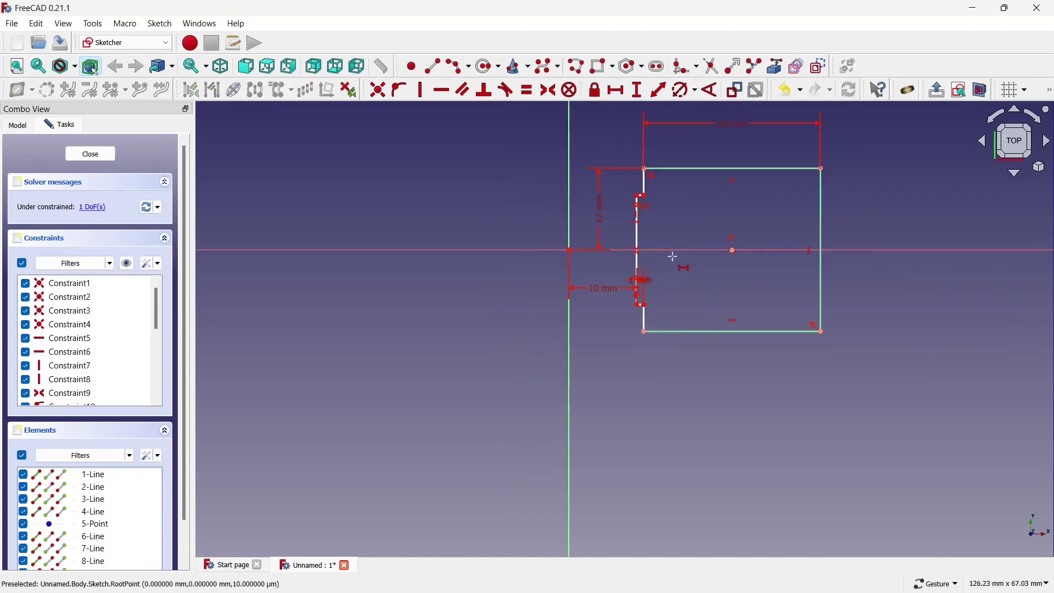
pyautogui.scroll(1, 626, 159)
pyautogui.scroll(1, 626, 159)
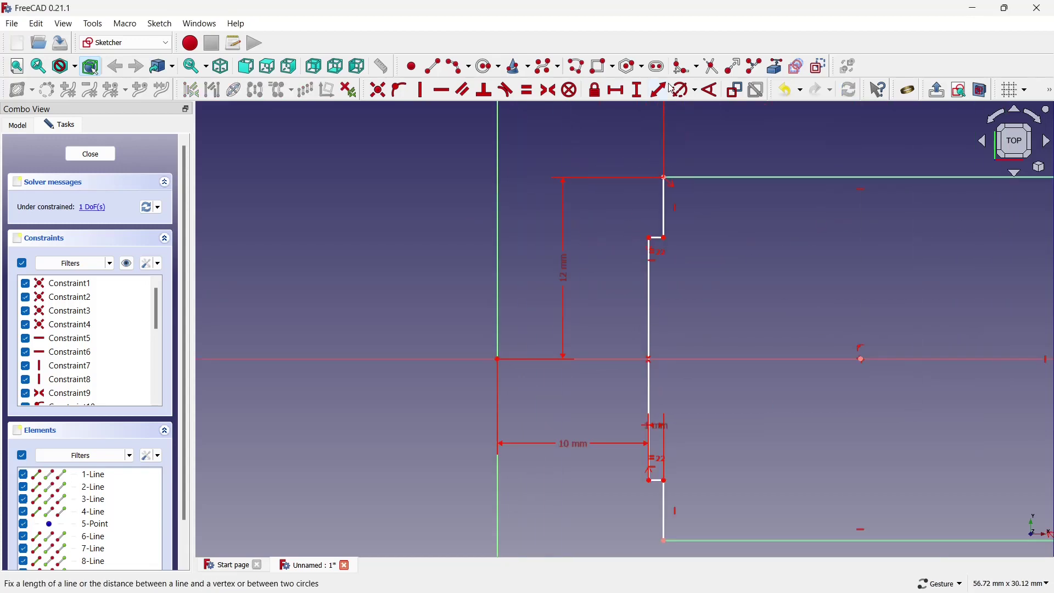
pyautogui.click(640, 91)
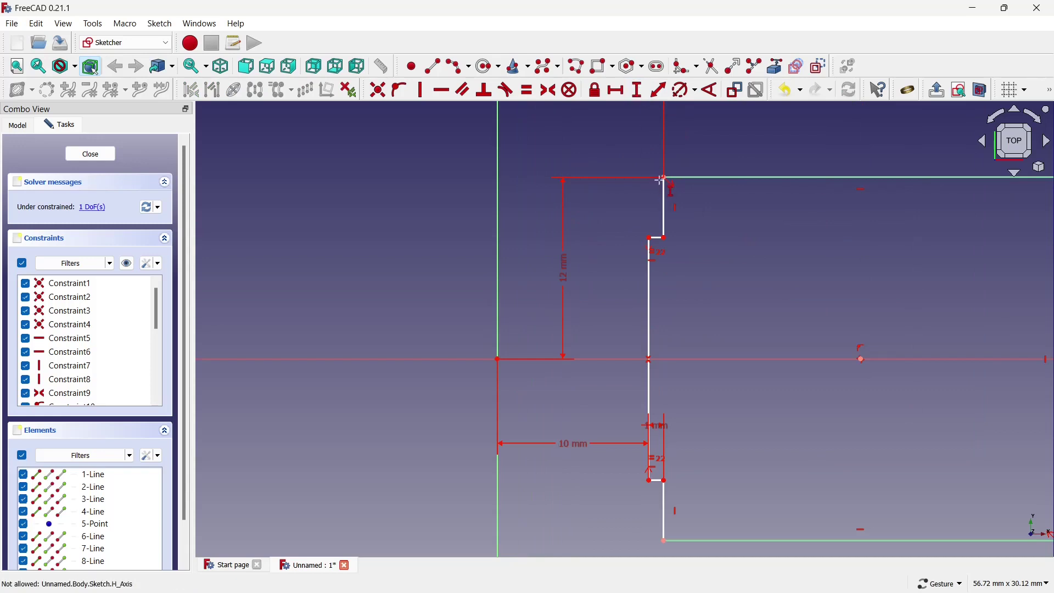
pyautogui.click(663, 235)
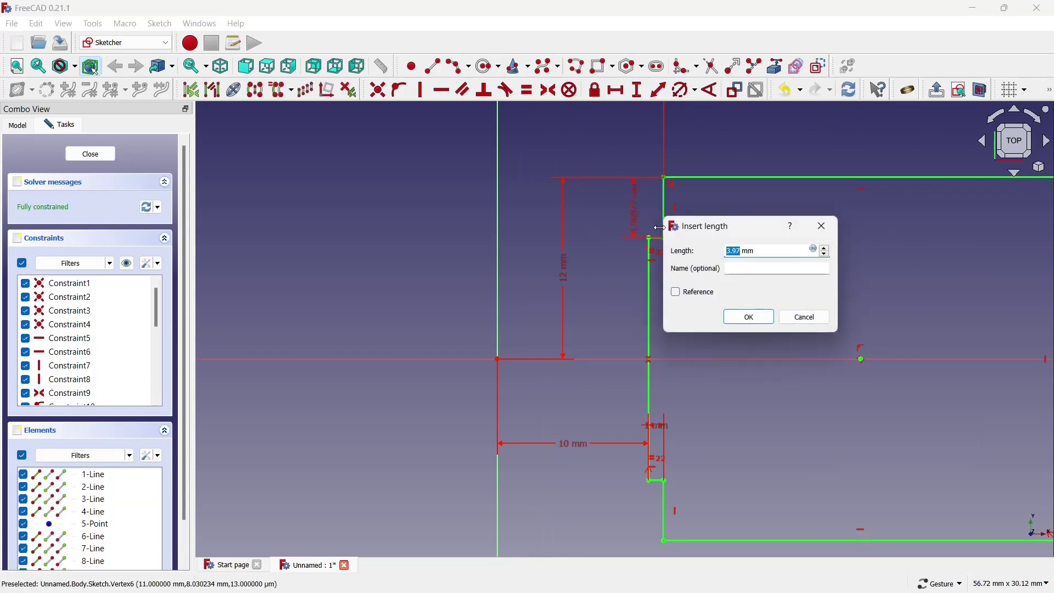
pyautogui.click(747, 317)
pyautogui.scroll(-2, 567, 238)
pyautogui.scroll(-1, 567, 238)
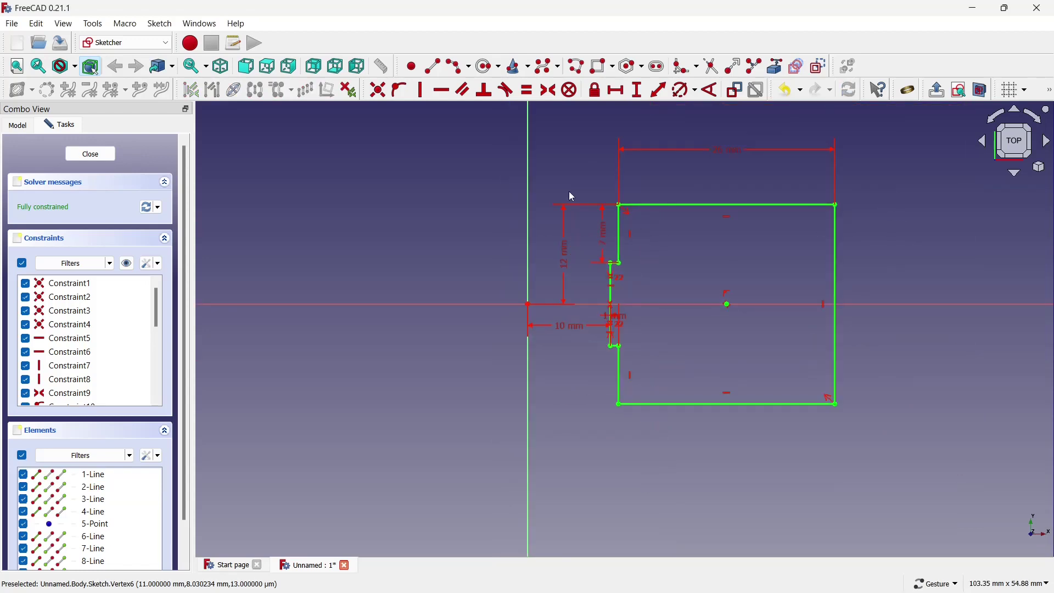
pyautogui.scroll(-1, 572, 196)
# - Draw a vertical line from the profile's top edge to its bottom edge
pyautogui.scroll(4, 804, 222)
pyautogui.click(433, 66)
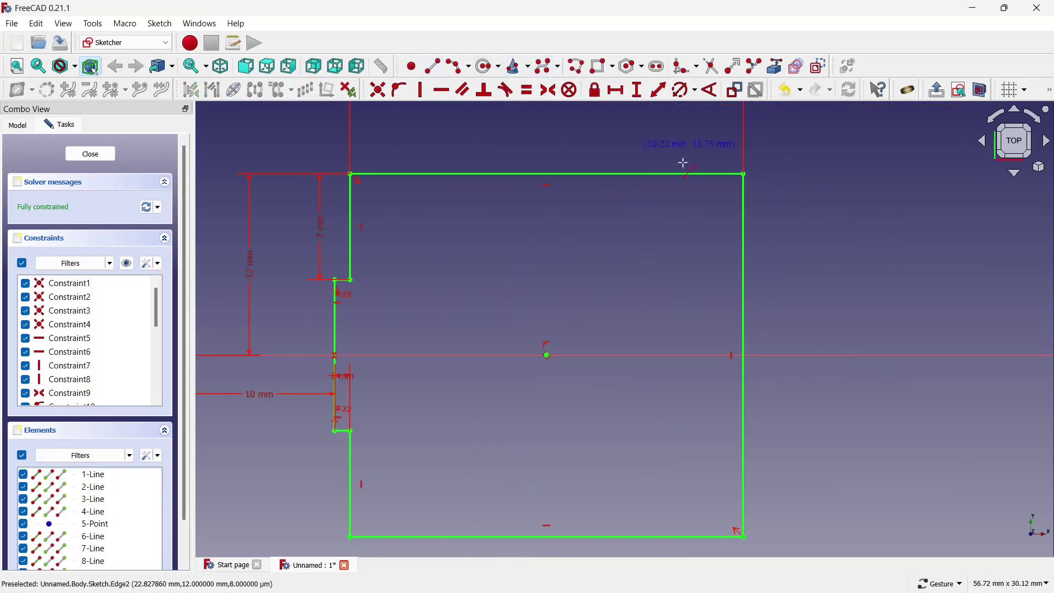
pyautogui.click(687, 175)
pyautogui.scroll(-1, 686, 275)
pyautogui.scroll(-1, 686, 384)
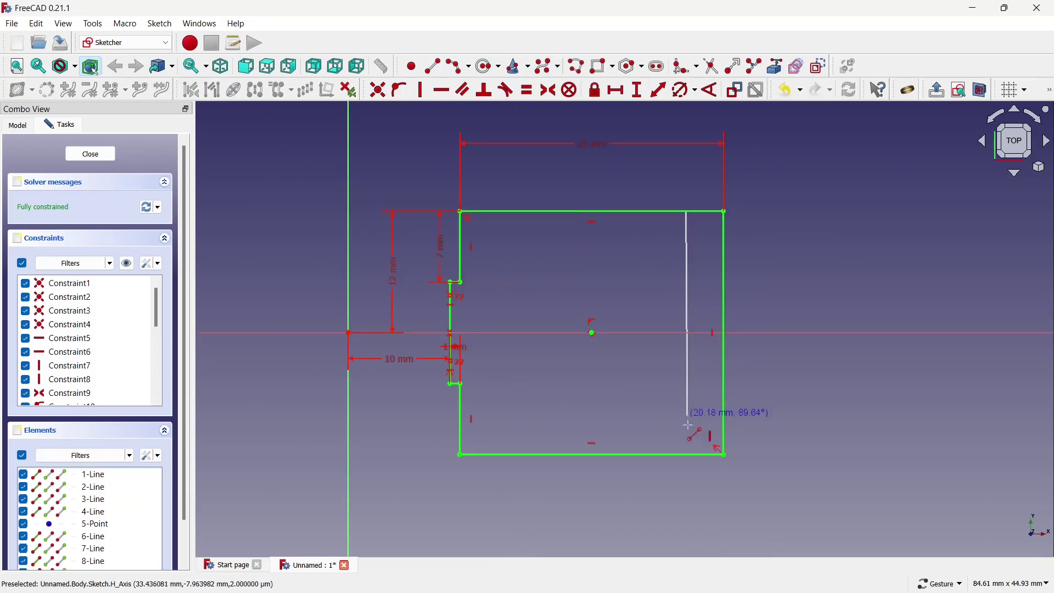
pyautogui.click(686, 454)
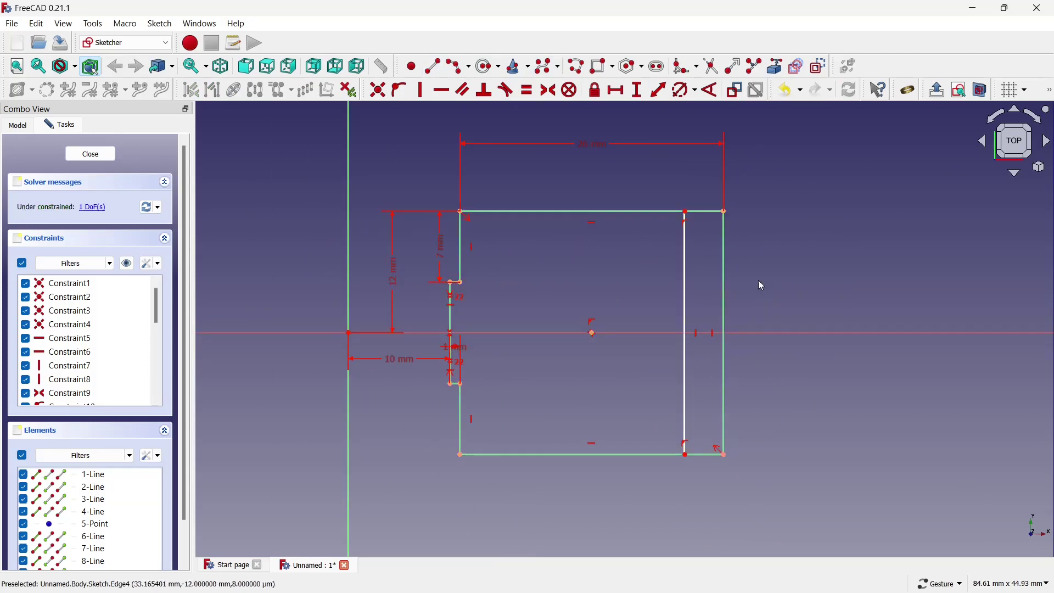
# - Space the new line 3 mm from the profile's top-right corner
pyautogui.click(616, 89)
pyautogui.click(686, 212)
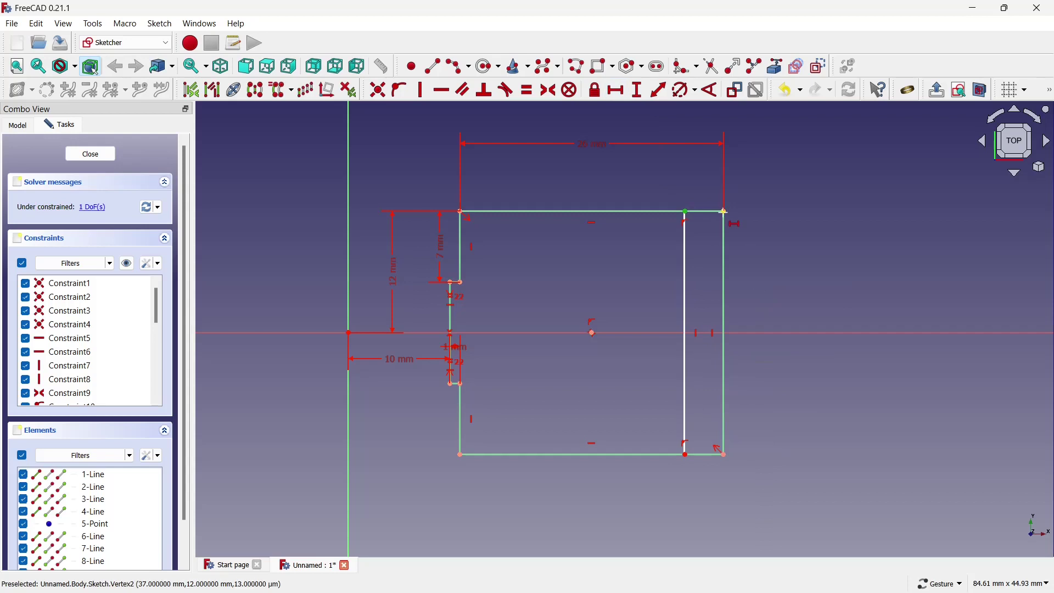
pyautogui.click(724, 212)
pyautogui.write('3')
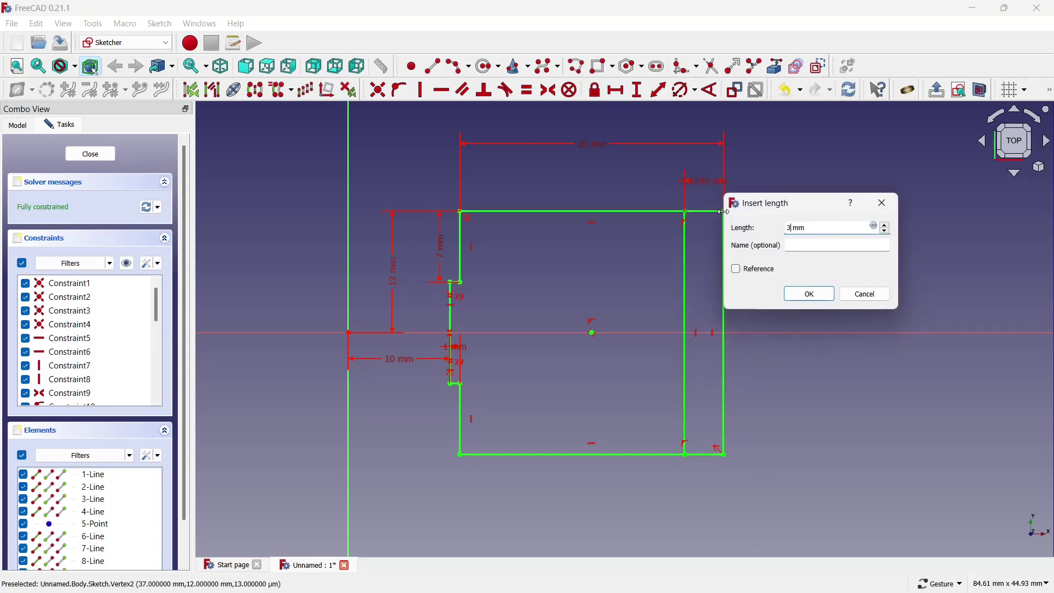
pyautogui.click(792, 300)
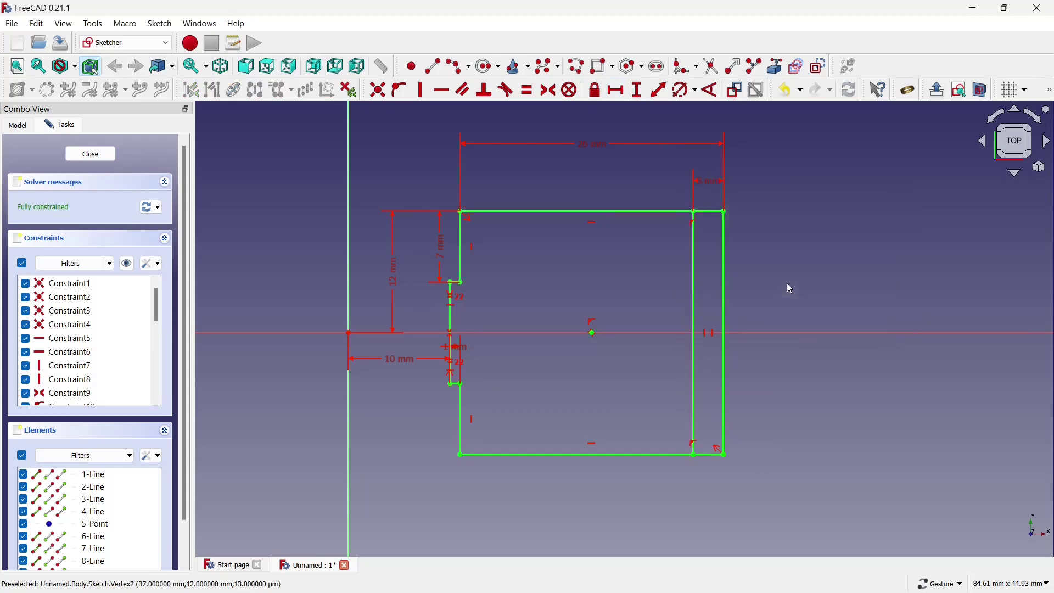
pyautogui.scroll(-3, 757, 253)
pyautogui.scroll(3, 720, 211)
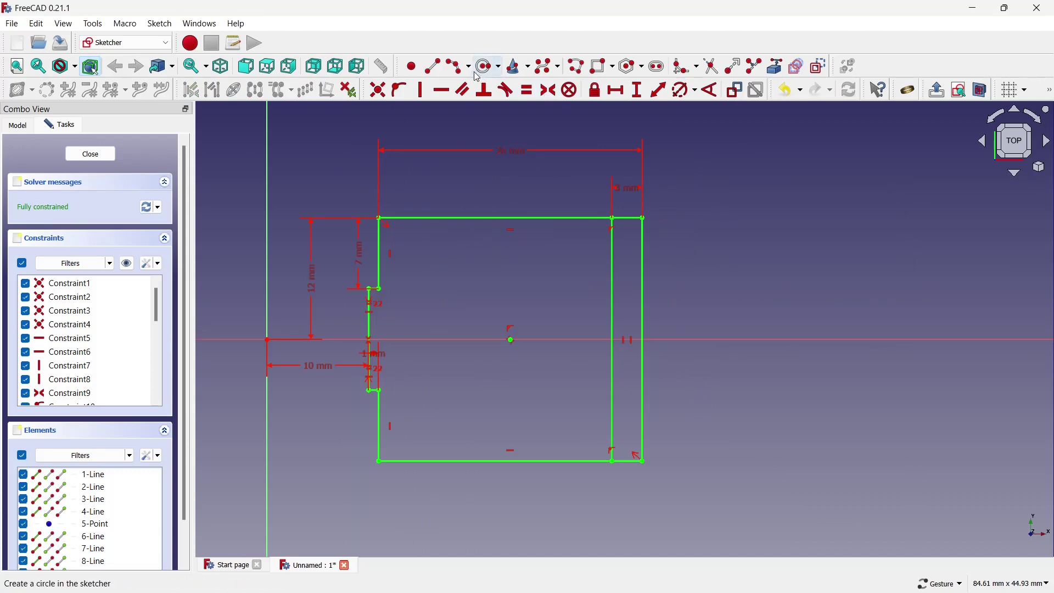
pyautogui.scroll(4, 620, 181)
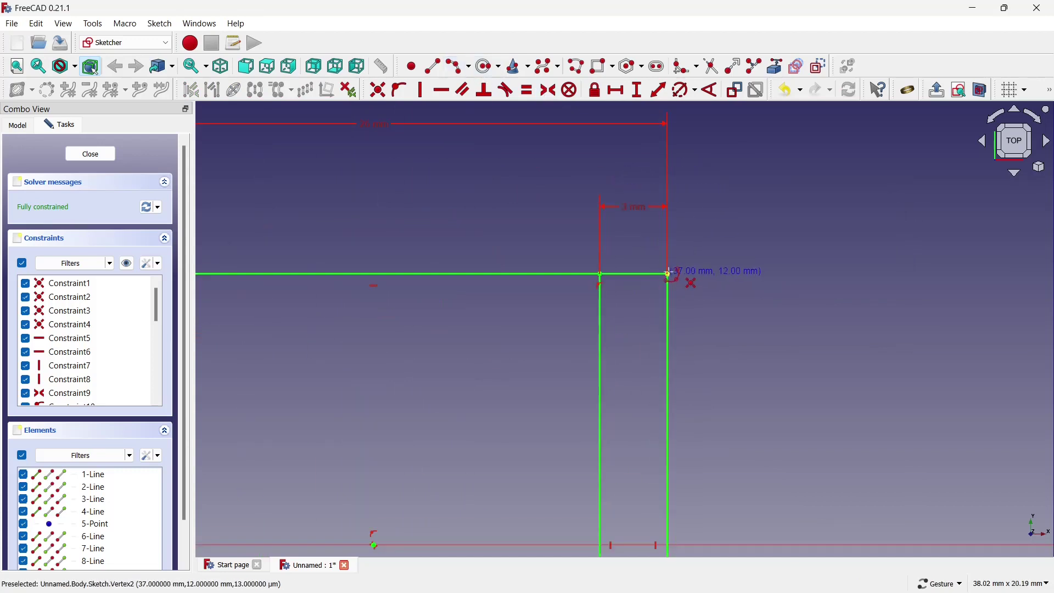
# - Draw an arc at the top-right corner and give it a 6 mm radius
pyautogui.click(670, 275)
pyautogui.click(604, 350)
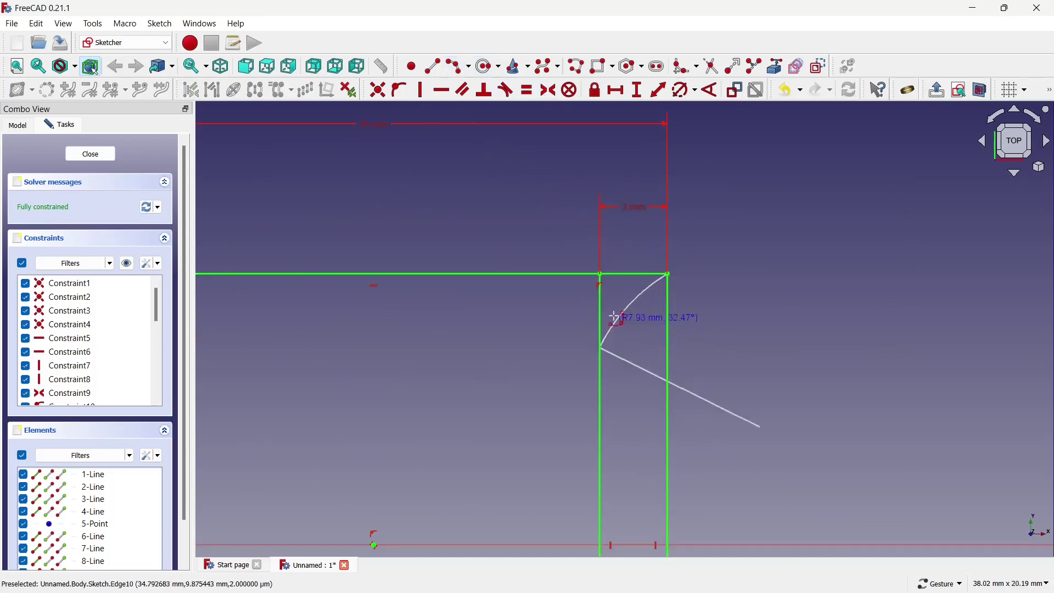
pyautogui.click(669, 274)
pyautogui.scroll(-2, 635, 246)
pyautogui.scroll(-2, 641, 248)
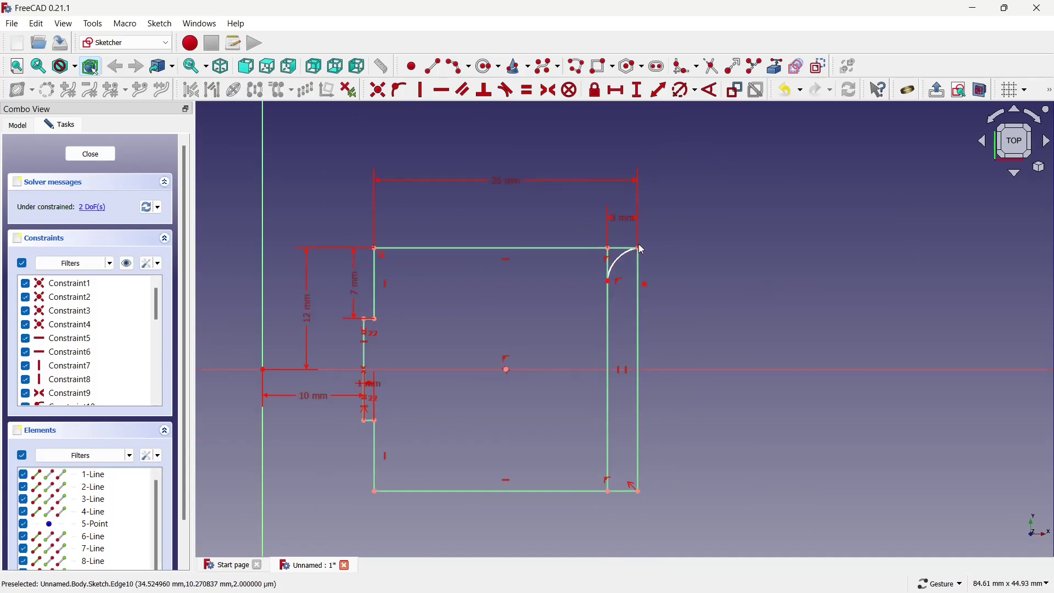
pyautogui.click(681, 91)
pyautogui.click(623, 262)
pyautogui.write('6')
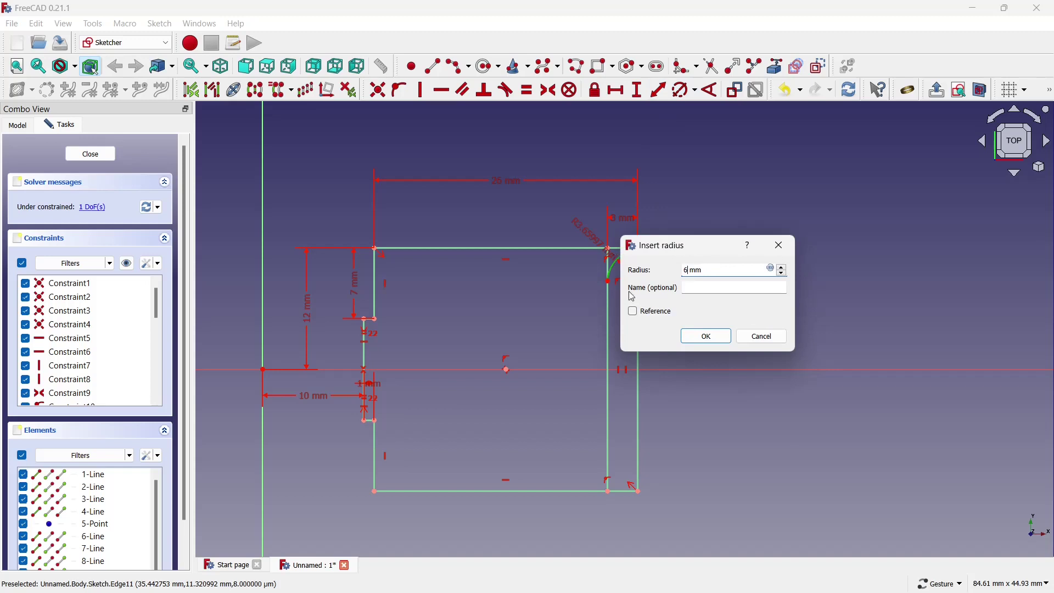
pyautogui.click(702, 336)
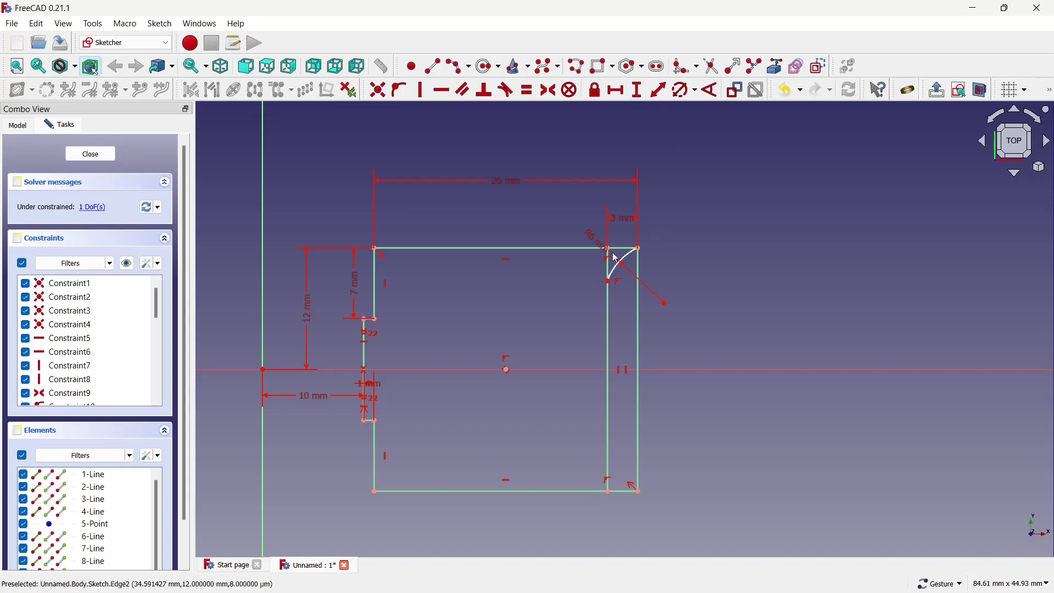
# - Dimension the arc centre 6.59 mm vertically from the profile's centre point
pyautogui.click(628, 264)
pyautogui.click(680, 235)
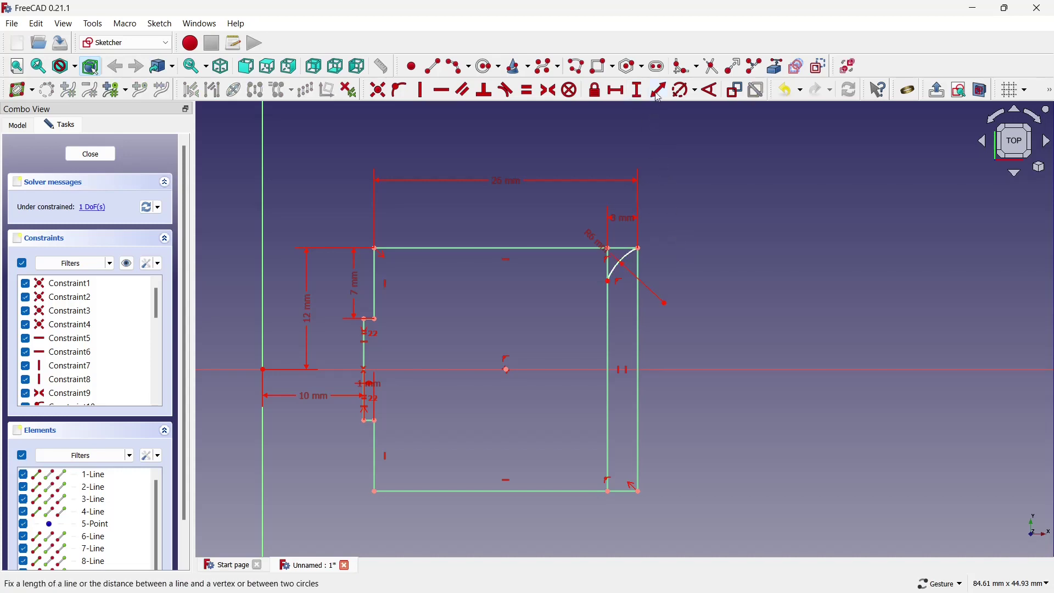
pyautogui.click(637, 91)
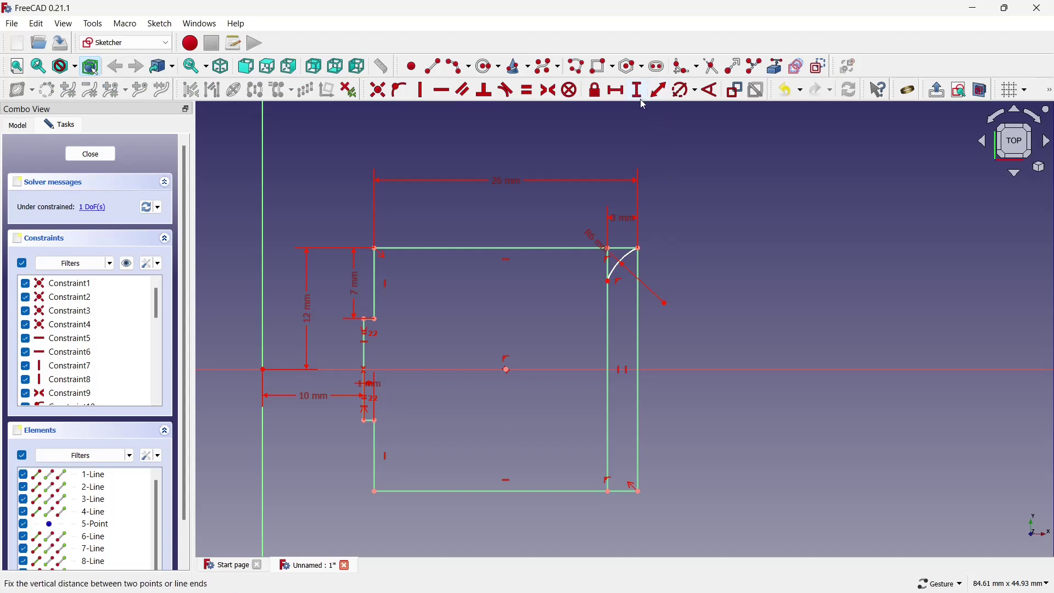
pyautogui.click(666, 302)
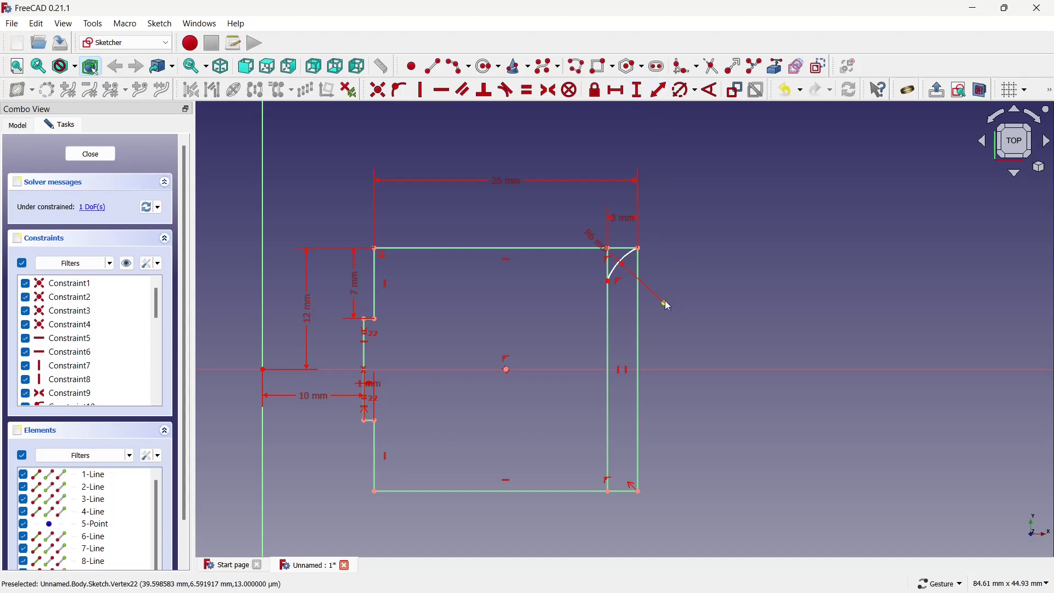
pyautogui.click(506, 370)
pyautogui.click(593, 449)
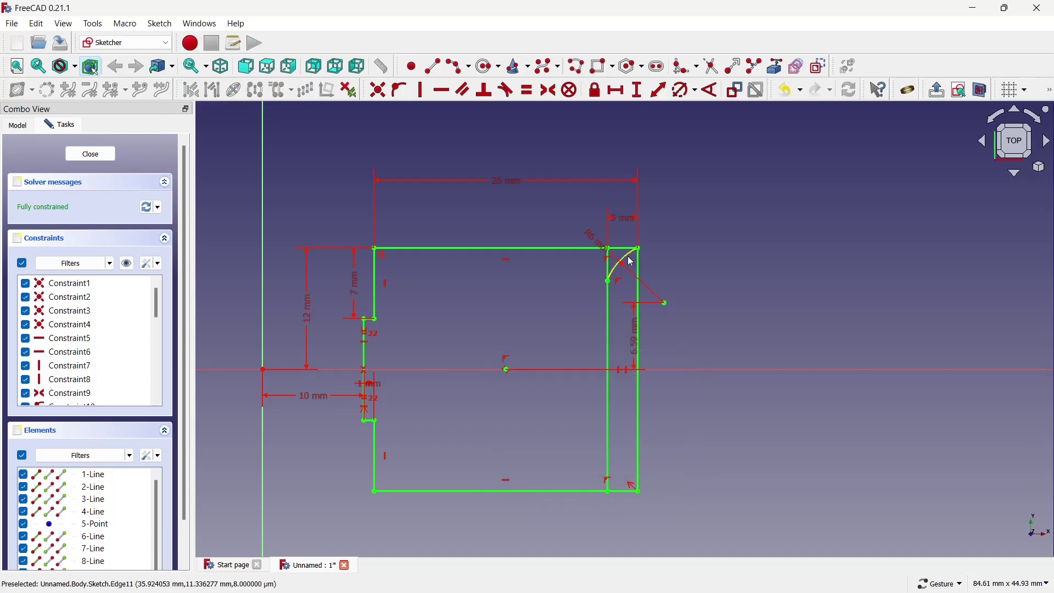
pyautogui.click(665, 369)
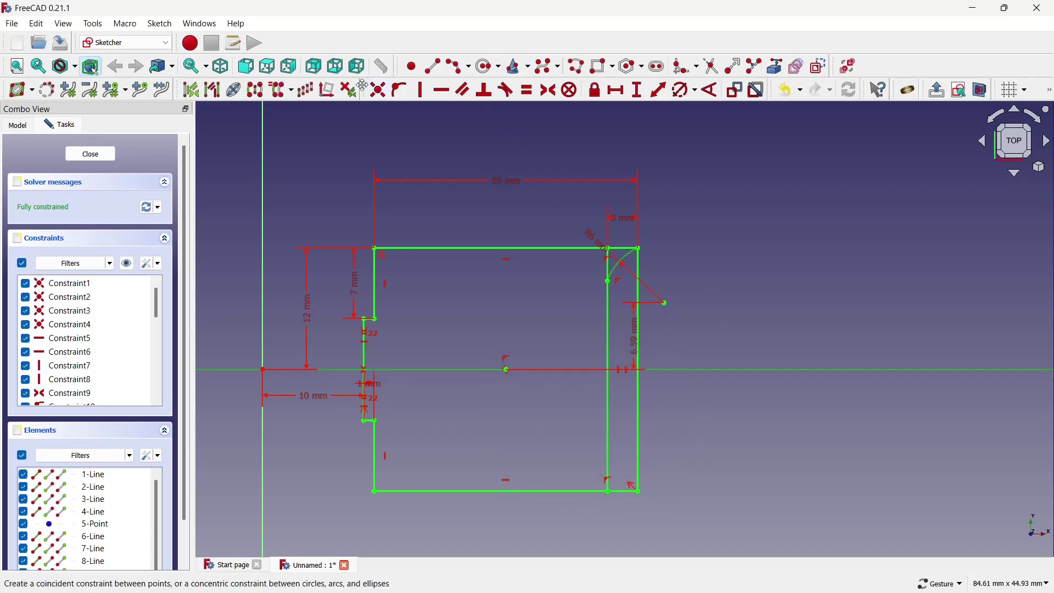
# - Mirror the corner arc about the horizontal axis and trim away the outer right edge
pyautogui.click(257, 94)
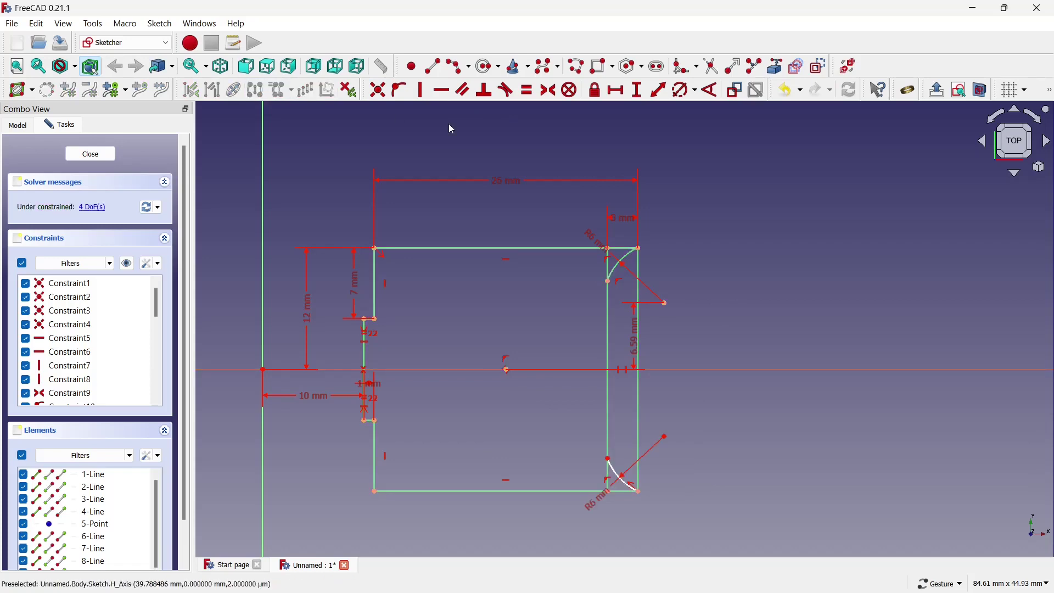
pyautogui.click(696, 77)
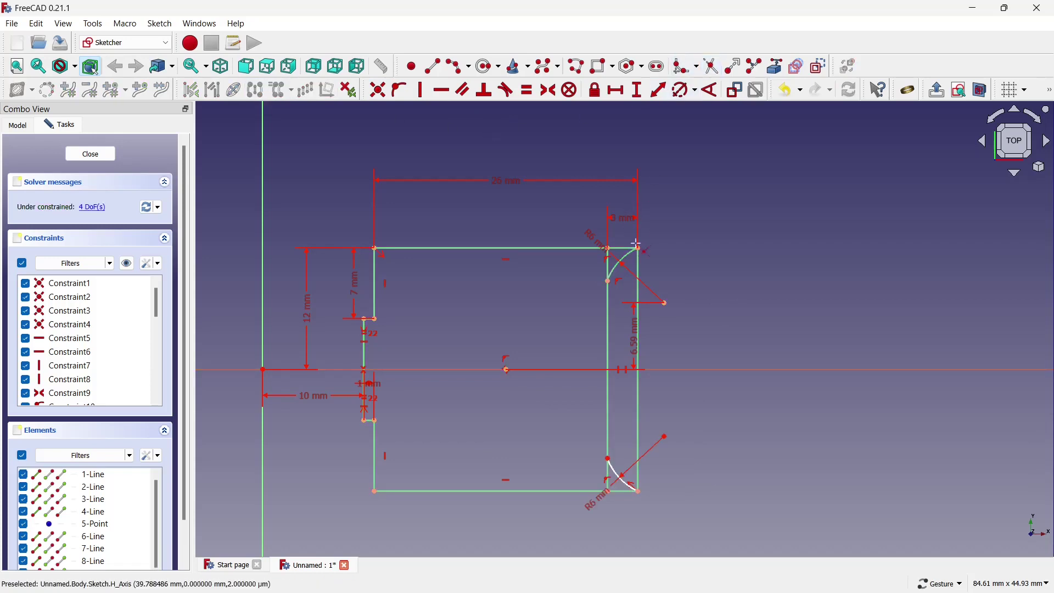
pyautogui.click(638, 295)
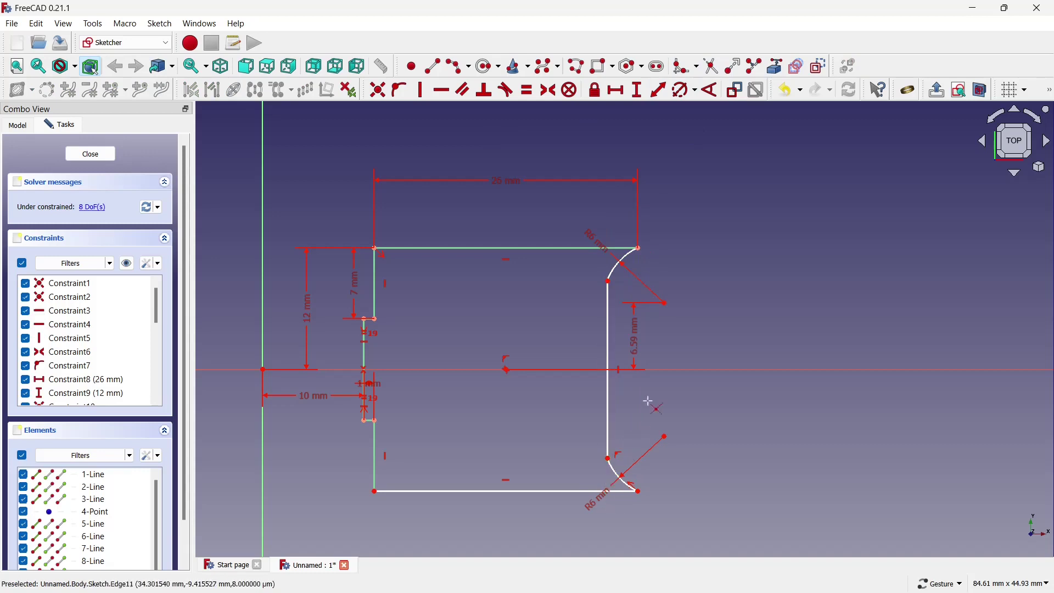
pyautogui.scroll(-1, 637, 234)
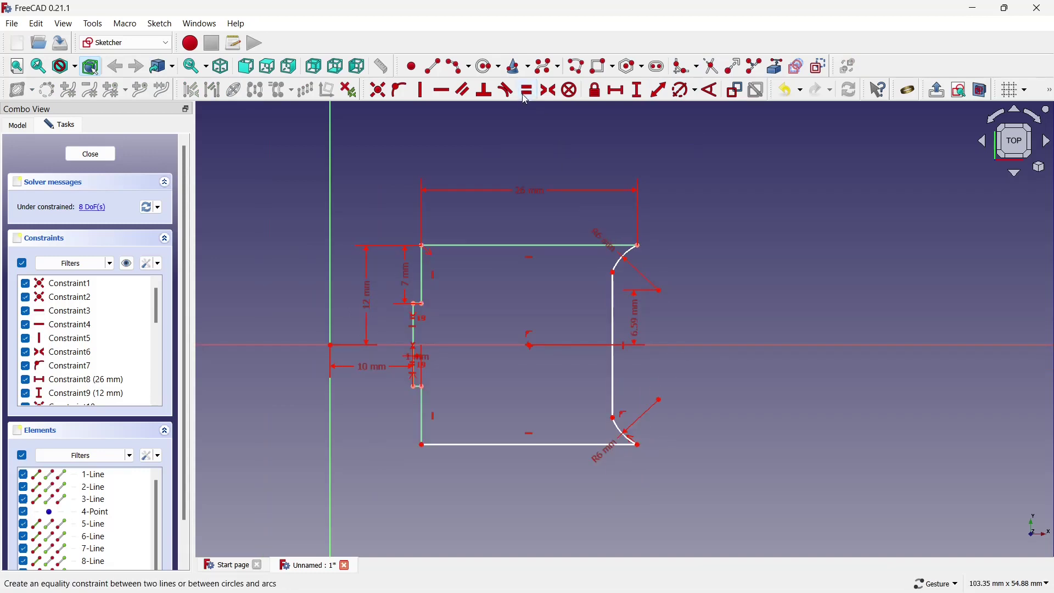
# - Make the bottom edge equal in length to the top edge
pyautogui.click(526, 245)
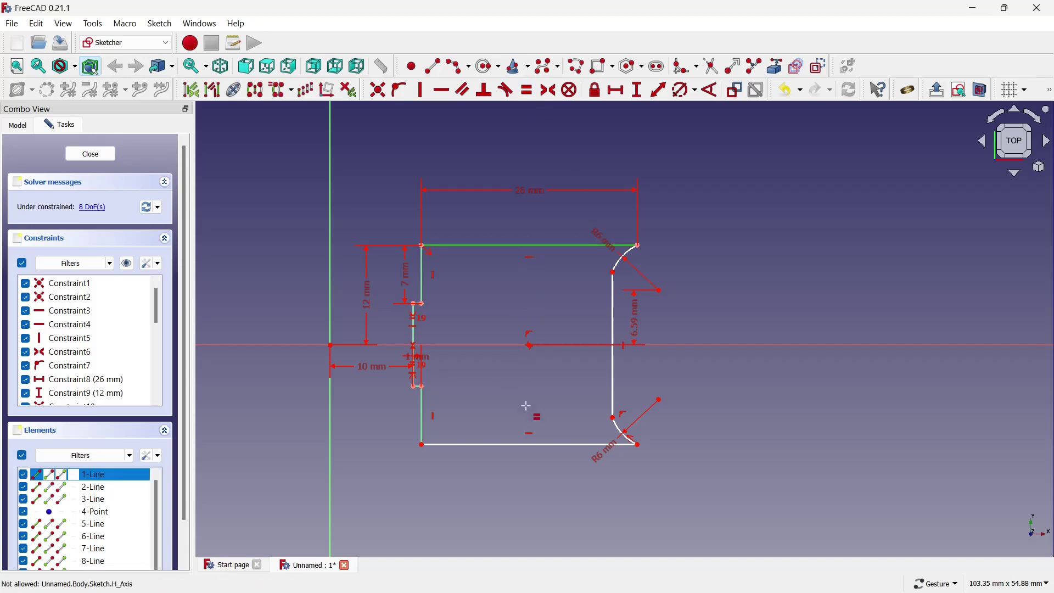
pyautogui.click(517, 440)
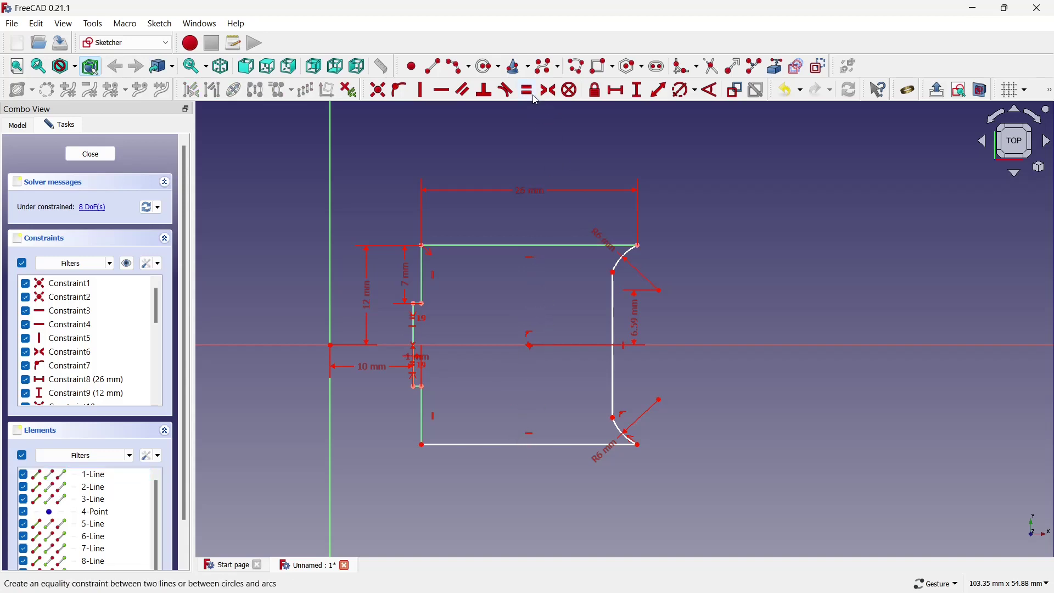
pyautogui.click(509, 245)
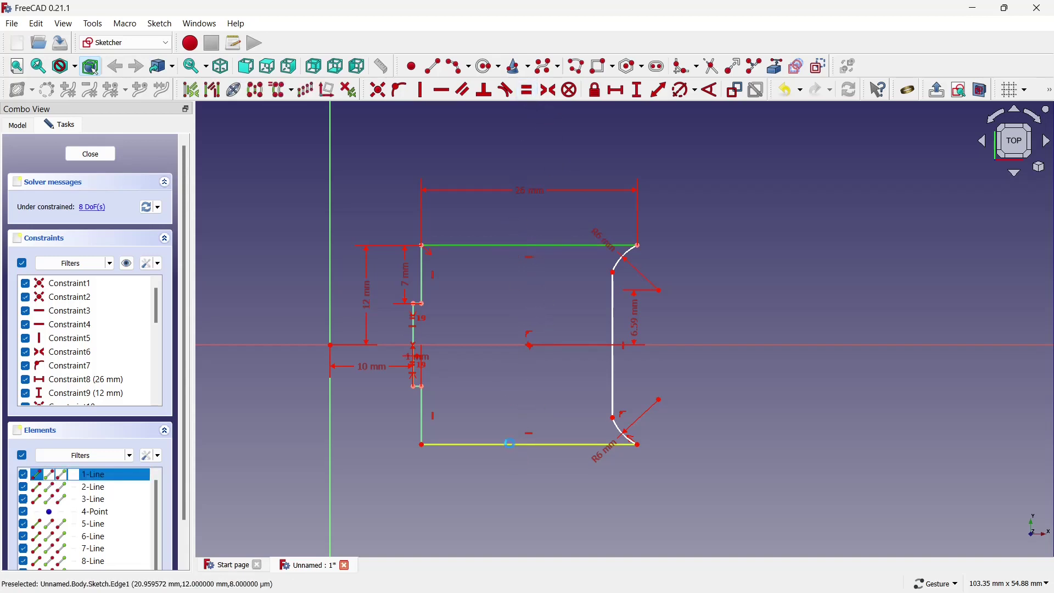
pyautogui.click(508, 445)
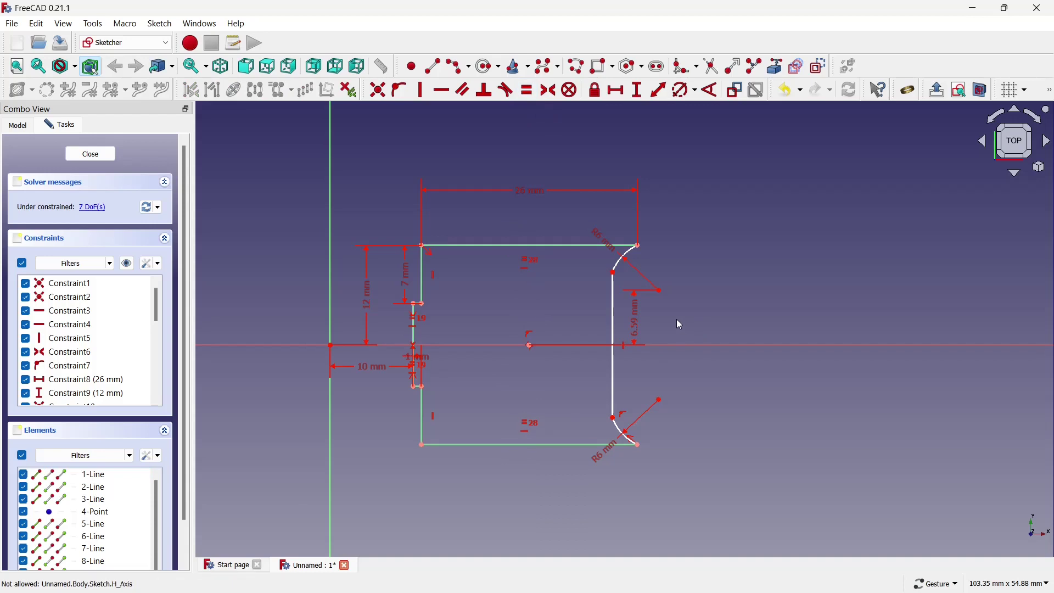
pyautogui.scroll(1, 678, 323)
pyautogui.scroll(2, 678, 323)
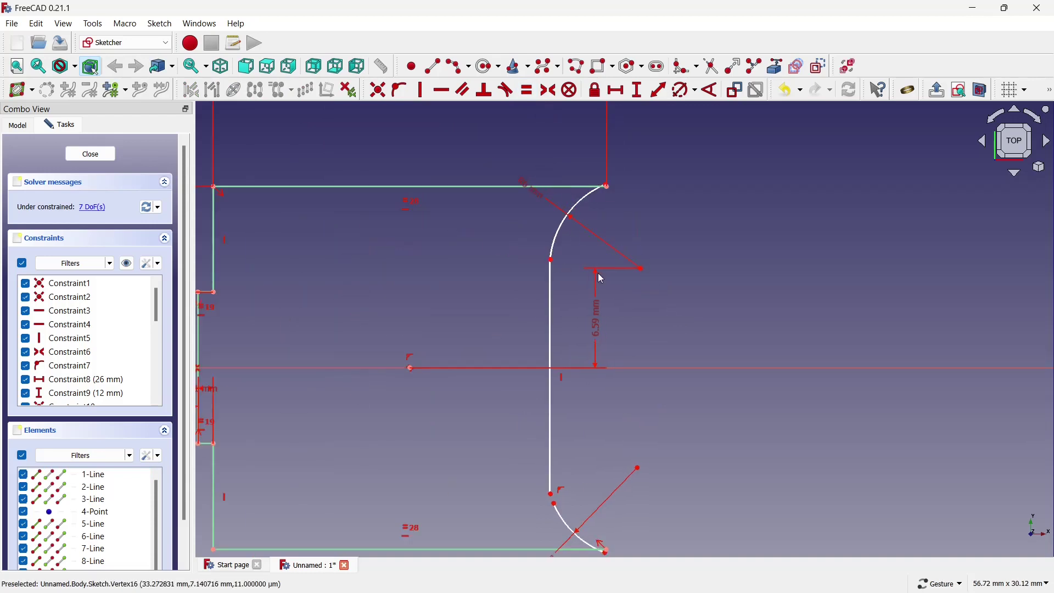
# - Make the lower arc's ends coincident with the bottom edge and the vertical line
pyautogui.scroll(-4, 598, 274)
pyautogui.scroll(4, 607, 420)
pyautogui.scroll(3, 607, 422)
pyautogui.scroll(2, 609, 421)
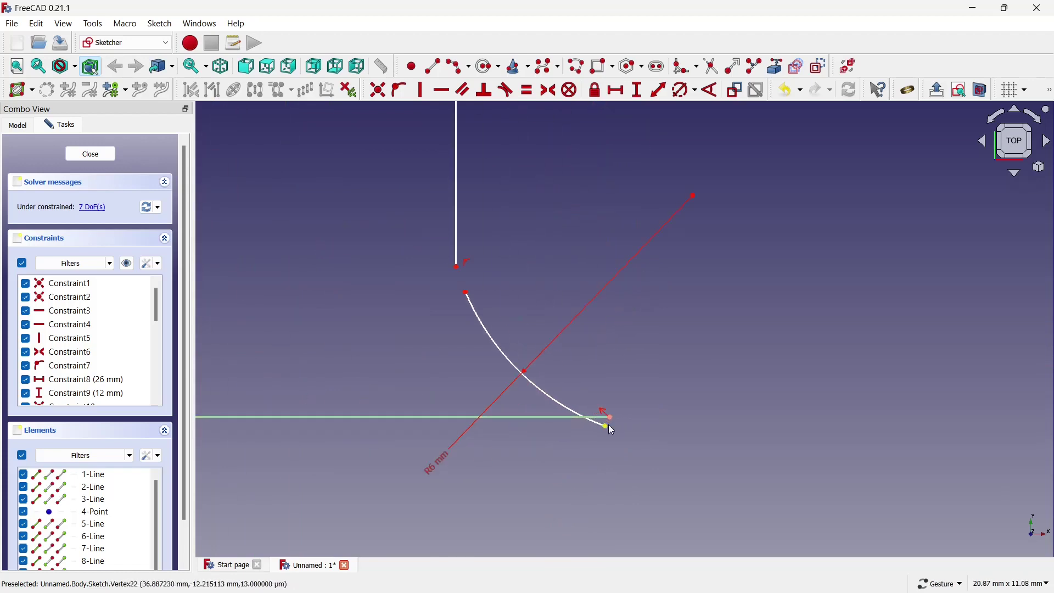
pyautogui.click(606, 422)
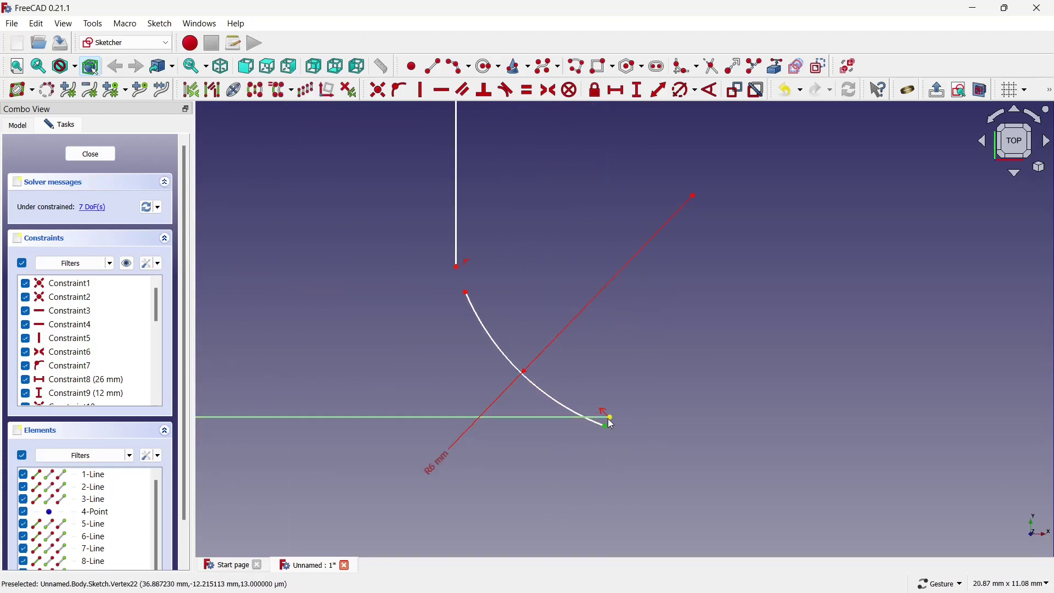
pyautogui.click(376, 93)
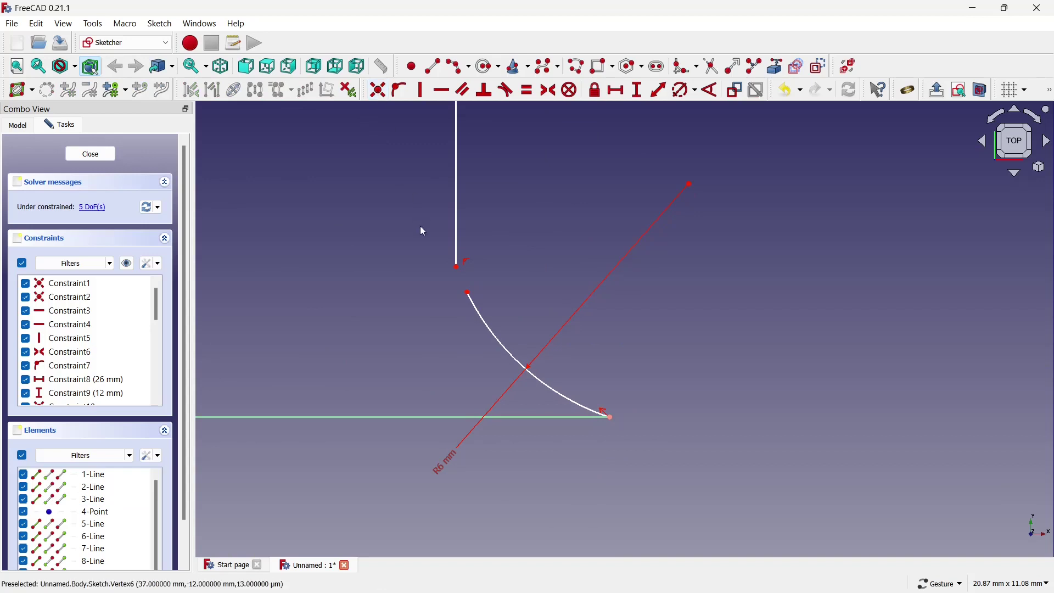
pyautogui.click(456, 267)
pyautogui.click(467, 293)
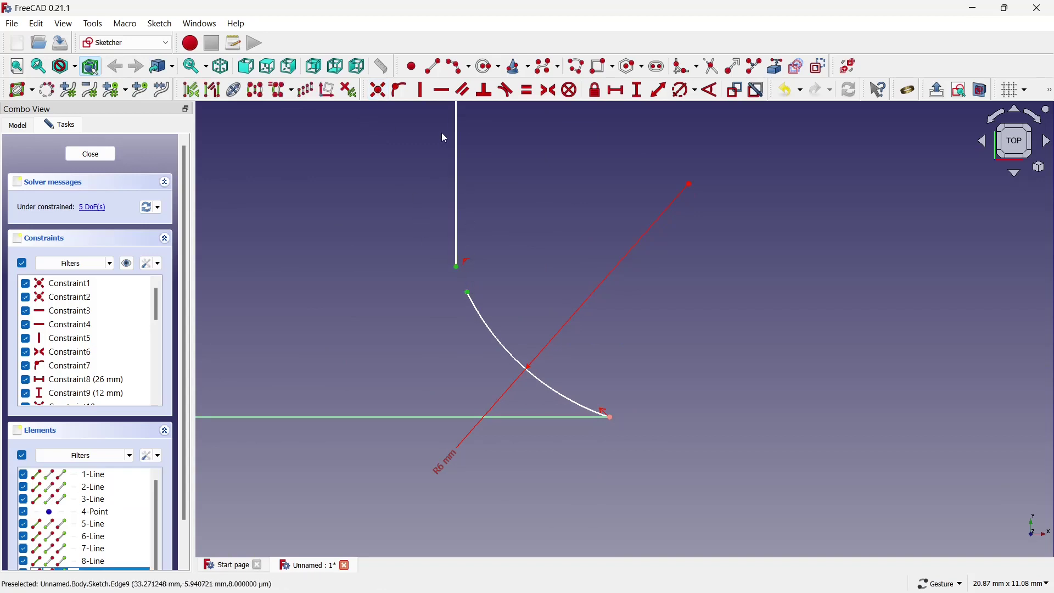
pyautogui.click(386, 94)
# - Join the top arc's end to the top edge
pyautogui.scroll(-4, 582, 310)
pyautogui.scroll(-5, 581, 310)
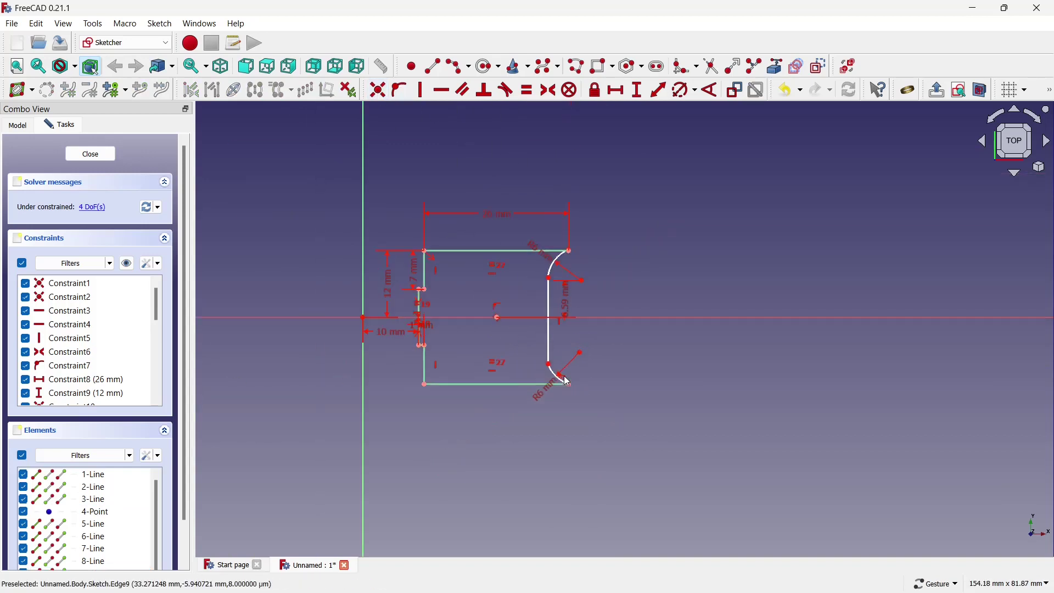
pyautogui.scroll(3, 581, 310)
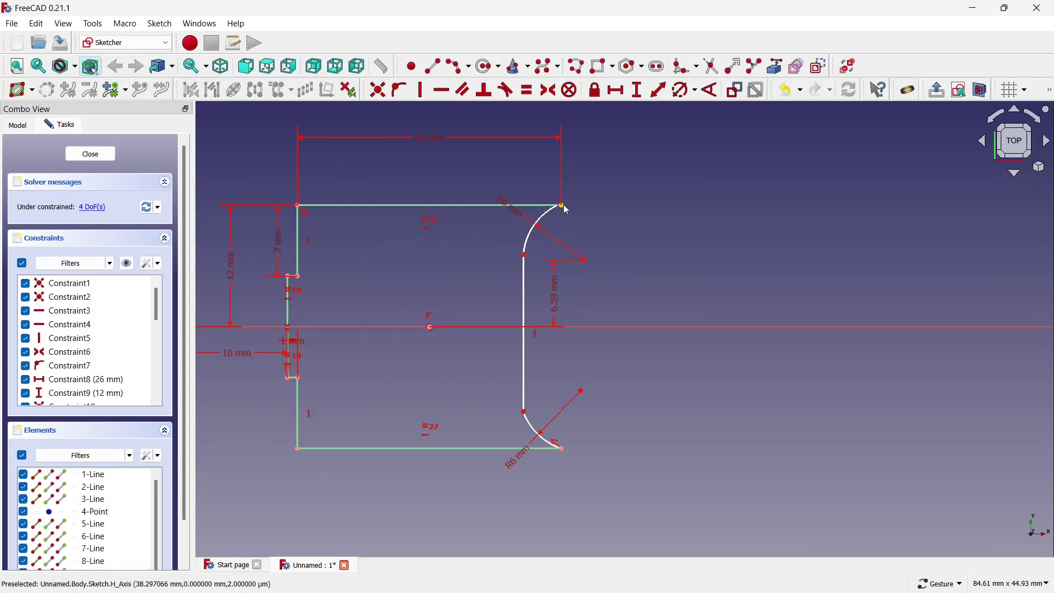
pyautogui.scroll(8, 566, 210)
pyautogui.scroll(5, 553, 190)
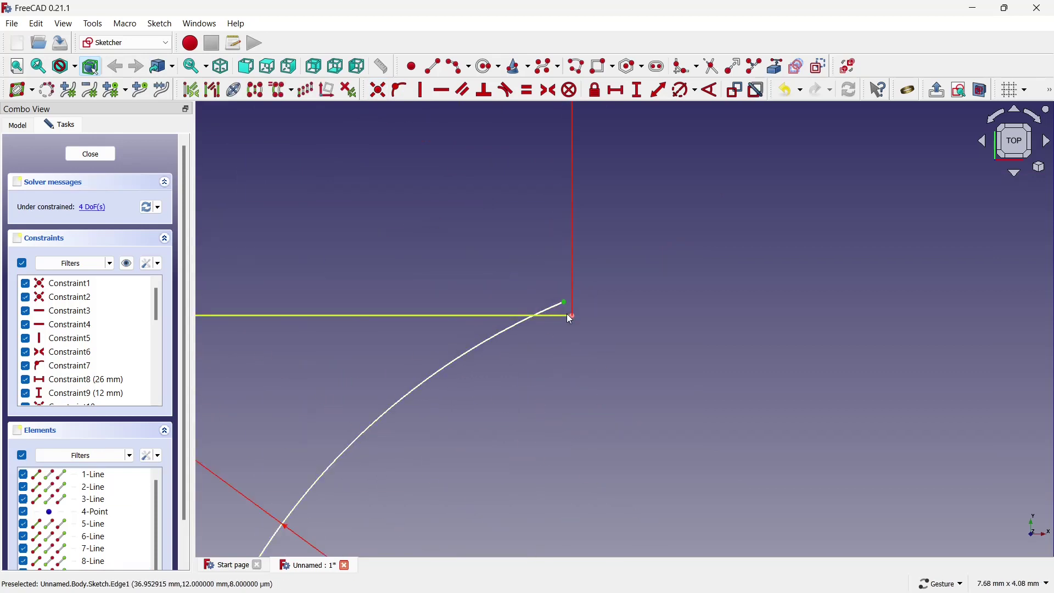
pyautogui.click(571, 317)
pyautogui.click(382, 89)
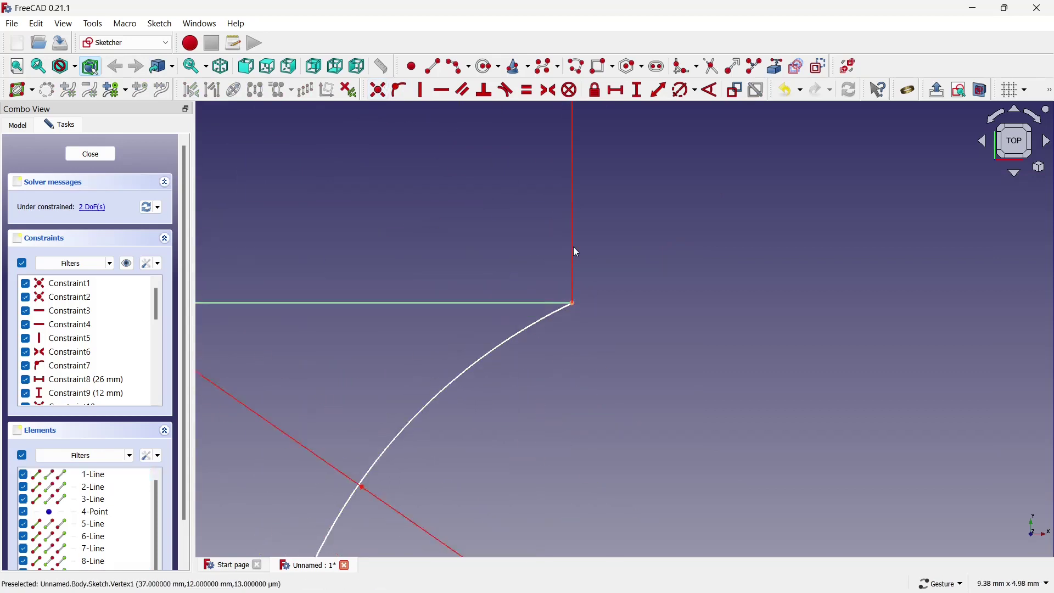
# - Make the straight right edge symmetric about the horizontal axis
pyautogui.scroll(-2, 574, 247)
pyautogui.scroll(-1, 575, 247)
pyautogui.scroll(-1, 575, 269)
pyautogui.scroll(-1, 575, 269)
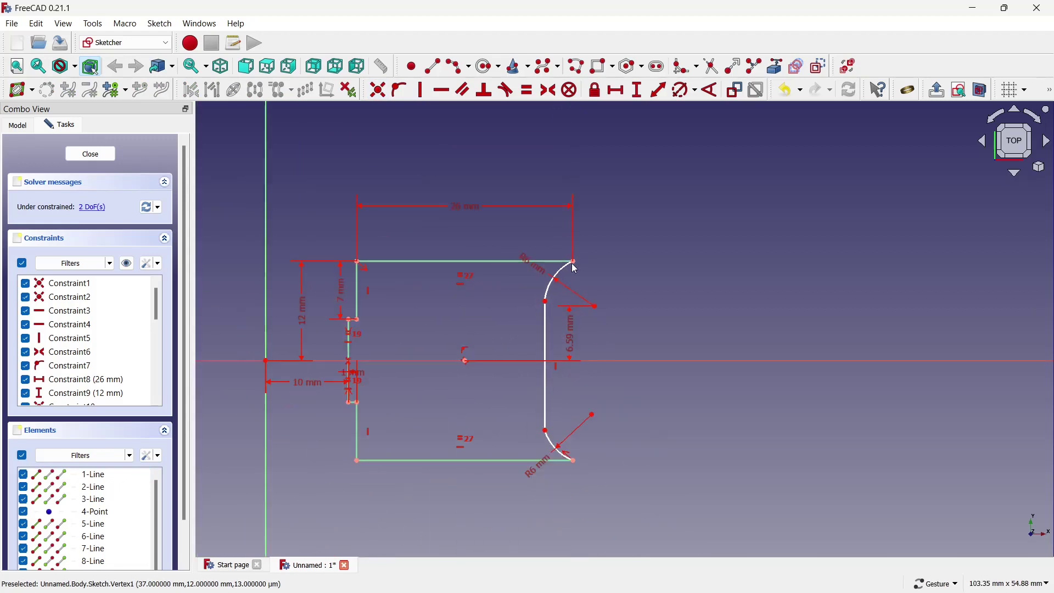
pyautogui.scroll(4, 557, 330)
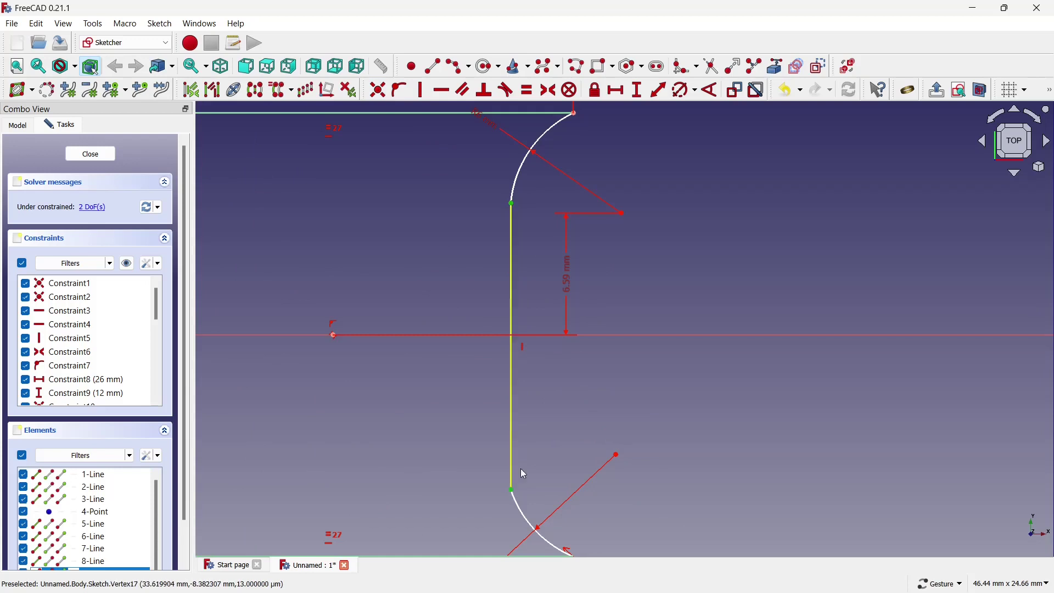
pyautogui.click(585, 333)
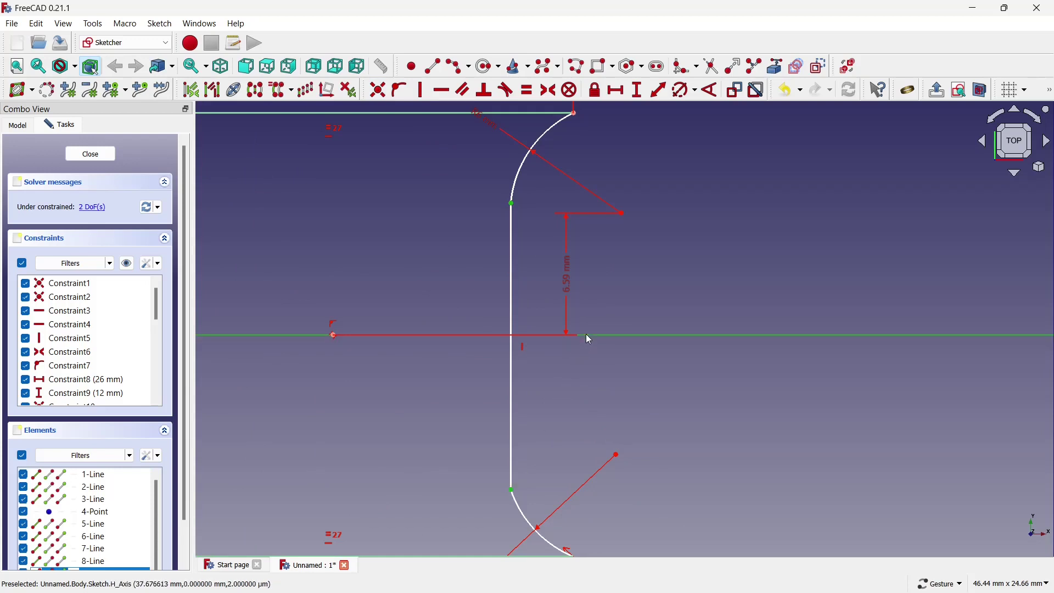
pyautogui.click(548, 89)
# - Set the straight right edge length to 15 mm and close the sketch
pyautogui.scroll(-3, 578, 191)
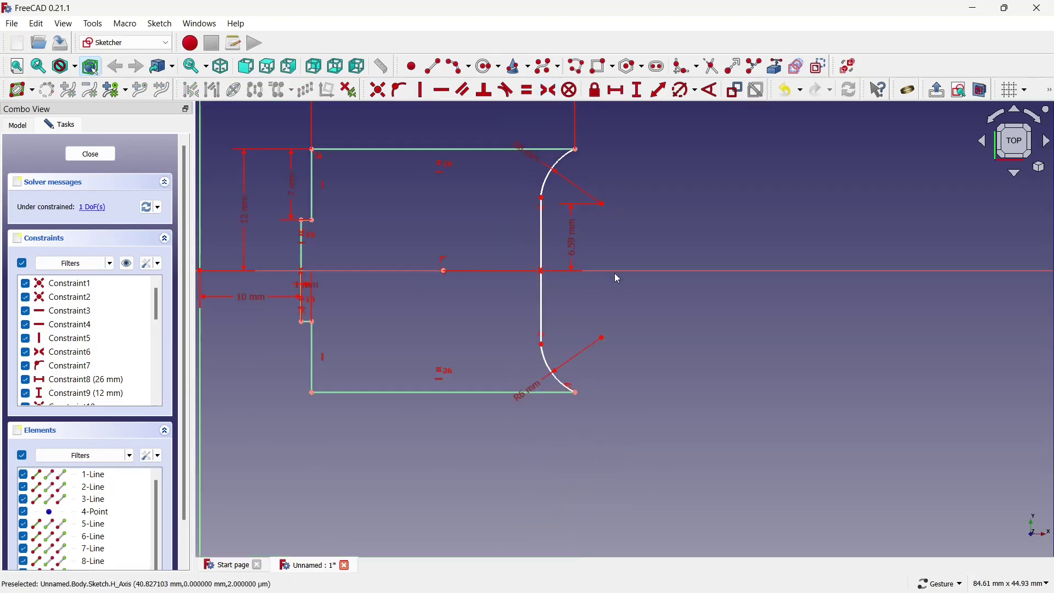
pyautogui.scroll(1, 485, 184)
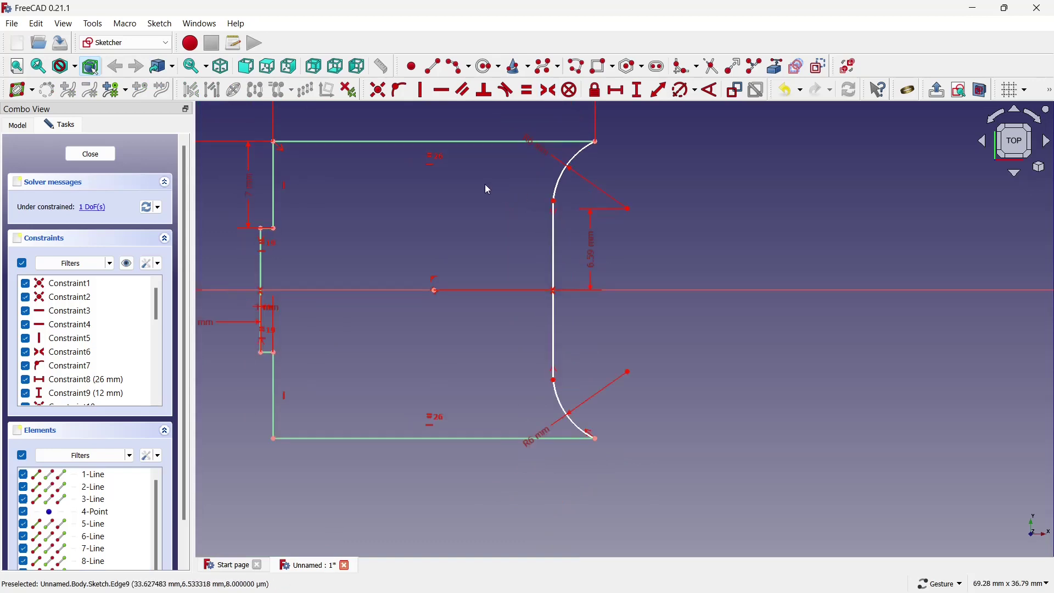
pyautogui.click(636, 89)
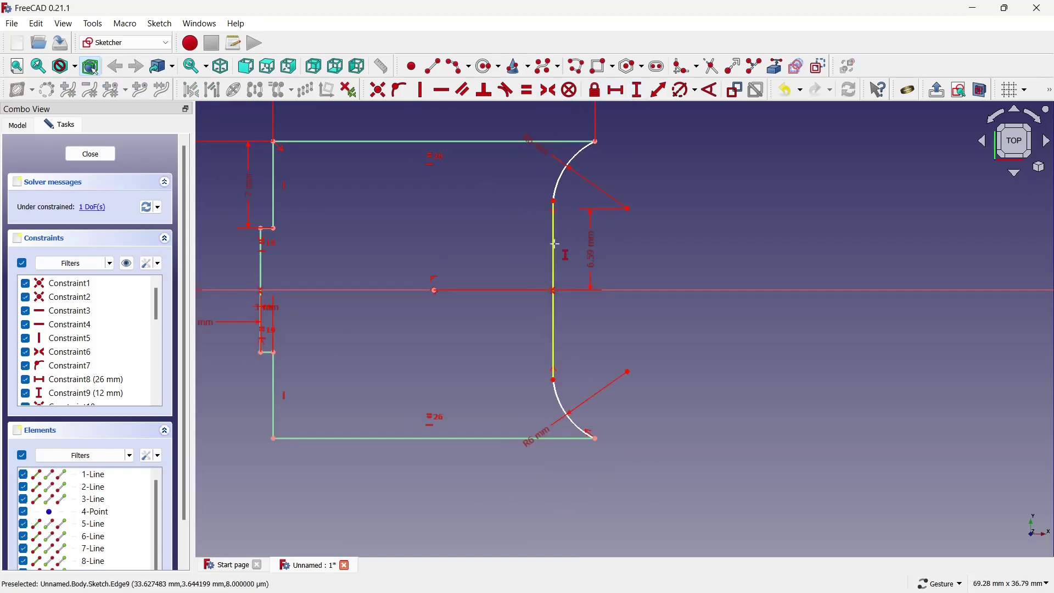
pyautogui.click(556, 243)
pyautogui.write('15')
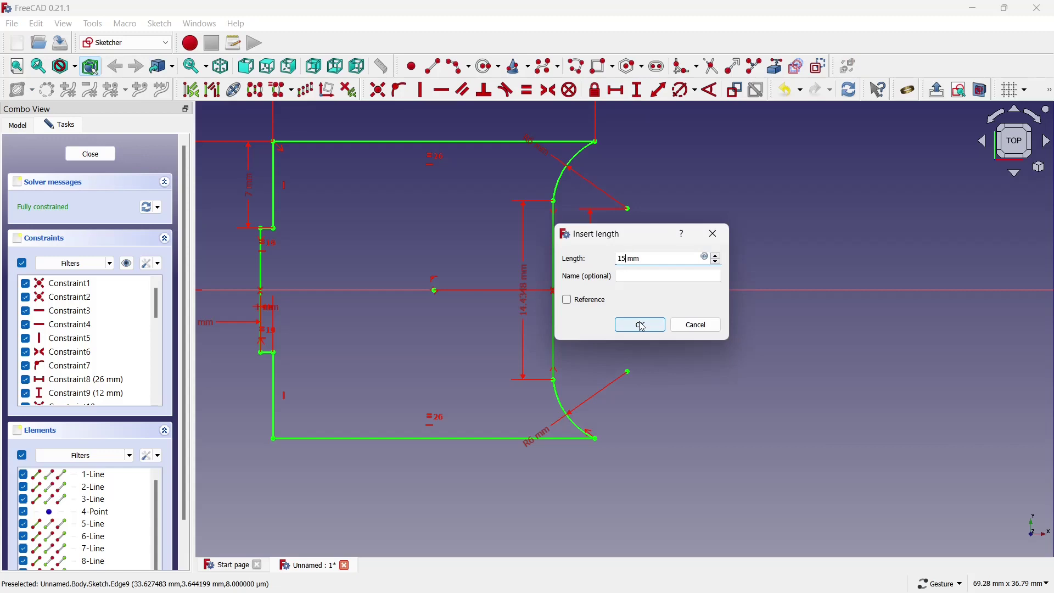
pyautogui.click(651, 325)
pyautogui.scroll(-2, 654, 325)
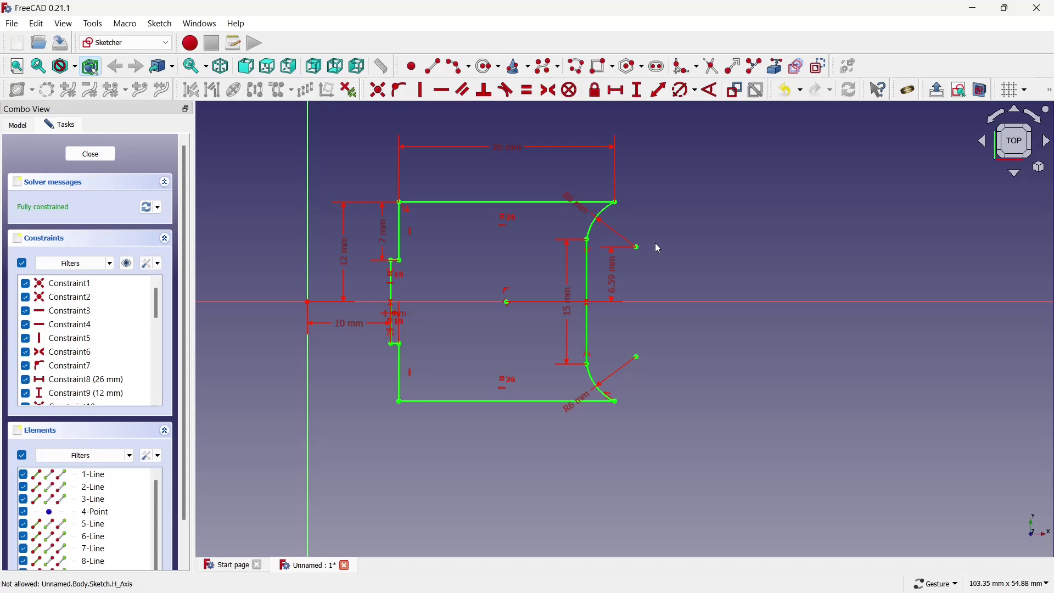
pyautogui.scroll(-2, 654, 243)
pyautogui.scroll(2, 667, 240)
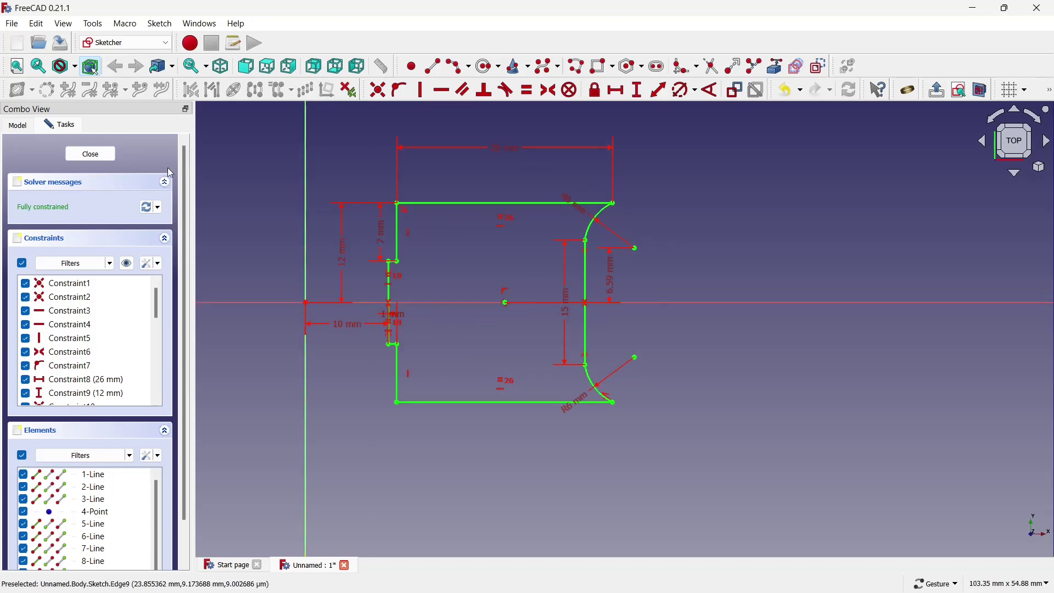
pyautogui.click(90, 154)
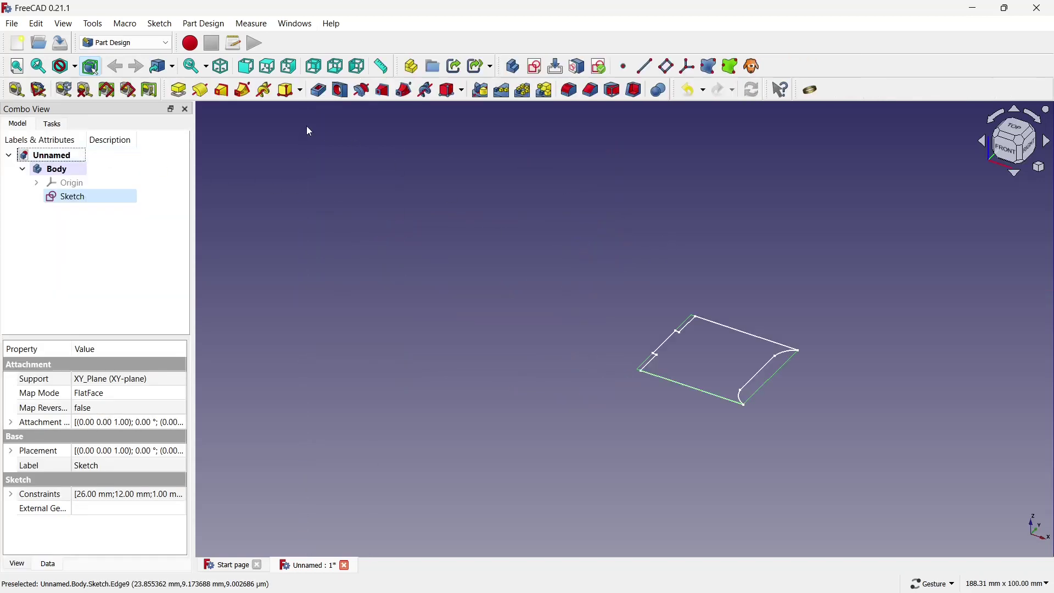
# - Revolve the wheel profile sketch 360° about the base Y axis into a pulley-shaped solid
pyautogui.click(200, 90)
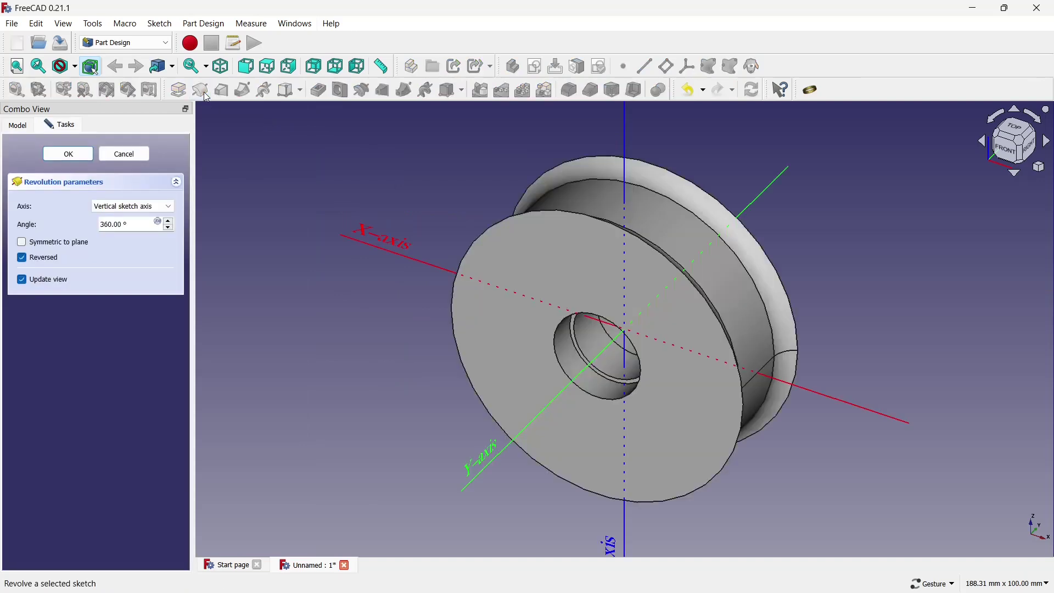
pyautogui.click(132, 206)
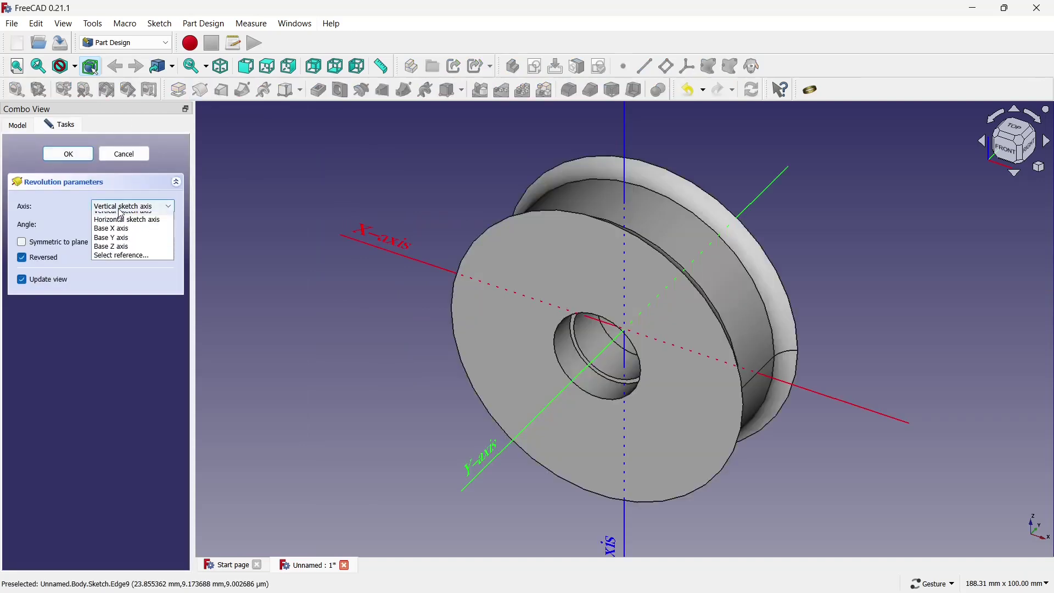
pyautogui.click(128, 262)
pyautogui.click(559, 393)
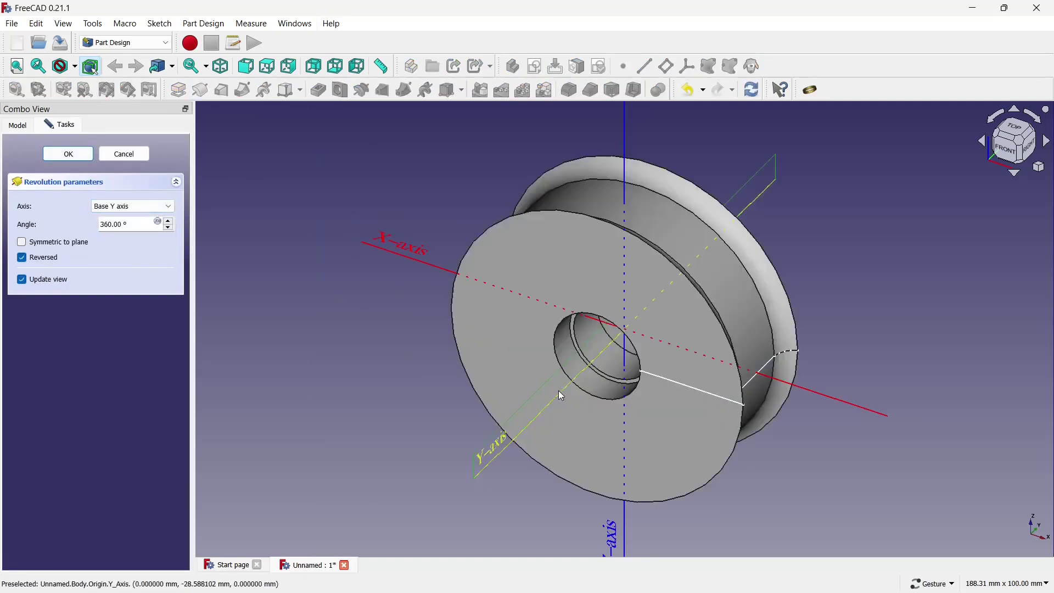
pyautogui.click(68, 154)
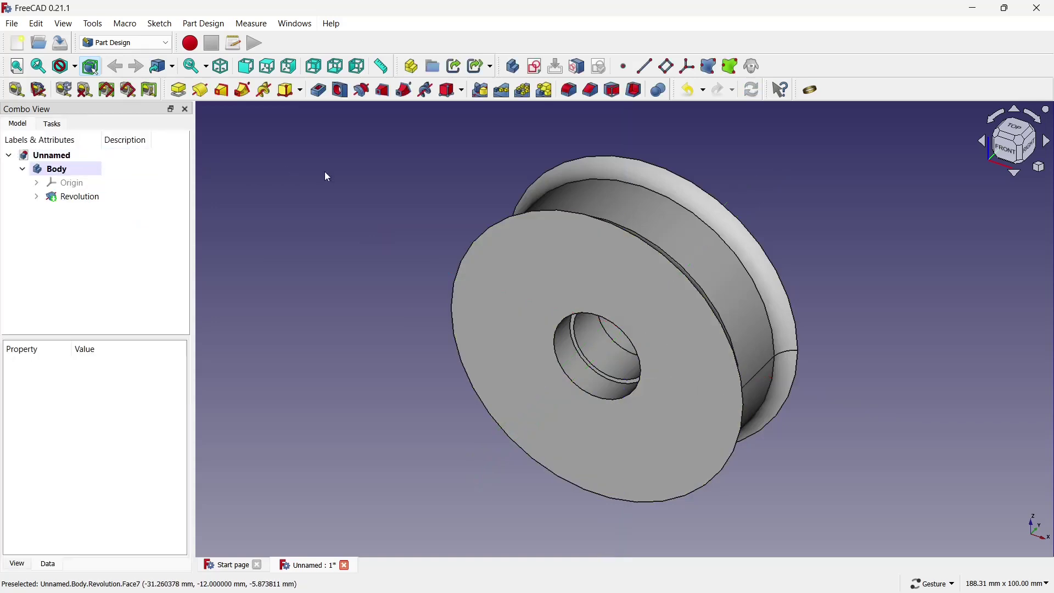
pyautogui.scroll(-2, 576, 198)
pyautogui.moveTo(718, 216)
pyautogui.mouseDown()
pyautogui.moveTo(530, 372)
pyautogui.moveTo(699, 262)
pyautogui.moveTo(622, 296)
pyautogui.moveTo(646, 254)
pyautogui.moveTo(701, 220)
pyautogui.mouseUp()
# - In the save dialog, create a new folder named Wheel in Downloads
pyautogui.hotkey('ctrl', 's')
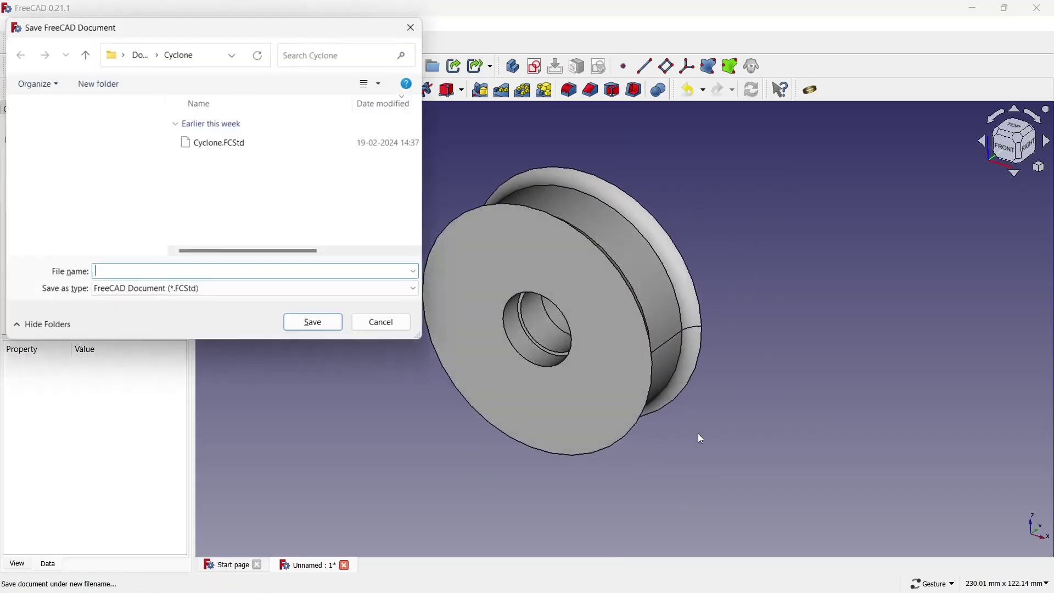
pyautogui.click(90, 172)
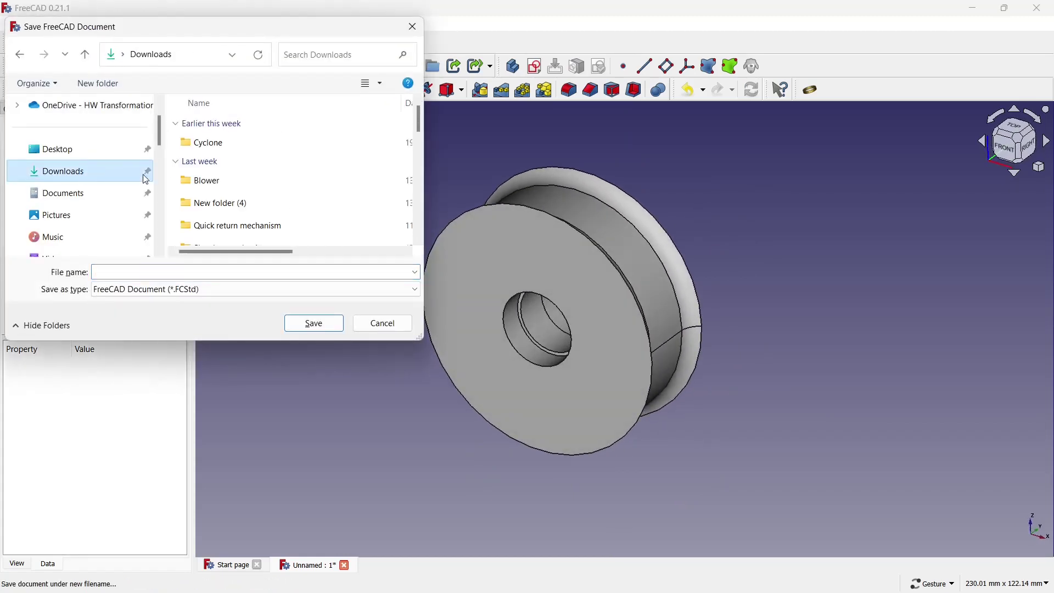
pyautogui.click(98, 83)
pyautogui.press('capslock')
pyautogui.write('W')
pyautogui.press('capslock')
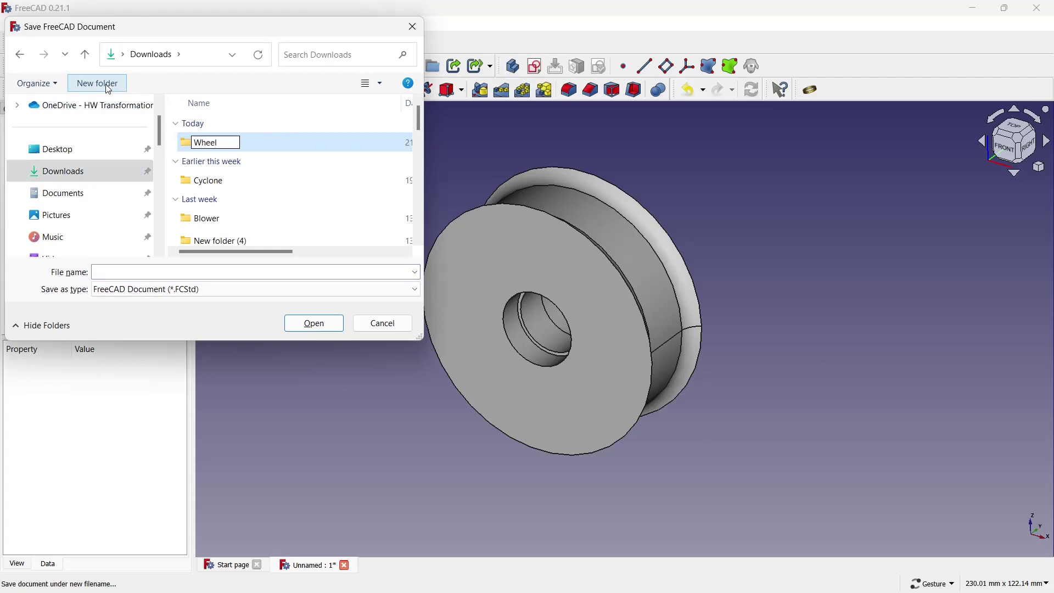
pyautogui.press('Return')
# - Save the document as Wheel inside the new Wheel folder
pyautogui.doubleClick(184, 144)
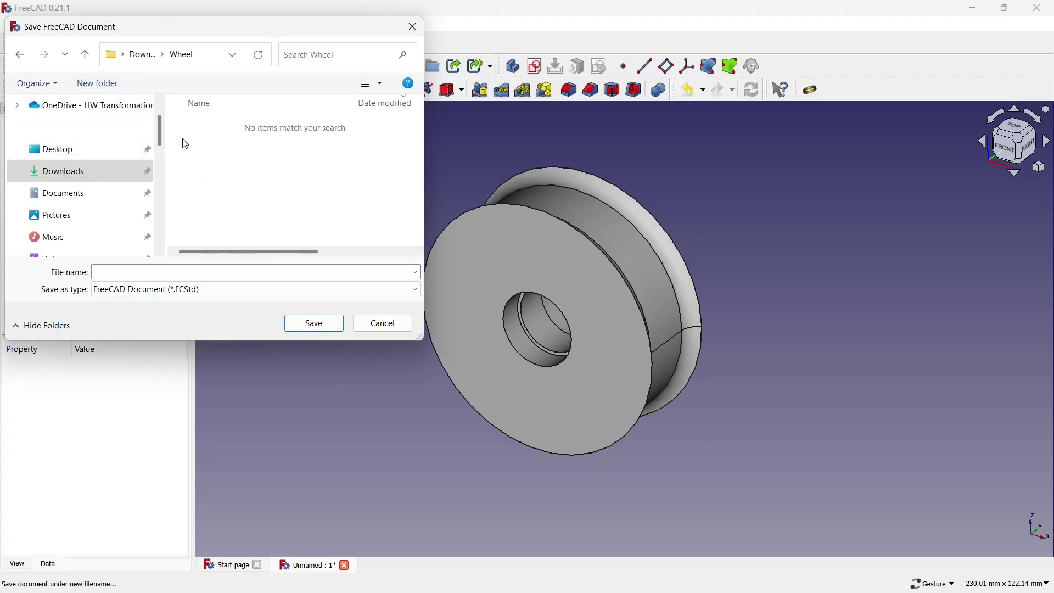
pyautogui.click(174, 272)
pyautogui.press('capslock')
pyautogui.write('W')
pyautogui.press('capslock')
pyautogui.write('heel')
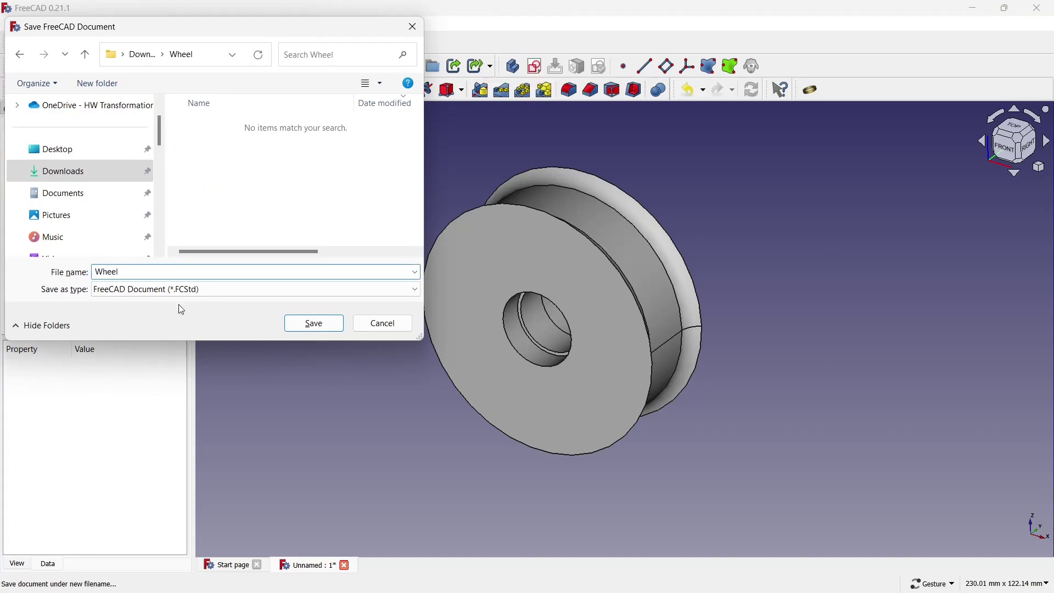
pyautogui.click(342, 325)
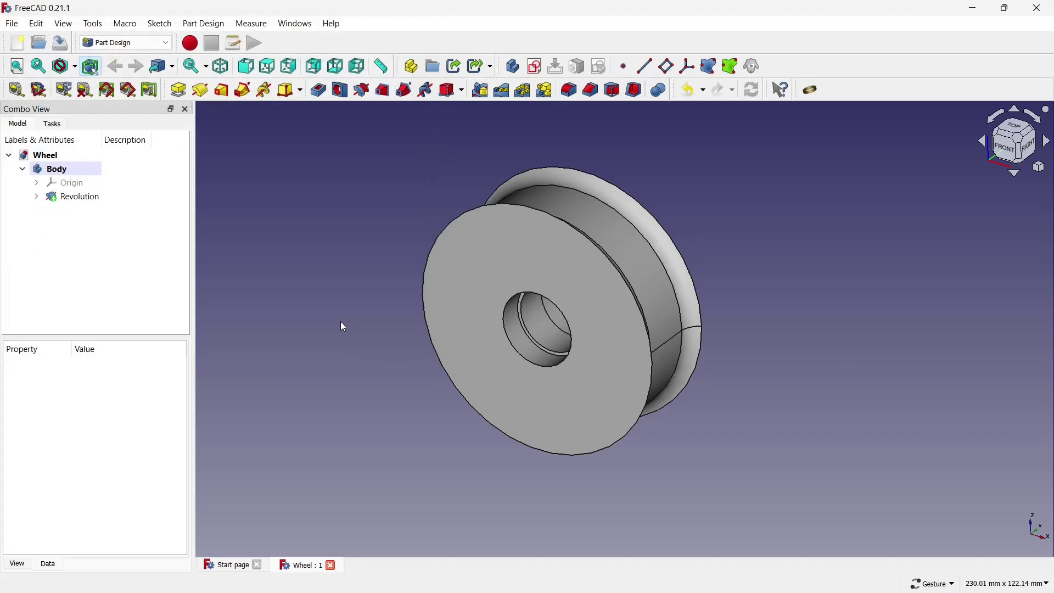
# - Start a sketch on the wheel's front face and draw two circles centred at the origin
pyautogui.moveTo(300, 238)
pyautogui.mouseDown()
pyautogui.moveTo(611, 343)
pyautogui.moveTo(638, 274)
pyautogui.mouseUp()
pyautogui.click(587, 236)
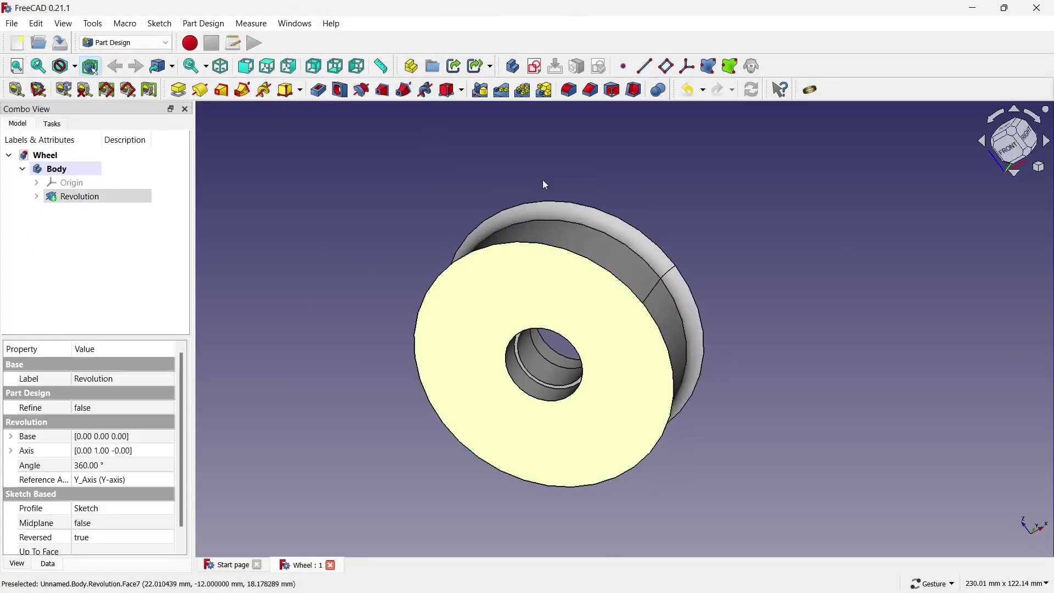
pyautogui.click(534, 66)
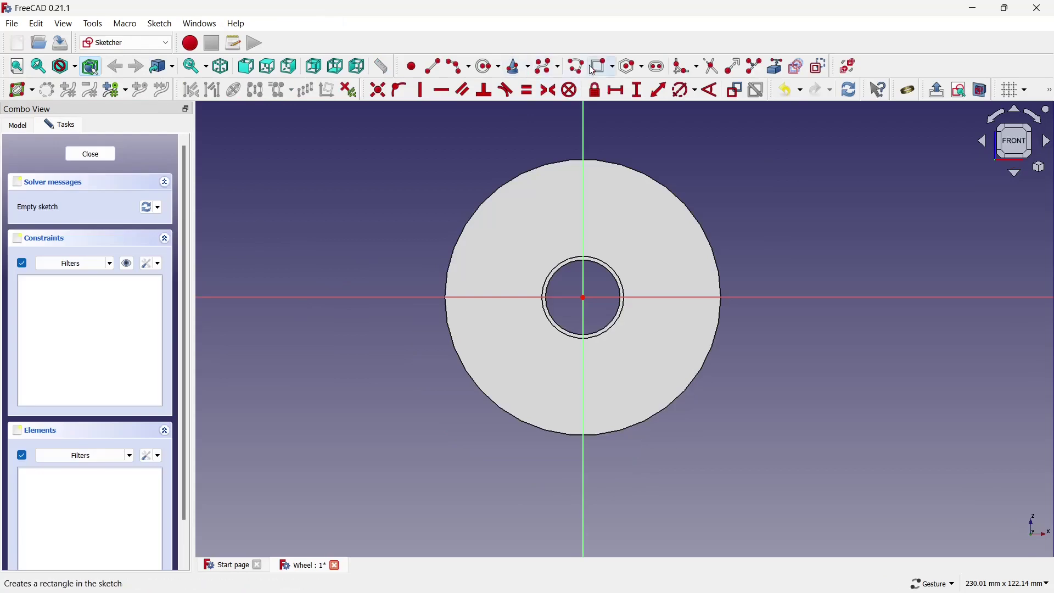
pyautogui.click(488, 67)
pyautogui.scroll(3, 604, 298)
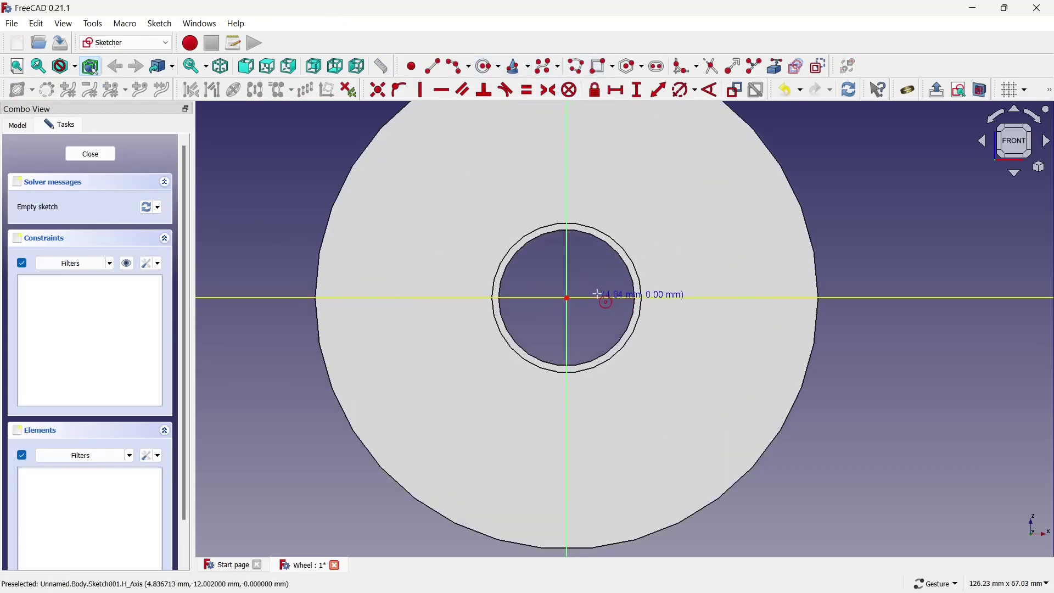
pyautogui.click(567, 298)
pyautogui.click(543, 211)
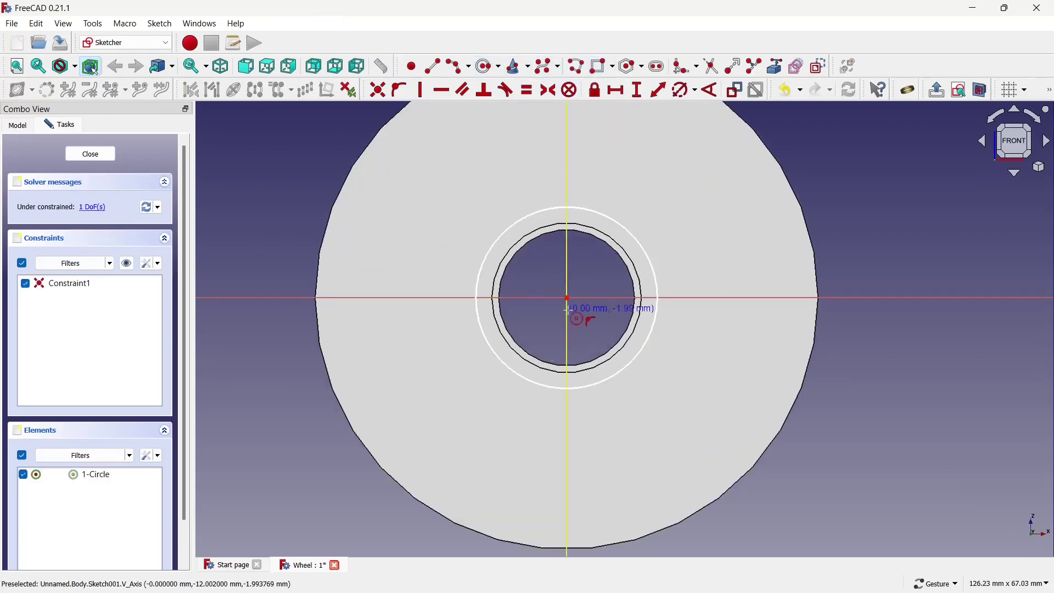
pyautogui.scroll(-3, 568, 297)
pyautogui.scroll(-1, 568, 297)
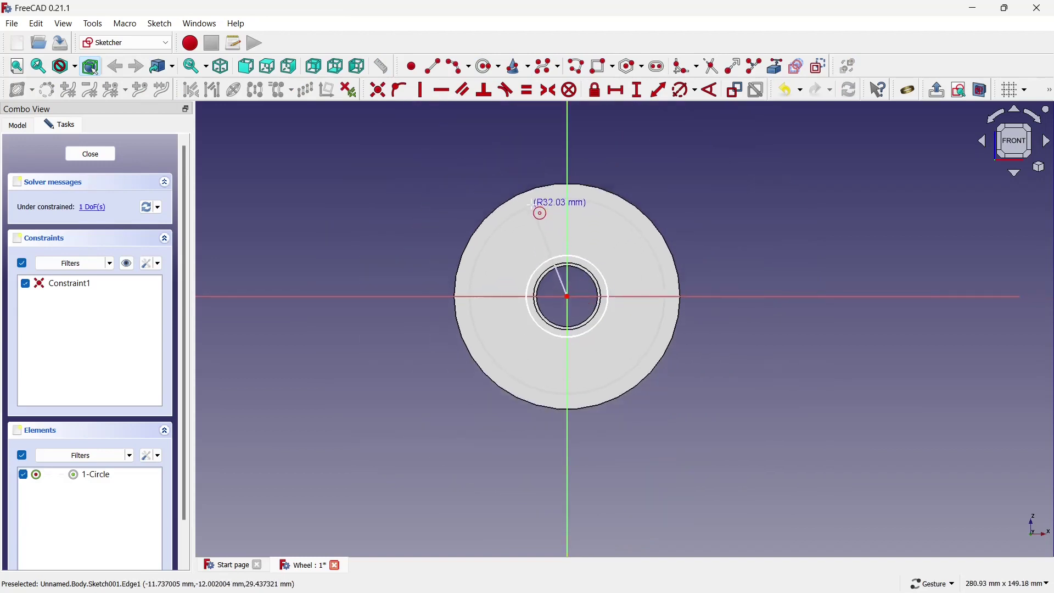
pyautogui.click(538, 207)
# - Constrain the circles to 65 mm and 25 mm diameters and close the sketch
pyautogui.click(674, 91)
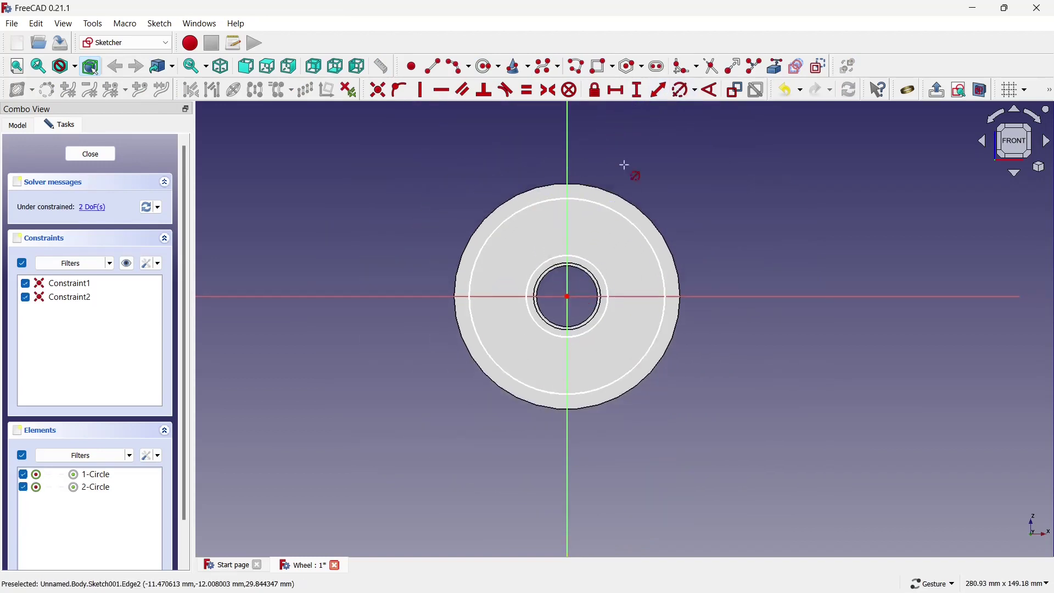
pyautogui.click(600, 202)
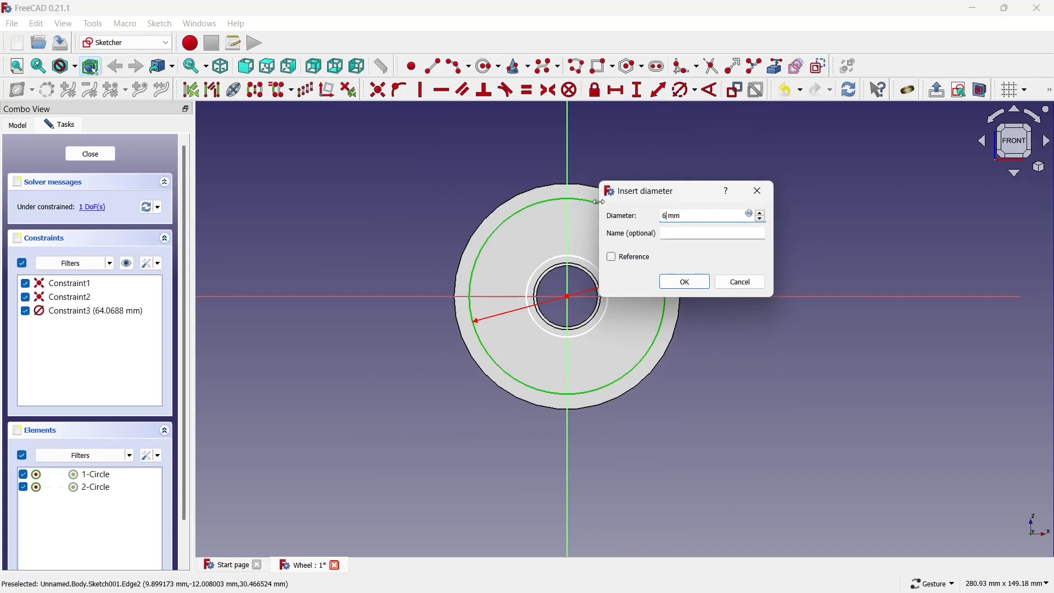
pyautogui.click(663, 286)
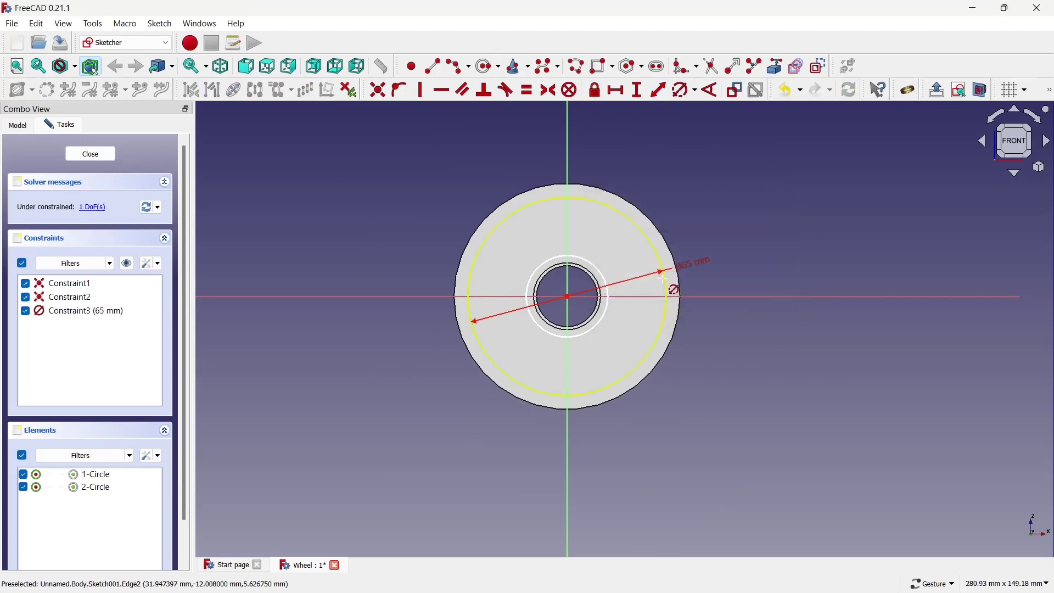
pyautogui.click(603, 280)
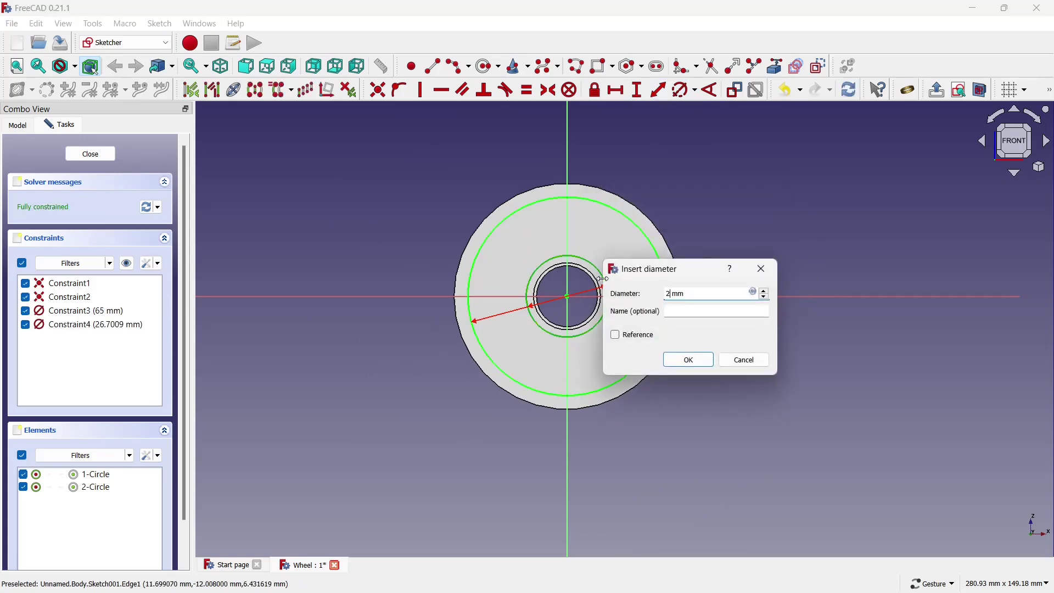
pyautogui.click(666, 358)
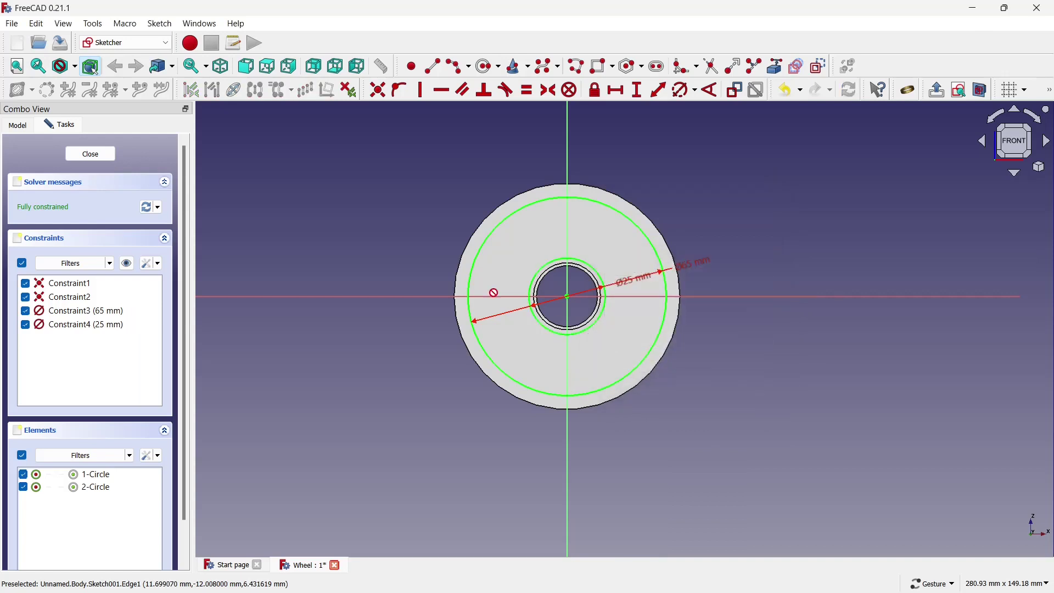
pyautogui.click(92, 156)
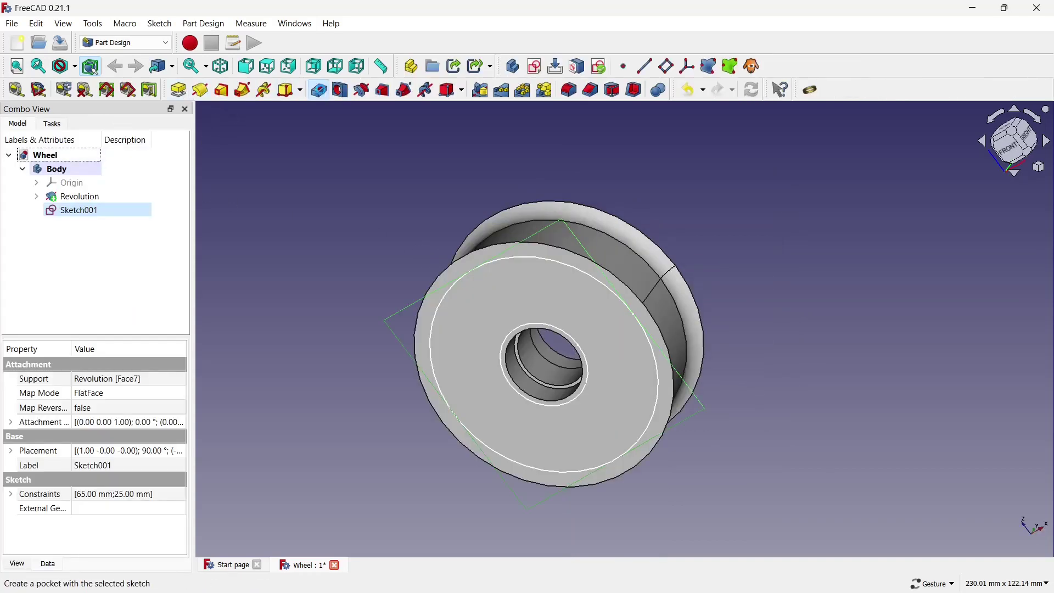
# - Pocket Sketch001 3 mm deep into the front face and select the recessed face
pyautogui.click(322, 94)
pyautogui.write('3')
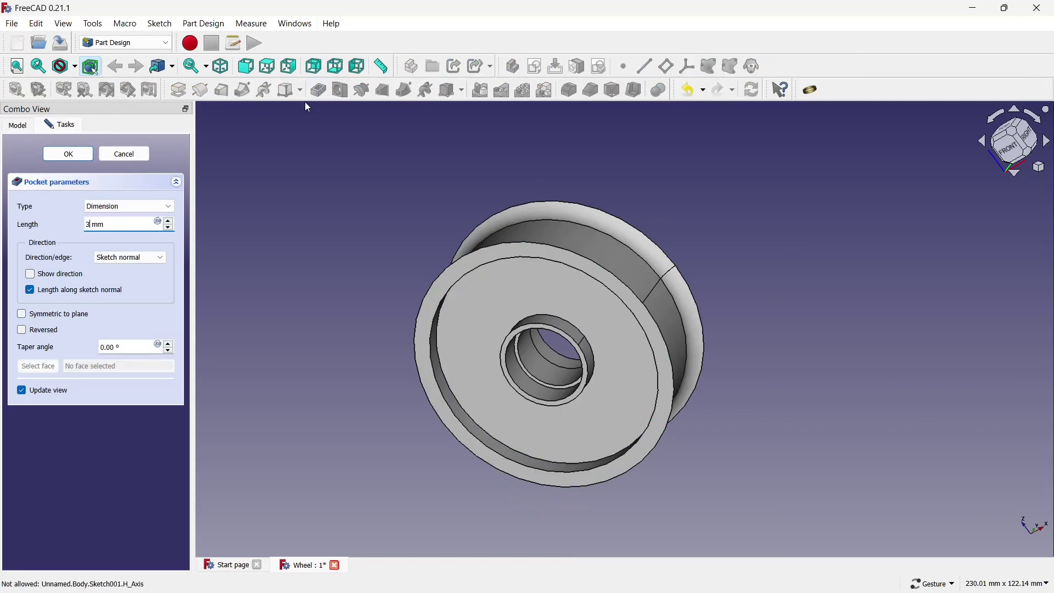
pyautogui.press('Return')
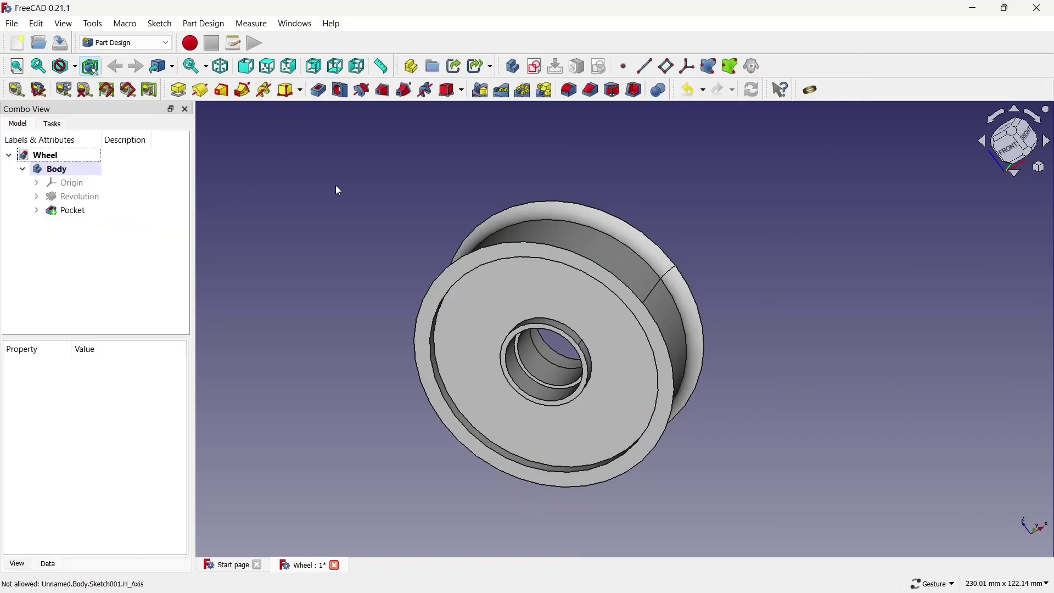
pyautogui.click(554, 308)
pyautogui.click(581, 289)
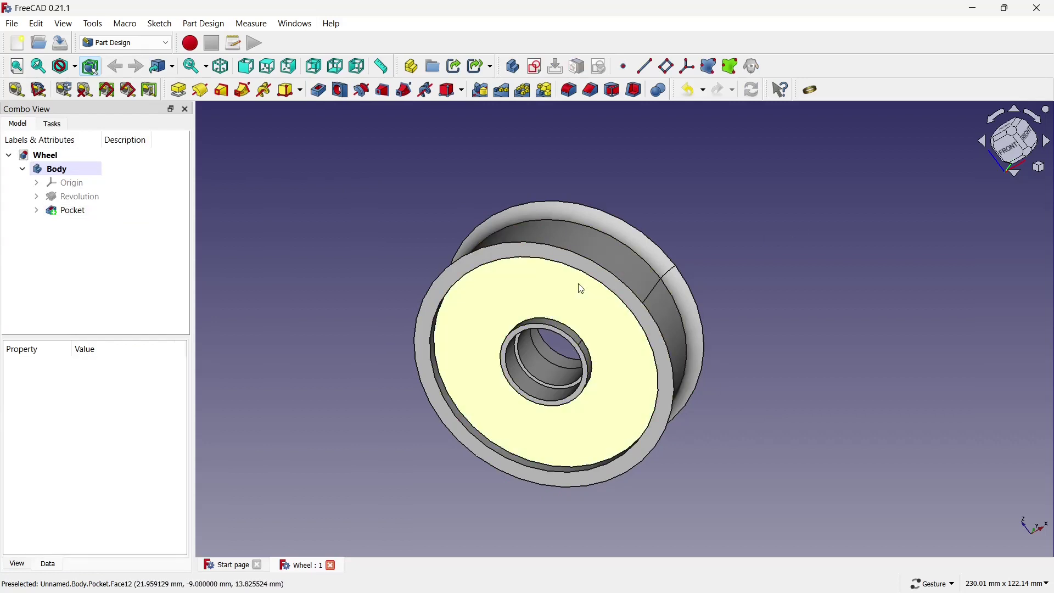
# - Start a sketch on the recessed face with two slanted side-by-side spoke lines
pyautogui.click(535, 66)
pyautogui.scroll(3, 653, 145)
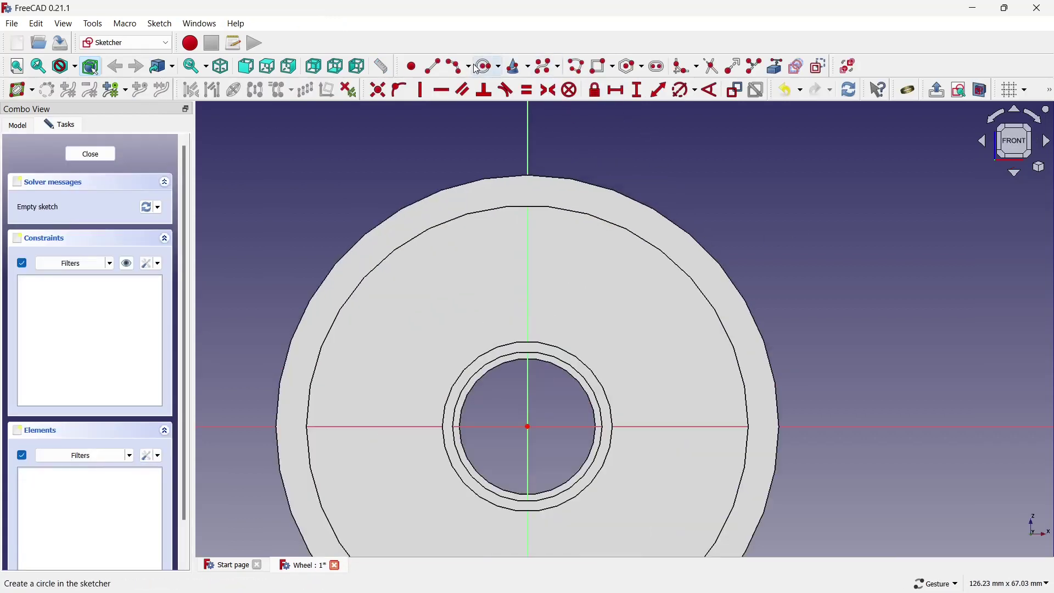
pyautogui.click(437, 67)
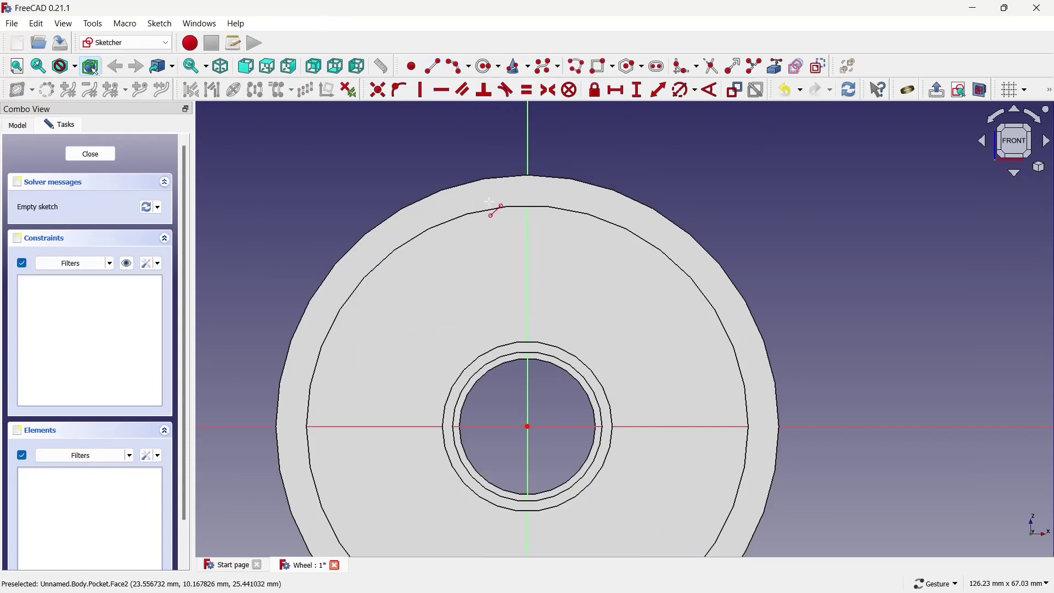
pyautogui.click(497, 235)
pyautogui.click(540, 320)
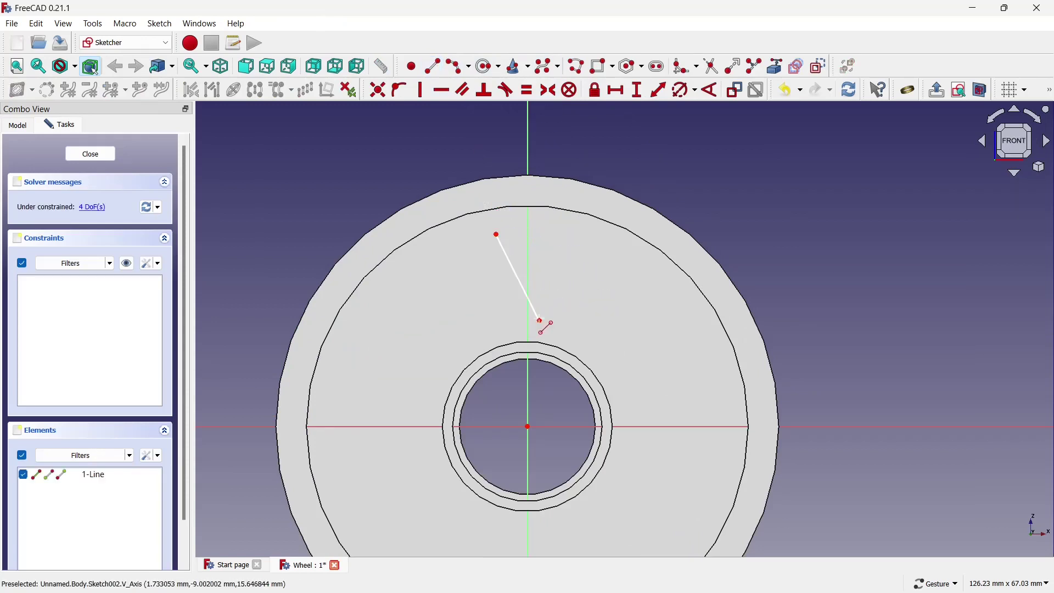
pyautogui.click(514, 227)
pyautogui.click(558, 316)
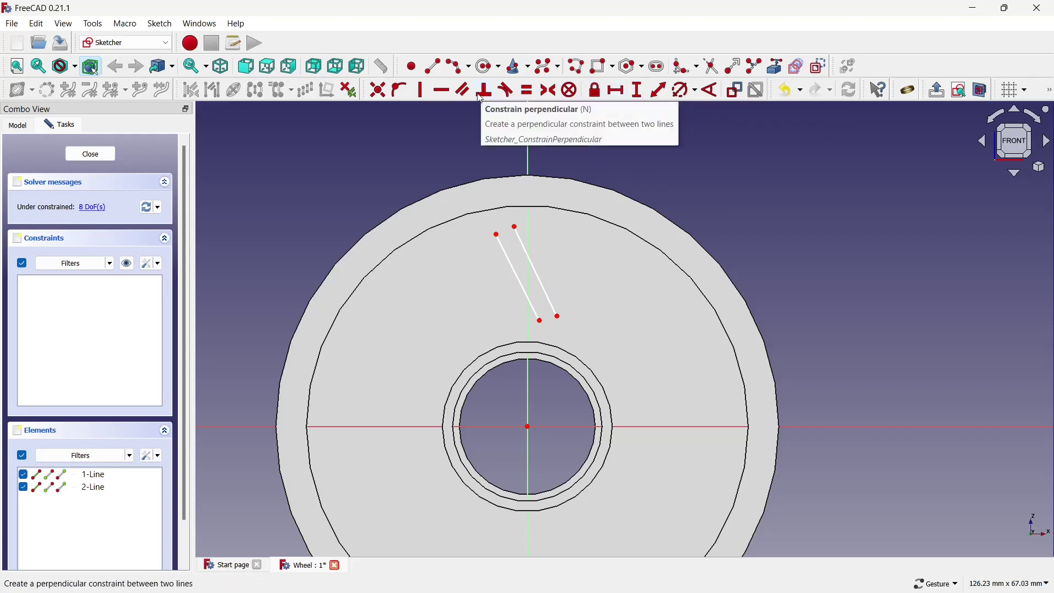
# - Add top edges and closing lines to form left and right triangular outlines
pyautogui.click(433, 66)
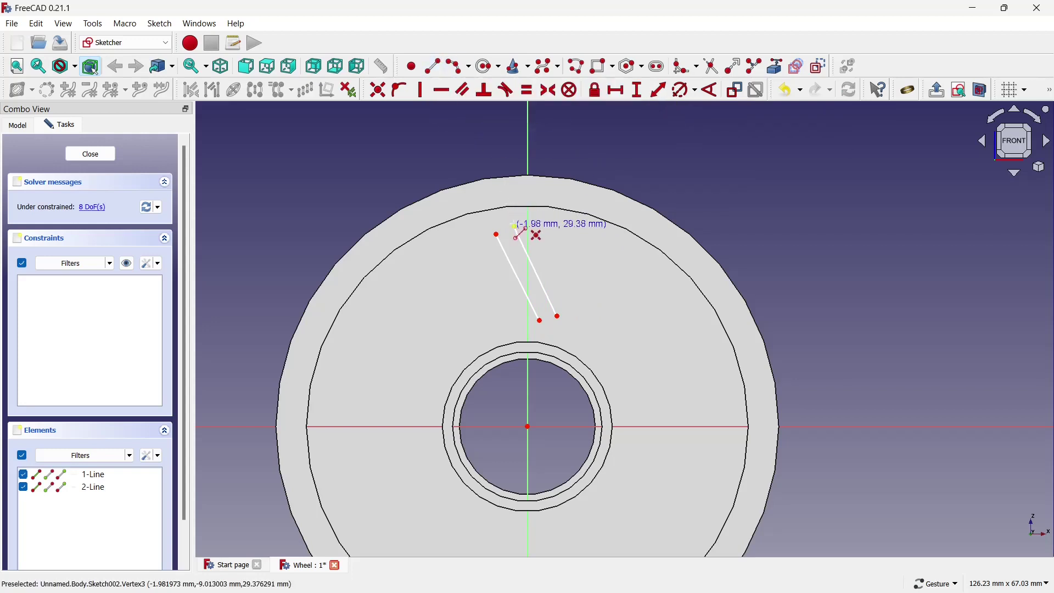
pyautogui.click(517, 228)
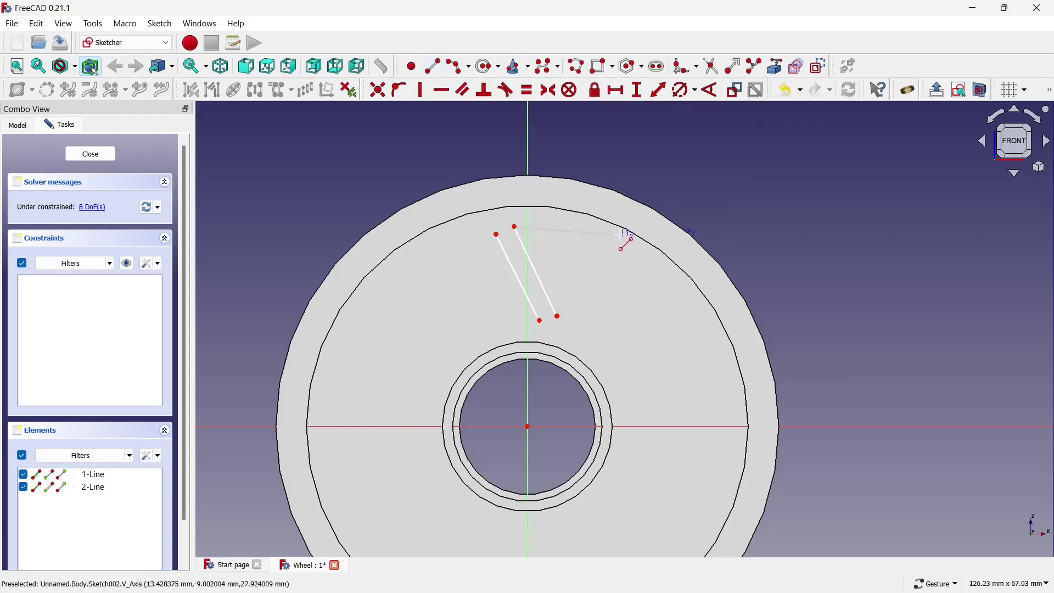
pyautogui.click(621, 234)
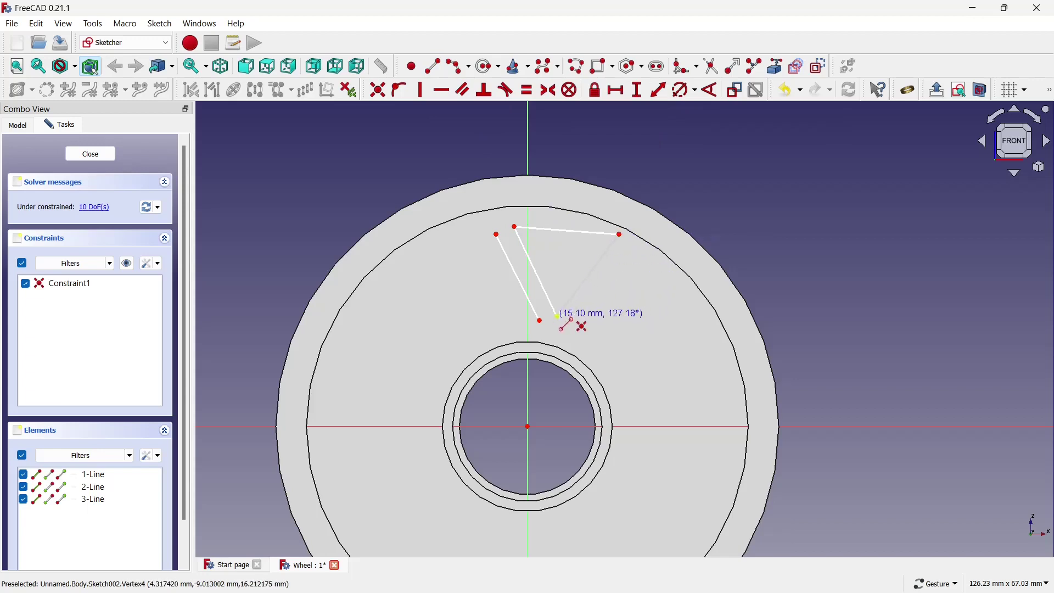
pyautogui.click(561, 315)
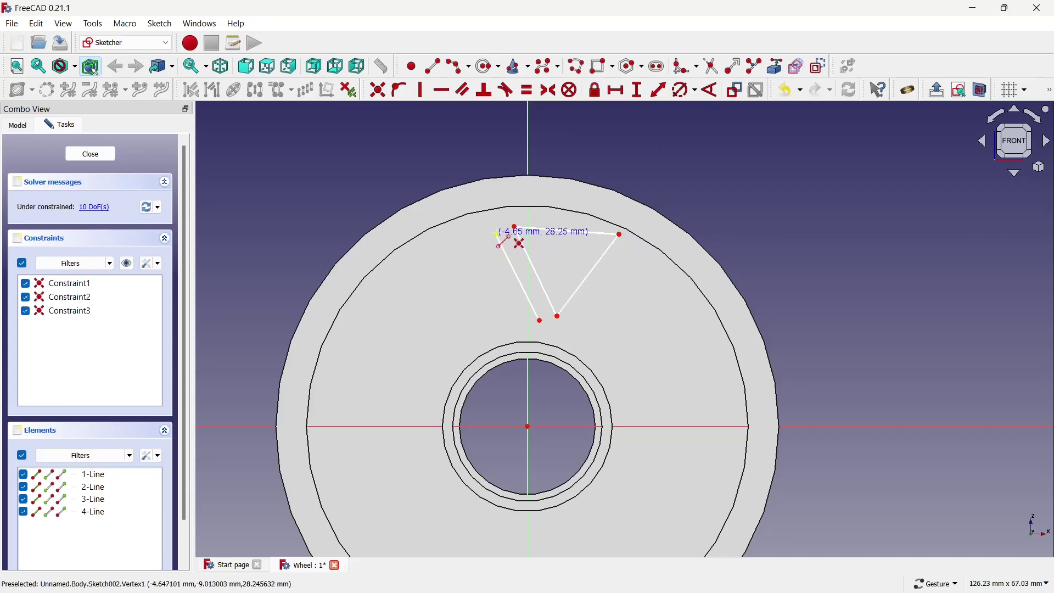
pyautogui.click(497, 235)
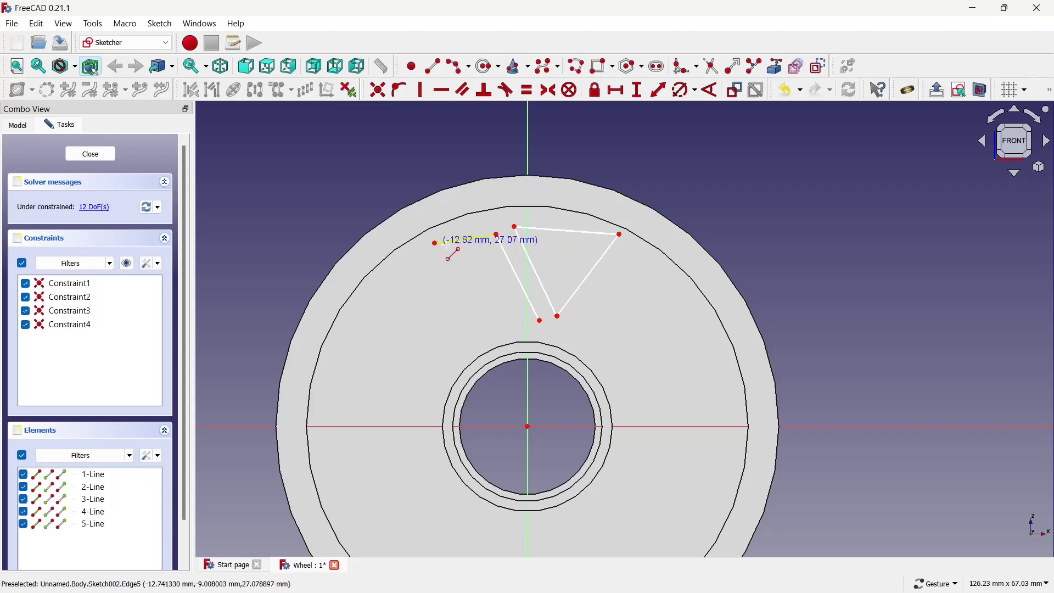
pyautogui.click(436, 242)
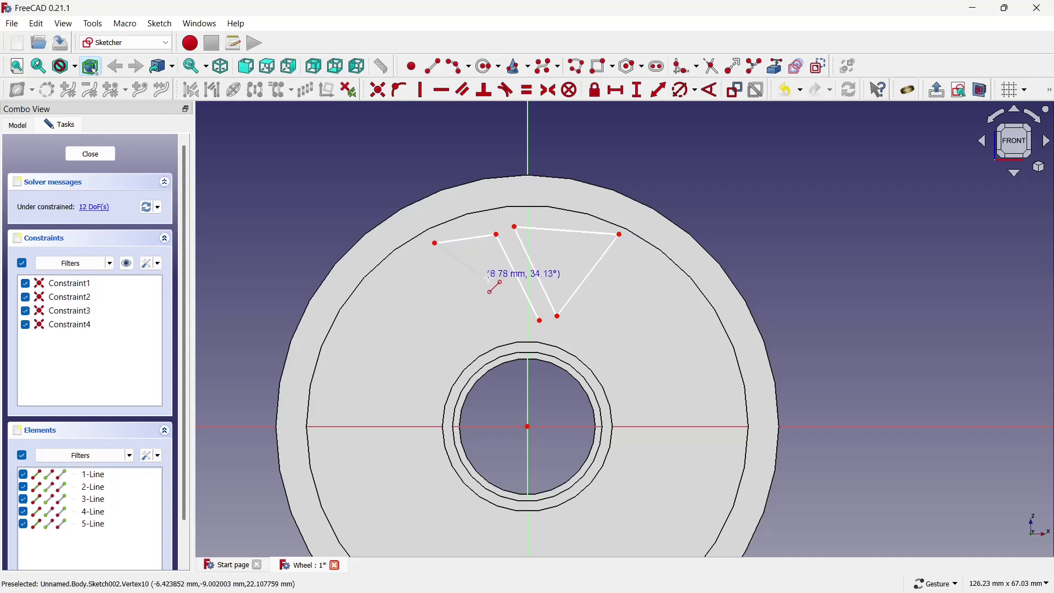
pyautogui.click(540, 321)
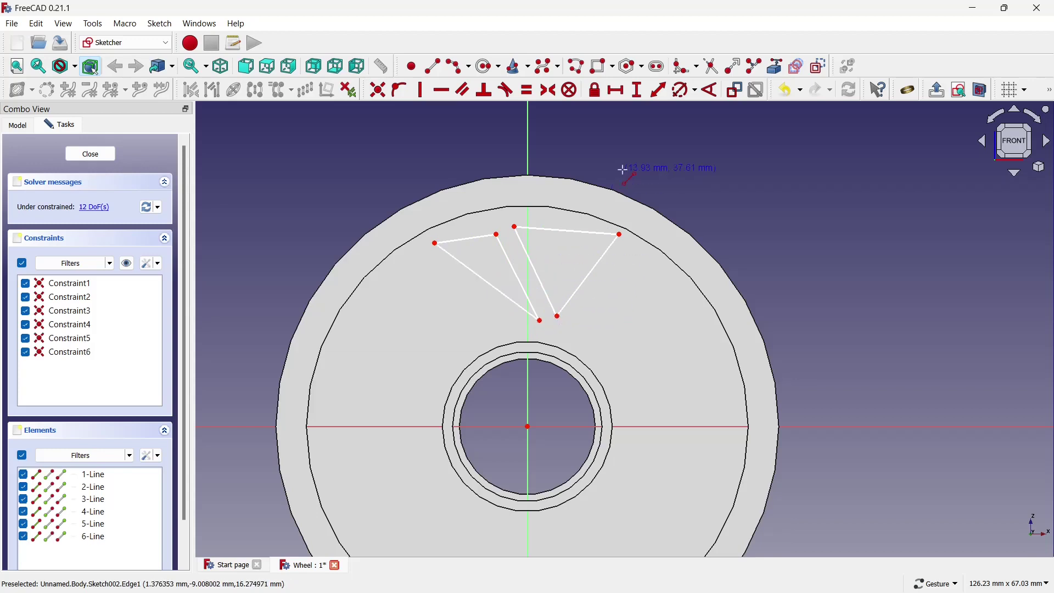
# - Make the two inner slanted edges of the triangles parallel
pyautogui.click(463, 90)
pyautogui.click(506, 255)
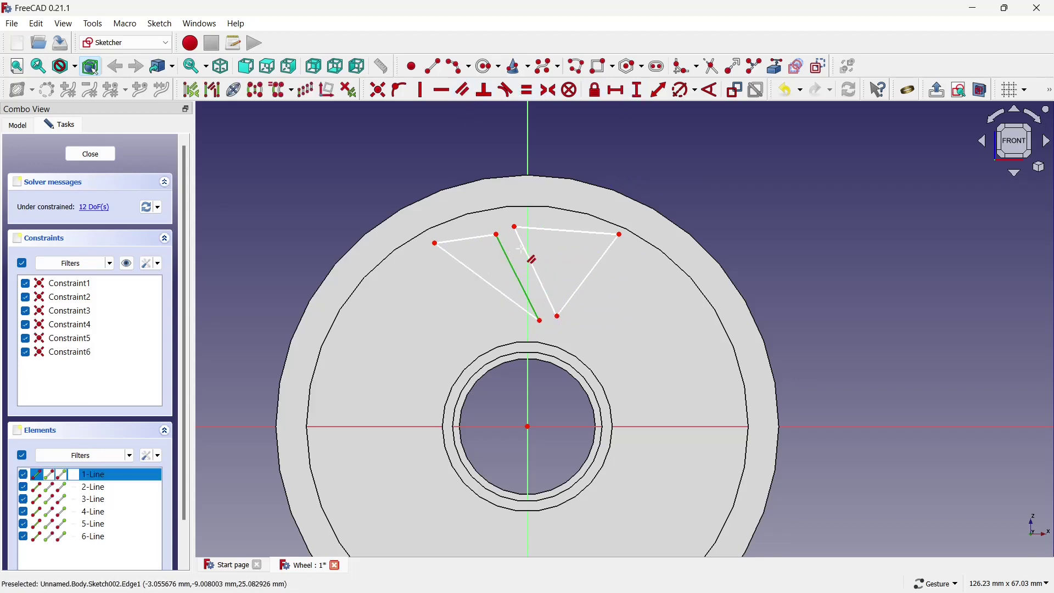
pyautogui.click(524, 248)
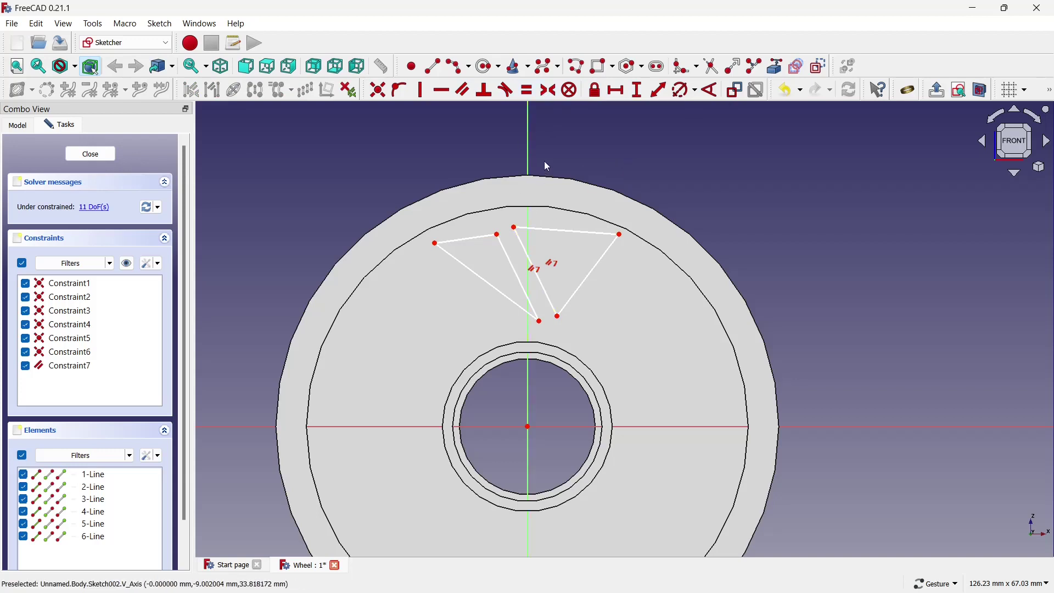
pyautogui.click(658, 91)
pyautogui.scroll(3, 551, 231)
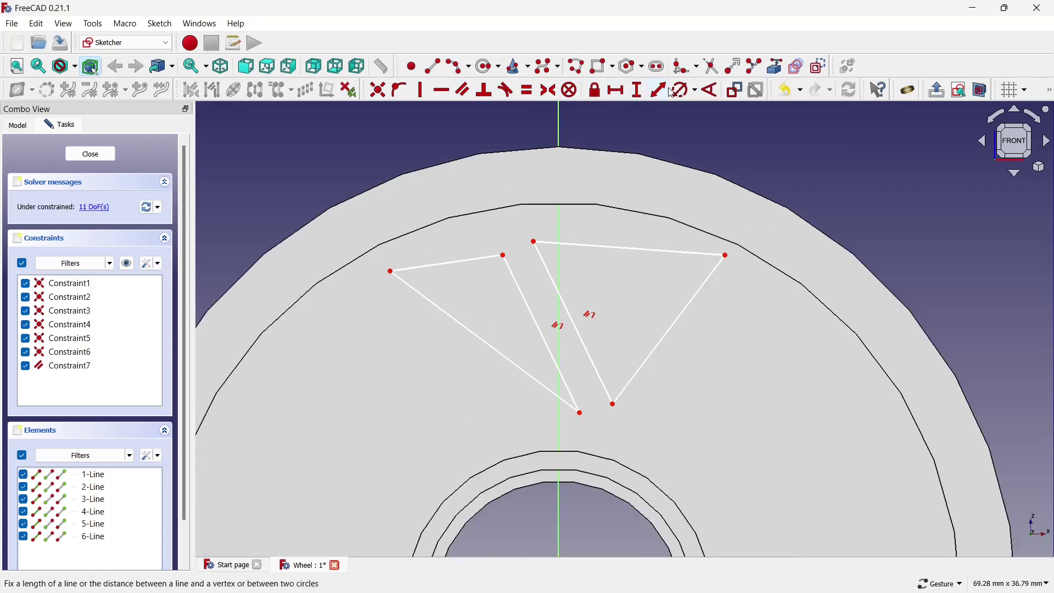
# - Raise the right triangle's top-left vertex and round all six triangle corners with fillets
pyautogui.moveTo(504, 257); pyautogui.dragTo(505, 246)
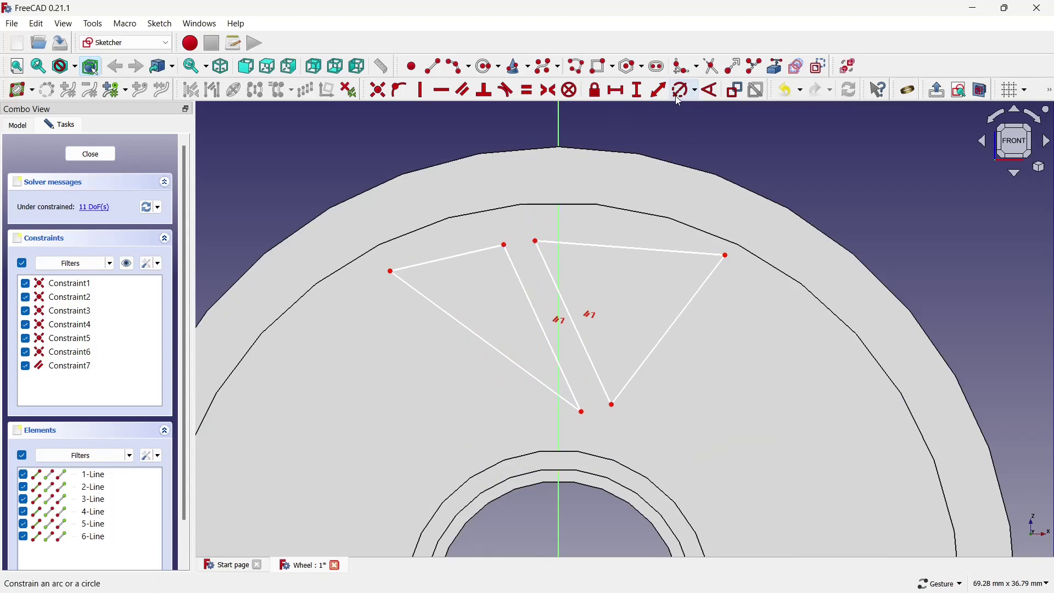
pyautogui.click(686, 65)
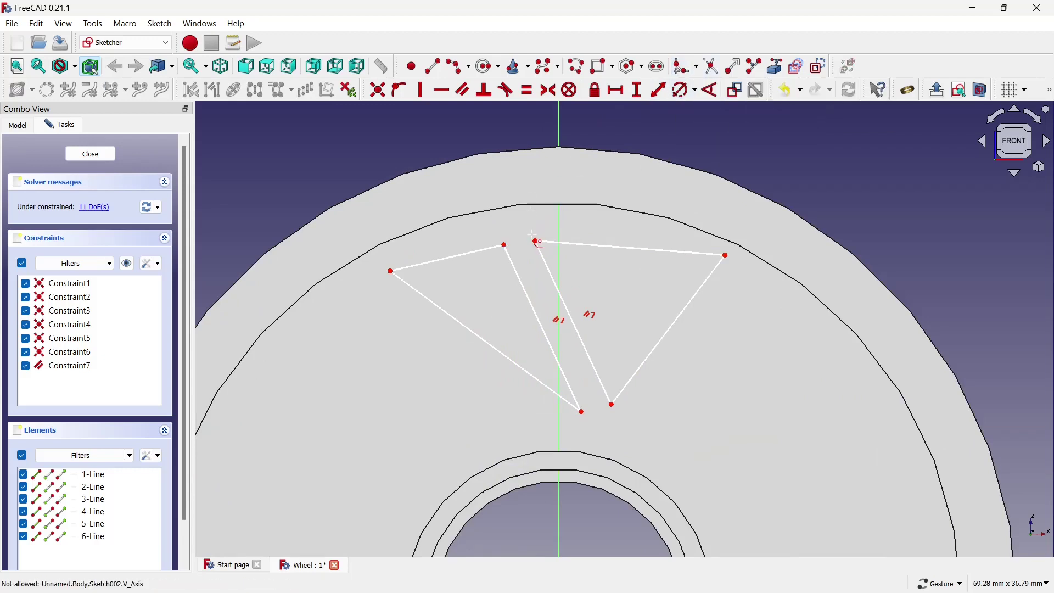
pyautogui.click(535, 240)
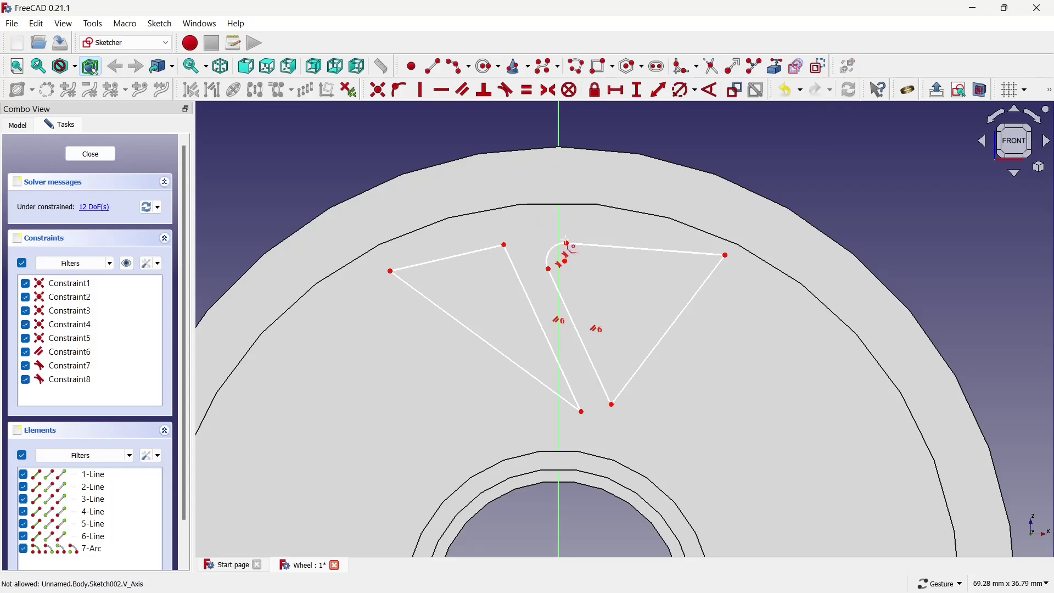
pyautogui.click(728, 256)
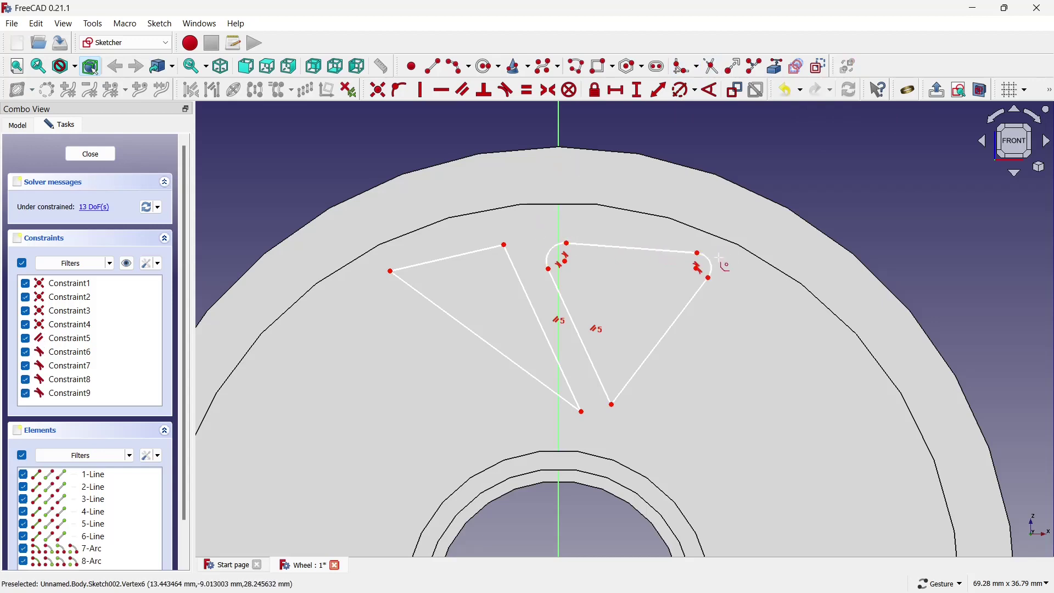
pyautogui.click(611, 404)
pyautogui.click(582, 411)
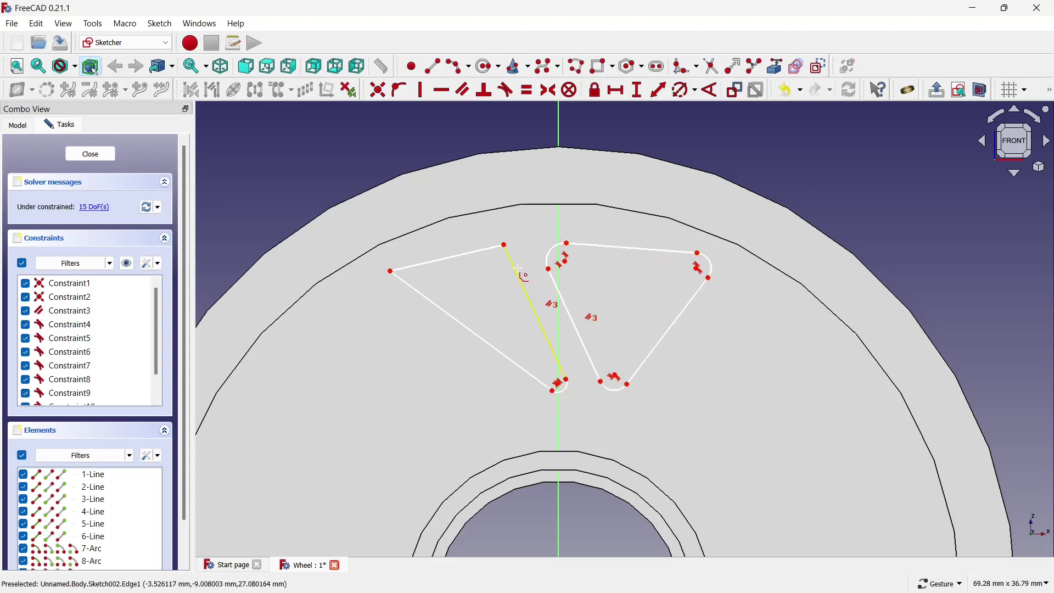
pyautogui.click(504, 245)
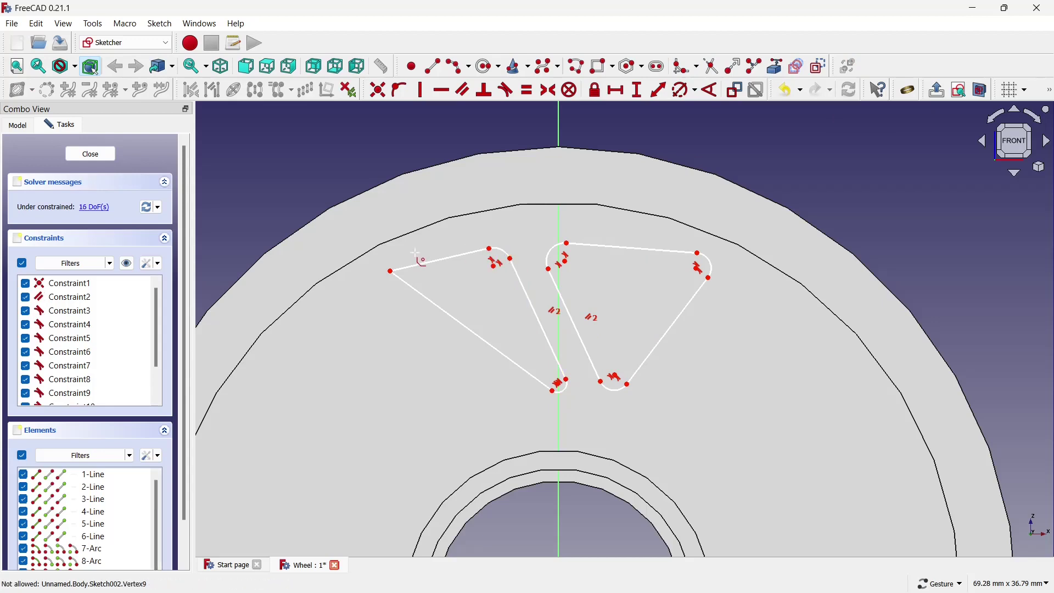
pyautogui.click(391, 271)
# - Give the leftmost fillet a 1 mm radius and make another fillet equal to it
pyautogui.click(676, 100)
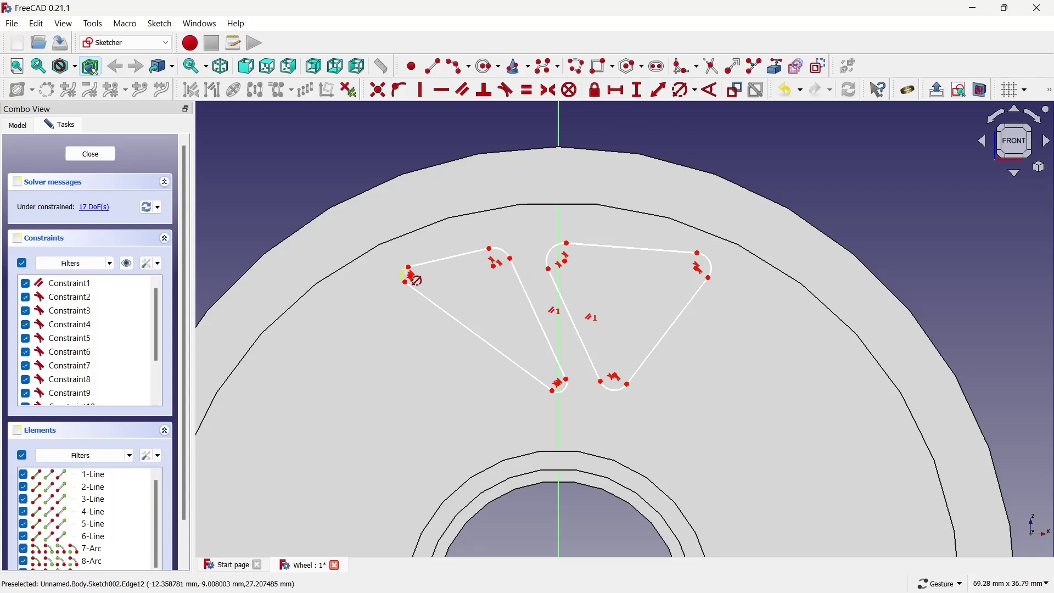
pyautogui.click(411, 276)
pyautogui.write('1')
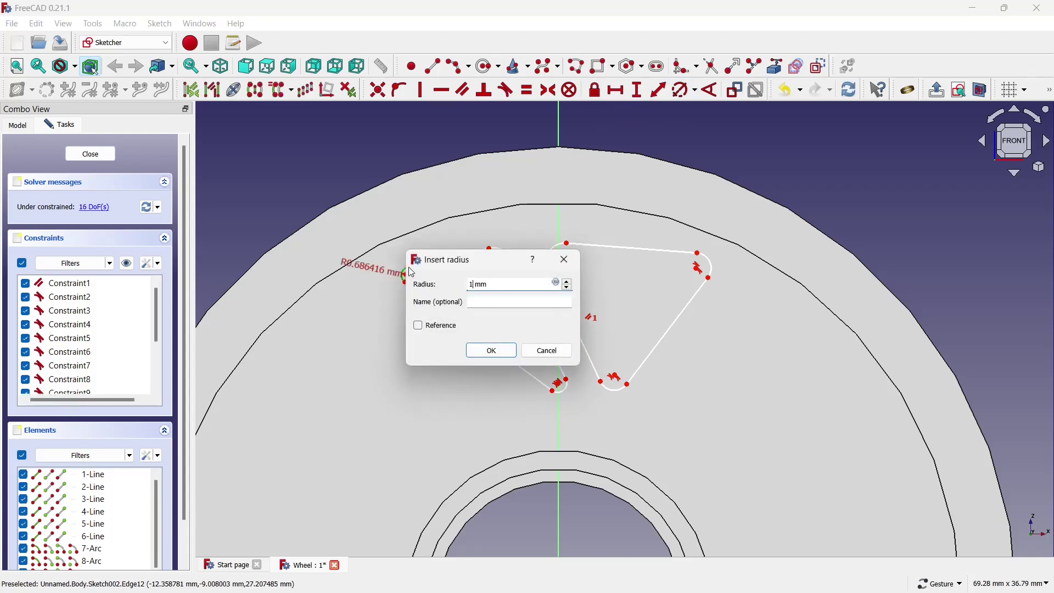
pyautogui.click(490, 350)
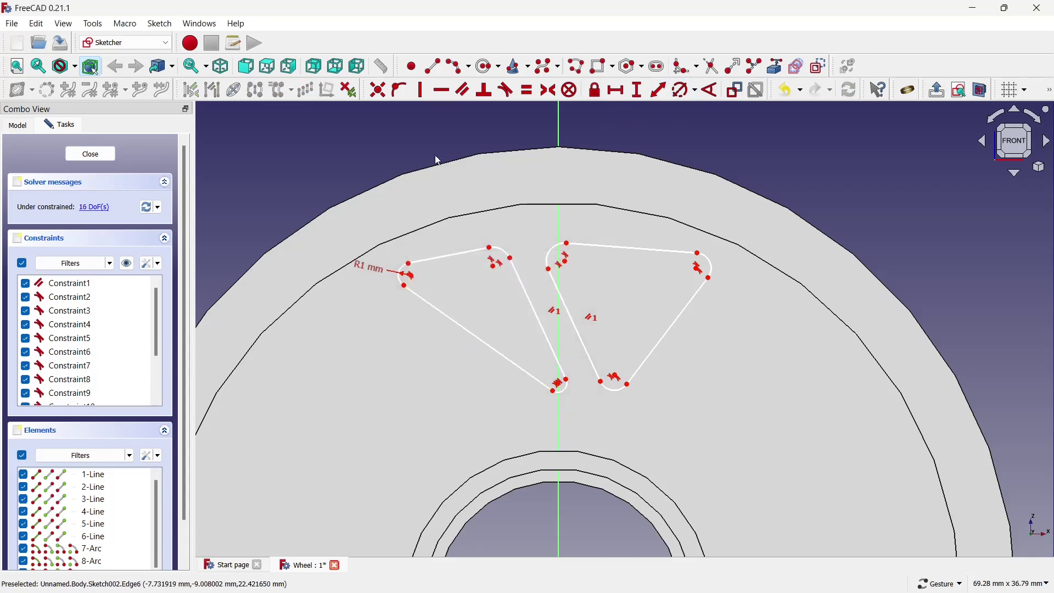
pyautogui.click(527, 90)
pyautogui.click(400, 267)
pyautogui.click(499, 250)
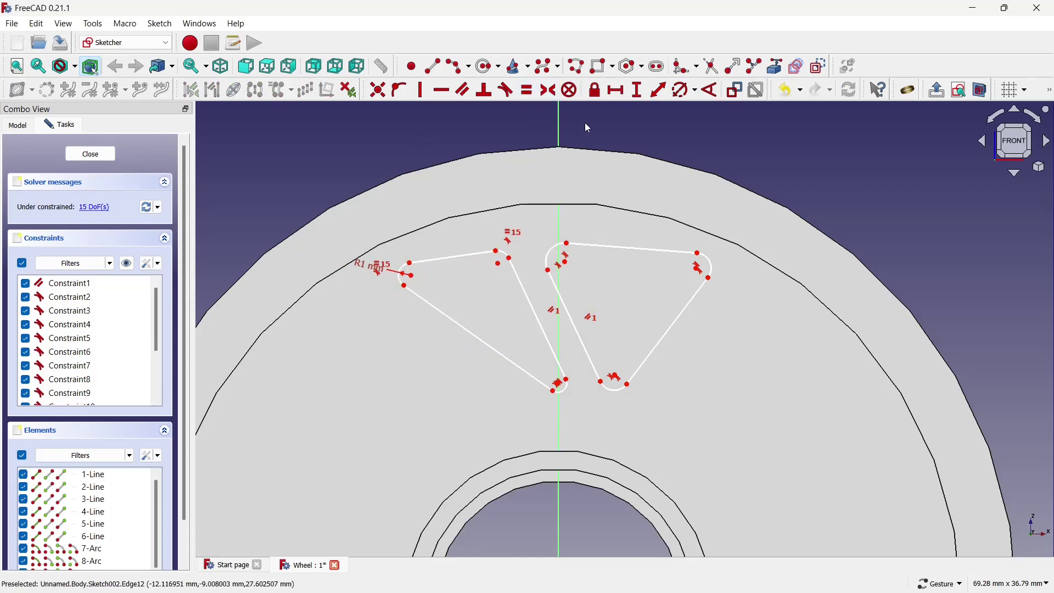
pyautogui.click(510, 258)
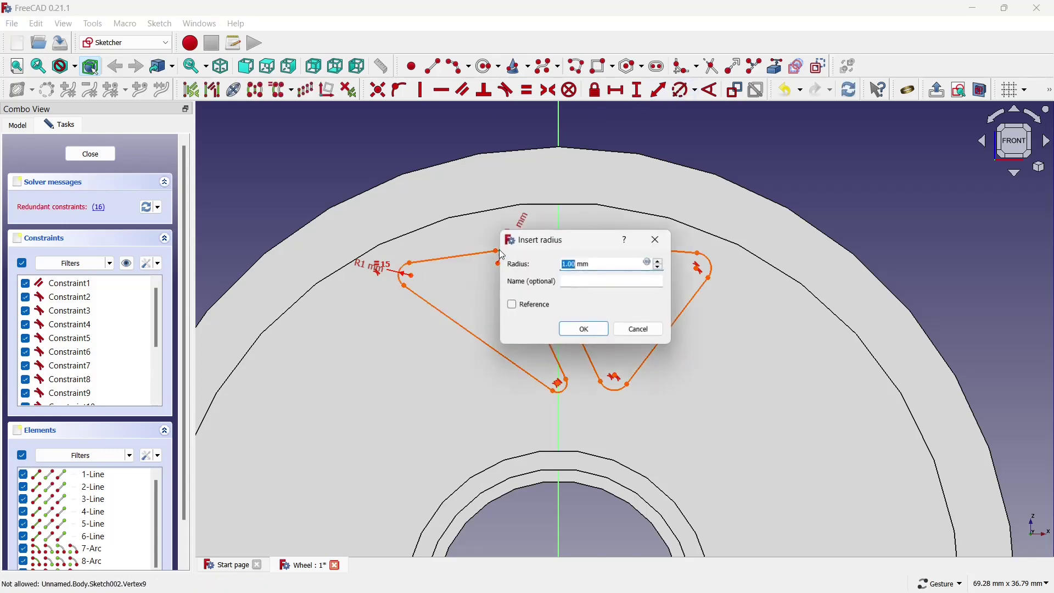
pyautogui.press('Escape')
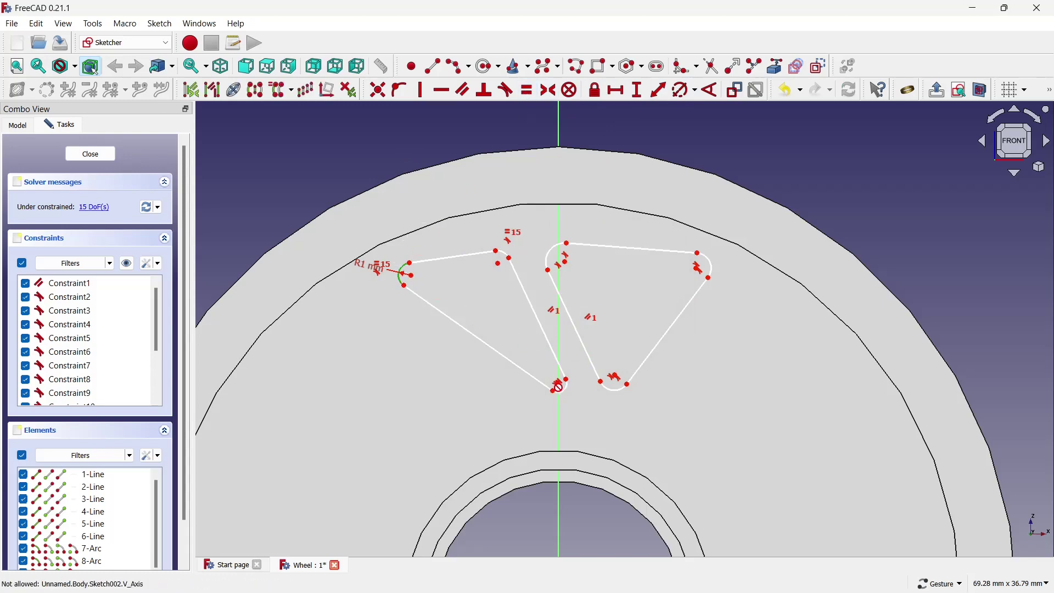
# - Make the remaining bottom, top-left and top-right fillets equal to the 1 mm fillet
pyautogui.click(566, 391)
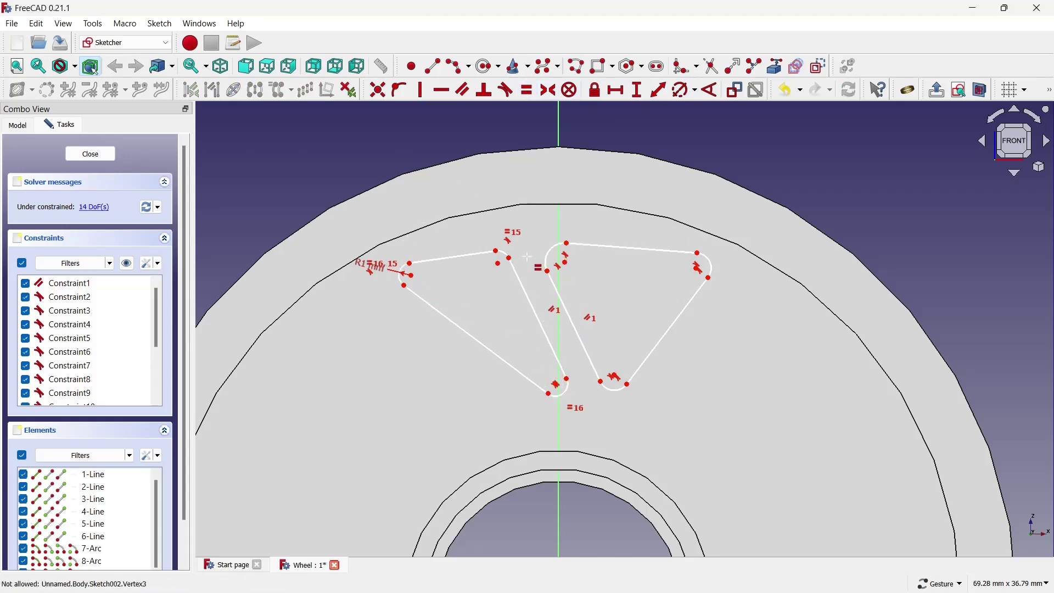
pyautogui.click(506, 252)
pyautogui.click(546, 256)
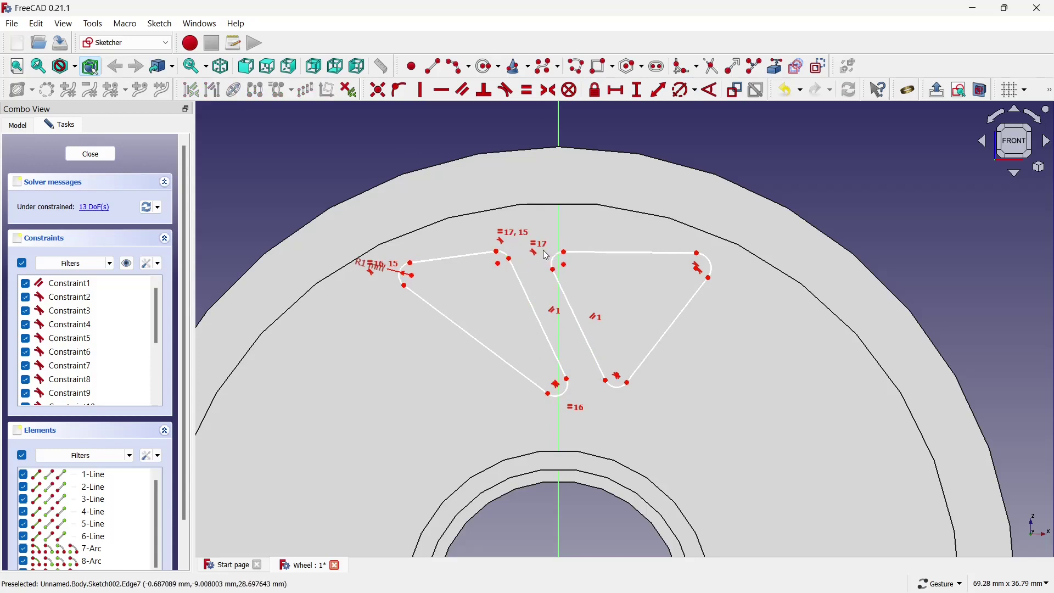
pyautogui.click(510, 259)
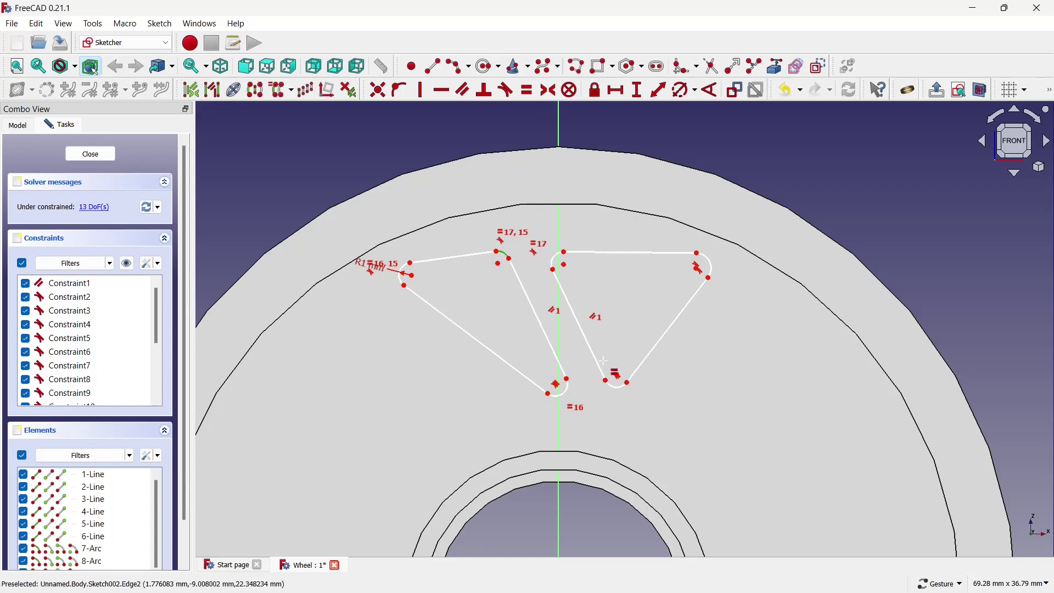
pyautogui.click(617, 391)
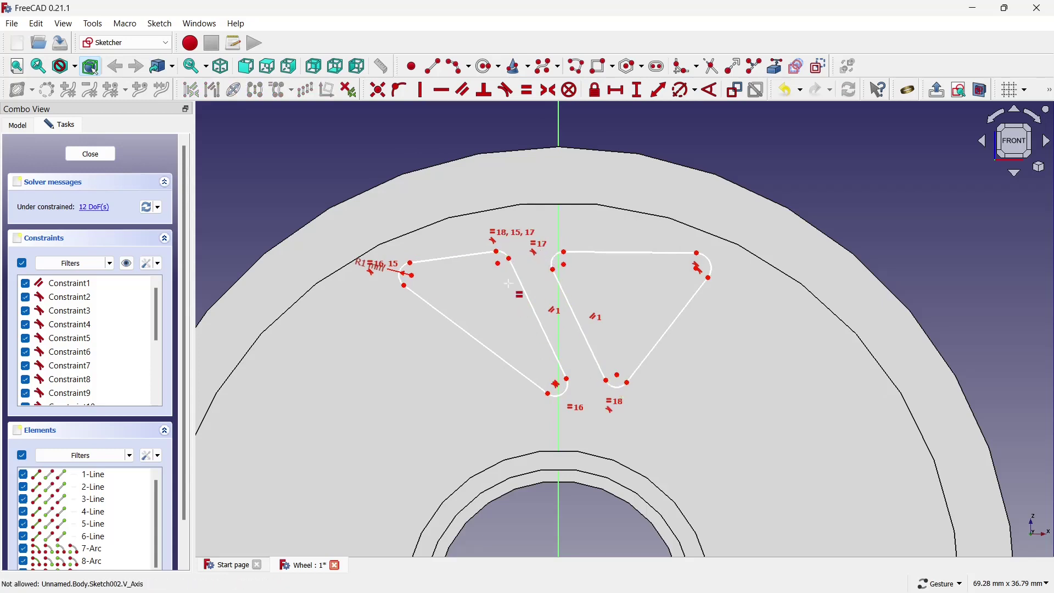
pyautogui.click(703, 260)
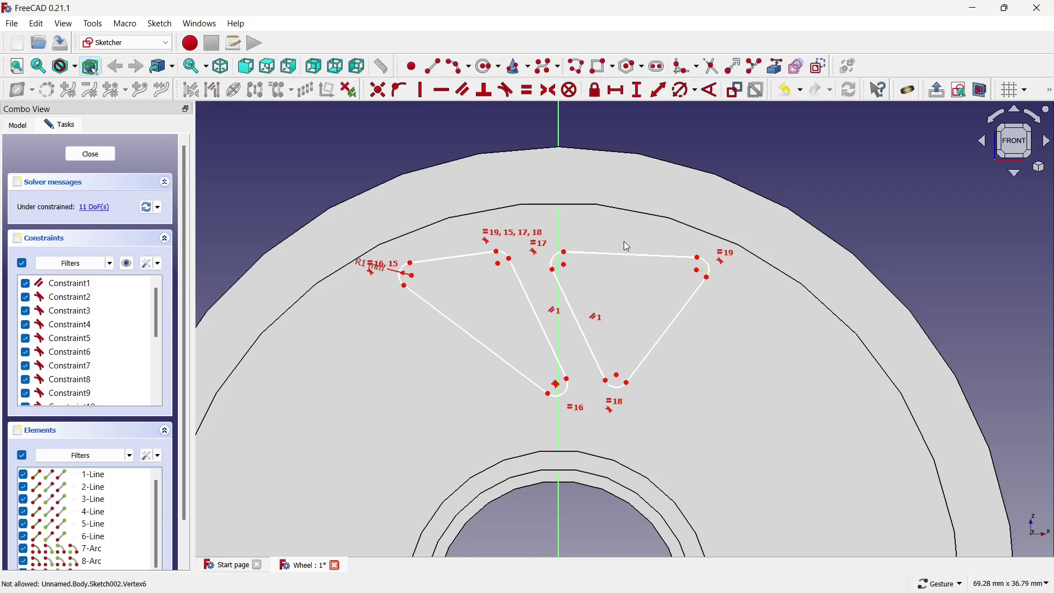
# - Drag the rounded corners toward the rim and lower the bottom corners to reshape the cutouts
pyautogui.moveTo(564, 251); pyautogui.dragTo(555, 226)
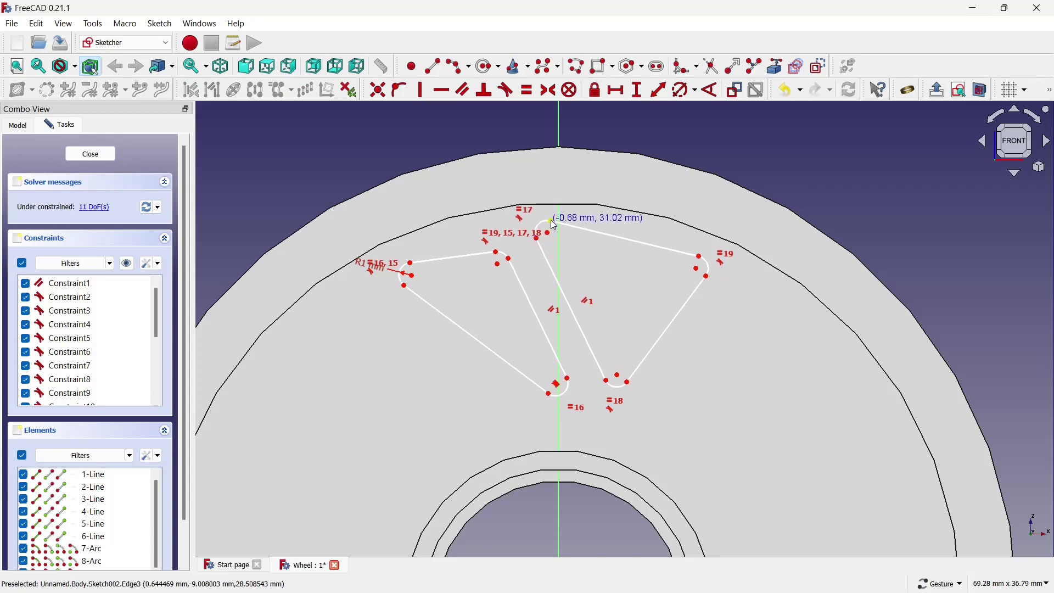
pyautogui.moveTo(509, 259)
pyautogui.mouseDown()
pyautogui.moveTo(525, 257)
pyautogui.moveTo(510, 256)
pyautogui.moveTo(510, 222)
pyautogui.mouseUp()
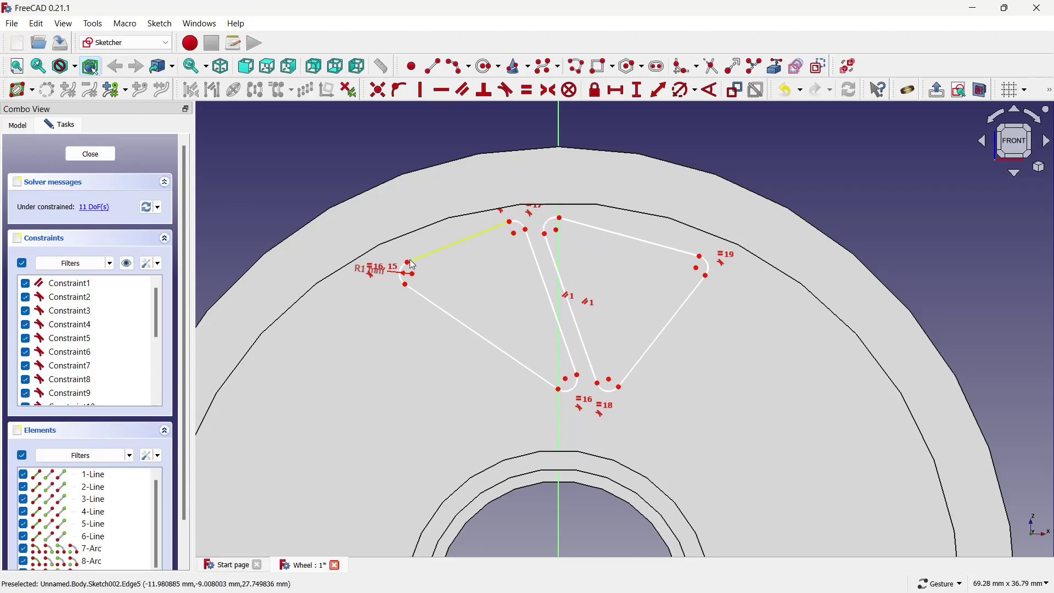
pyautogui.moveTo(408, 263); pyautogui.dragTo(408, 250)
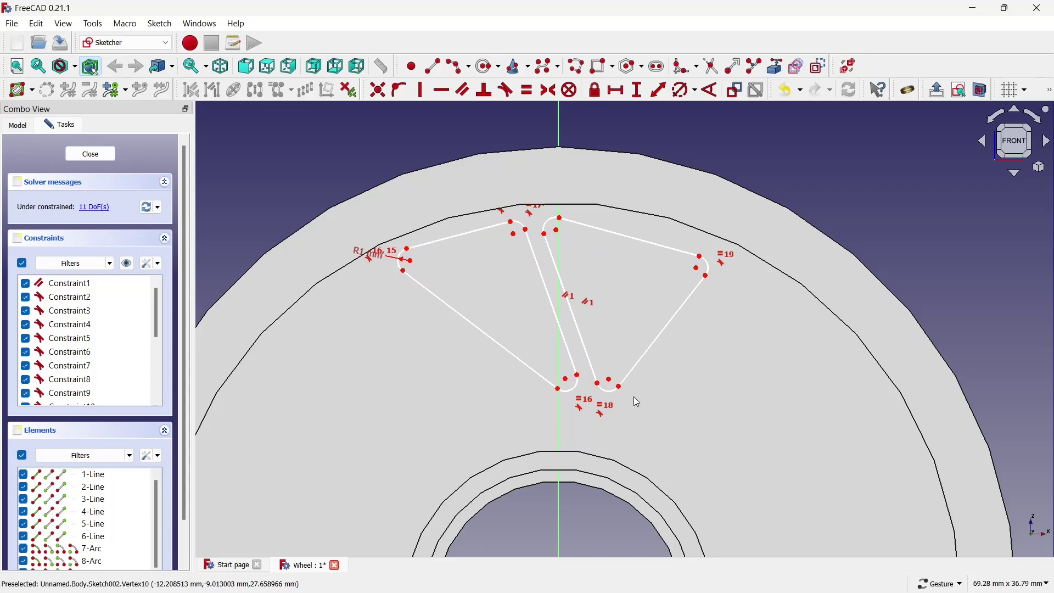
pyautogui.moveTo(600, 409); pyautogui.dragTo(603, 431)
pyautogui.moveTo(577, 389); pyautogui.dragTo(579, 401)
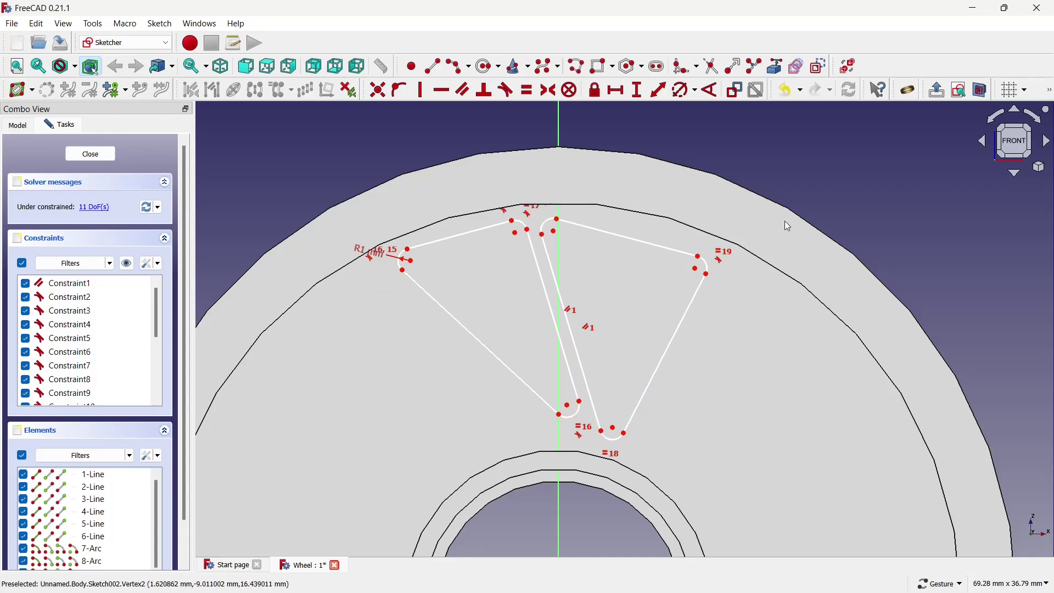
pyautogui.moveTo(700, 262); pyautogui.dragTo(708, 243)
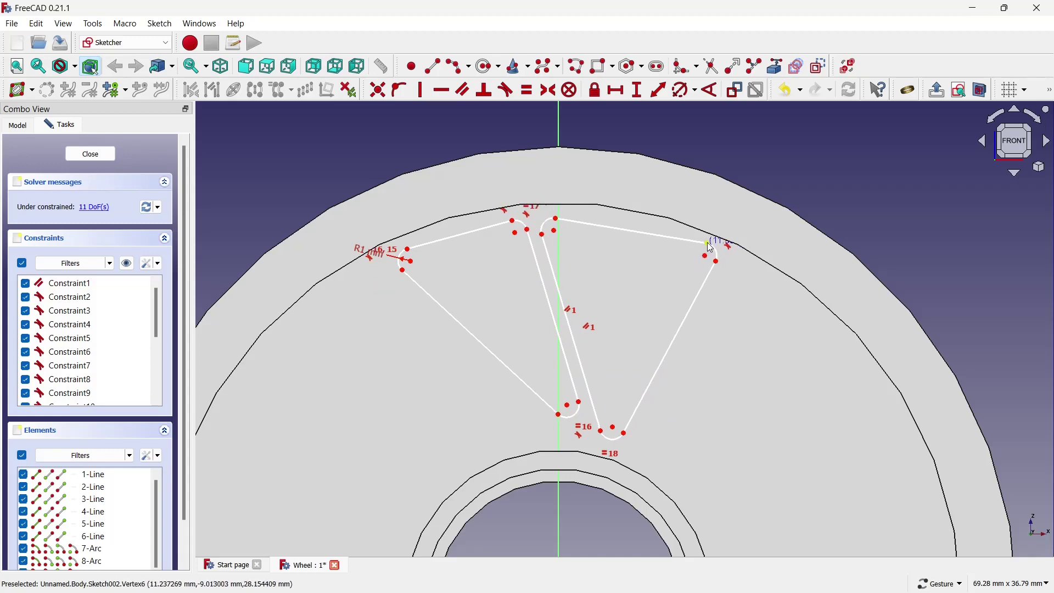
# - Close the sketch and pocket the triangular cutouts Through all
pyautogui.click(100, 155)
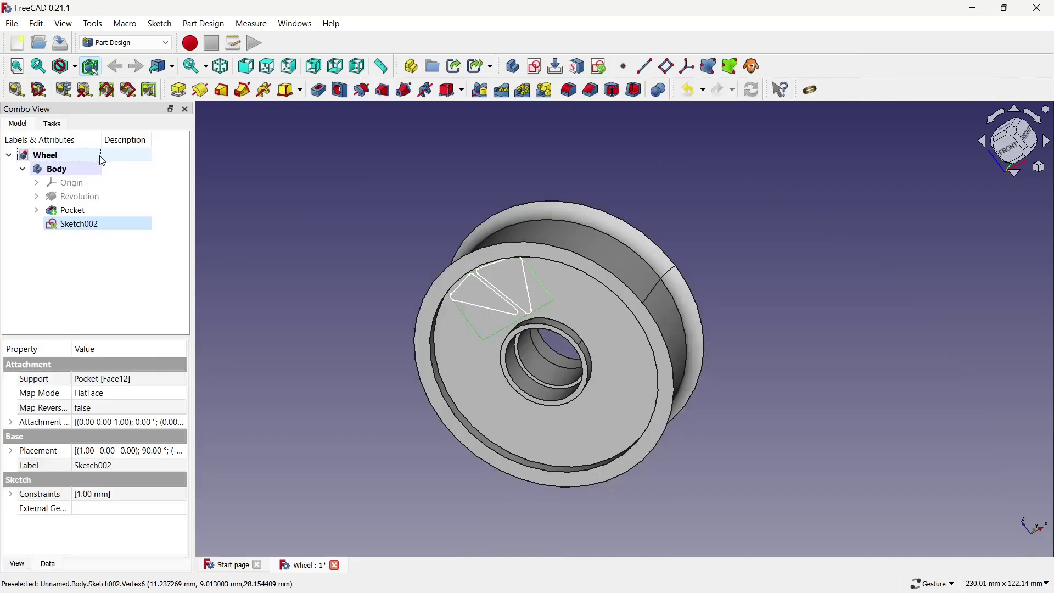
pyautogui.click(319, 90)
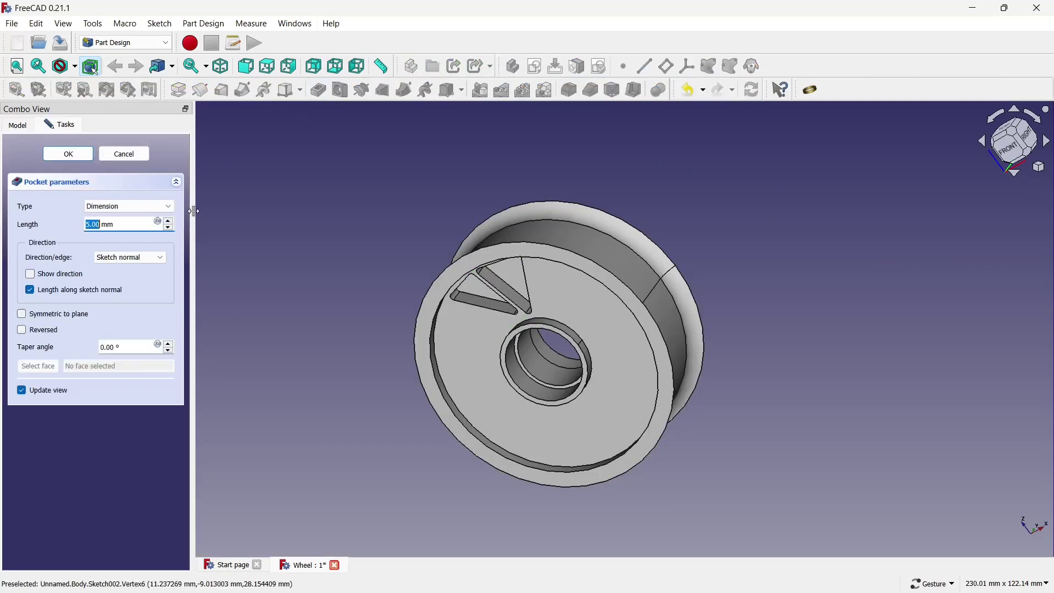
pyautogui.click(137, 206)
pyautogui.click(146, 227)
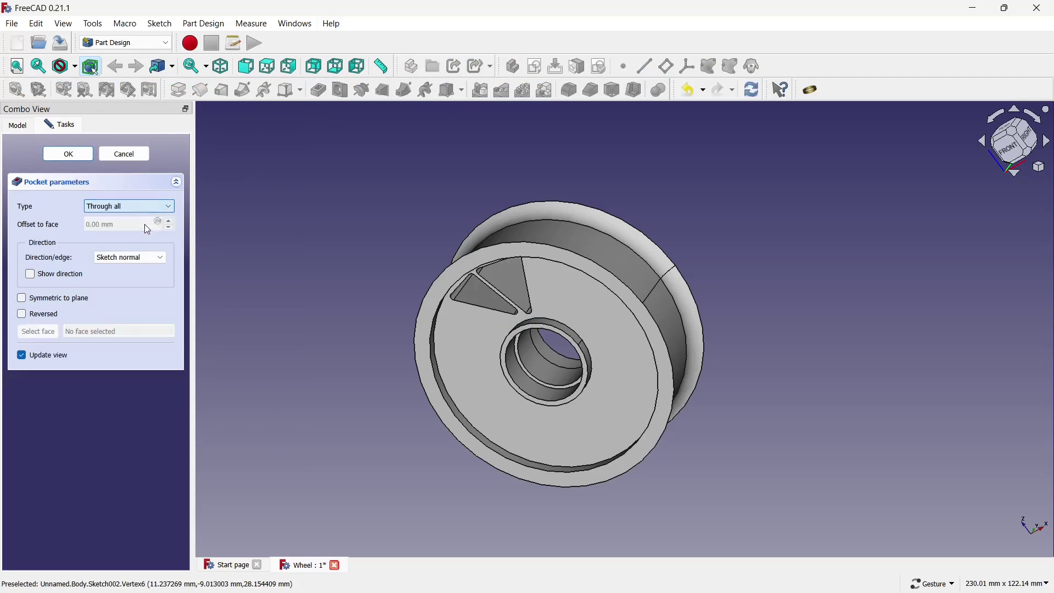
pyautogui.press('Return')
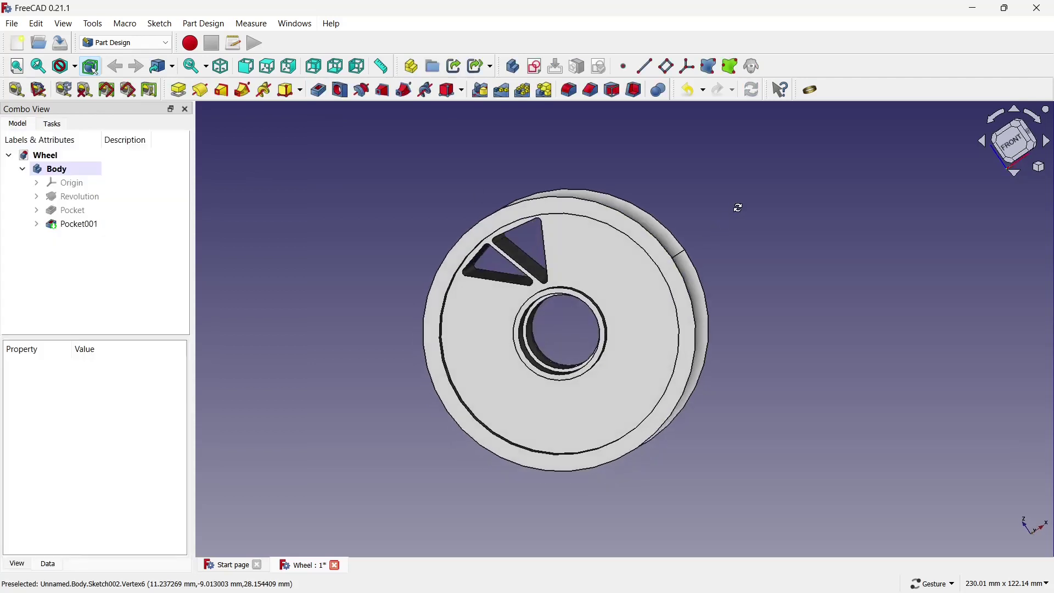
pyautogui.moveTo(679, 235); pyautogui.dragTo(731, 226)
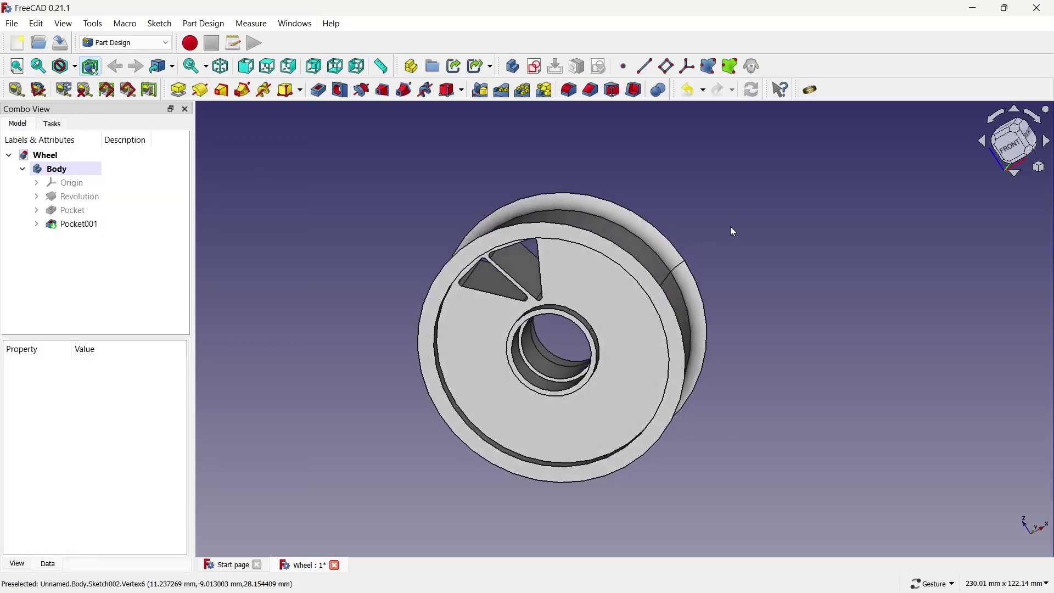
# - Polar-pattern Pocket001 around the wheel's circular edge with 6 occurrences
pyautogui.click(523, 90)
pyautogui.click(159, 232)
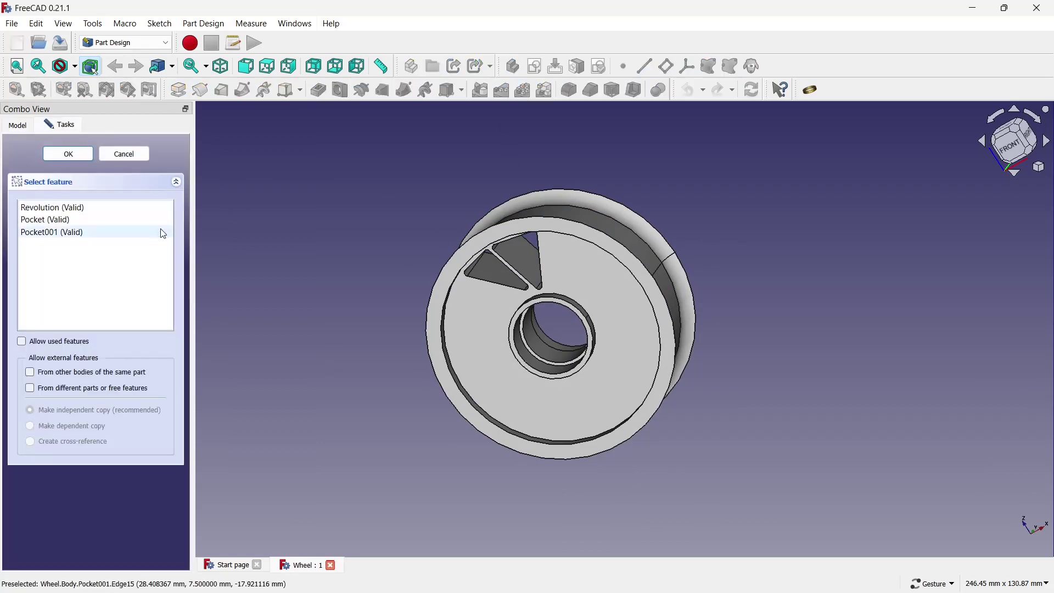
pyautogui.click(68, 154)
pyautogui.click(118, 439)
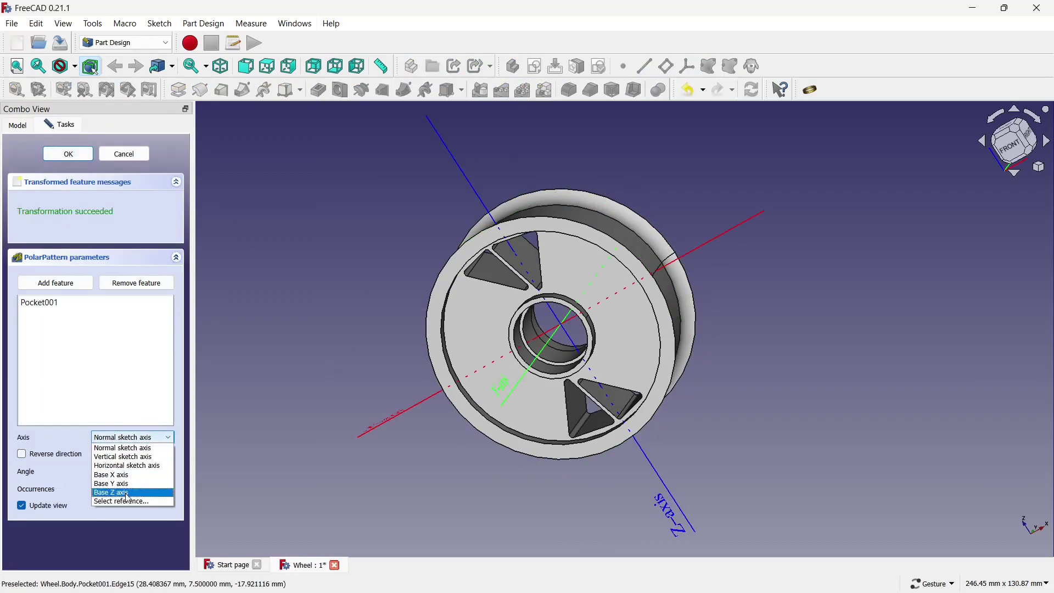
pyautogui.click(118, 499)
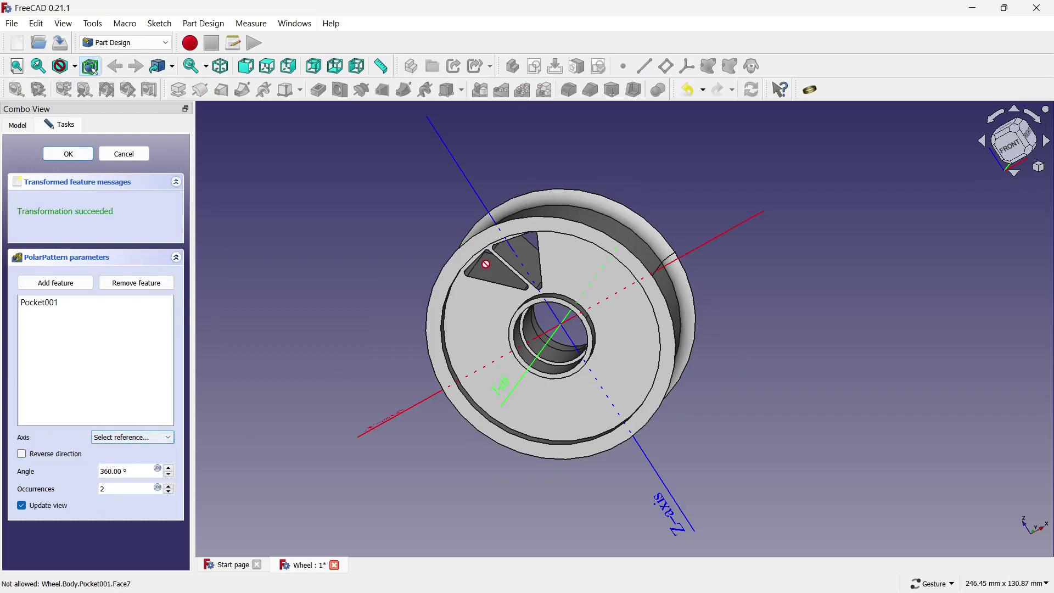
pyautogui.click(543, 232)
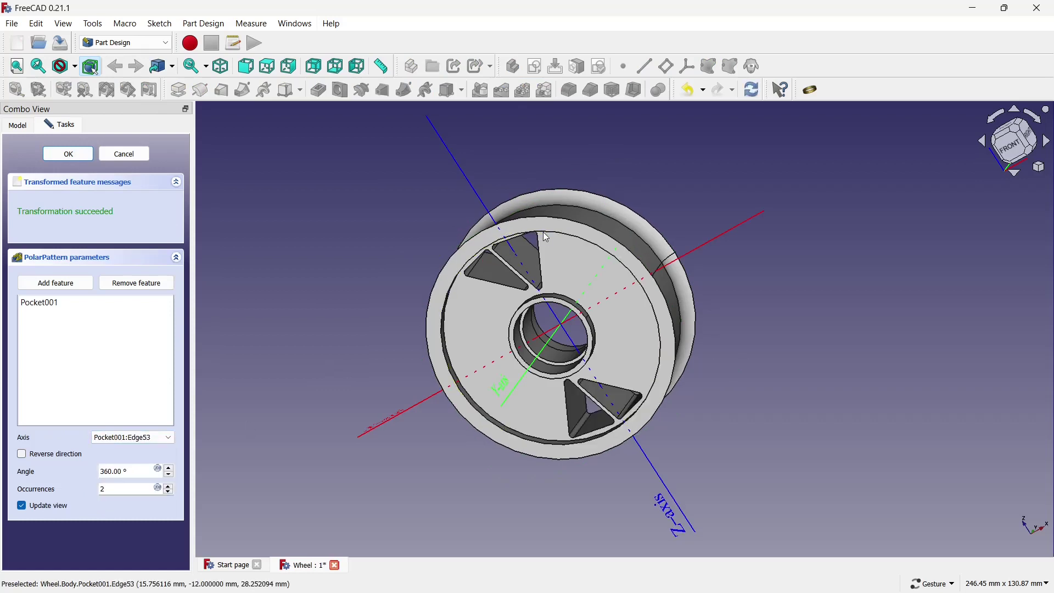
pyautogui.click(170, 487)
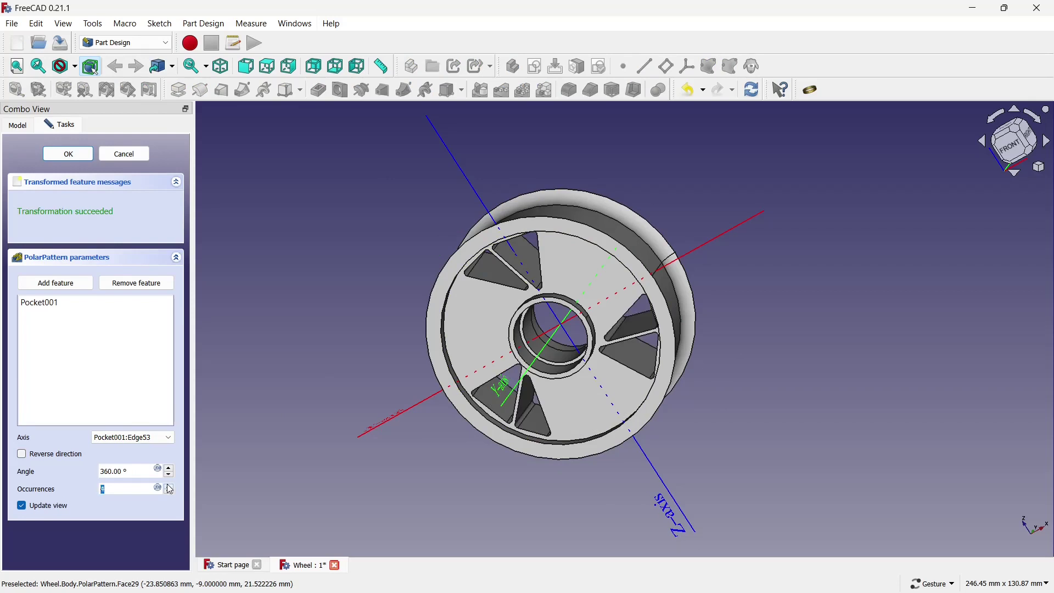
pyautogui.click(171, 486)
pyautogui.click(170, 486)
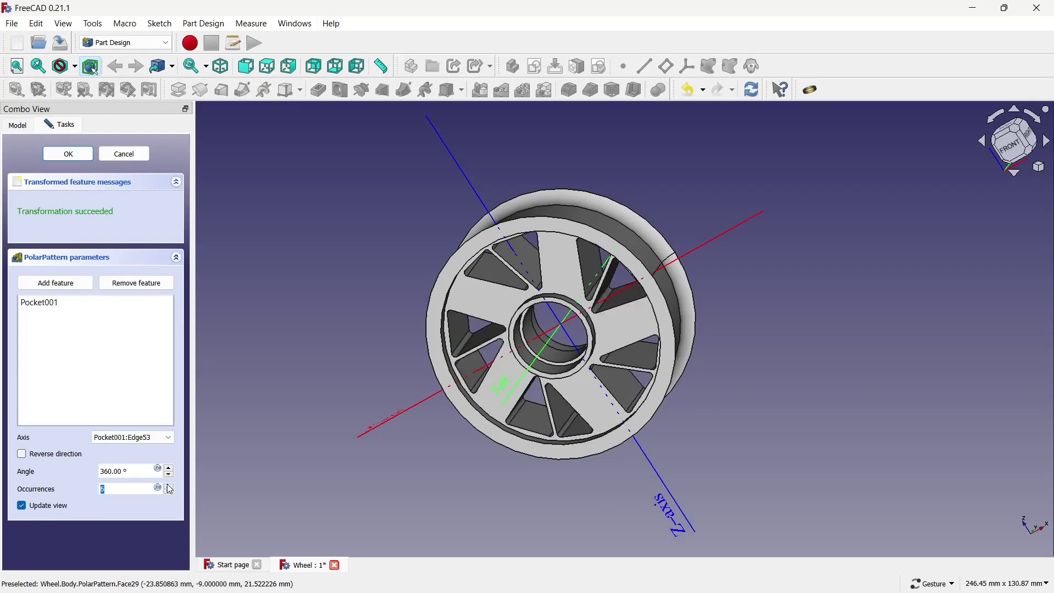
pyautogui.click(171, 486)
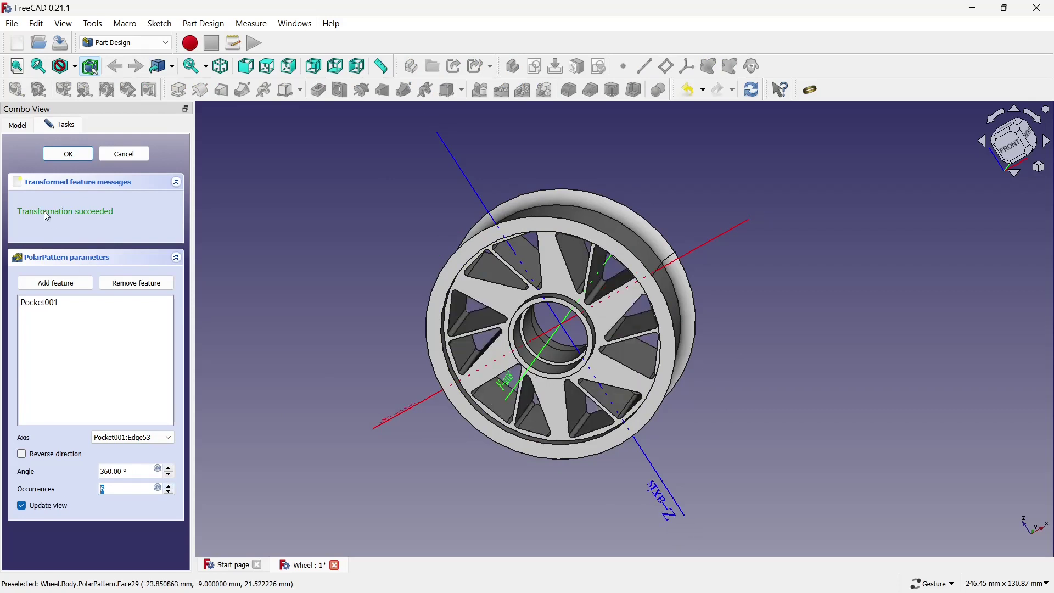
pyautogui.click(68, 154)
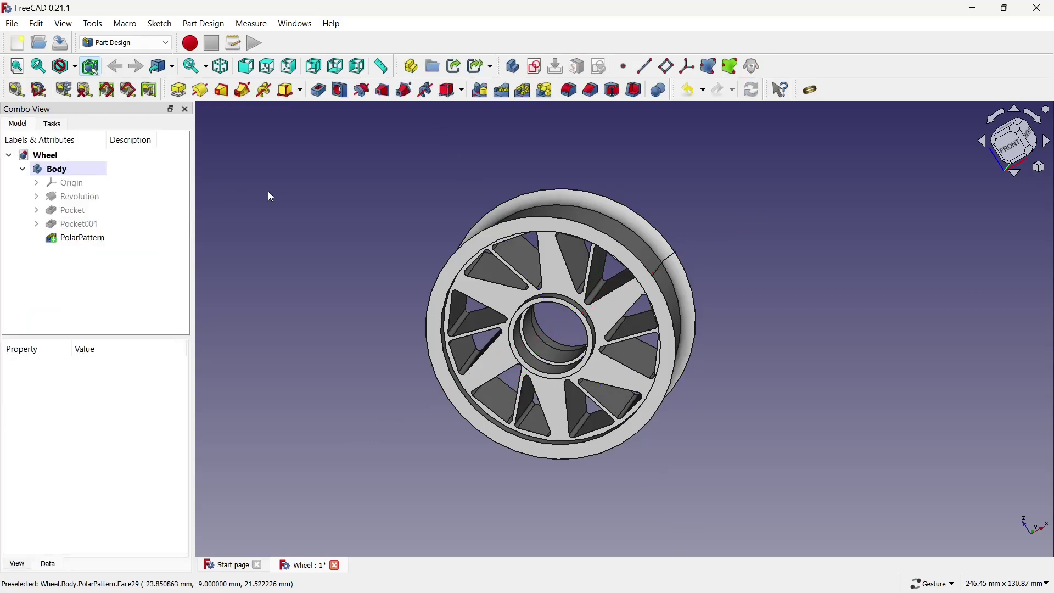
# - Fillet the hub's outer front edge
pyautogui.scroll(3, 558, 287)
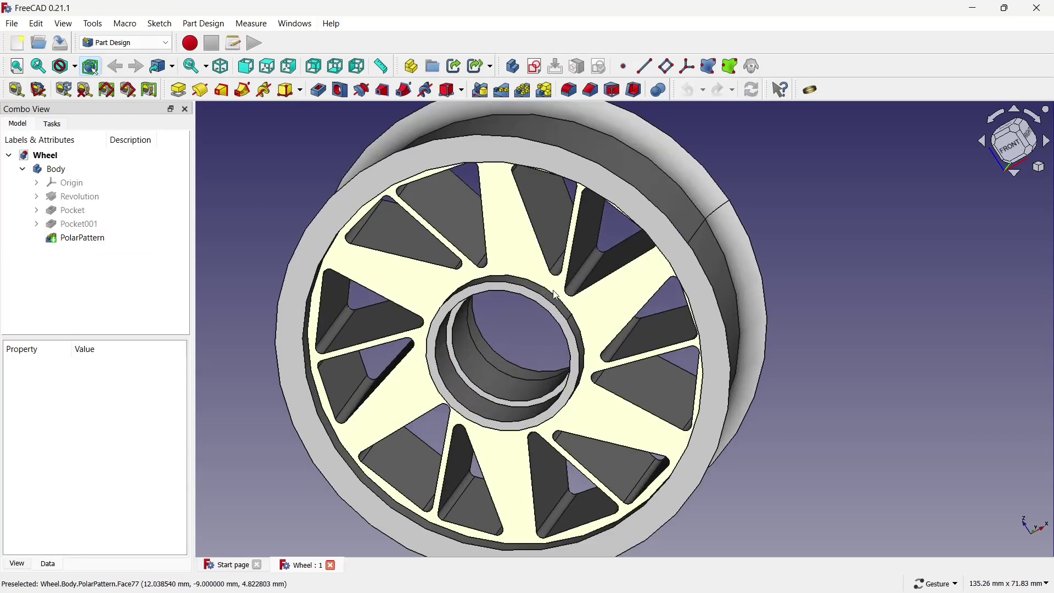
pyautogui.scroll(2, 553, 297)
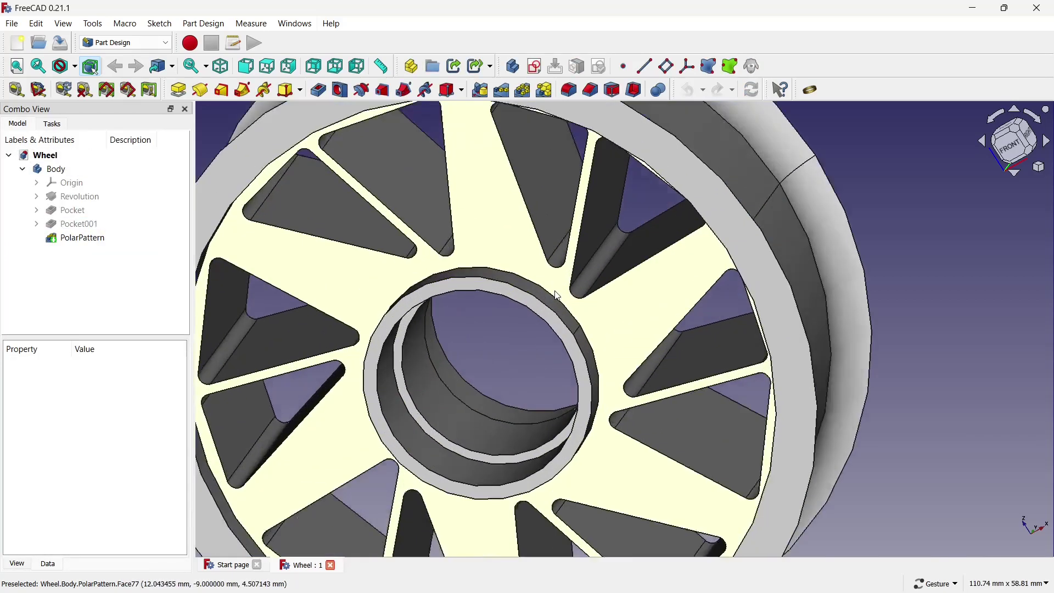
pyautogui.scroll(3, 553, 298)
pyautogui.click(552, 298)
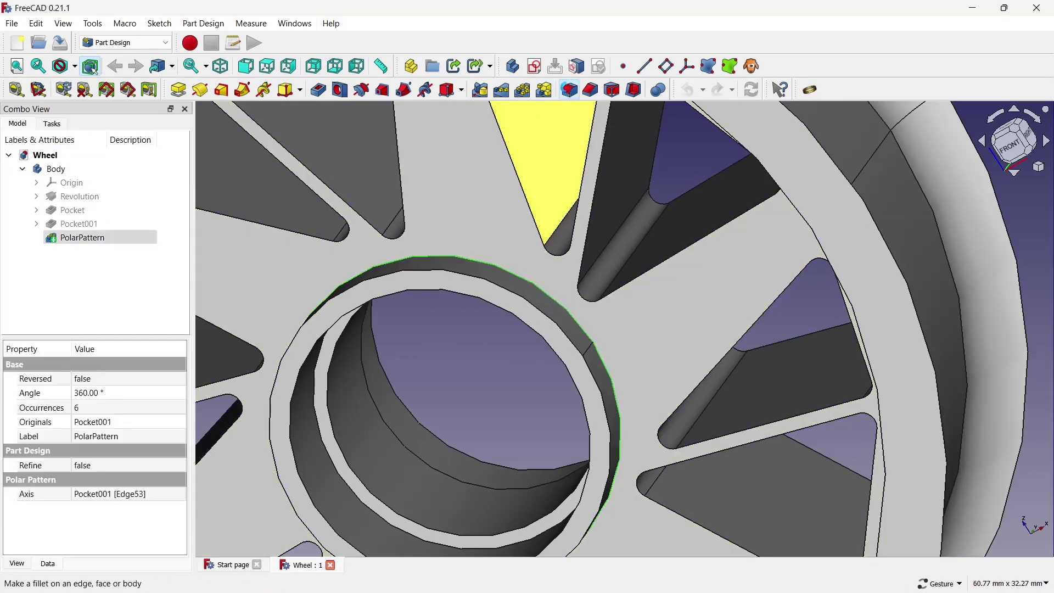
pyautogui.click(569, 89)
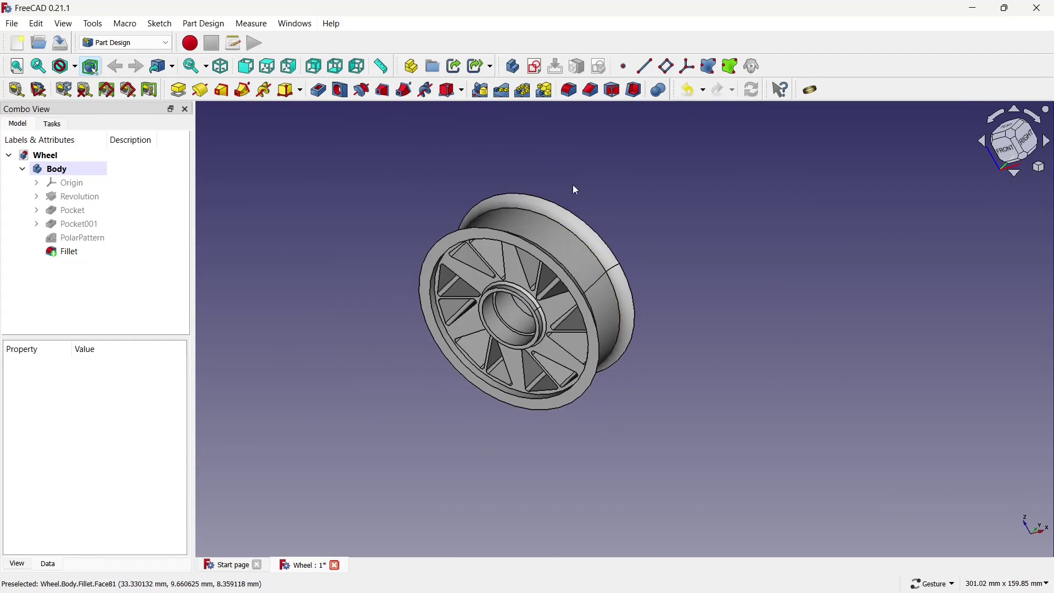
# - Mirror the Pocket and Fillet features across the base XZ plane
pyautogui.click(480, 90)
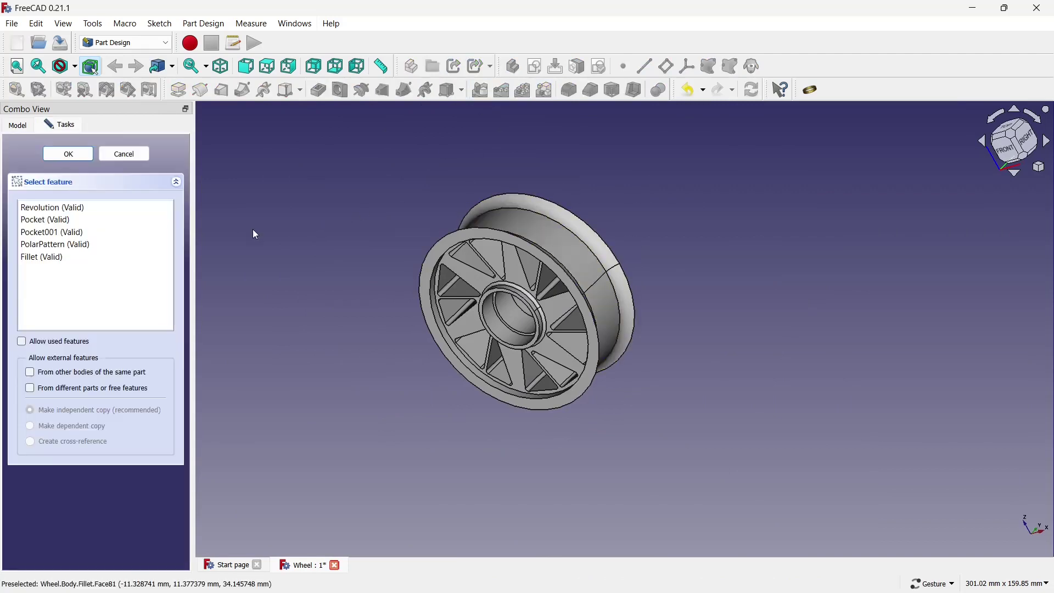
pyautogui.click(77, 258)
pyautogui.click(83, 219)
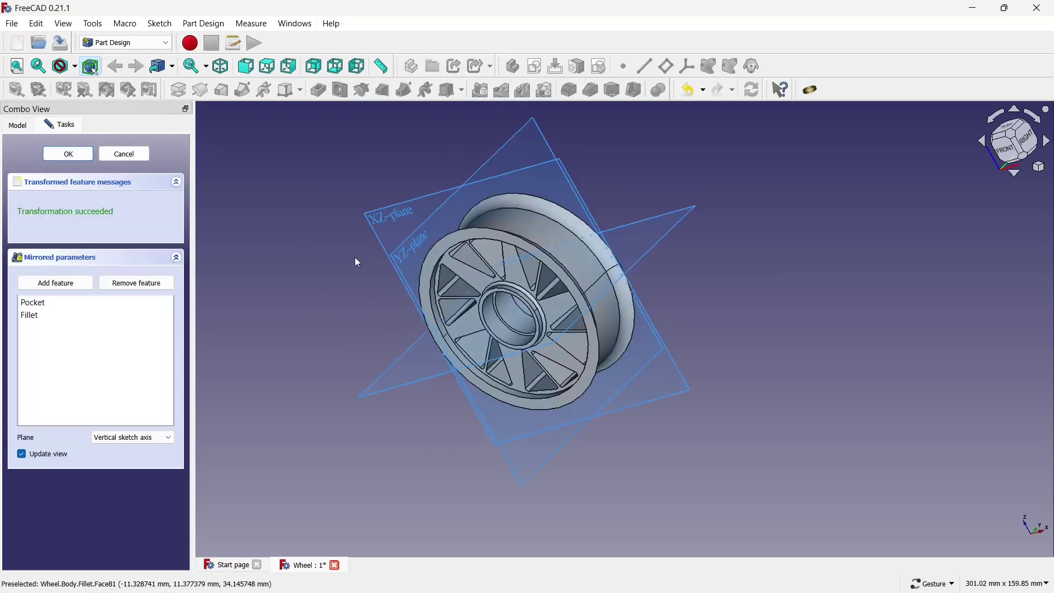
pyautogui.click(123, 439)
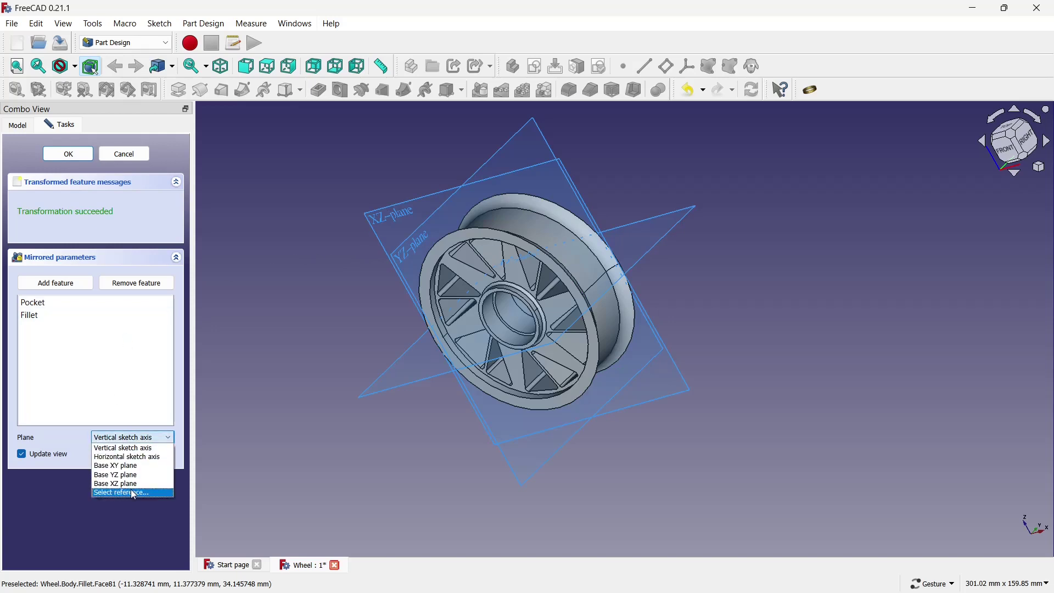
pyautogui.click(165, 437)
pyautogui.click(410, 198)
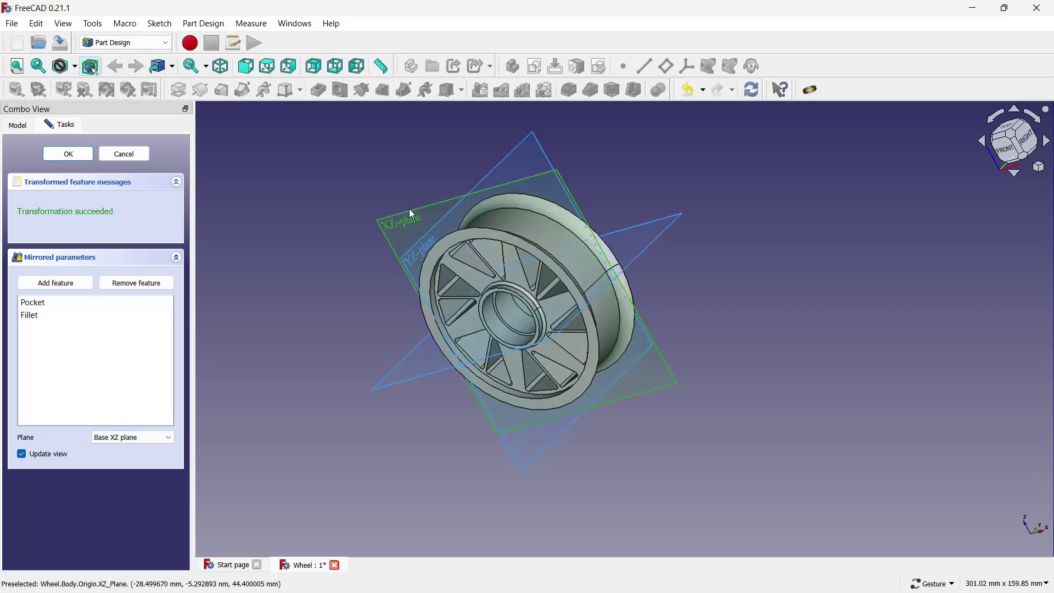
pyautogui.moveTo(763, 288); pyautogui.dragTo(668, 384)
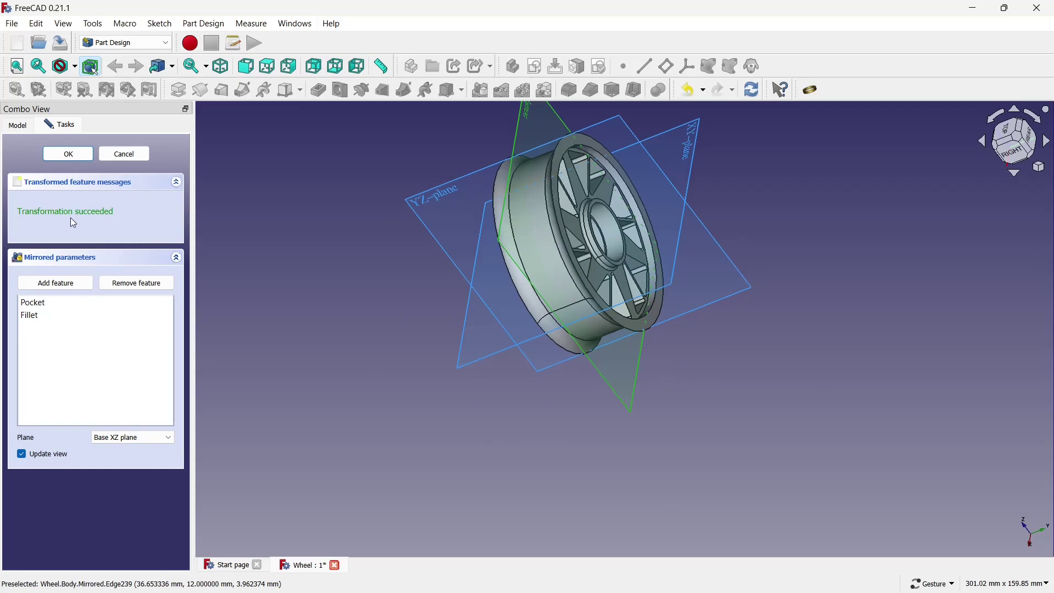
# - Accept the mirror and orbit the wheel to show the rim side
pyautogui.click(71, 153)
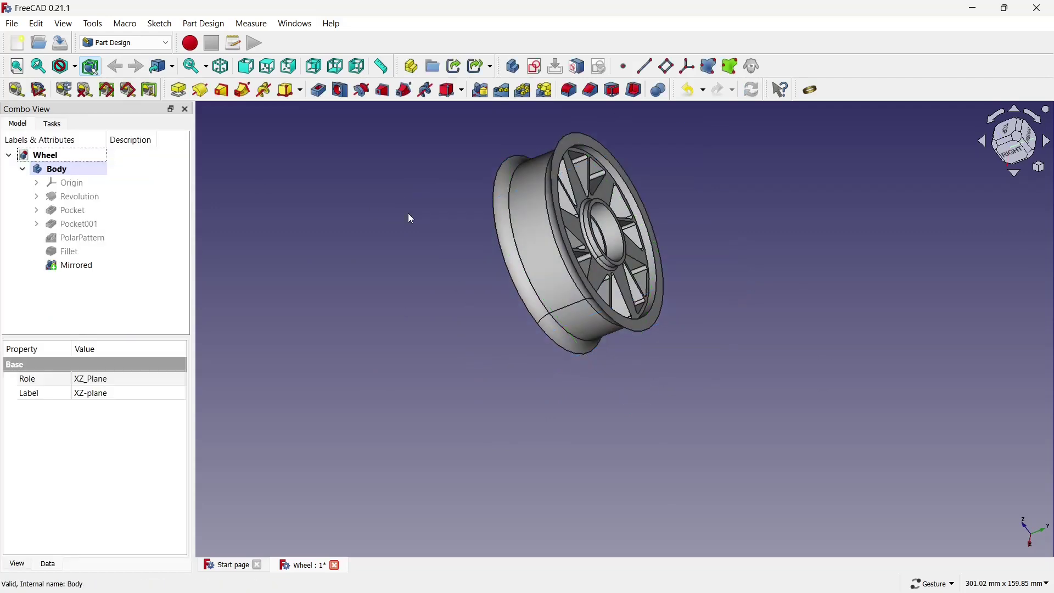
pyautogui.moveTo(647, 298); pyautogui.dragTo(807, 275)
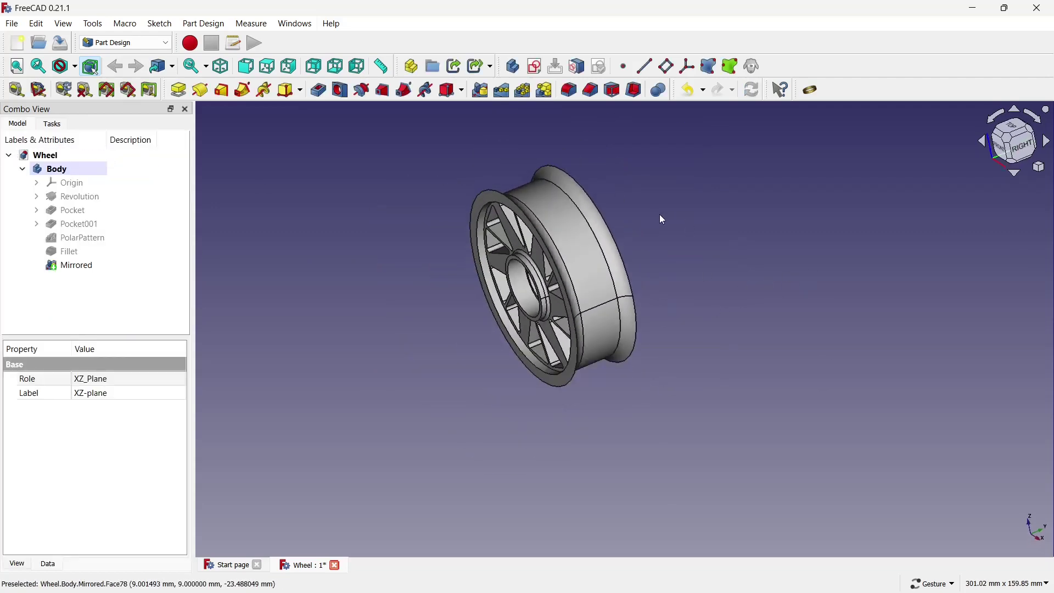
pyautogui.moveTo(660, 214)
pyautogui.mouseDown()
pyautogui.moveTo(757, 193)
pyautogui.moveTo(437, 273)
pyautogui.moveTo(732, 214)
pyautogui.mouseUp()
pyautogui.scroll(2, 631, 275)
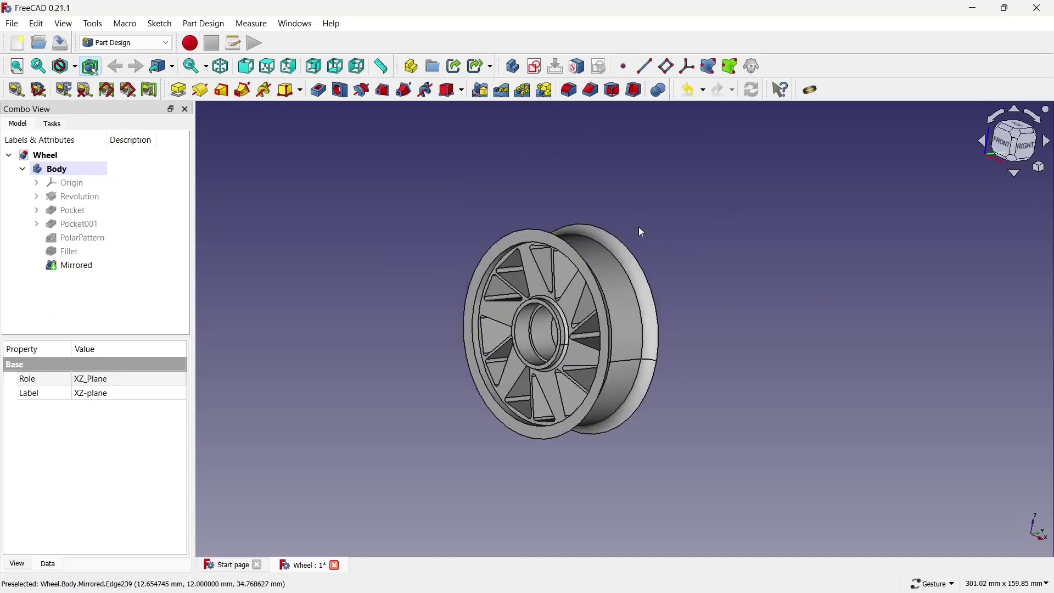
pyautogui.scroll(2, 677, 318)
pyautogui.moveTo(677, 318)
pyautogui.mouseDown()
pyautogui.moveTo(598, 307)
pyautogui.moveTo(439, 321)
pyautogui.mouseUp()
# - Chamfer the two outer rim edges by 2 mm
pyautogui.click(614, 285)
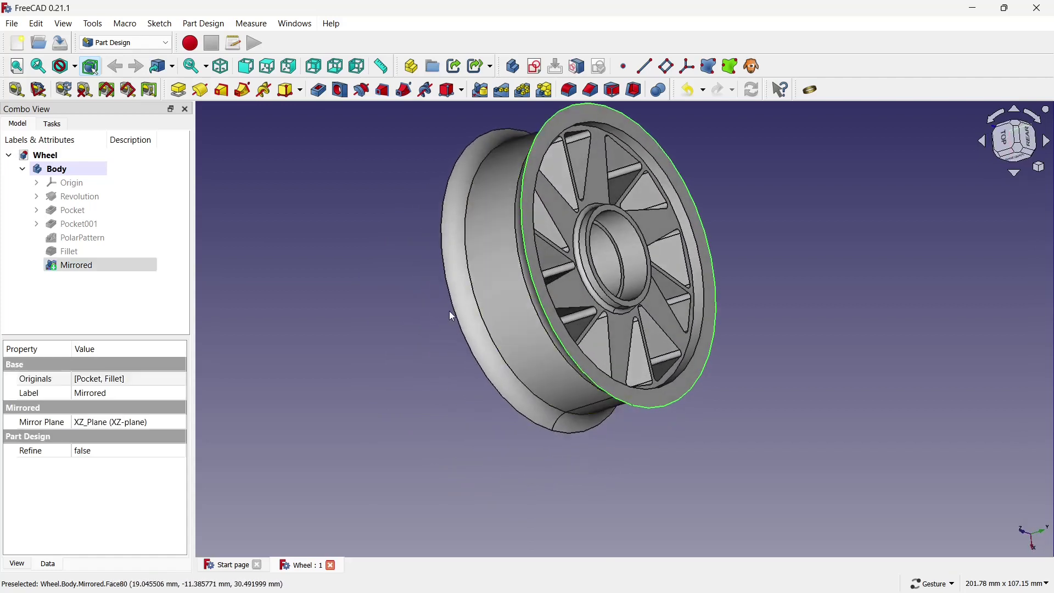
pyautogui.keyDown('ctrl'); pyautogui.click(451, 315); pyautogui.keyUp('ctrl')
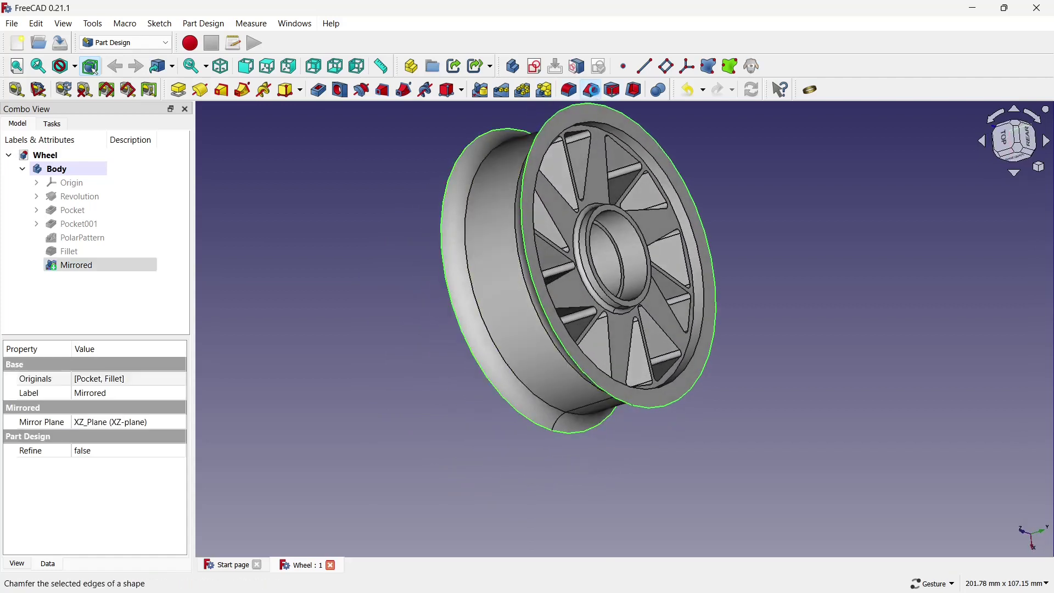
pyautogui.click(590, 90)
pyautogui.write('2')
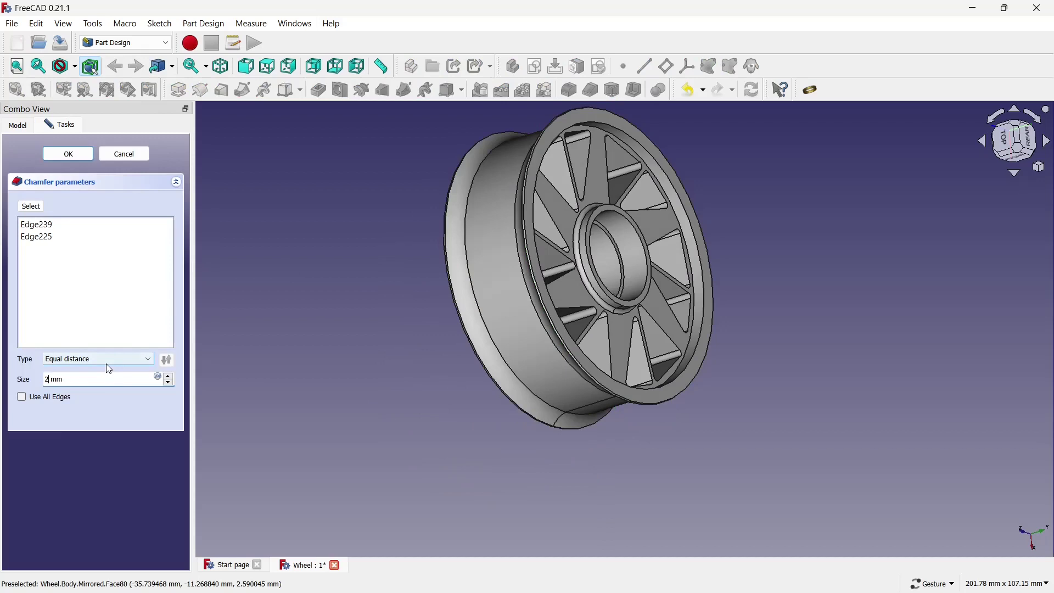
pyautogui.click(89, 162)
pyautogui.moveTo(398, 310)
pyautogui.mouseDown()
pyautogui.moveTo(531, 334)
pyautogui.moveTo(498, 149)
pyautogui.mouseUp()
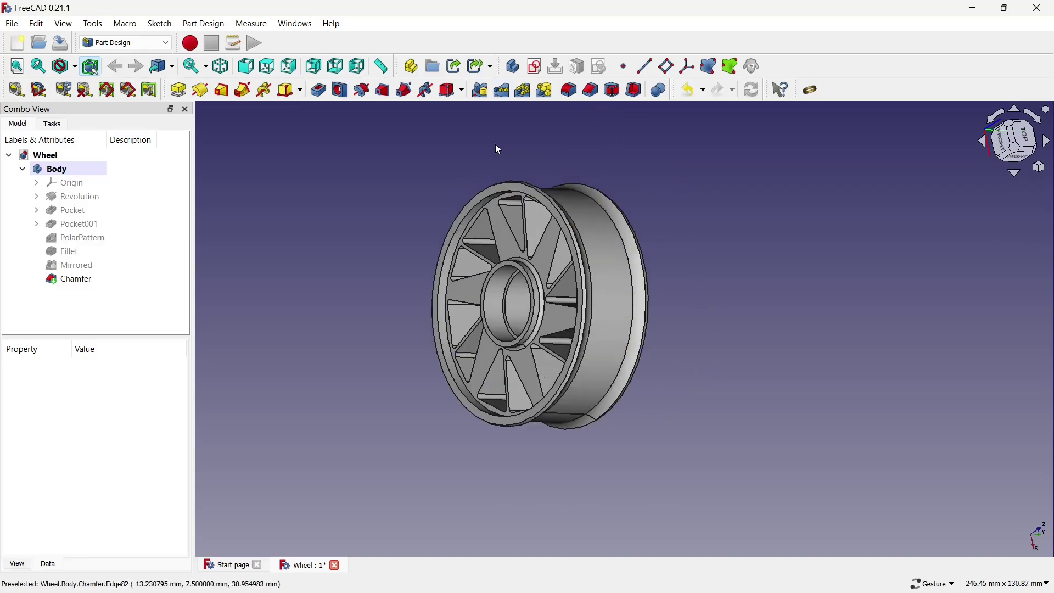
pyautogui.click(88, 183)
# - Show the origin, view the wheel edge-on and start a new sketch on the XY plane
pyautogui.press('space')
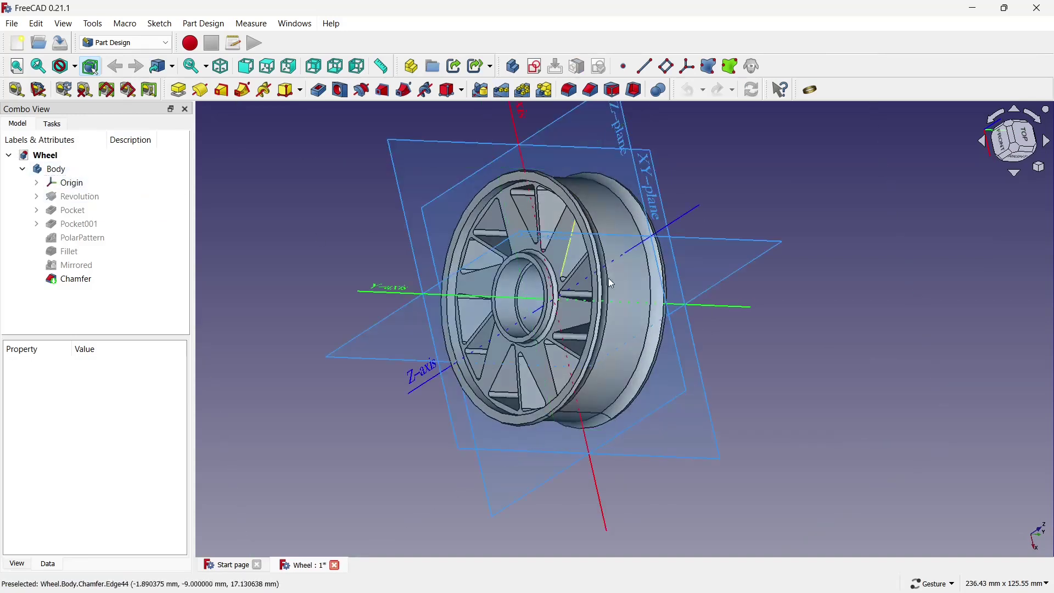
pyautogui.moveTo(612, 284)
pyautogui.mouseDown()
pyautogui.moveTo(704, 285)
pyautogui.moveTo(760, 385)
pyautogui.moveTo(647, 219)
pyautogui.moveTo(646, 172)
pyautogui.mouseUp()
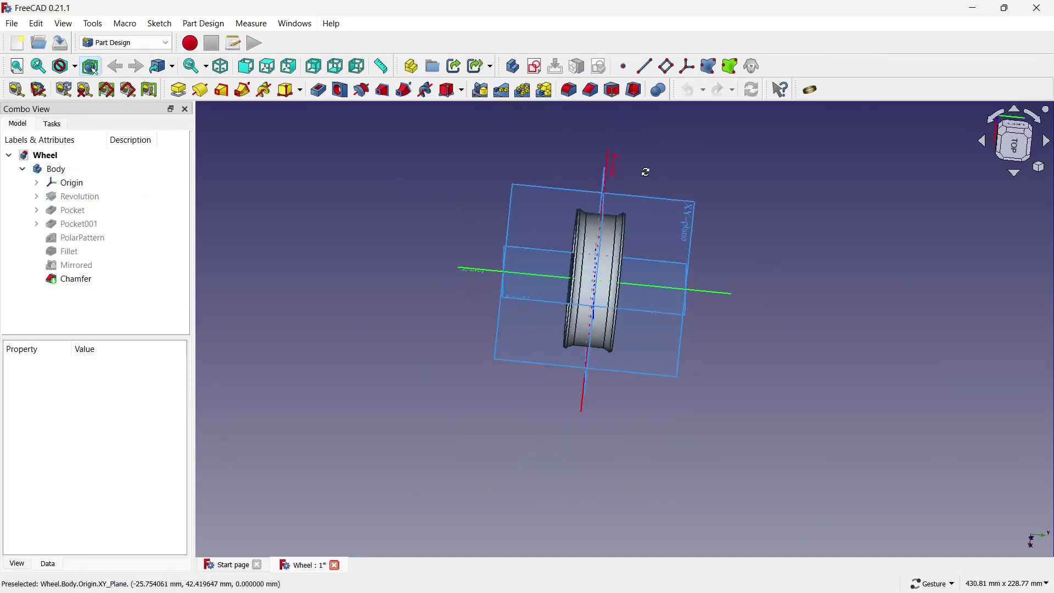
pyautogui.click(638, 192)
pyautogui.click(534, 66)
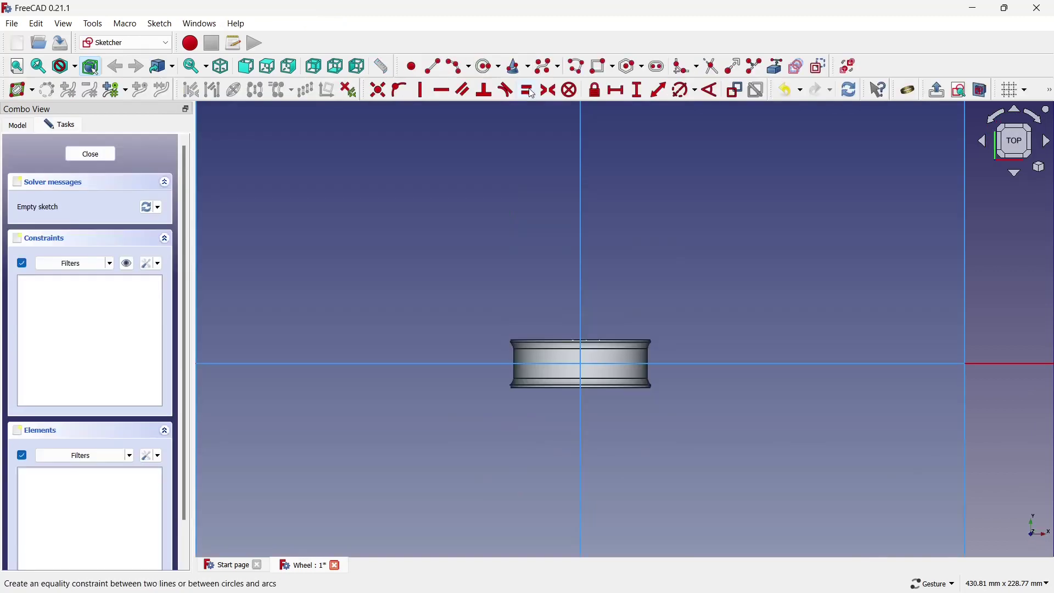
pyautogui.click(20, 126)
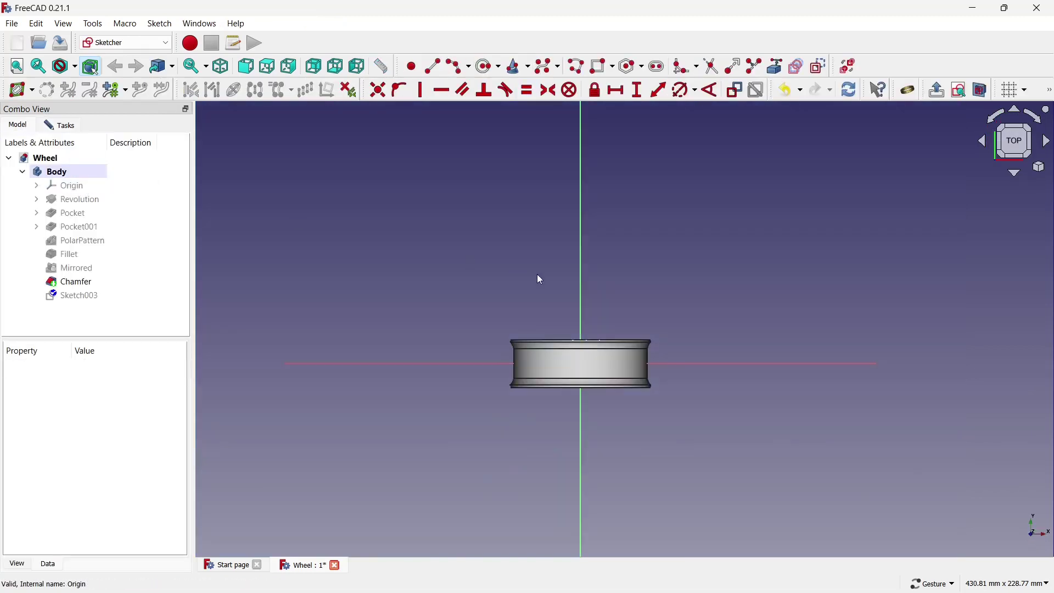
# - Link the rim's upper and lower chamfer edges into the sketch as external geometry
pyautogui.scroll(2, 834, 451)
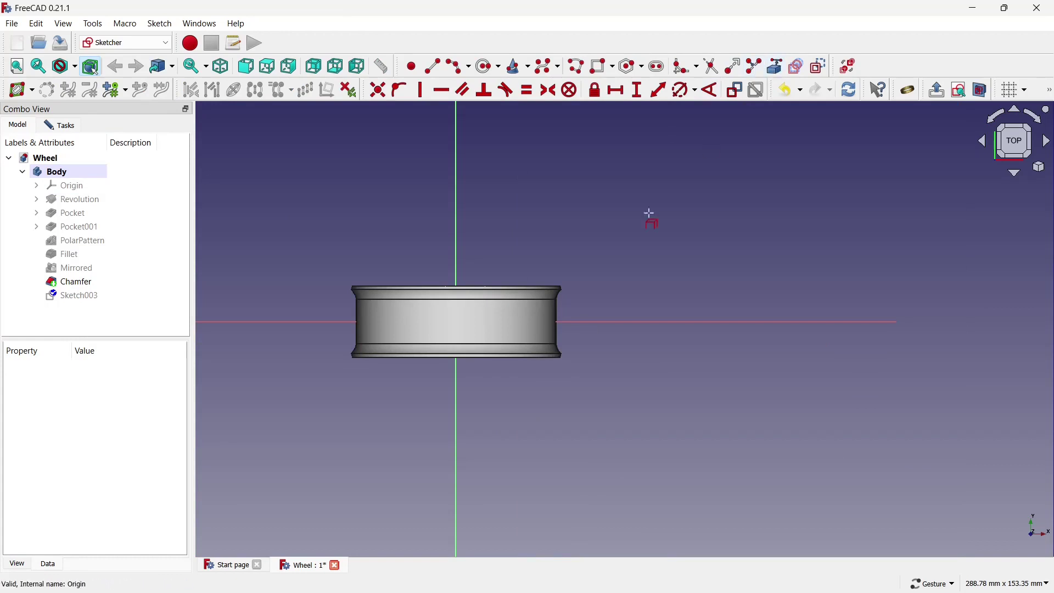
pyautogui.scroll(2, 561, 297)
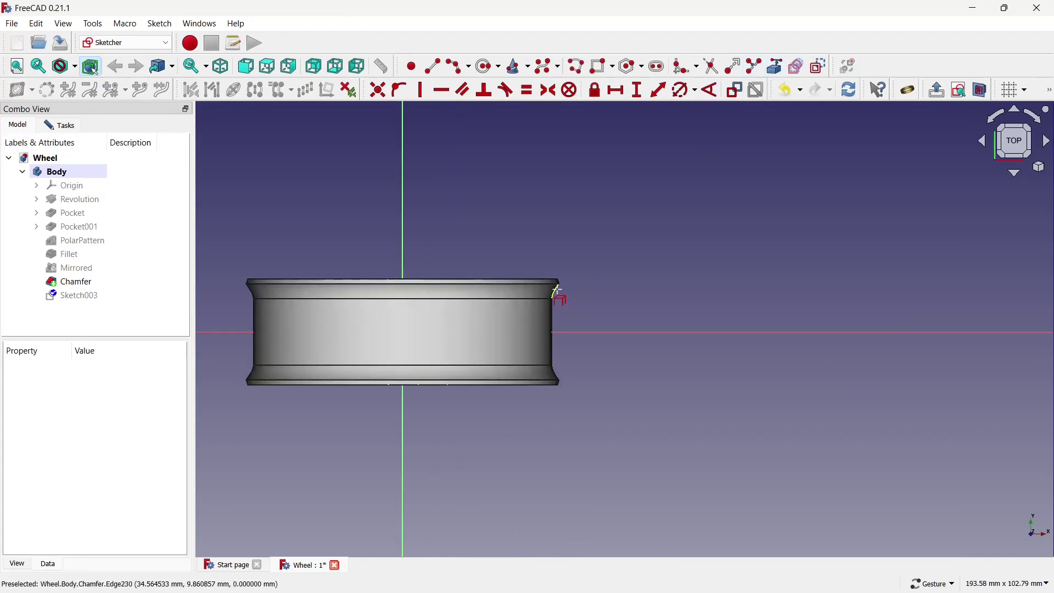
pyautogui.click(557, 293)
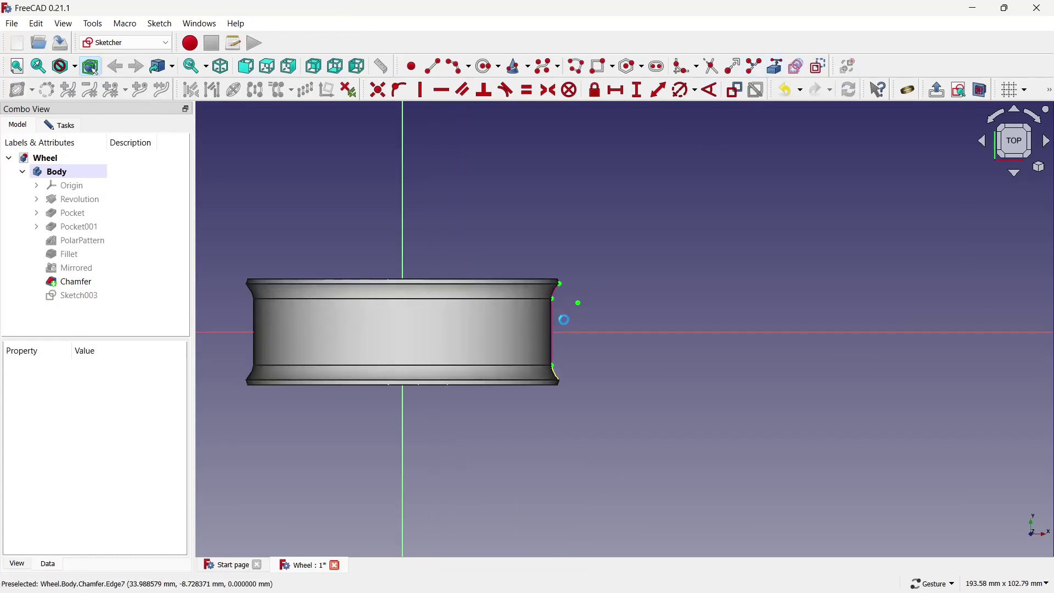
pyautogui.click(554, 371)
pyautogui.scroll(3, 562, 291)
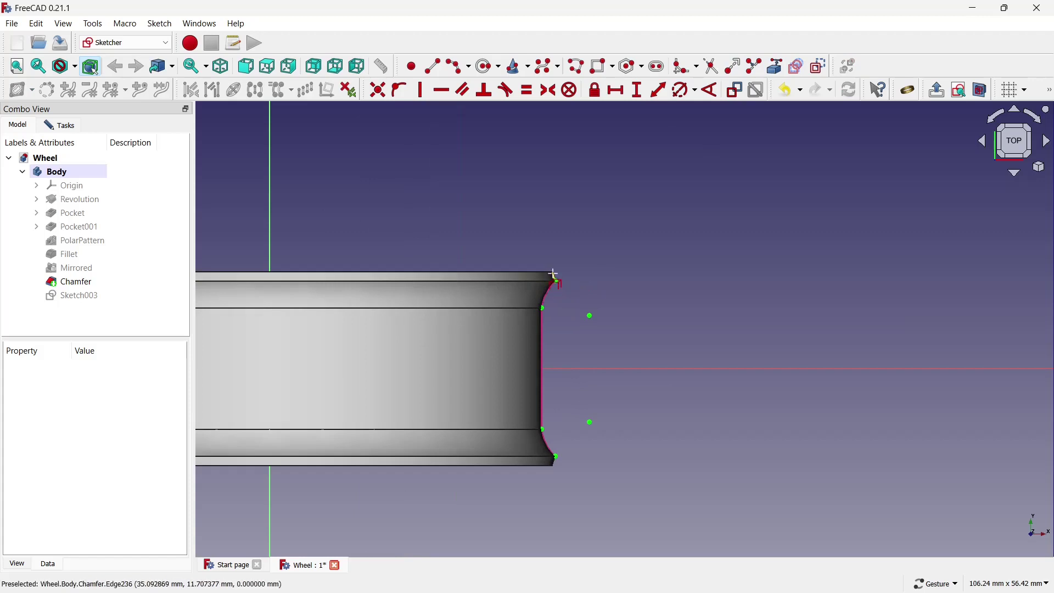
pyautogui.click(553, 273)
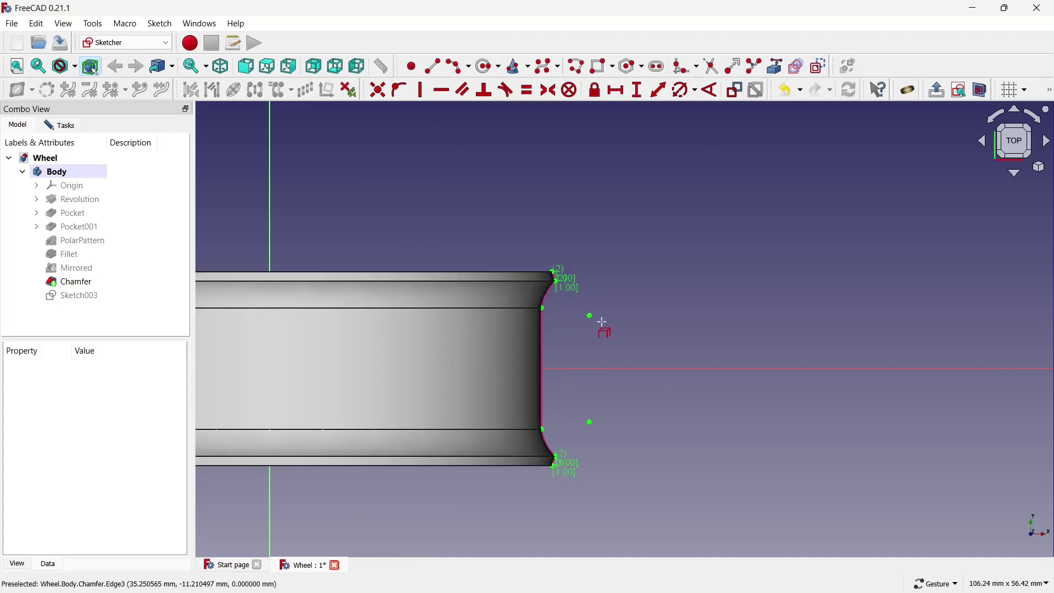
# - Draw a vertical line along the rim face from top to bottom
pyautogui.click(433, 66)
pyautogui.click(559, 308)
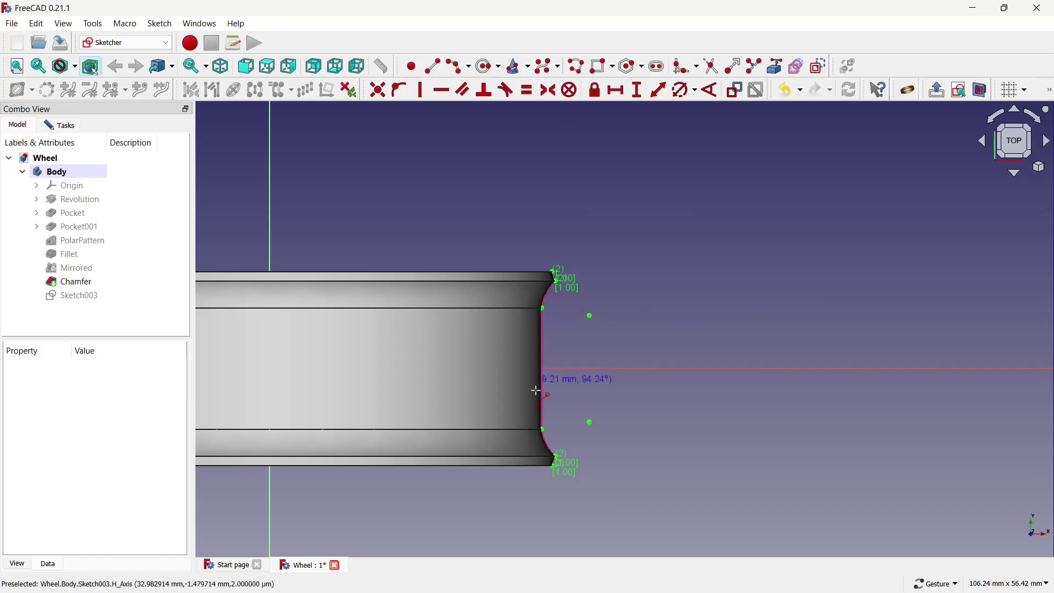
pyautogui.click(545, 429)
pyautogui.scroll(1, 588, 264)
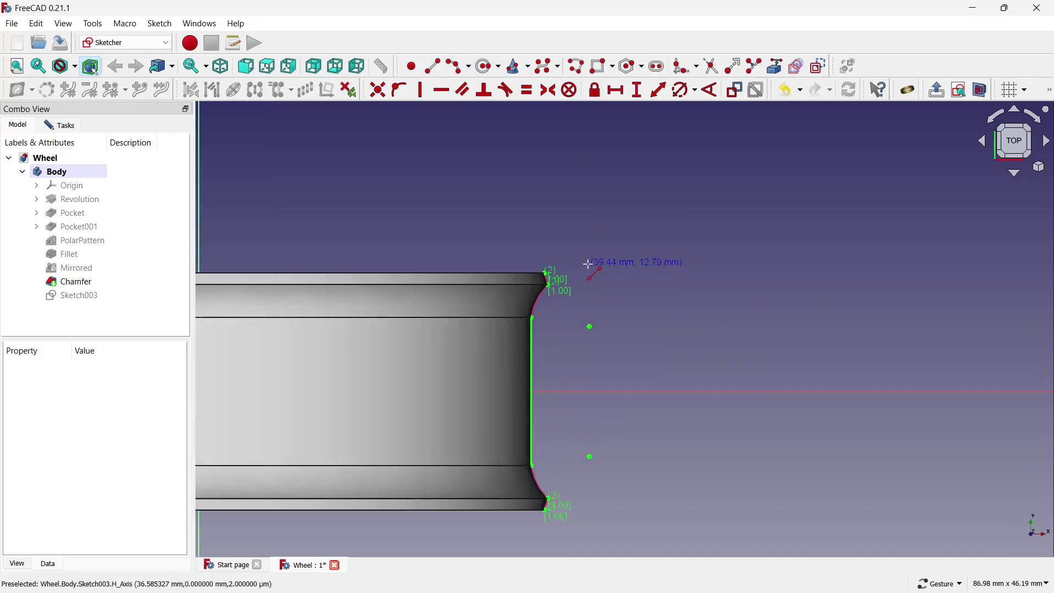
pyautogui.scroll(2, 588, 264)
pyautogui.click(531, 280)
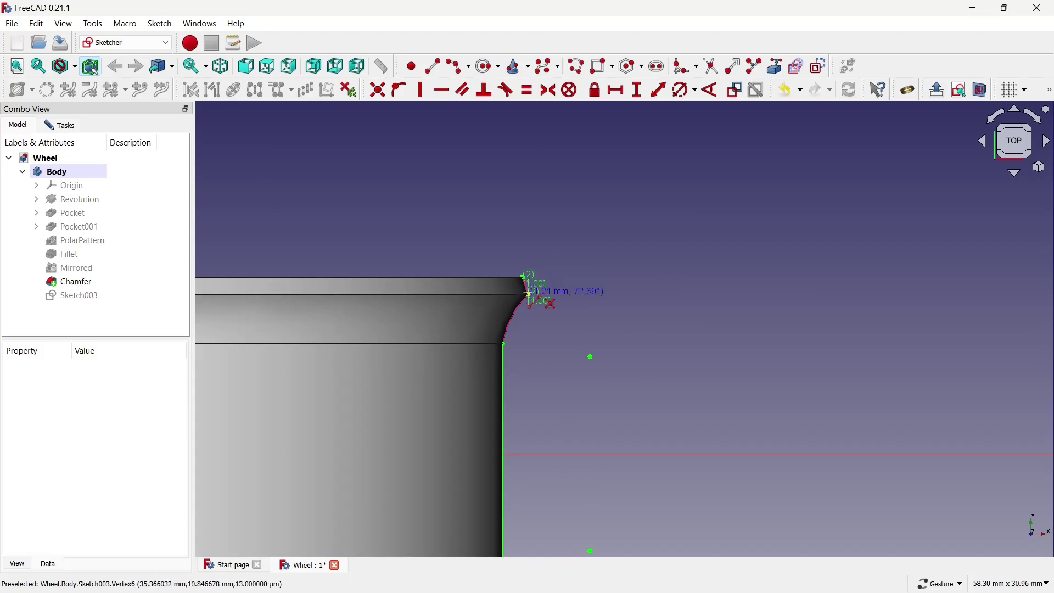
# - Trace an arc from the rim's top corner following the fillet curve
pyautogui.click(458, 66)
pyautogui.click(530, 291)
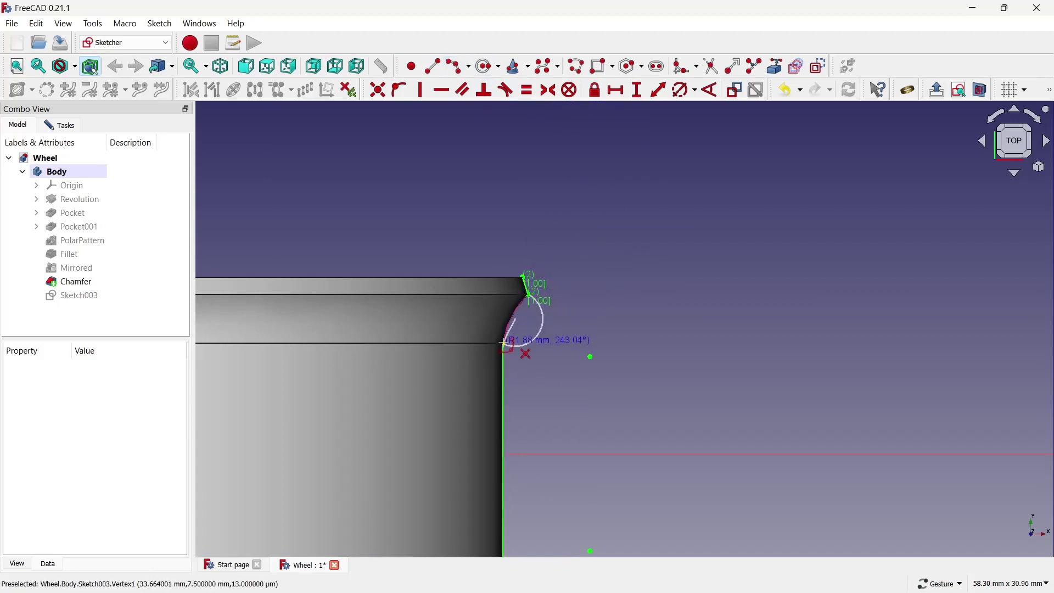
pyautogui.scroll(-3, 551, 261)
pyautogui.scroll(2, 569, 438)
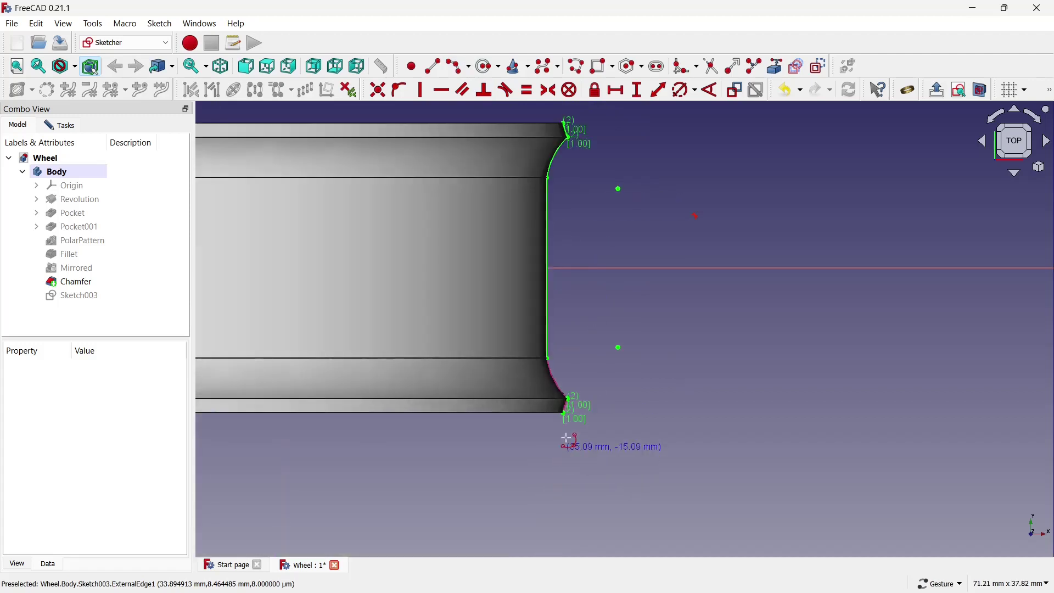
pyautogui.scroll(2, 574, 417)
pyautogui.click(533, 349)
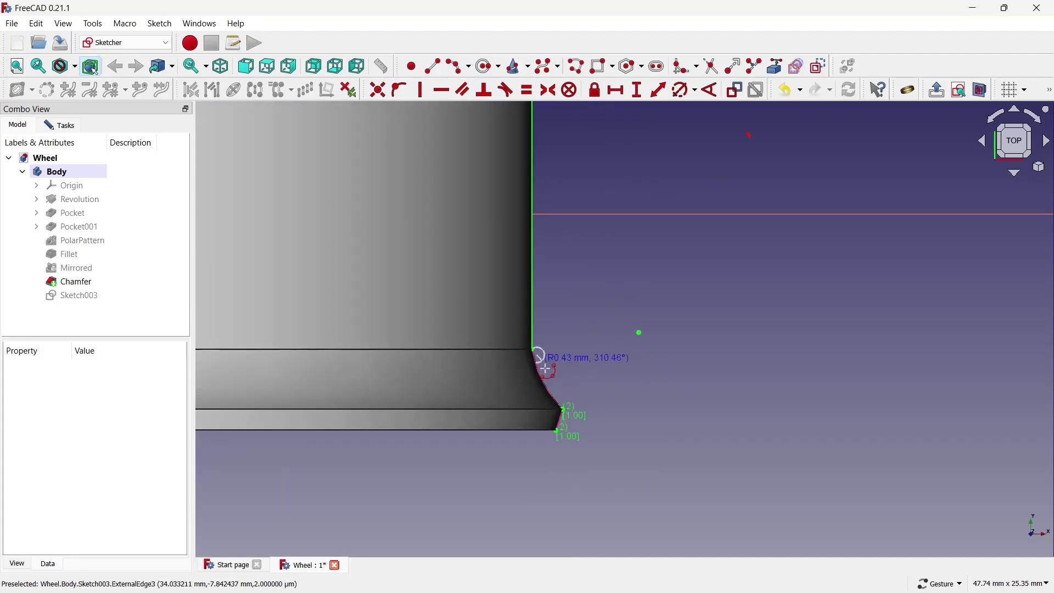
pyautogui.click(563, 409)
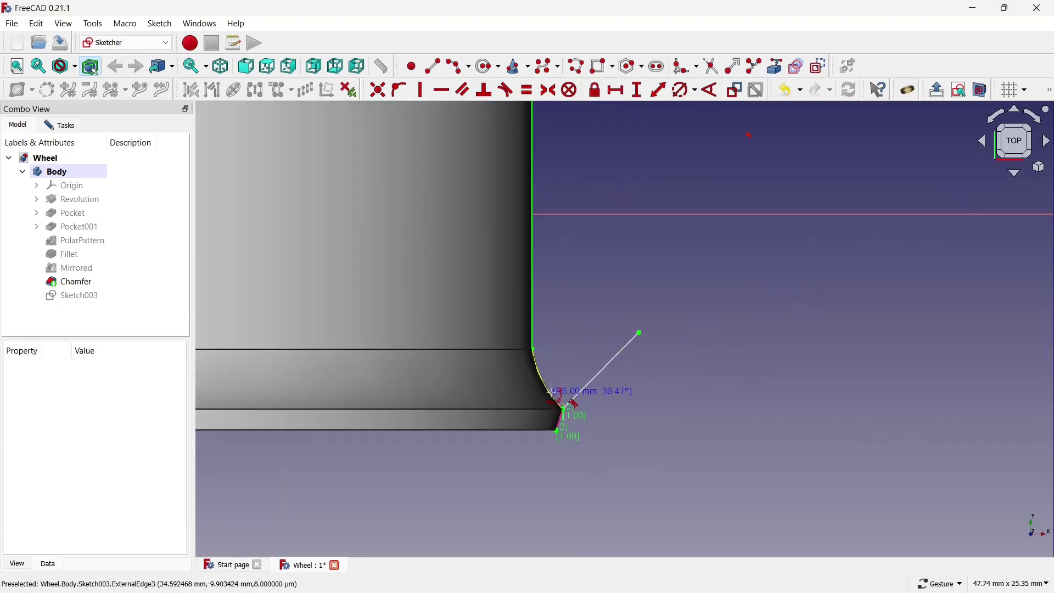
pyautogui.click(550, 391)
pyautogui.click(434, 66)
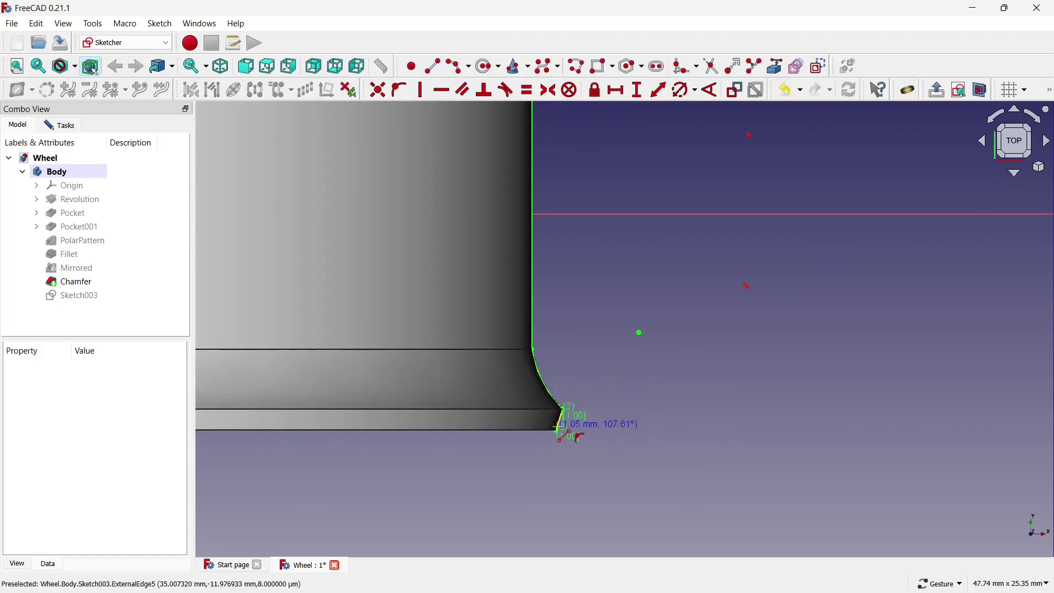
pyautogui.scroll(-2, 564, 426)
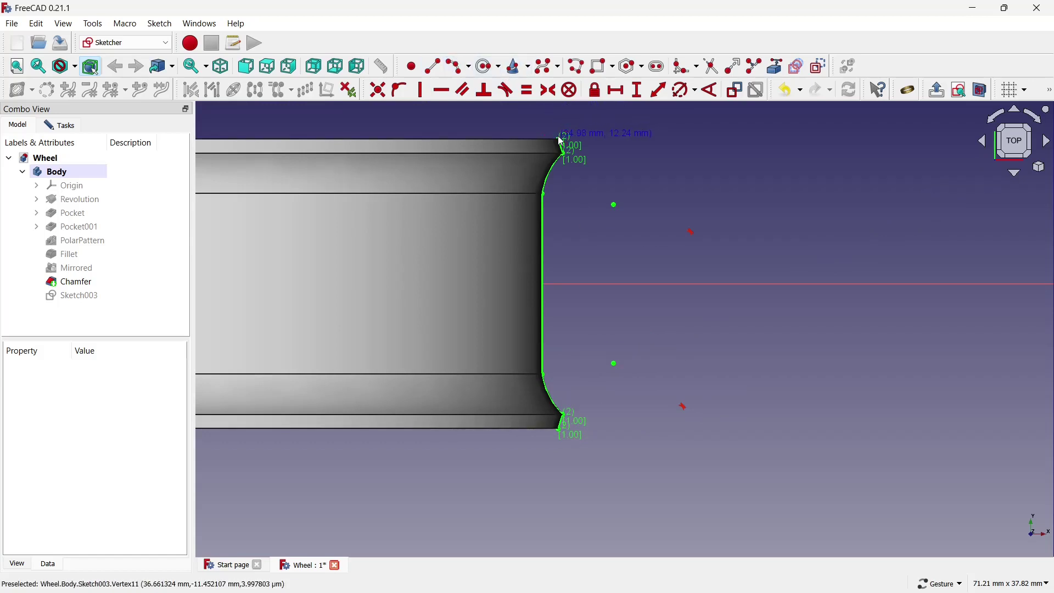
# - Draw the outward-bulging tyre arc between the rim's top and bottom vertices, radius 12.2 mm
pyautogui.moveTo(561, 142); pyautogui.dragTo(549, 130, button='right')
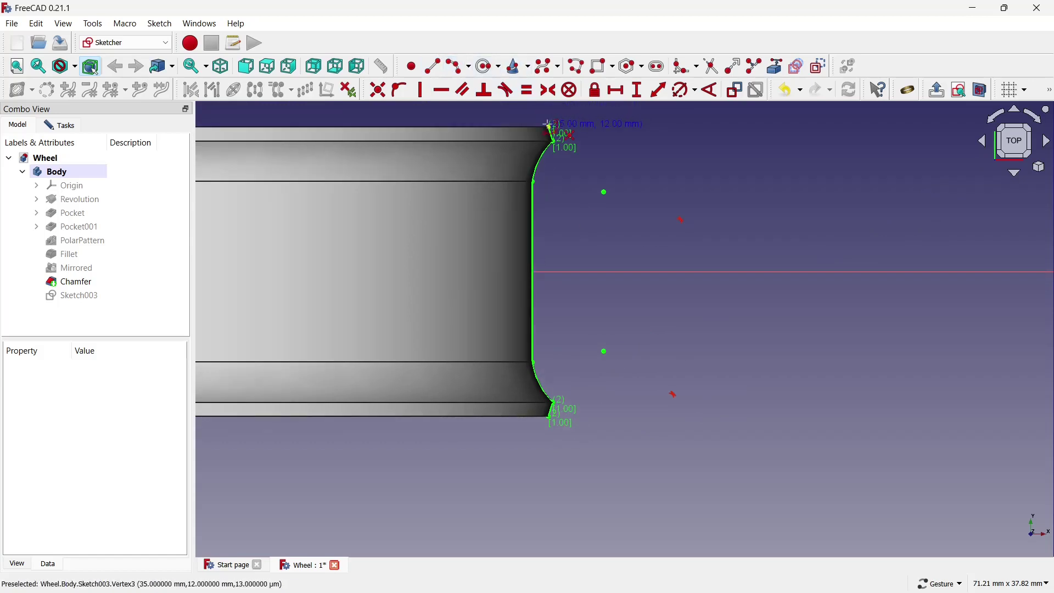
pyautogui.click(549, 125)
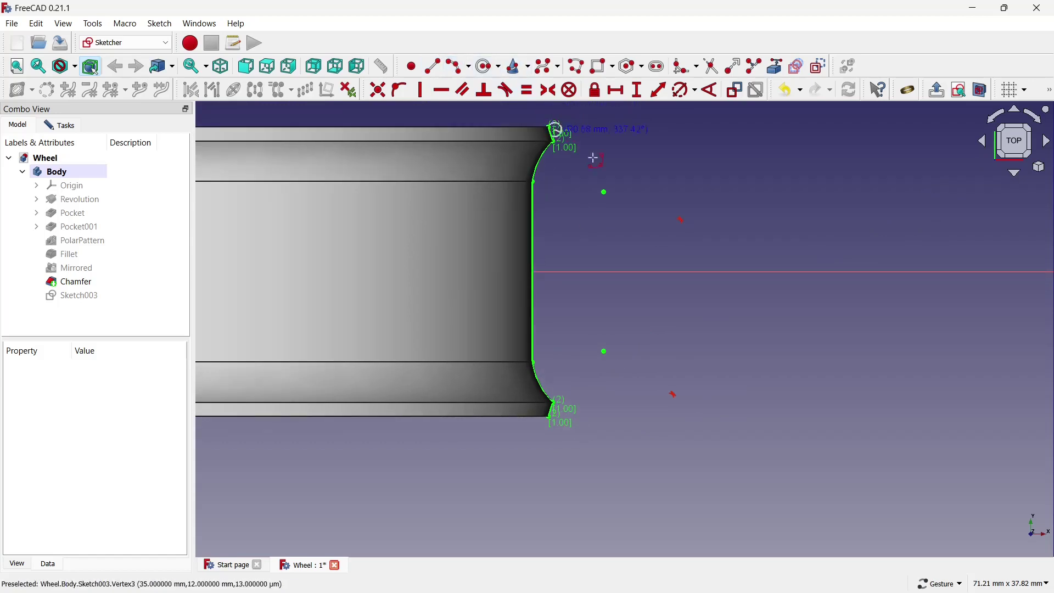
pyautogui.click(553, 418)
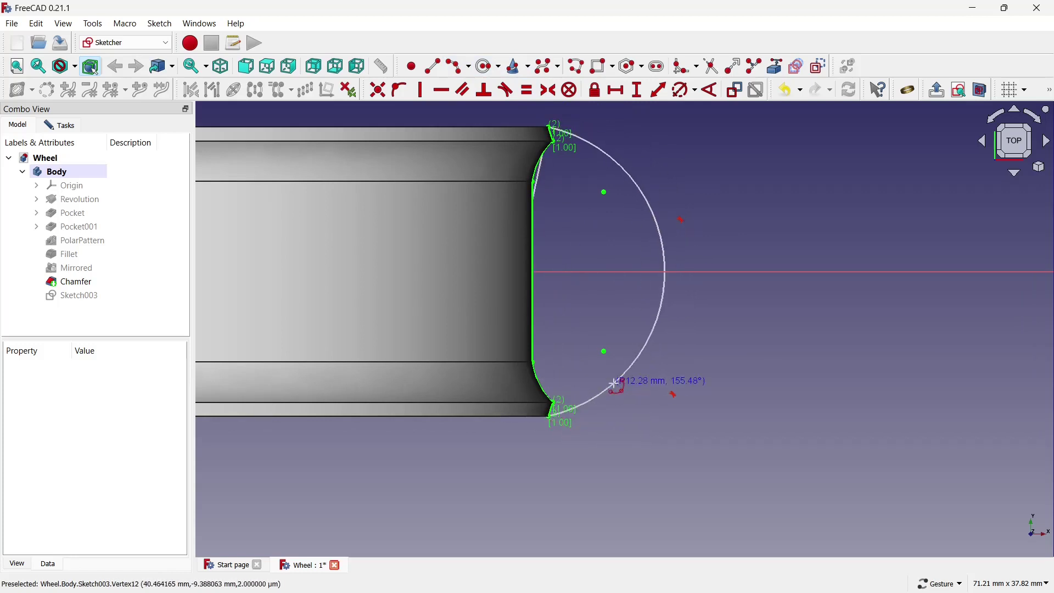
pyautogui.click(669, 339)
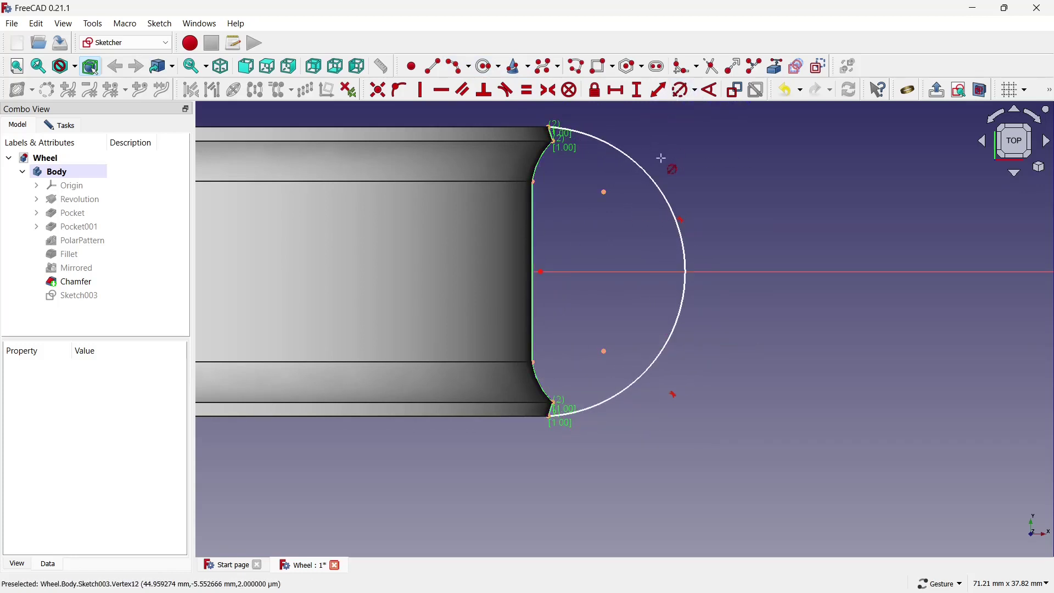
pyautogui.click(652, 175)
pyautogui.write('12')
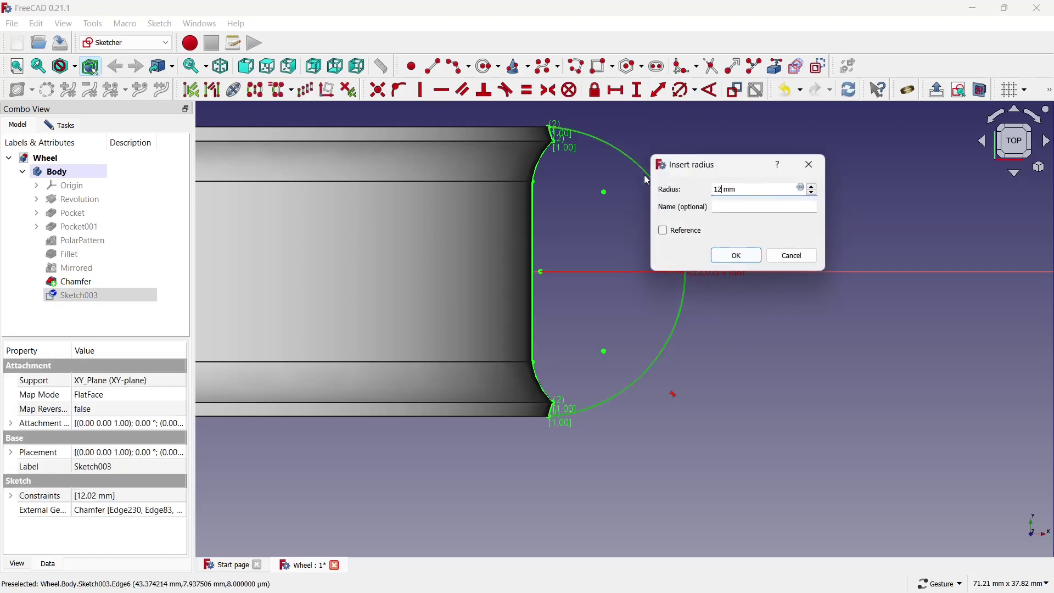
pyautogui.write('.2')
pyautogui.click(730, 254)
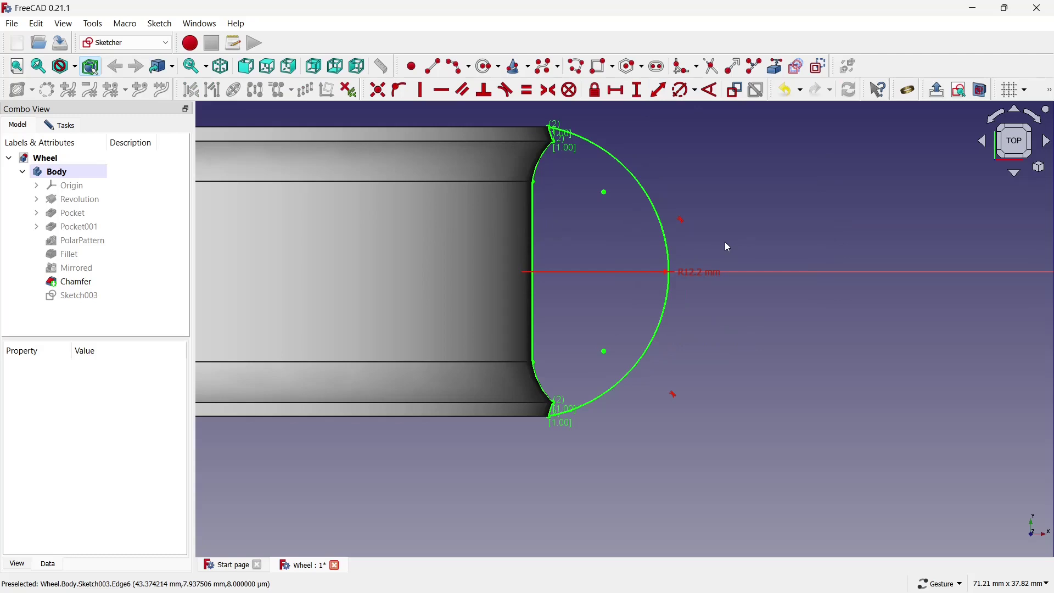
# - Change the tyre arc radius via 15 mm and 12 mm to a final 11.5 mm
pyautogui.doubleClick(698, 272)
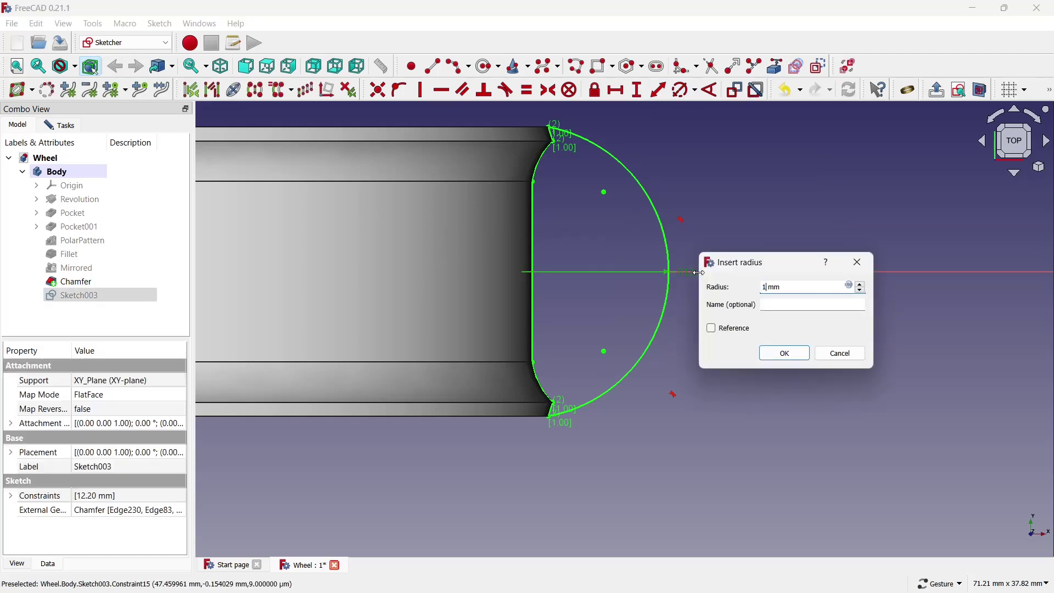
pyautogui.click(785, 353)
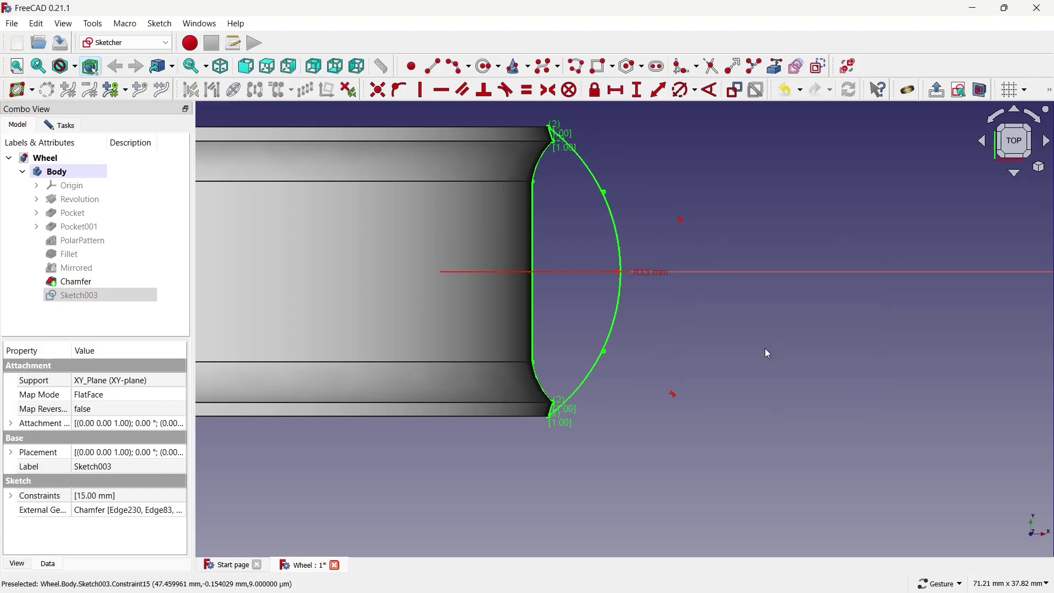
pyautogui.doubleClick(643, 272)
pyautogui.write('12')
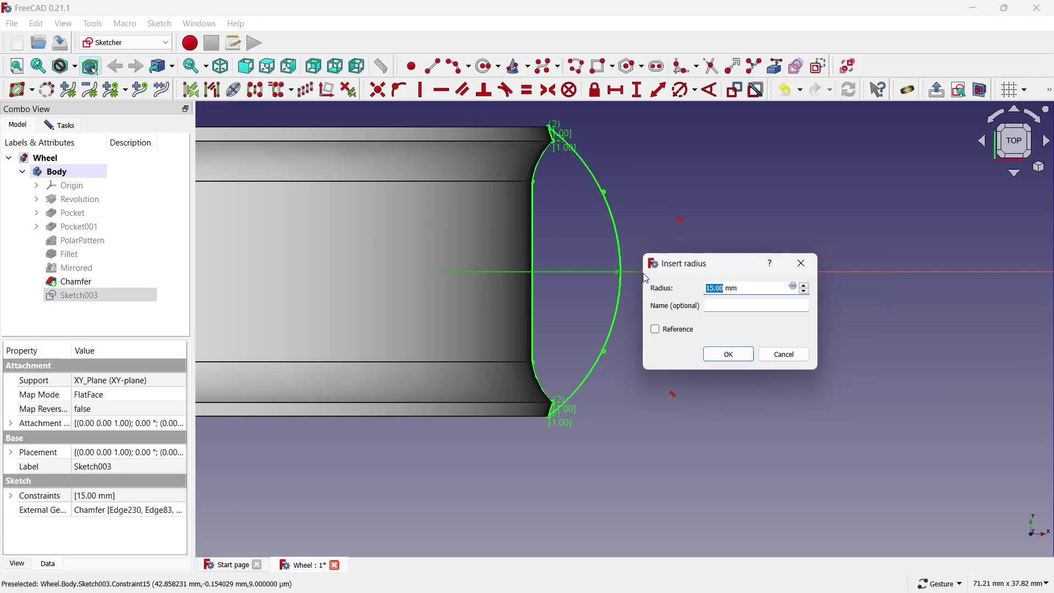
pyautogui.click(715, 354)
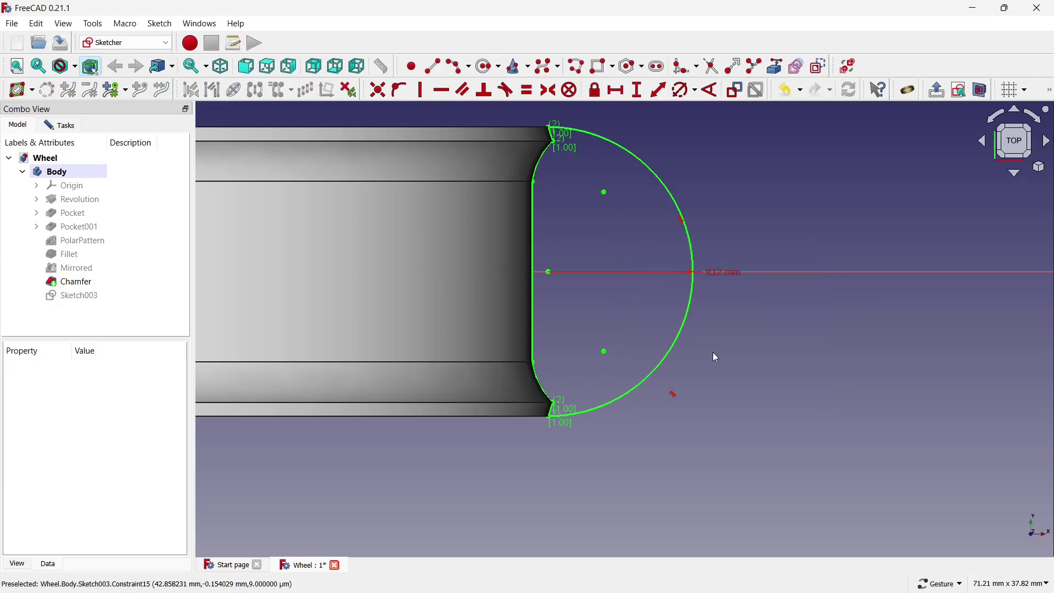
pyautogui.click(723, 273)
pyautogui.click(717, 269)
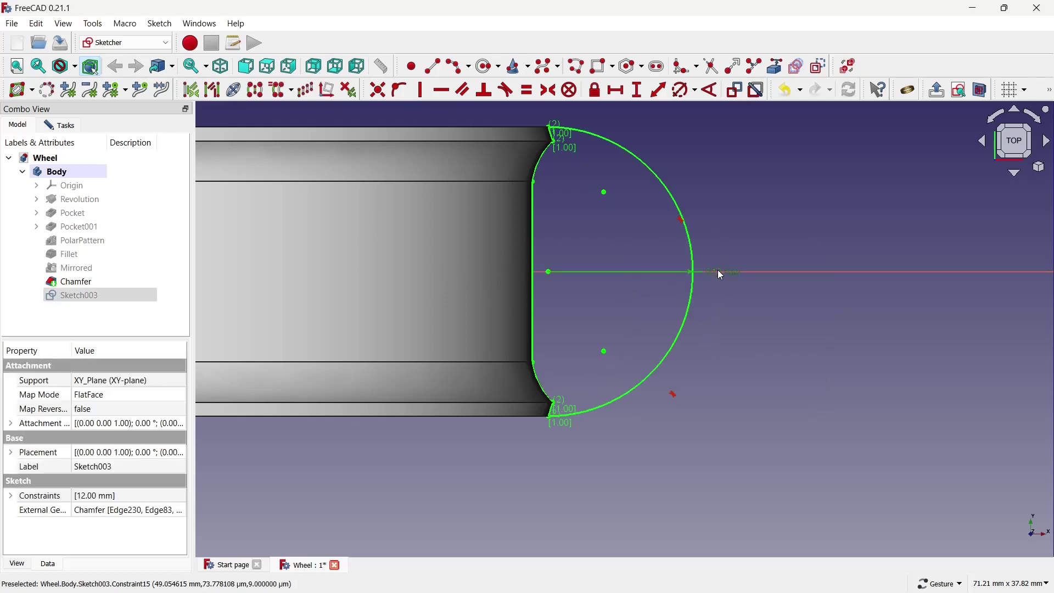
pyautogui.doubleClick(717, 269)
pyautogui.write('11.5')
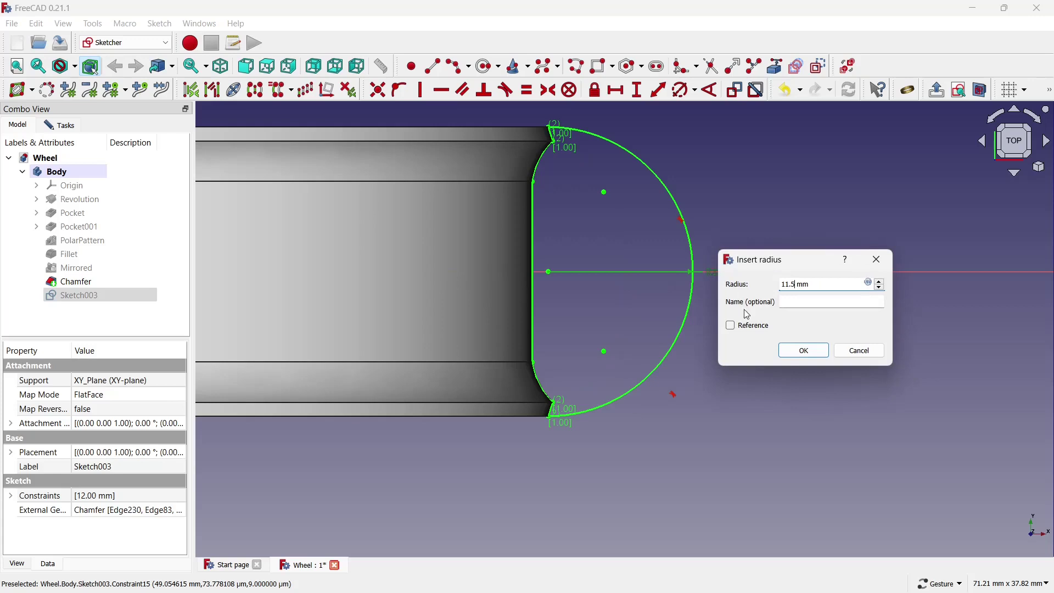
pyautogui.click(786, 354)
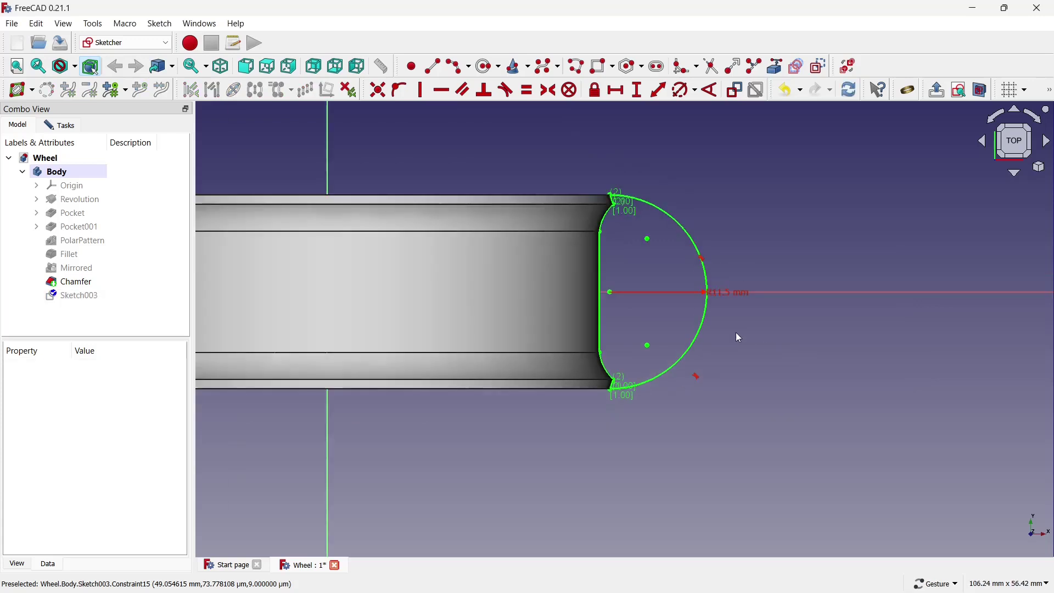
pyautogui.scroll(-2, 736, 333)
pyautogui.scroll(-1, 739, 337)
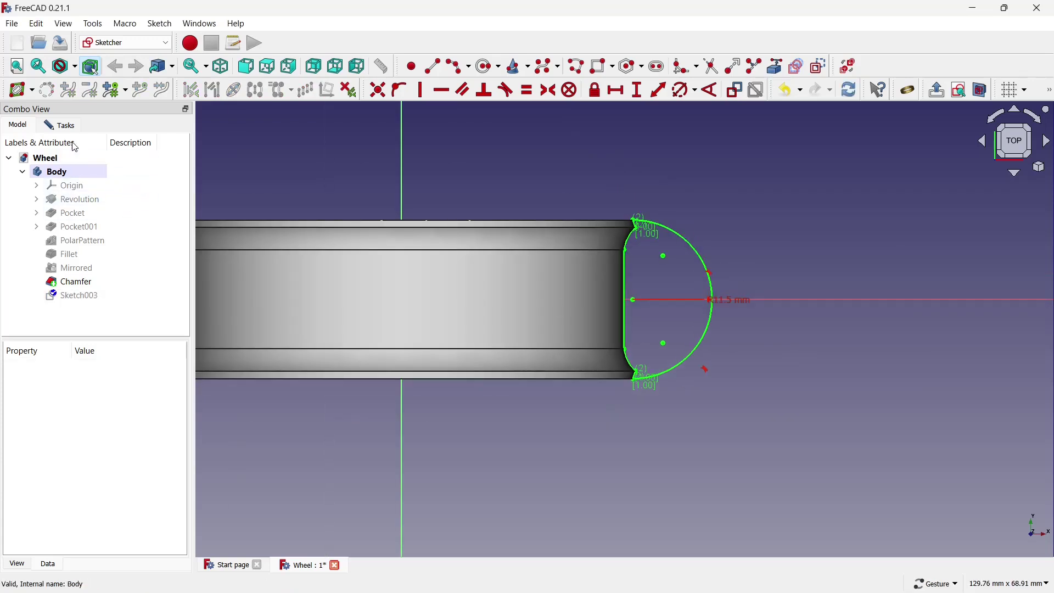
pyautogui.click(61, 125)
# - Close the tyre sketch and revolve it 360° about the vertical sketch axis
pyautogui.click(90, 155)
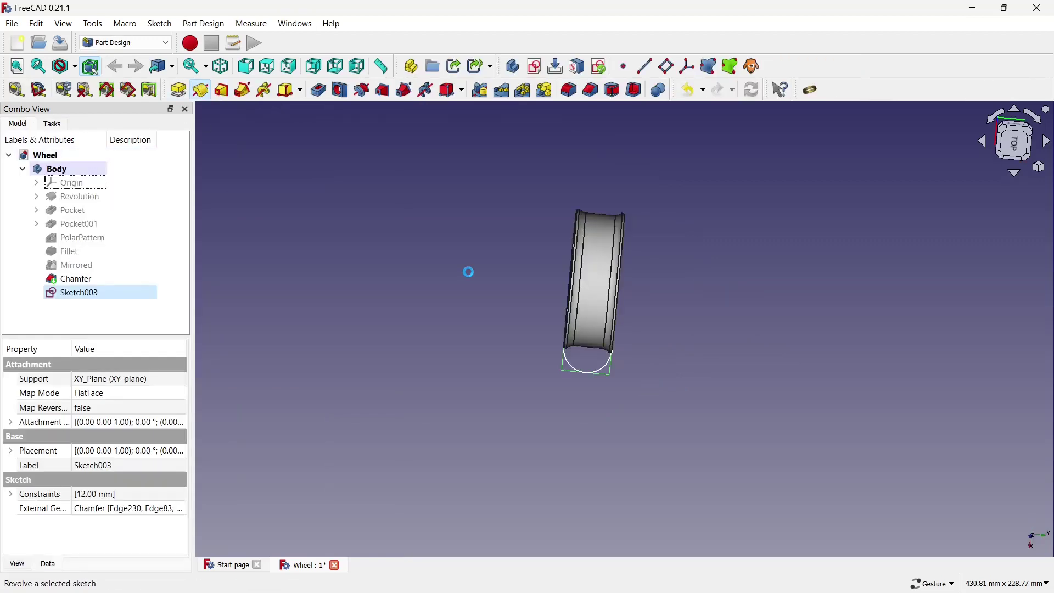
pyautogui.moveTo(788, 335); pyautogui.dragTo(605, 345)
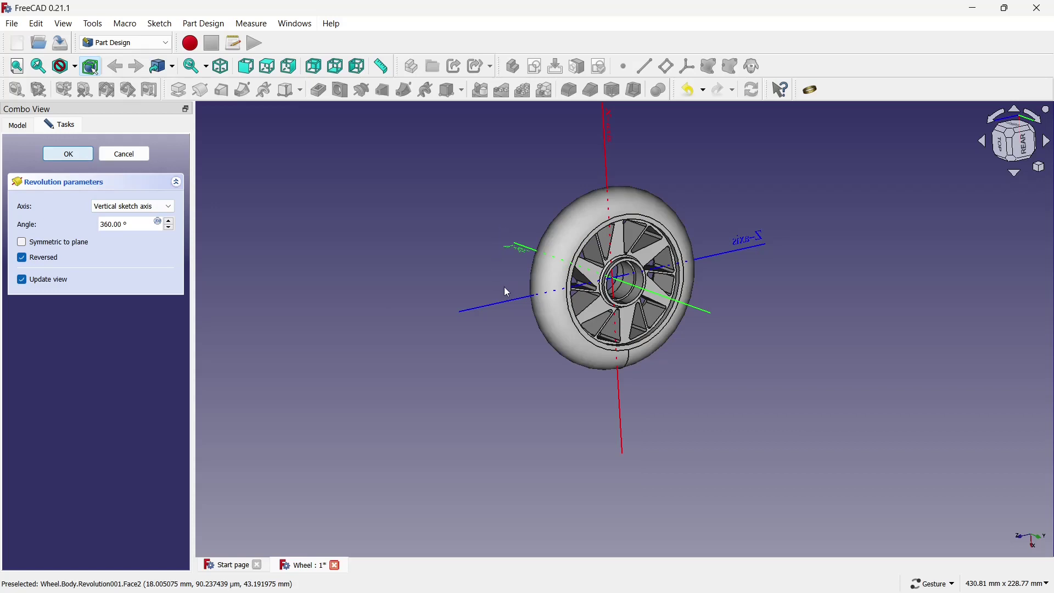
pyautogui.press('Return')
pyautogui.scroll(2, 629, 173)
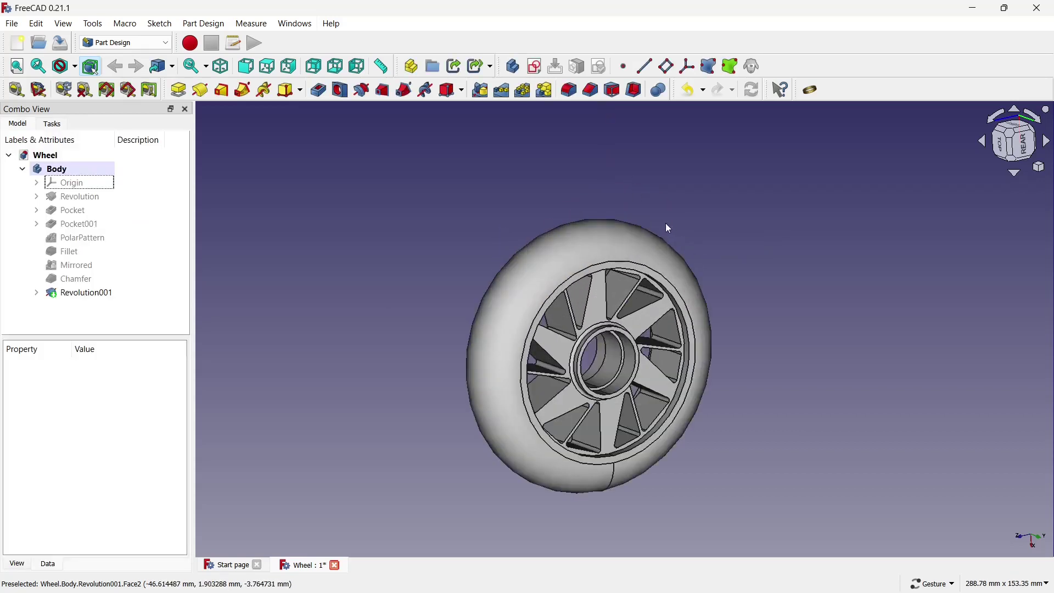
# - Orbit round the tyred wheel to inspect it and show the body's origin
pyautogui.moveTo(667, 227); pyautogui.dragTo(750, 337)
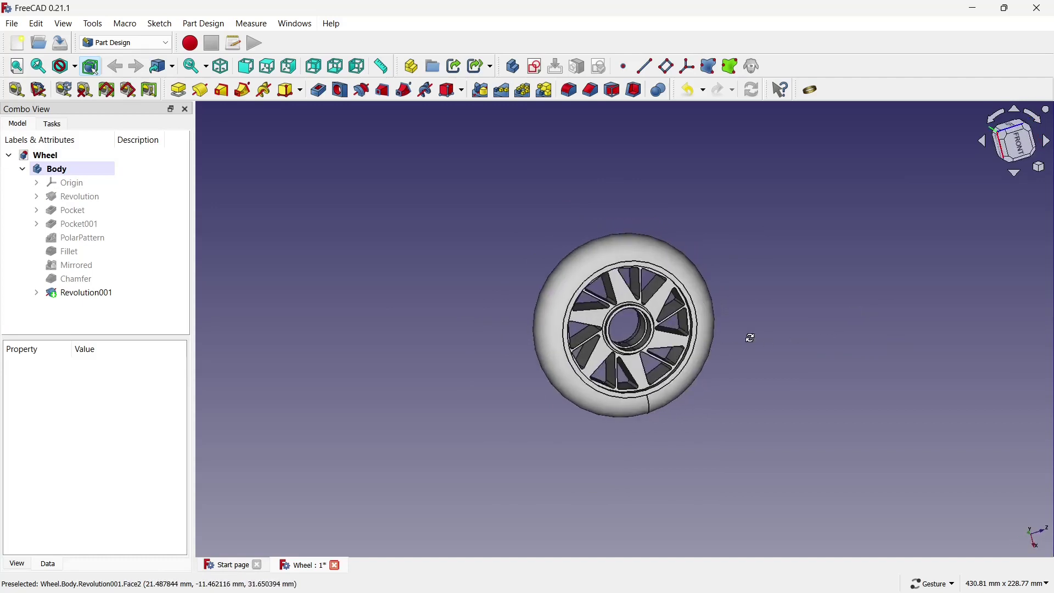
pyautogui.moveTo(750, 338); pyautogui.dragTo(644, 250)
pyautogui.scroll(2, 643, 249)
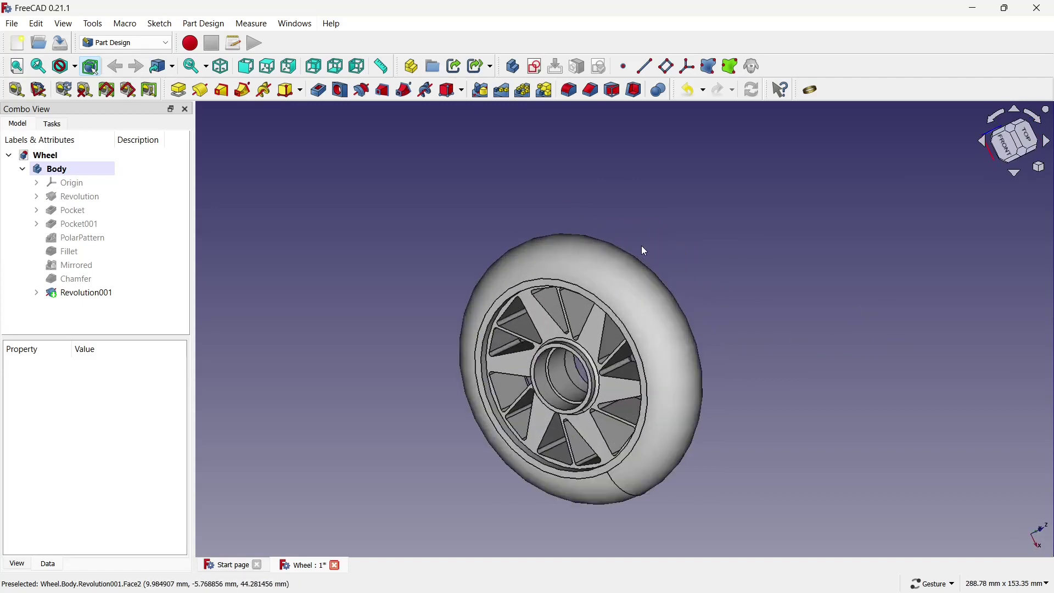
pyautogui.scroll(-1, 645, 251)
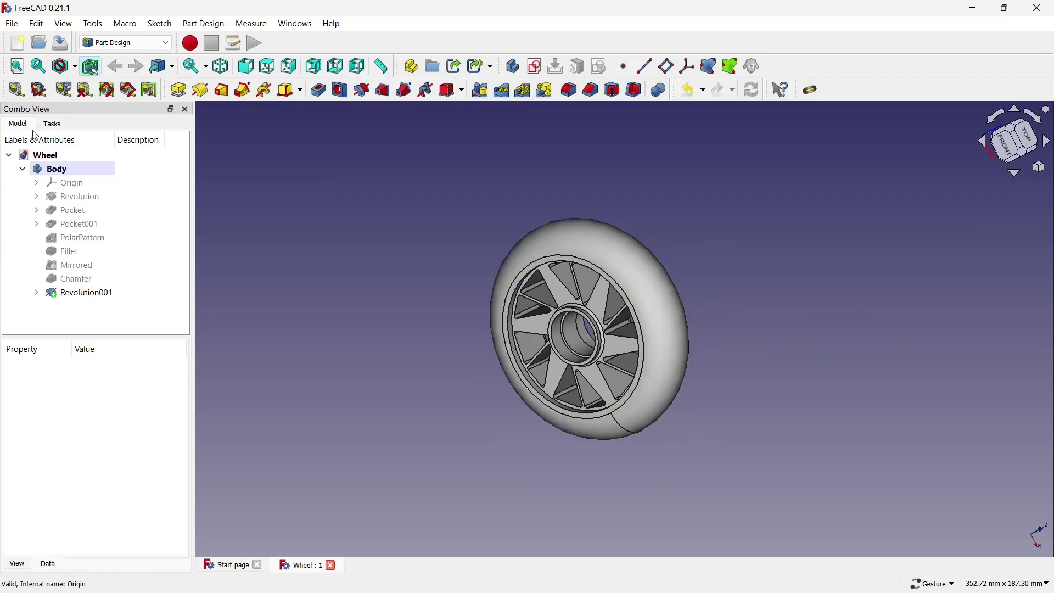
pyautogui.click(61, 182)
pyautogui.moveTo(730, 274)
pyautogui.mouseDown()
pyautogui.moveTo(811, 325)
pyautogui.moveTo(800, 361)
pyautogui.moveTo(823, 331)
pyautogui.moveTo(769, 350)
pyautogui.moveTo(779, 351)
pyautogui.mouseUp()
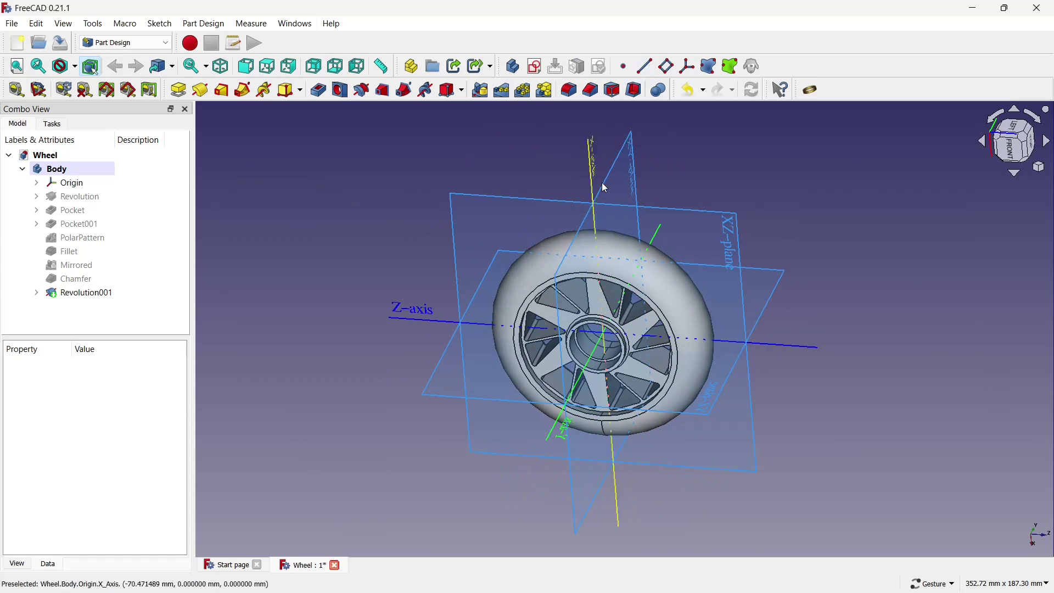
# - Create a DatumPlane on XY_Plane with a -50 mm z-offset, then hide the Origin
pyautogui.click(606, 182)
pyautogui.click(667, 67)
pyautogui.write('50')
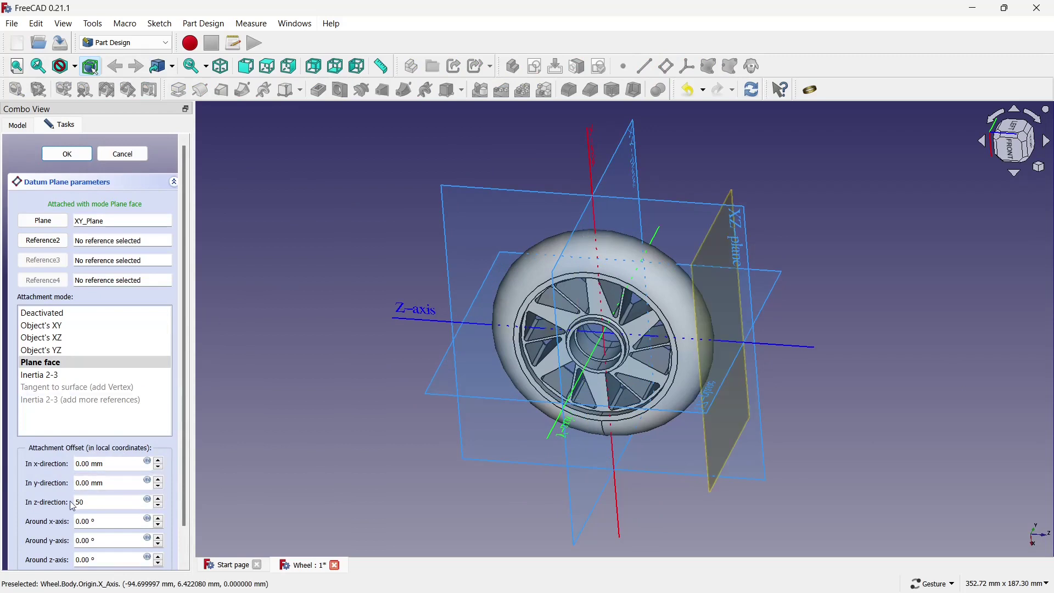
pyautogui.write('-')
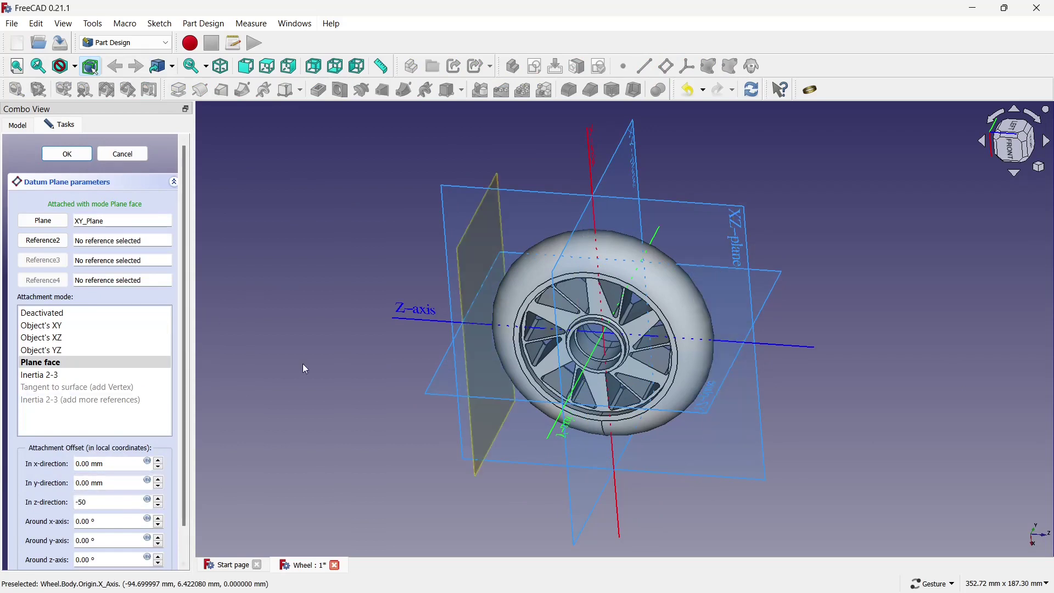
pyautogui.click(77, 159)
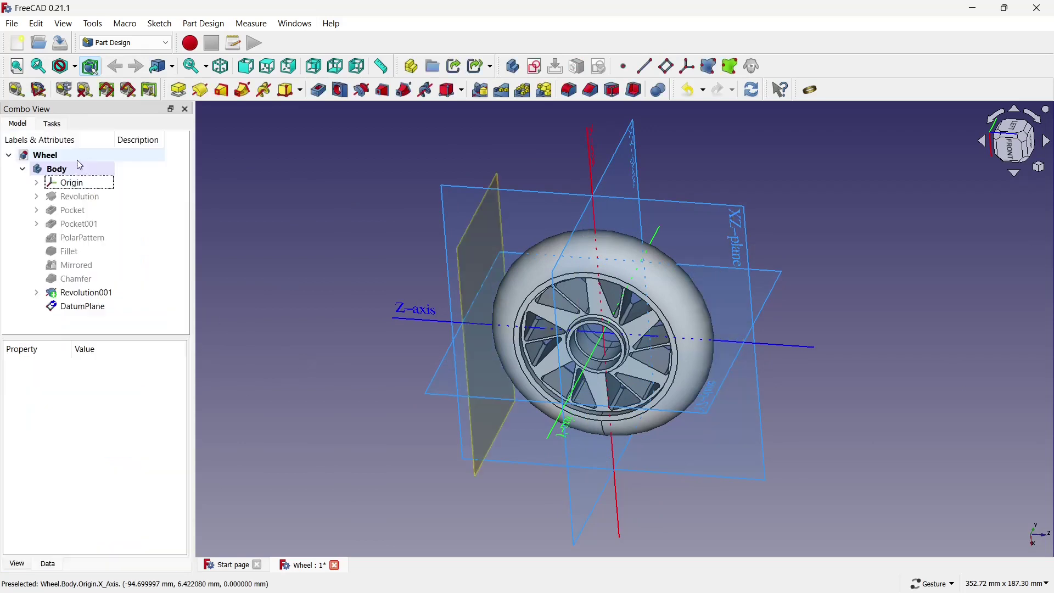
pyautogui.click(94, 186)
pyautogui.click(464, 254)
pyautogui.click(103, 185)
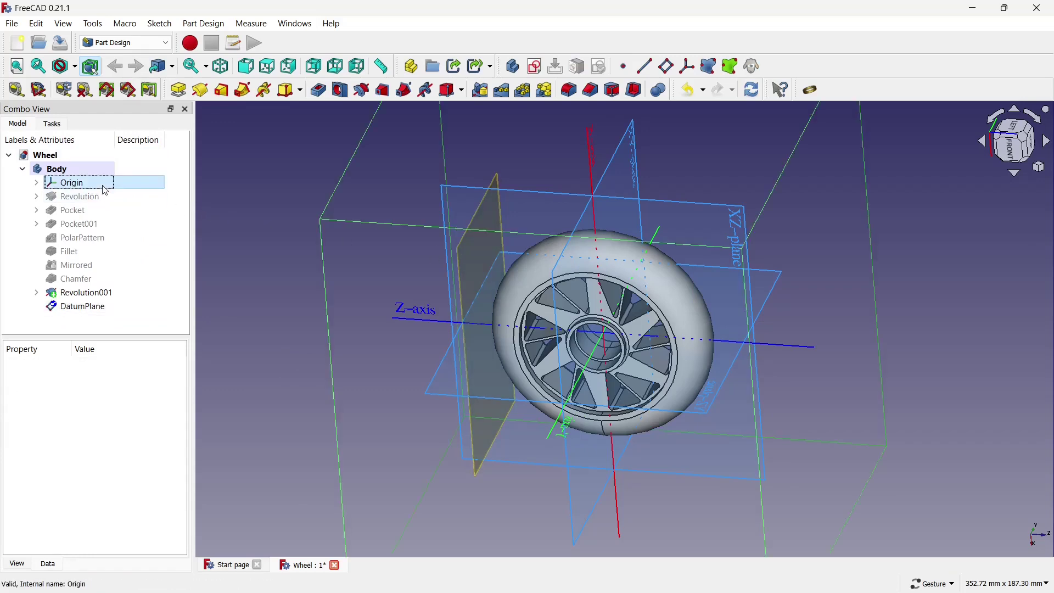
pyautogui.press('space')
pyautogui.moveTo(329, 227)
pyautogui.mouseDown()
pyautogui.moveTo(752, 377)
pyautogui.moveTo(788, 364)
pyautogui.moveTo(839, 386)
pyautogui.moveTo(583, 329)
pyautogui.mouseUp()
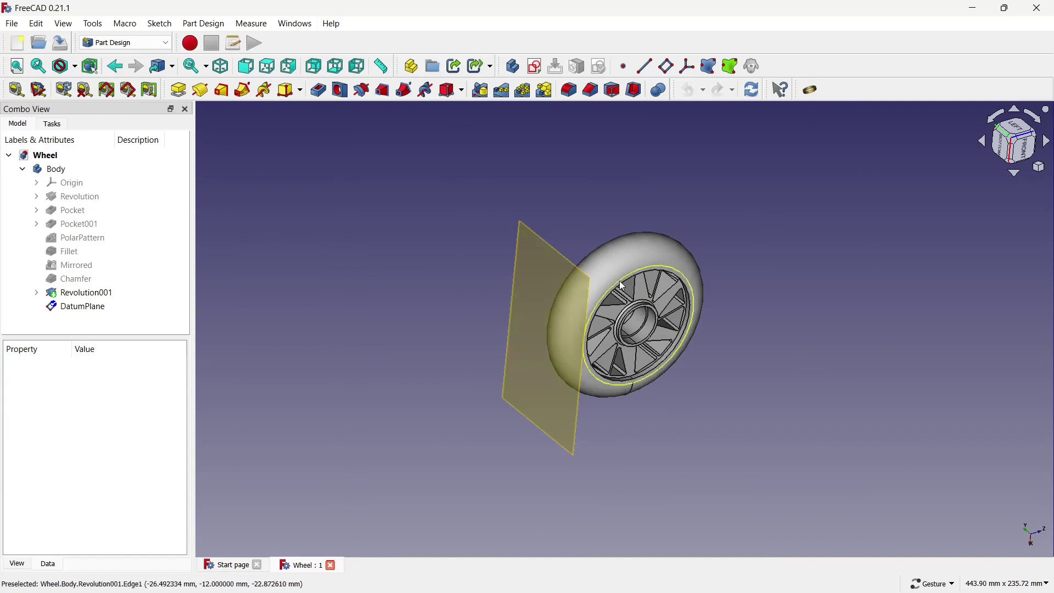
# - Start Sketch004 on the DatumPlane and hide the datum plane
pyautogui.click(558, 257)
pyautogui.click(534, 66)
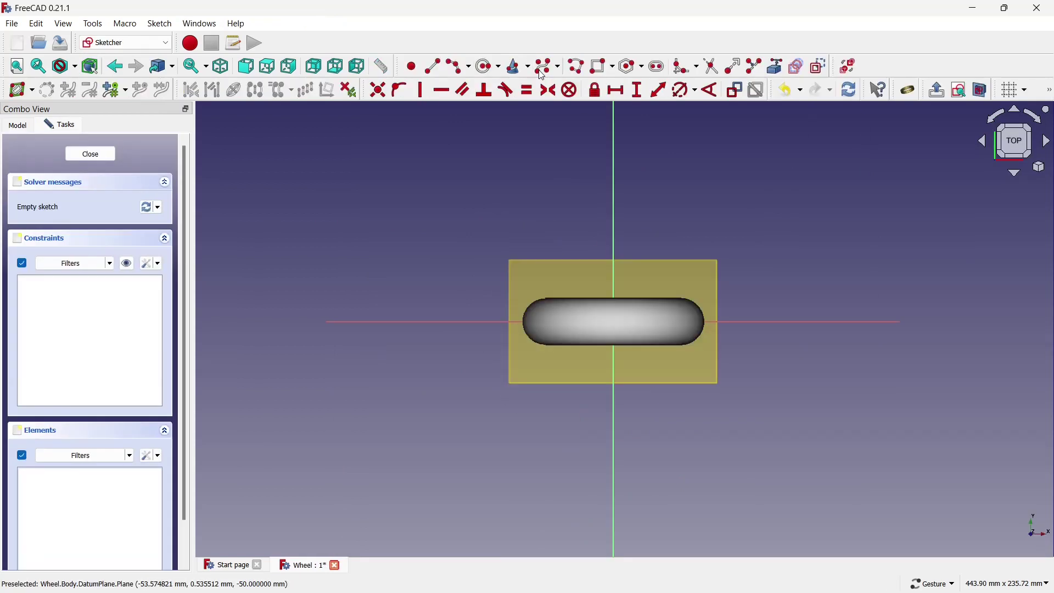
pyautogui.click(31, 125)
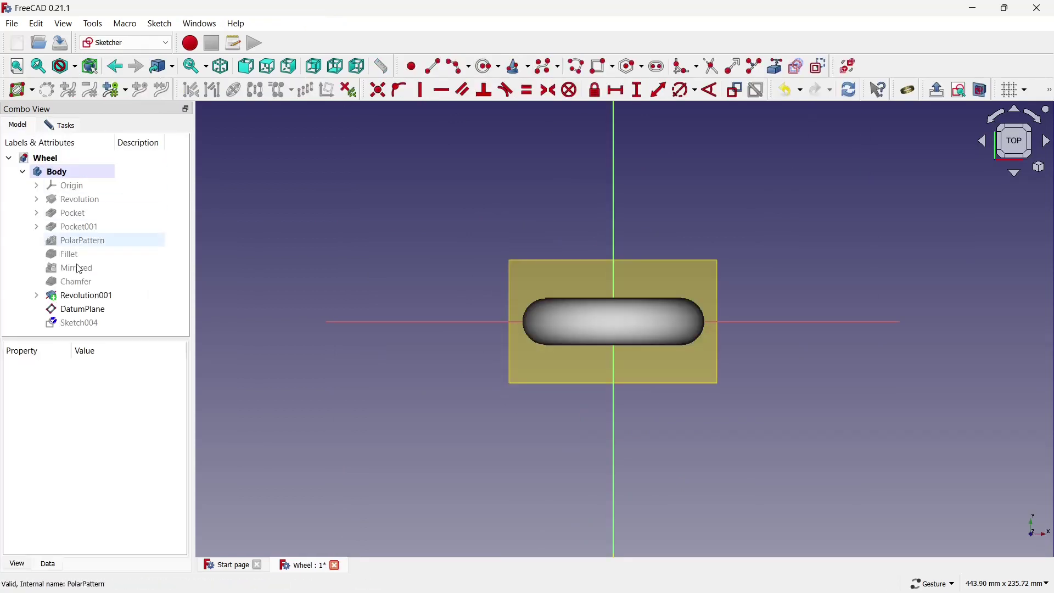
pyautogui.click(83, 309)
pyautogui.press('space')
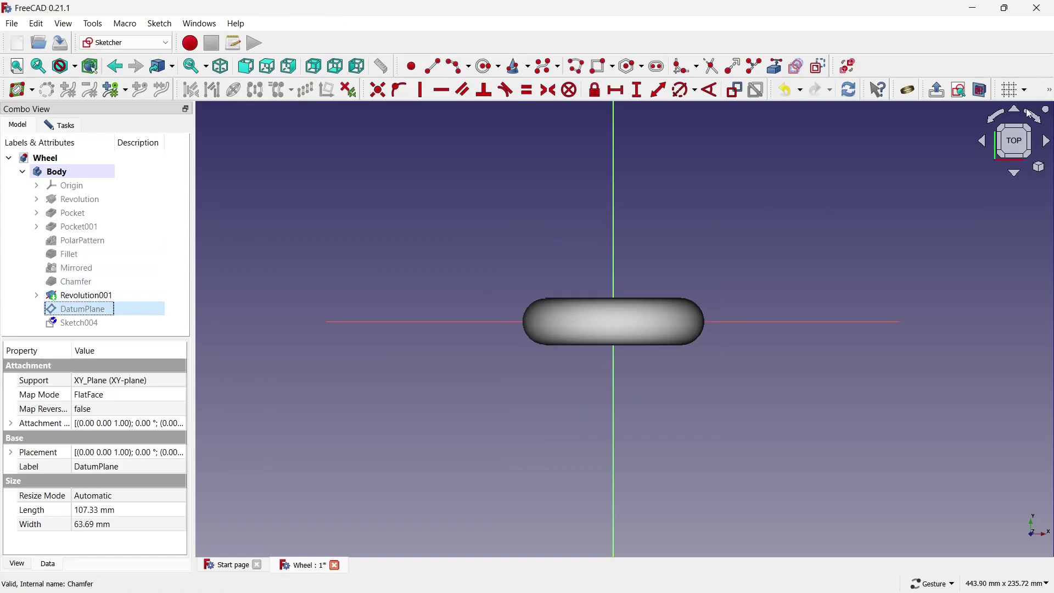
# - Rotate the view 90° upright and set Wireframe draw style, ready to draw an arc
pyautogui.click(1002, 118)
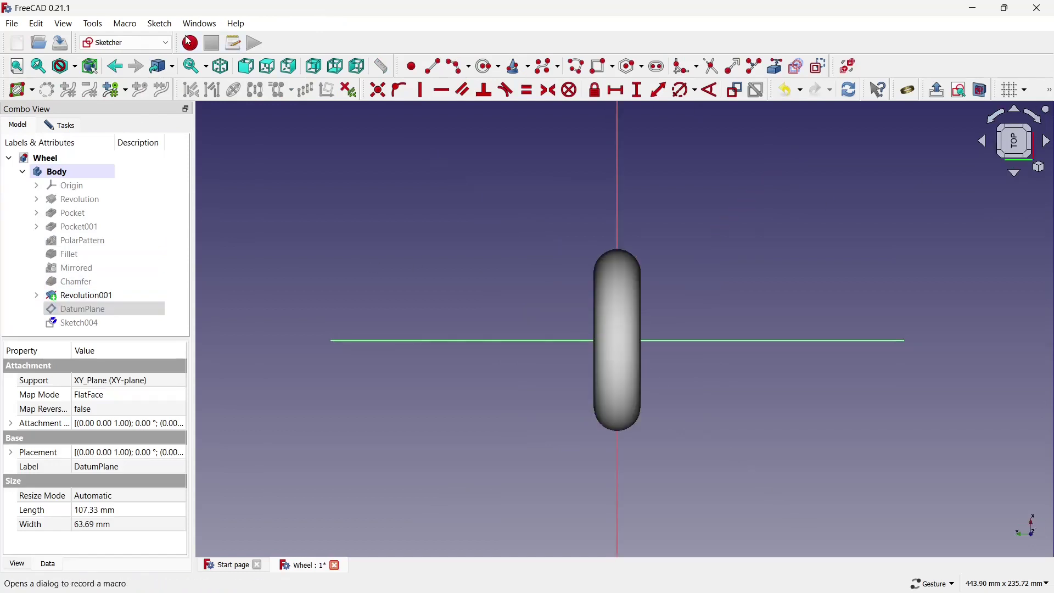
pyautogui.click(74, 66)
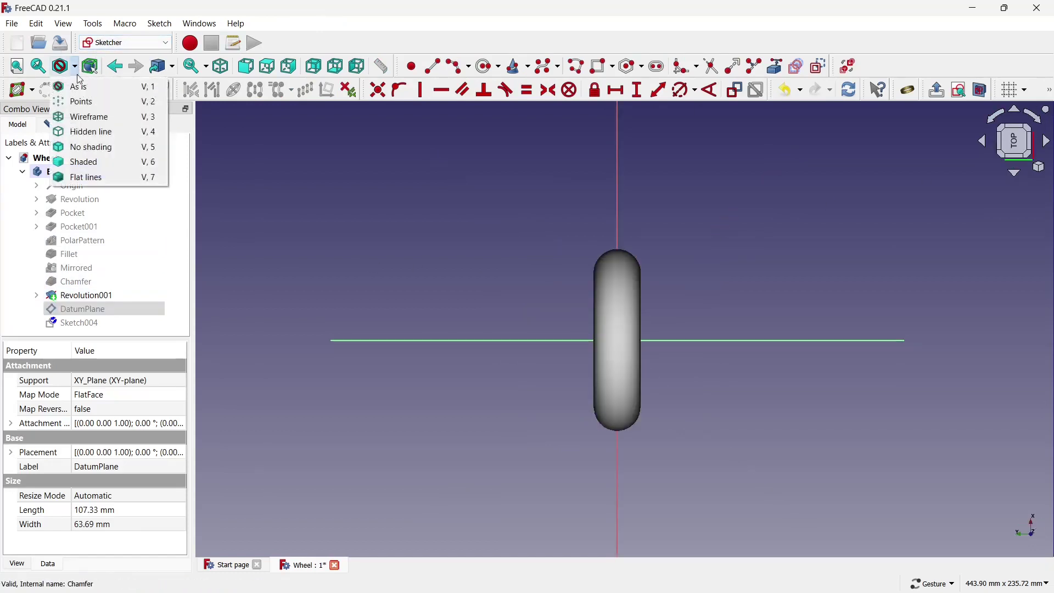
pyautogui.click(88, 113)
pyautogui.scroll(1, 643, 367)
pyautogui.scroll(2, 581, 316)
pyautogui.scroll(2, 562, 302)
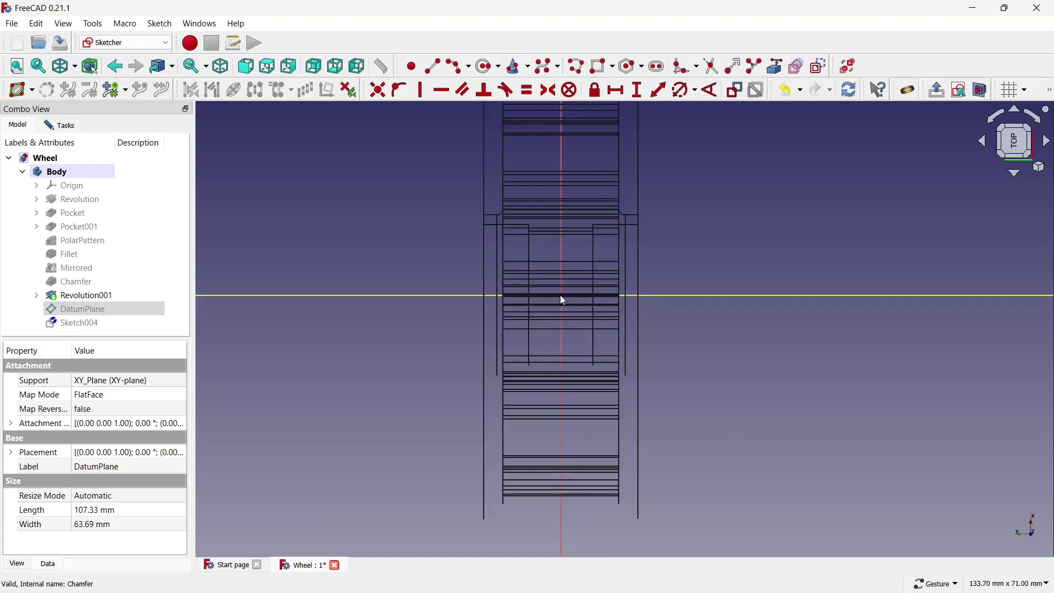
pyautogui.click(455, 67)
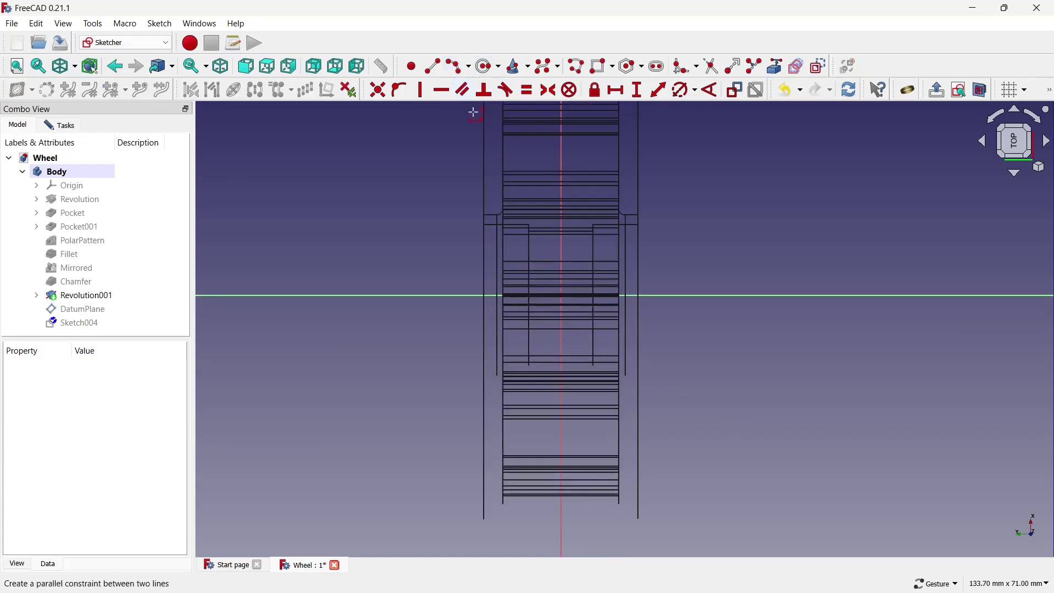
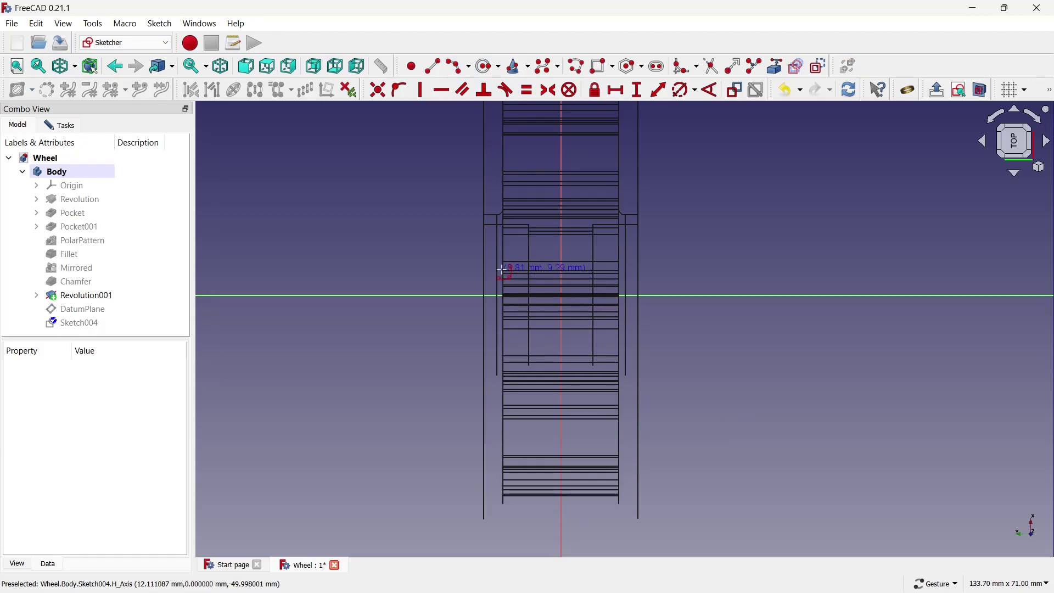
# - Draw the first centre-and-endpoints arc across the tire tread
pyautogui.click(520, 297)
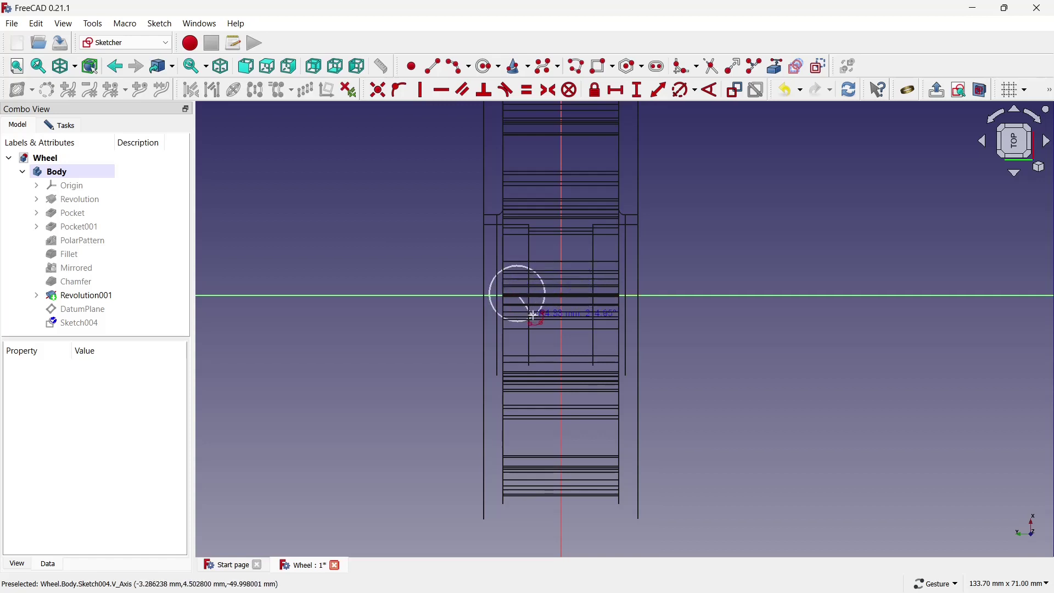
pyautogui.click(556, 340)
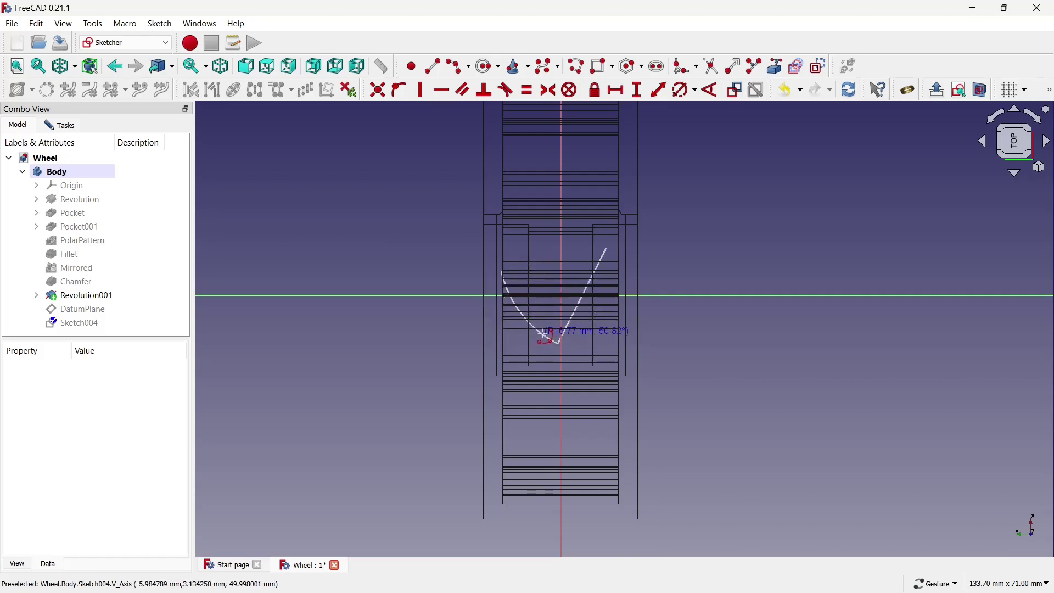
pyautogui.click(555, 341)
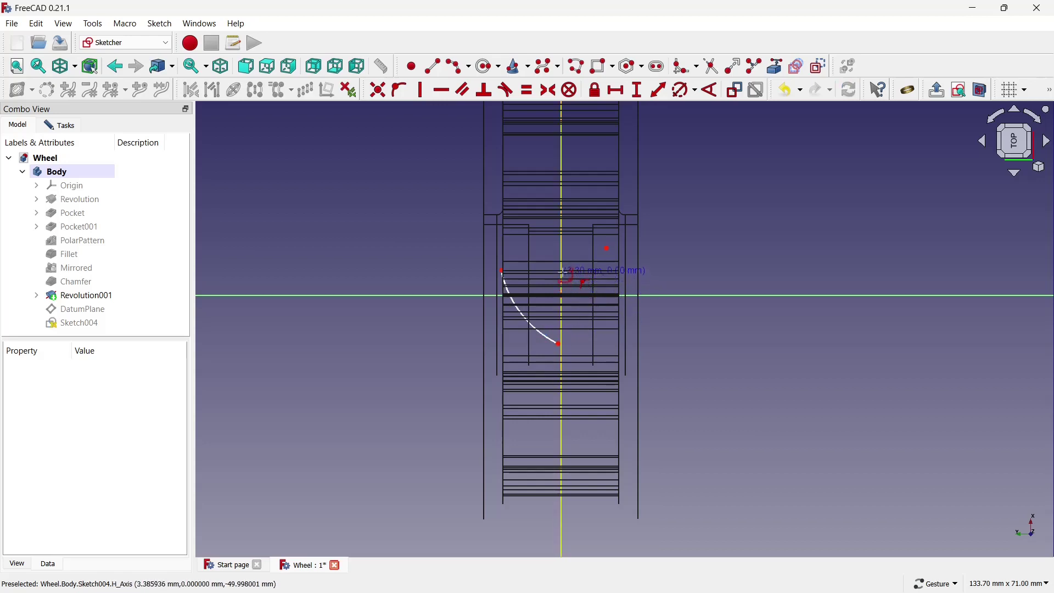
# - Draw a second arc to the right of the first and drag its ends to reshape it
pyautogui.click(588, 306)
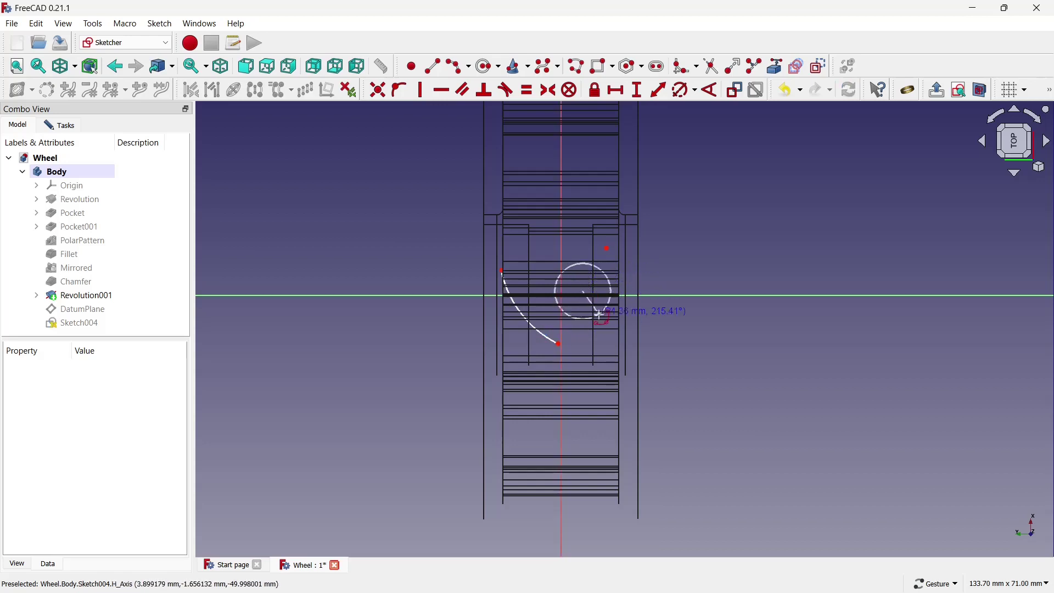
pyautogui.click(610, 342)
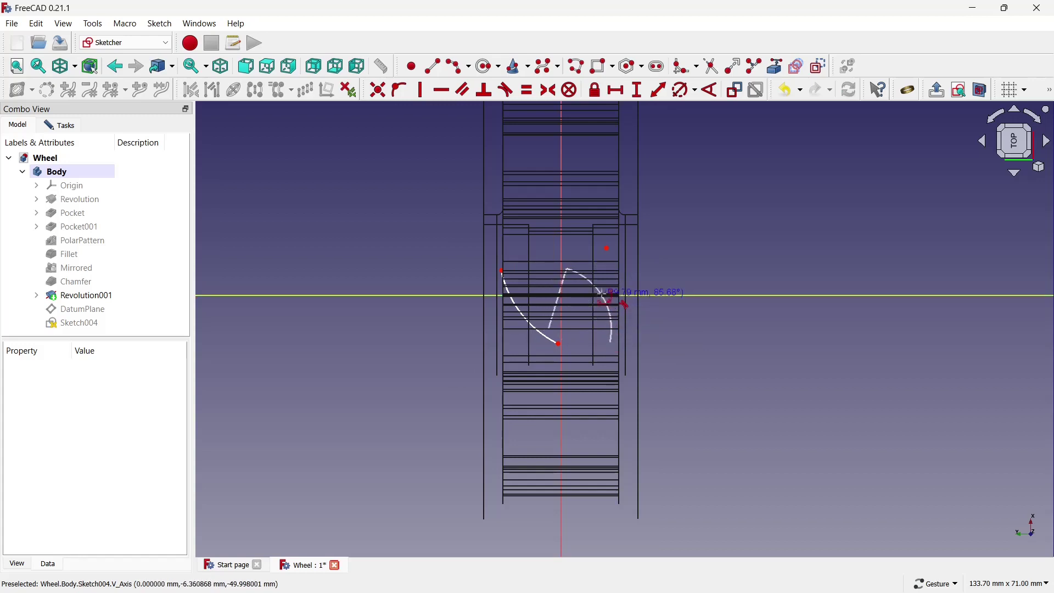
pyautogui.click(600, 297)
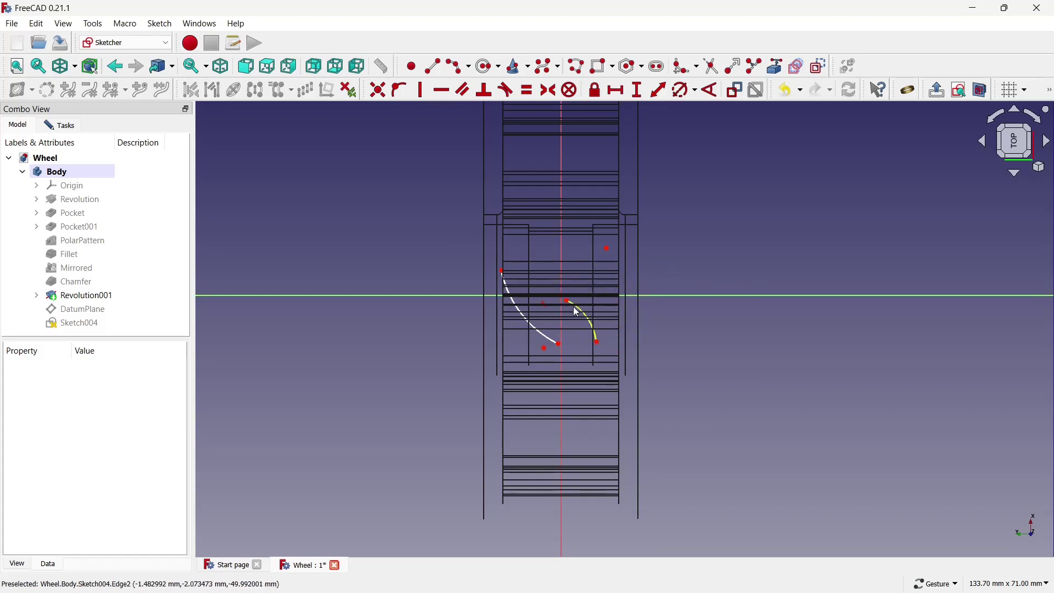
pyautogui.moveTo(579, 311)
pyautogui.mouseDown()
pyautogui.moveTo(614, 326)
pyautogui.moveTo(605, 315)
pyautogui.mouseUp()
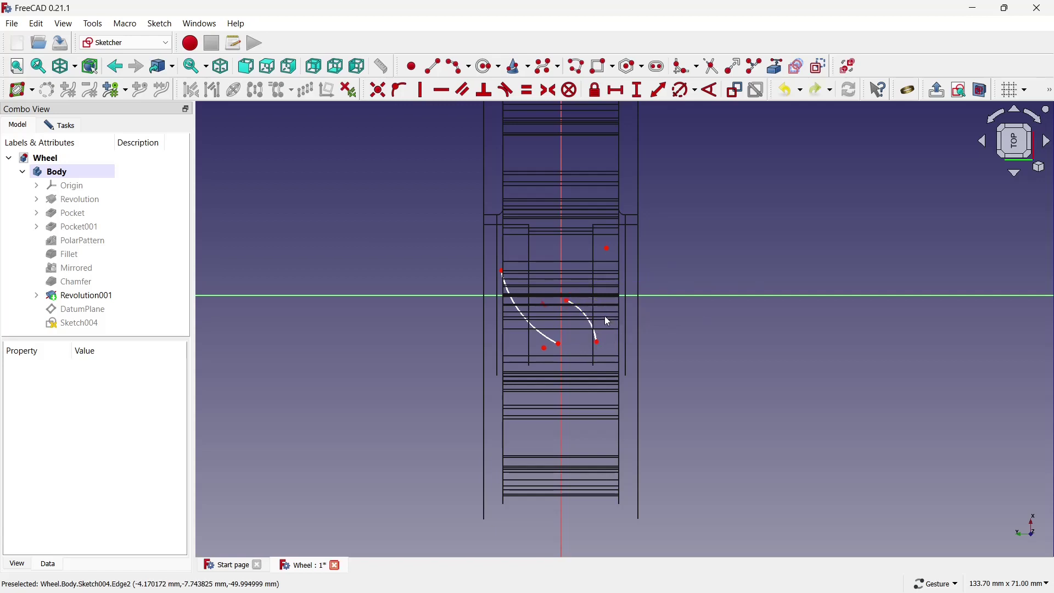
pyautogui.moveTo(589, 282); pyautogui.dragTo(568, 267)
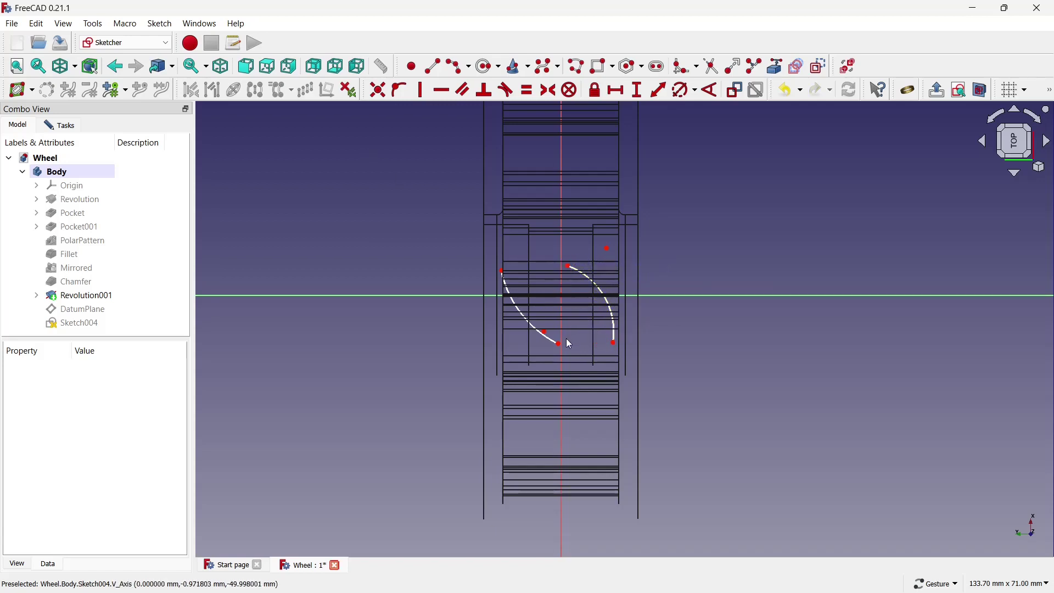
# - Constrain both groove arcs to a 7 mm radius
pyautogui.click(677, 95)
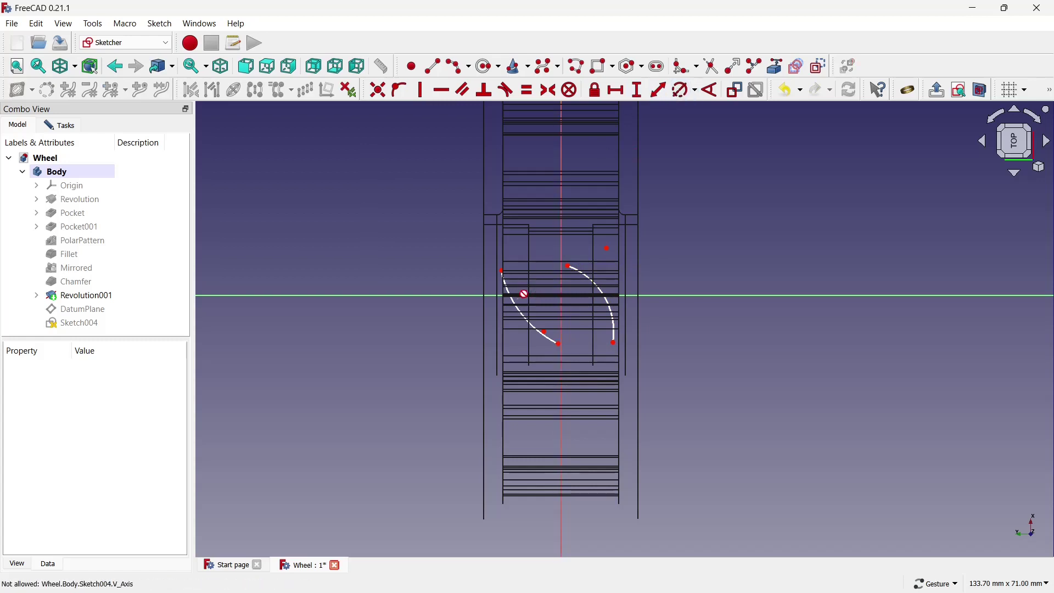
pyautogui.click(518, 301)
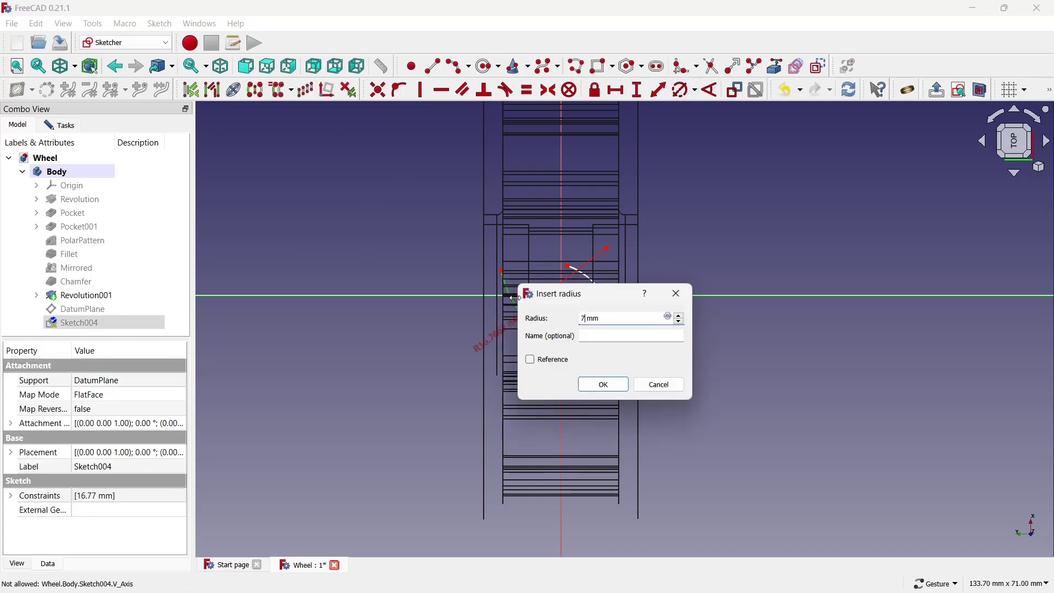
pyautogui.click(587, 384)
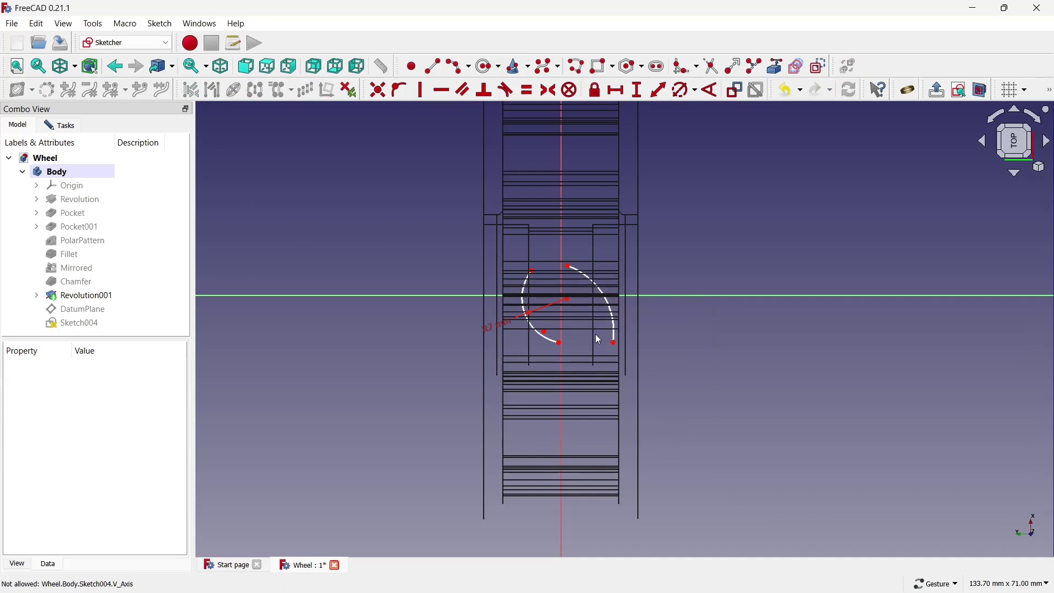
pyautogui.click(607, 299)
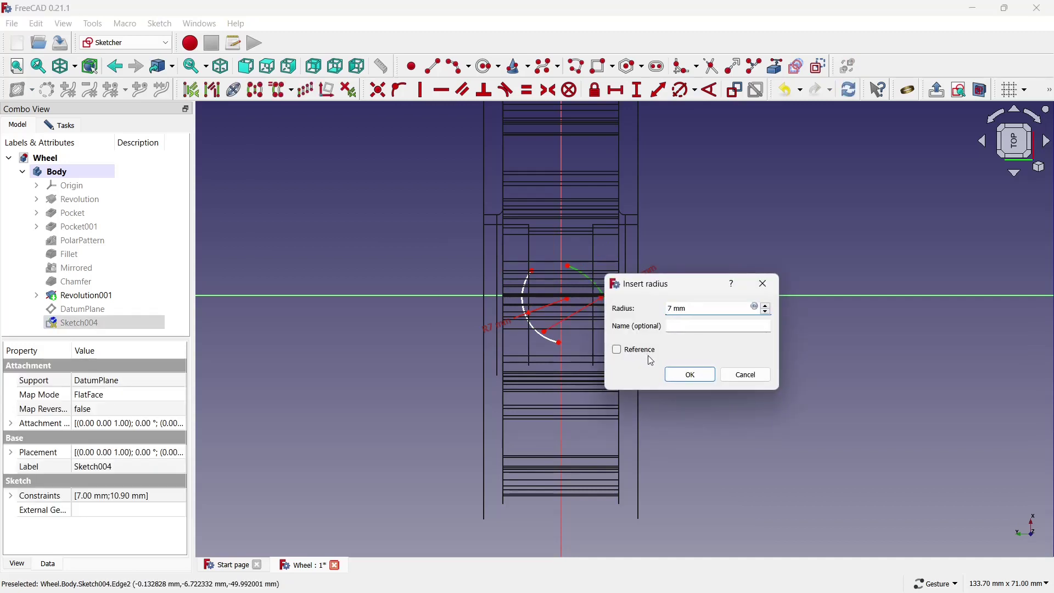
pyautogui.click(686, 374)
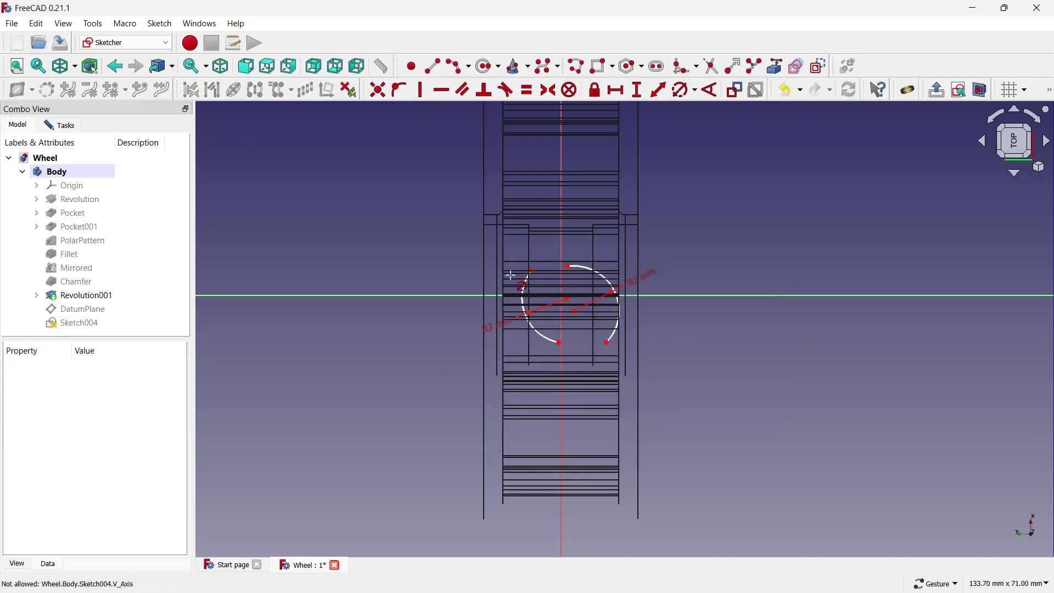
# - Drag the arc endpoints so the right arc reaches the vertical axis, forming the hook curve
pyautogui.moveTo(533, 271); pyautogui.dragTo(517, 283)
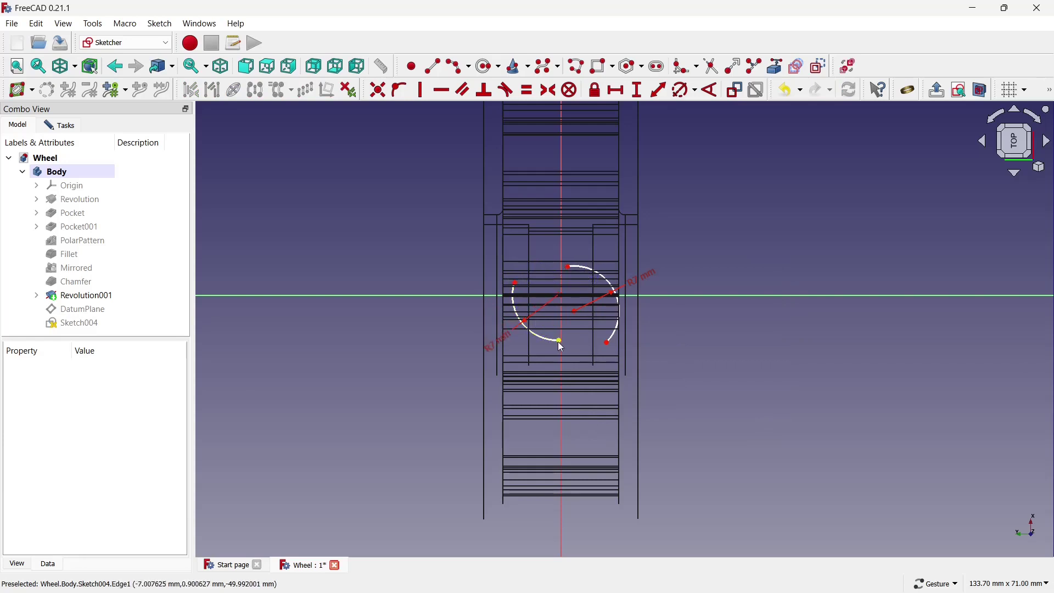
pyautogui.moveTo(560, 340); pyautogui.dragTo(570, 339)
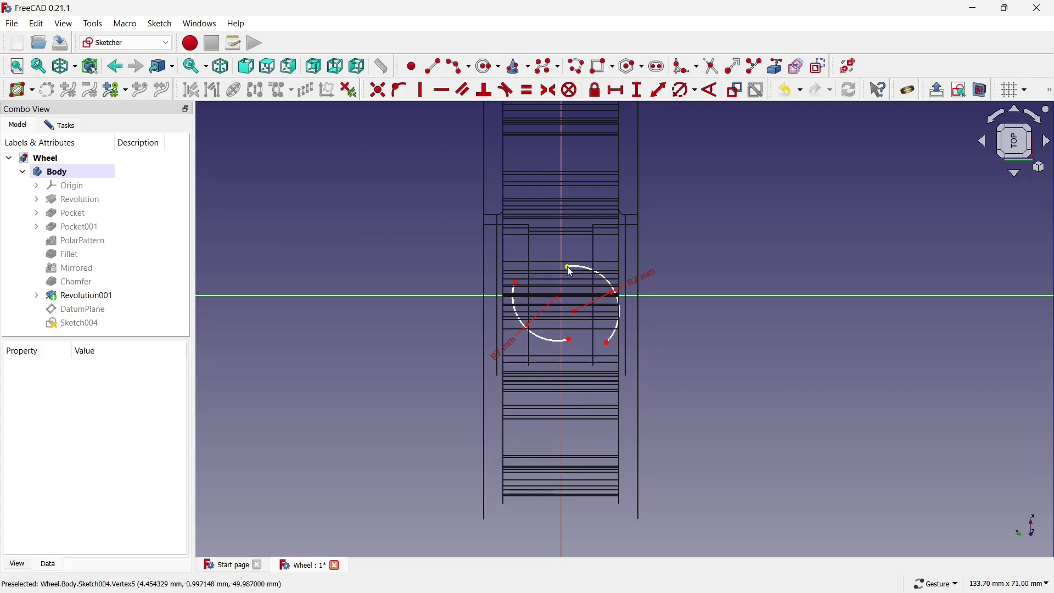
pyautogui.moveTo(567, 266); pyautogui.dragTo(553, 278)
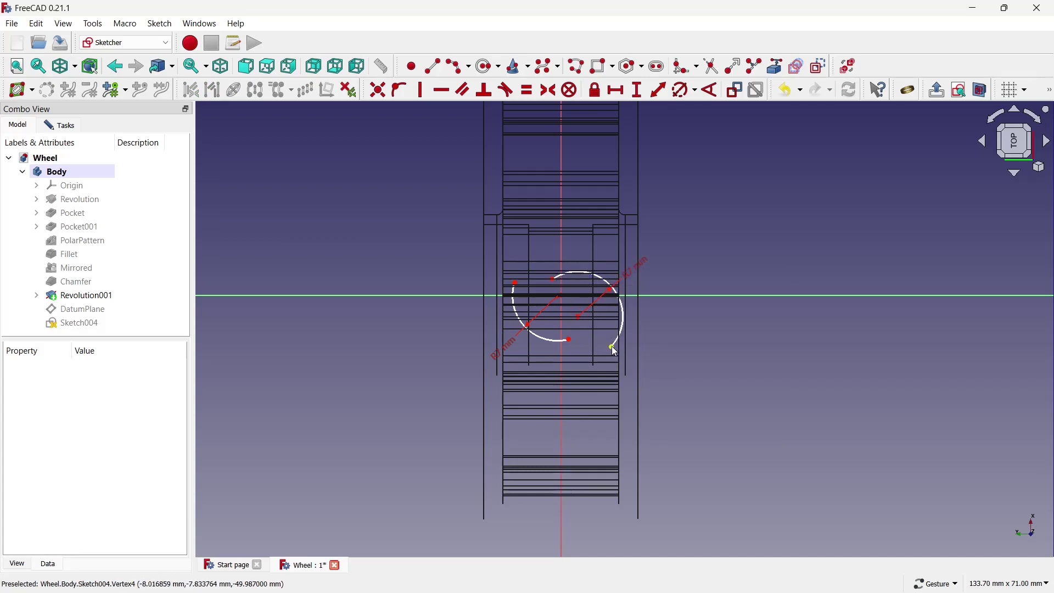
pyautogui.moveTo(612, 346)
pyautogui.mouseDown()
pyautogui.moveTo(592, 312)
pyautogui.moveTo(611, 325)
pyautogui.mouseUp()
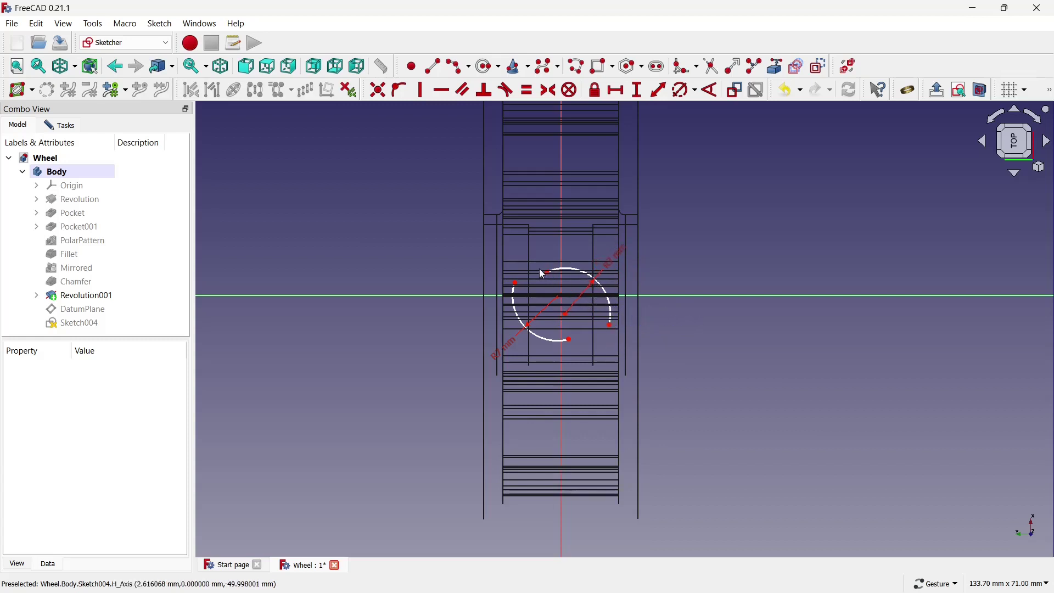
pyautogui.moveTo(556, 273); pyautogui.dragTo(562, 270)
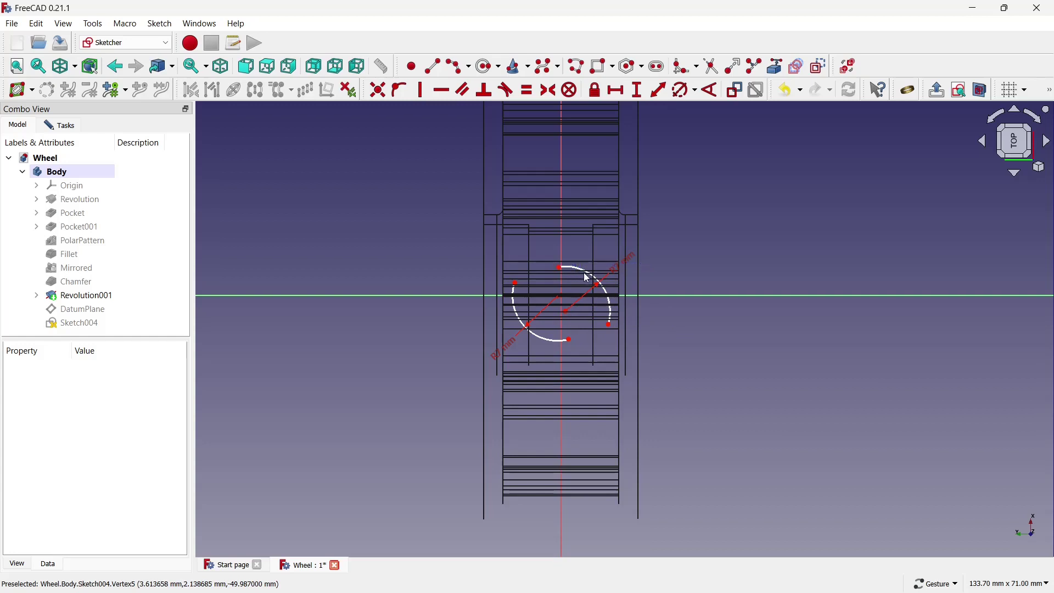
pyautogui.moveTo(589, 278); pyautogui.dragTo(598, 290, button='right')
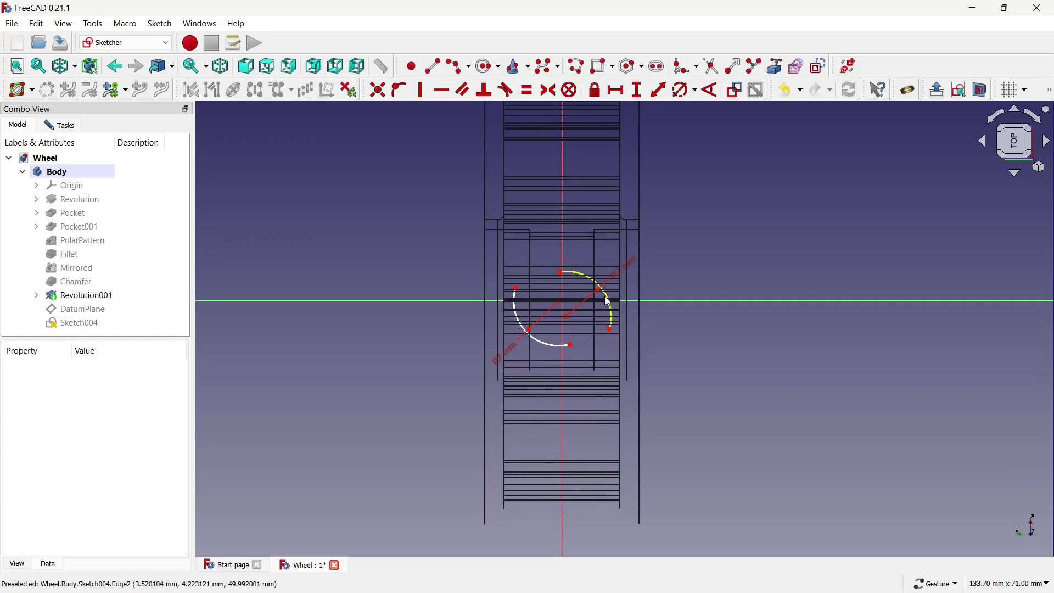
pyautogui.moveTo(607, 301); pyautogui.dragTo(606, 307)
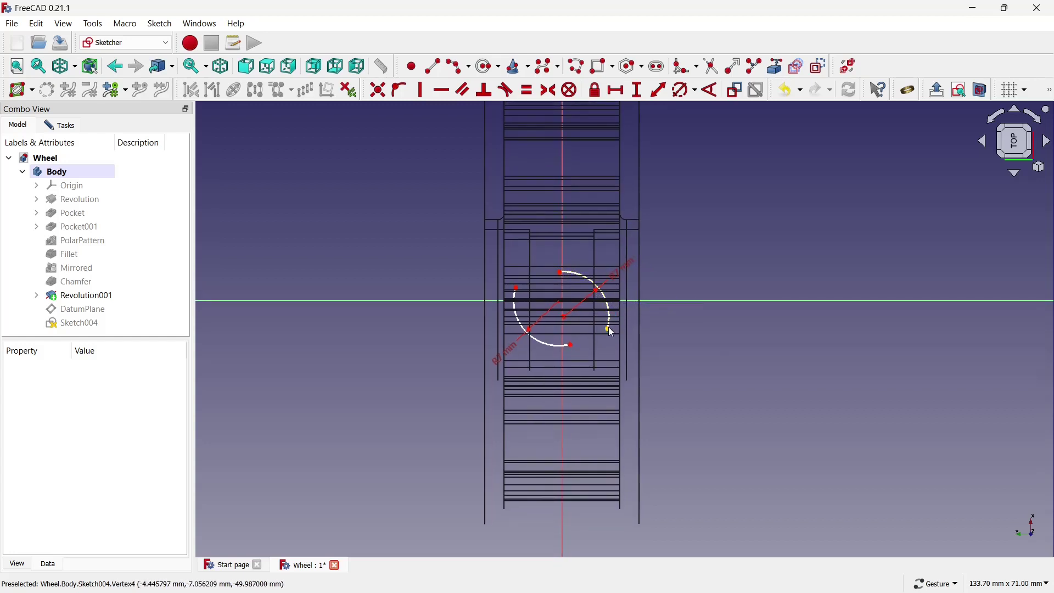
# - Draw a 3-point outer arc running parallel beside the left arc
pyautogui.click(455, 65)
pyautogui.scroll(3, 563, 329)
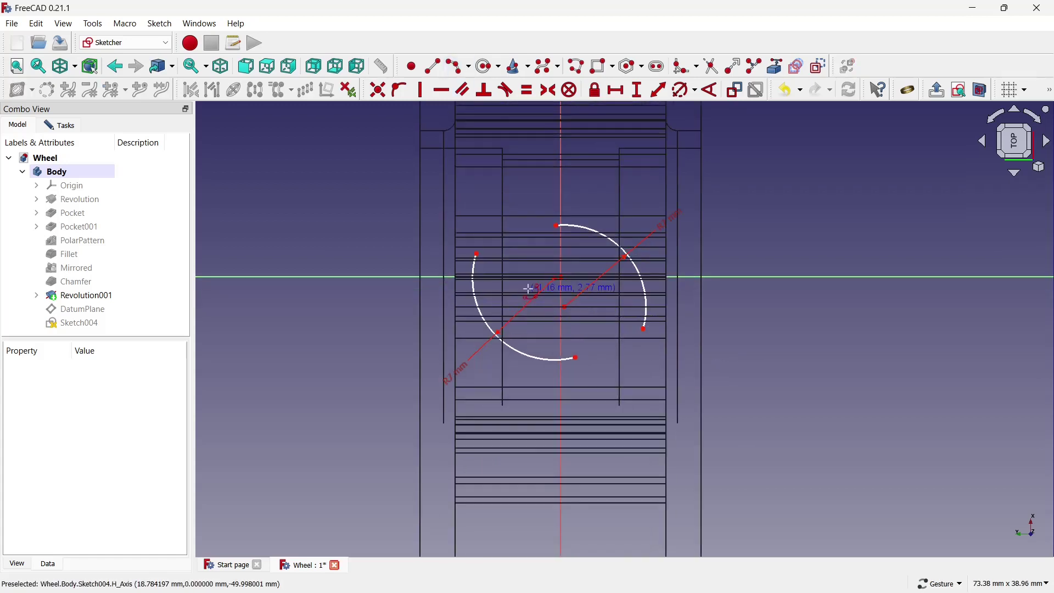
pyautogui.click(477, 253)
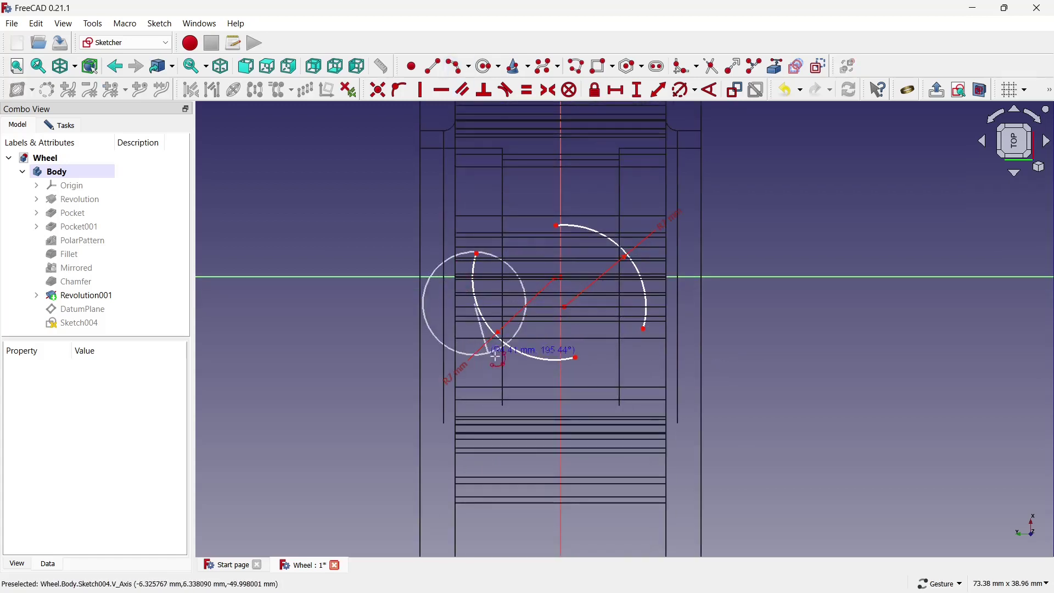
pyautogui.click(577, 370)
pyautogui.click(456, 307)
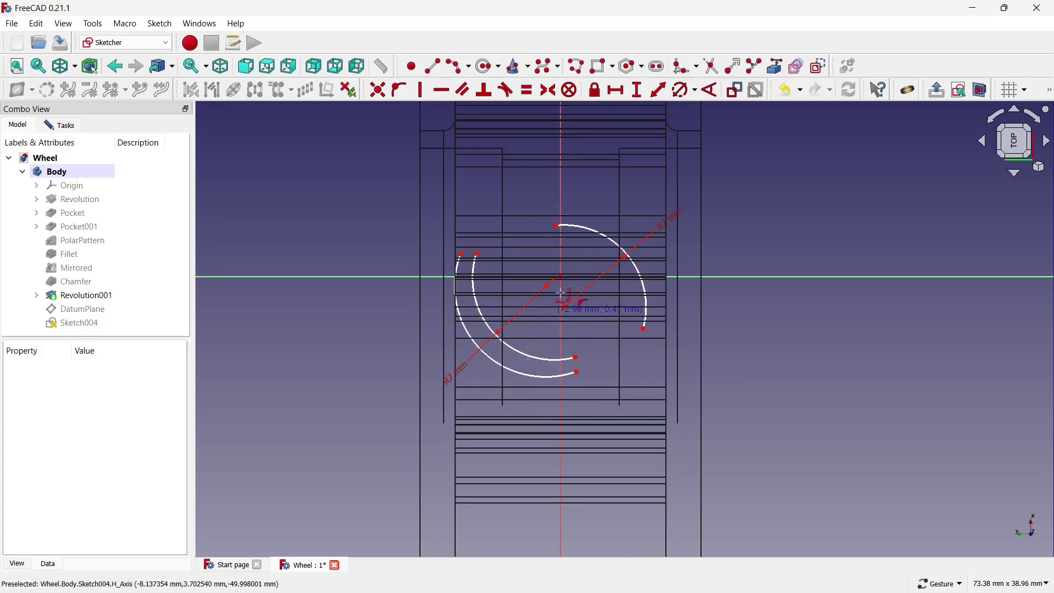
# - Draw a 3-point inner arc running parallel inside the right arc
pyautogui.click(553, 233)
pyautogui.click(634, 330)
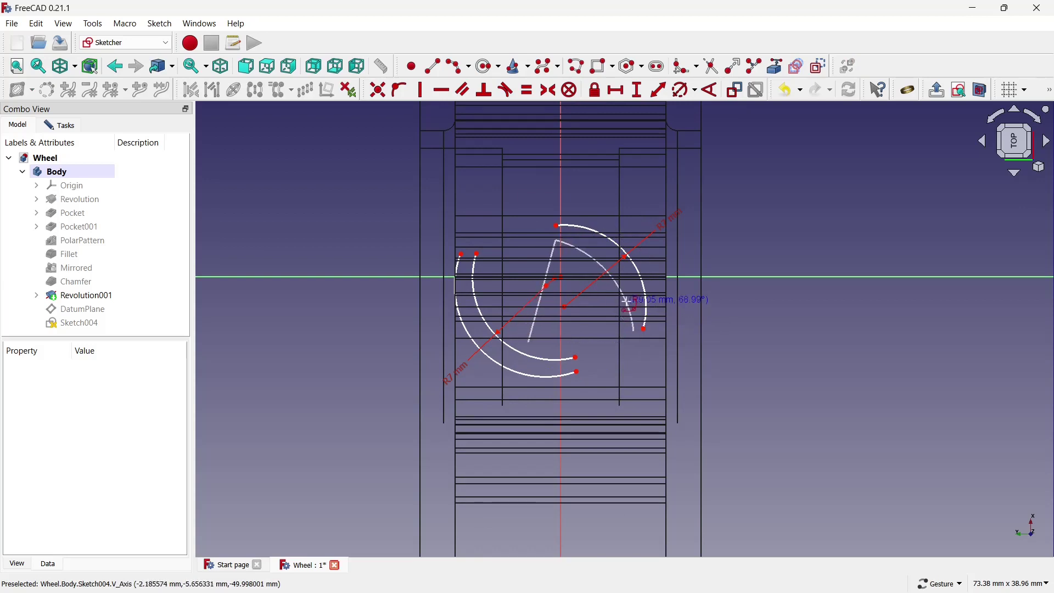
pyautogui.click(616, 296)
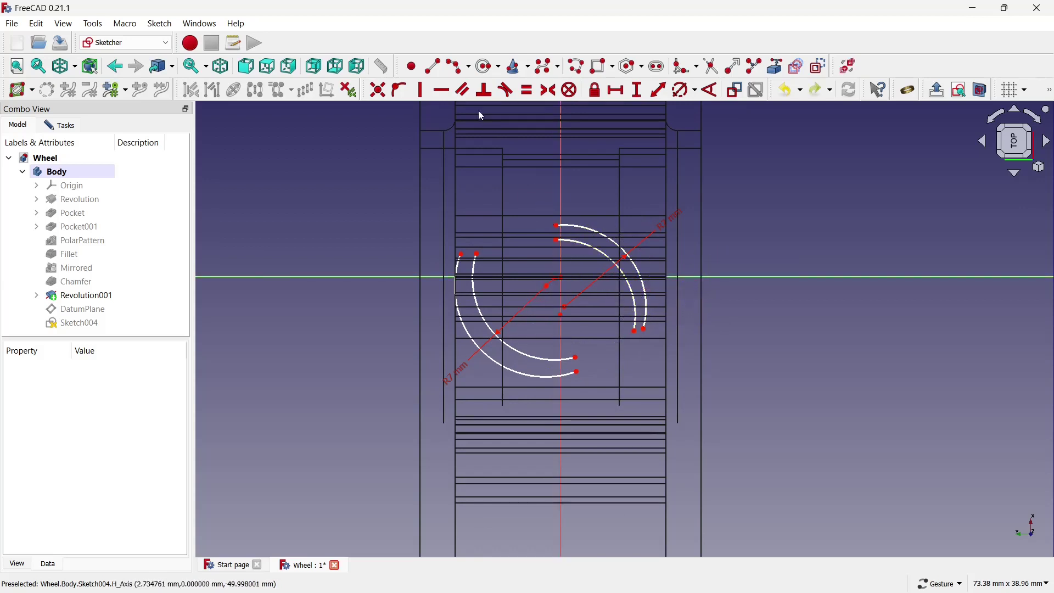
pyautogui.click(443, 66)
pyautogui.scroll(2, 499, 224)
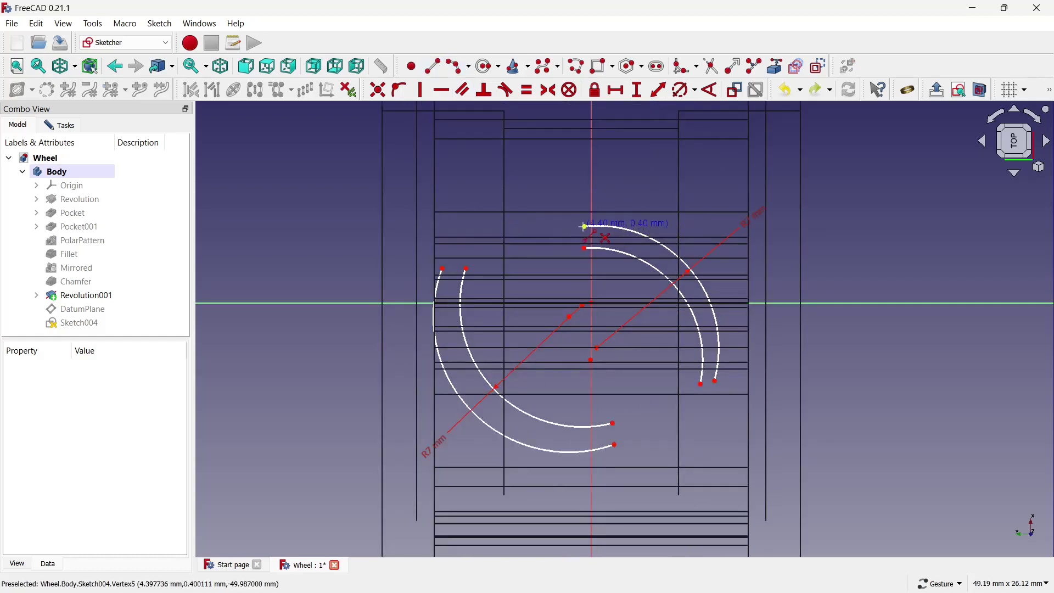
# - Close both arc bands' open ends with short lines and adjust the left inner arc's lower end
pyautogui.click(585, 248)
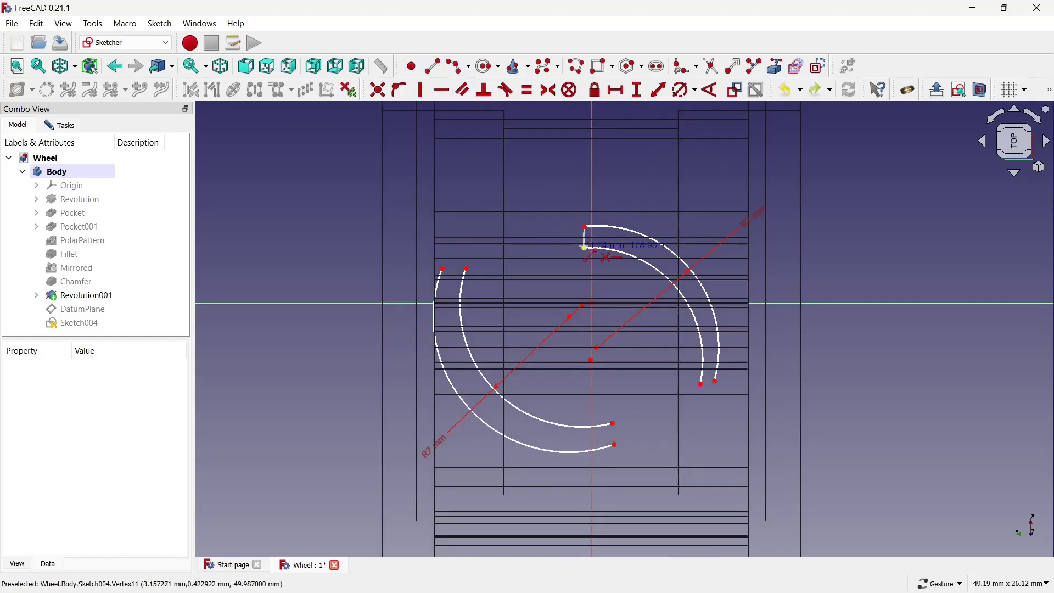
pyautogui.click(716, 381)
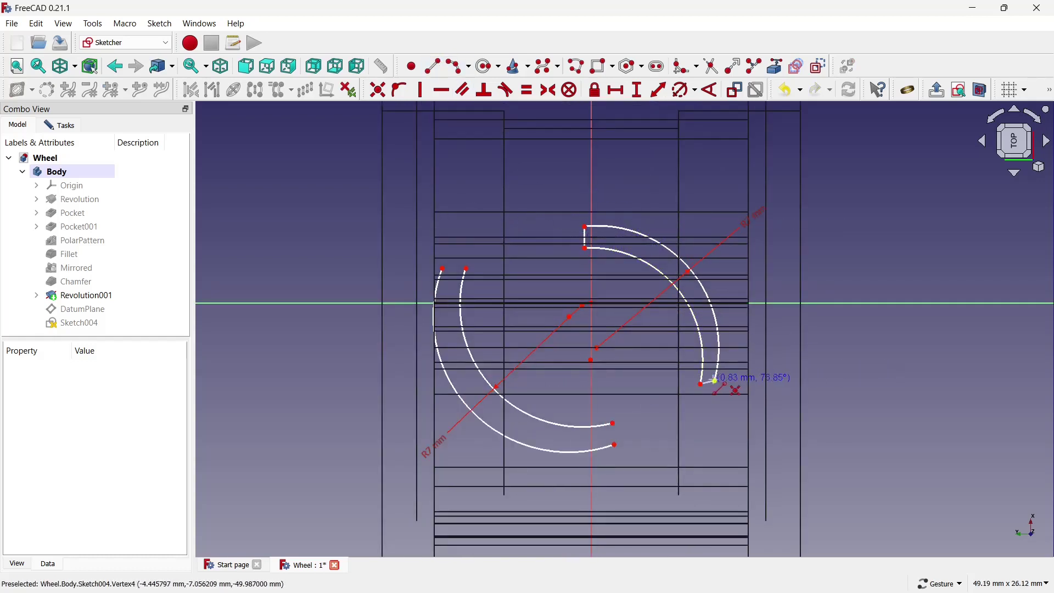
pyautogui.click(614, 424)
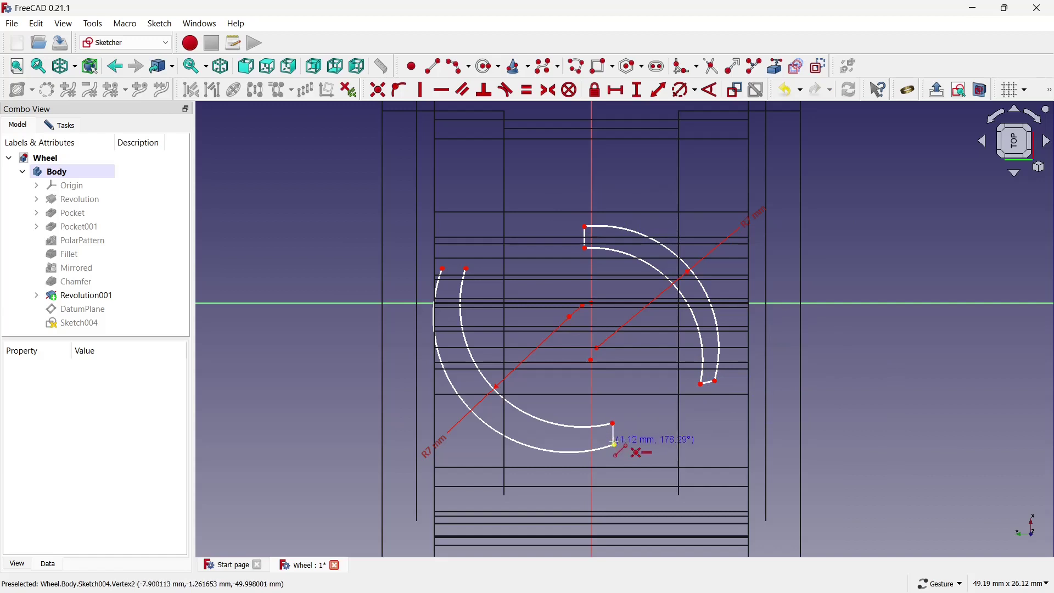
pyautogui.click(615, 444)
pyautogui.click(443, 268)
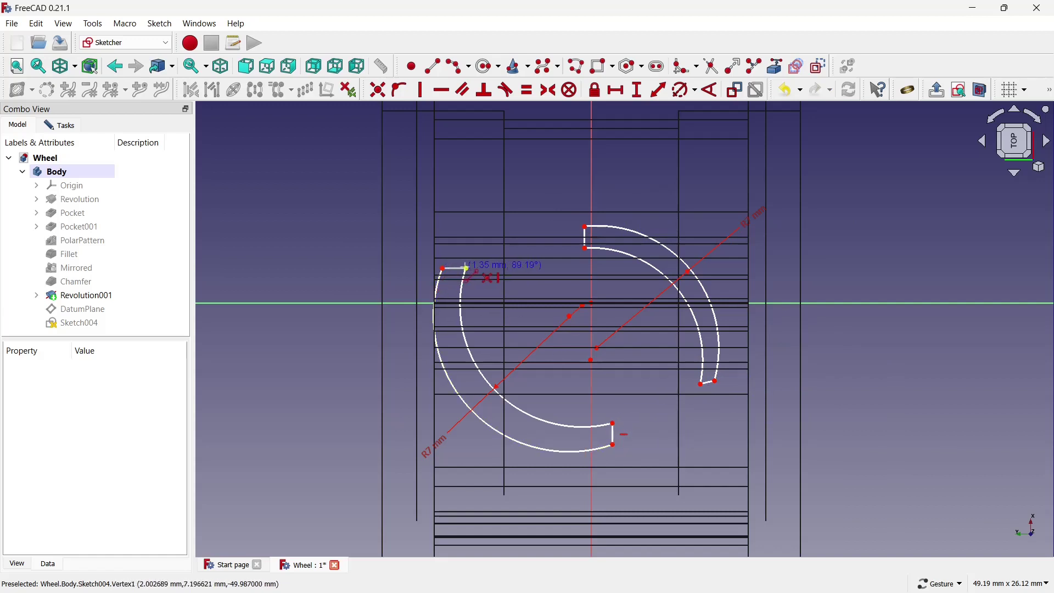
pyautogui.click(467, 269)
pyautogui.moveTo(463, 296); pyautogui.dragTo(473, 295)
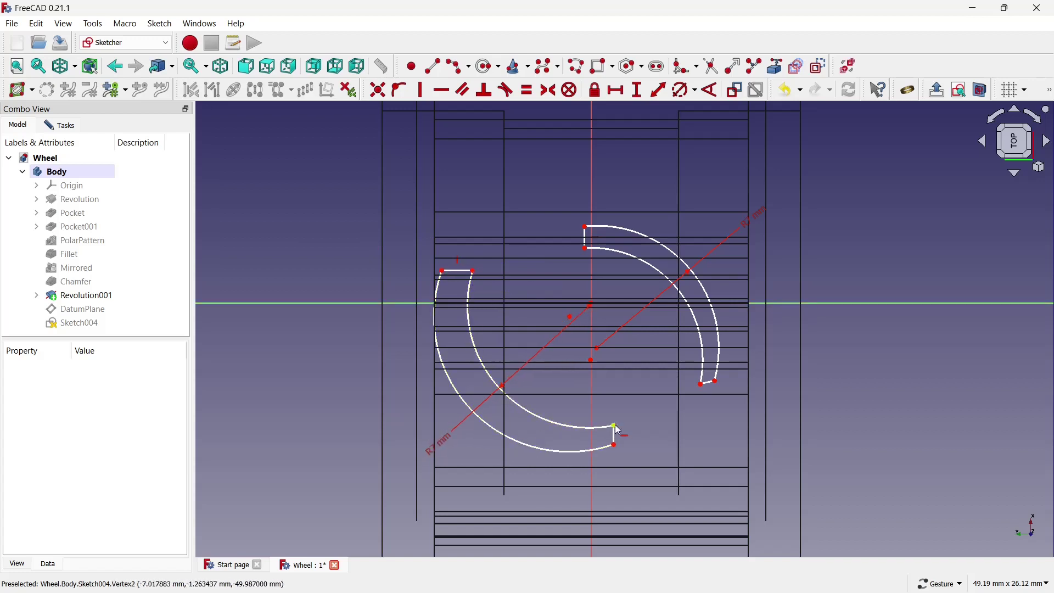
pyautogui.moveTo(614, 426); pyautogui.dragTo(603, 429)
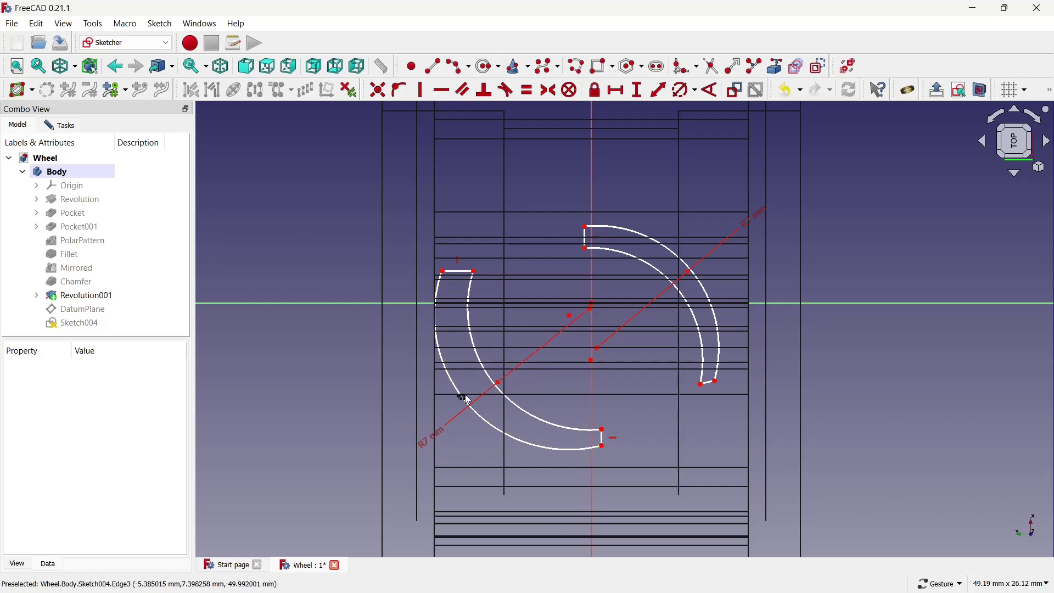
# - Give the left outer arc a 7 mm radius and drag its ends outward into place
pyautogui.click(684, 89)
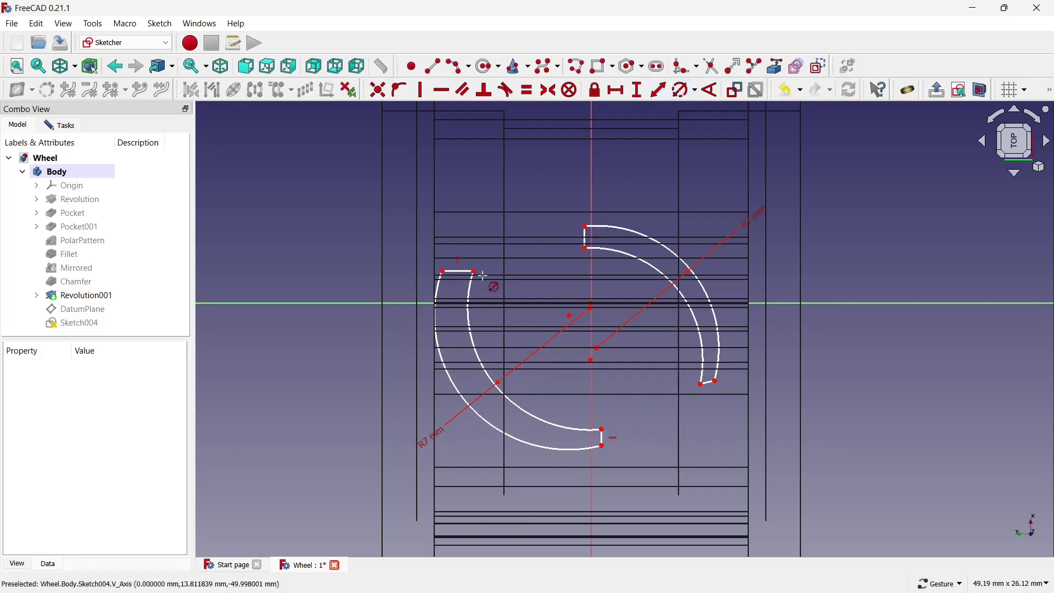
pyautogui.click(435, 316)
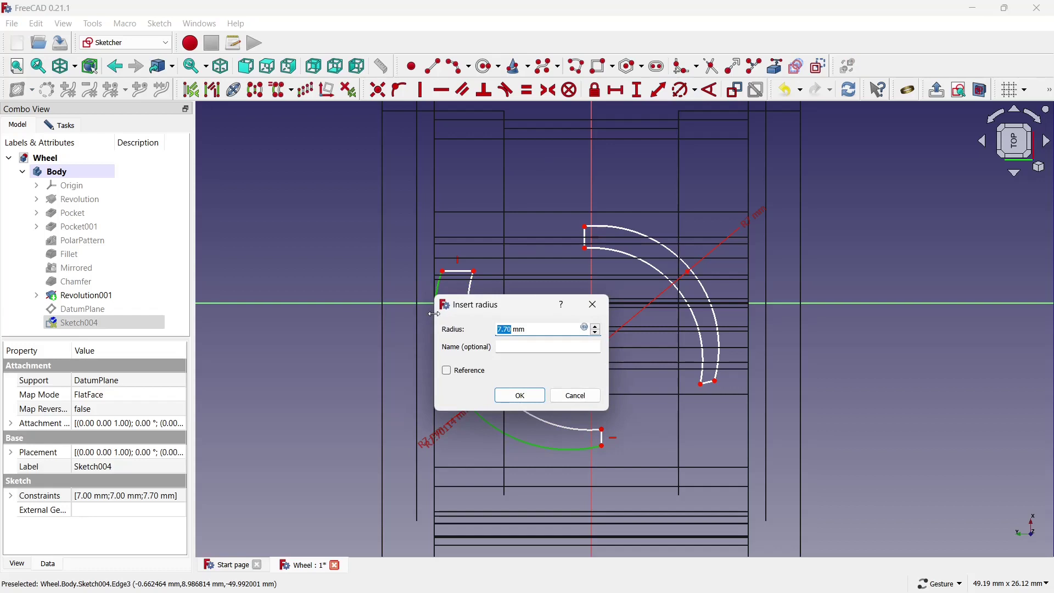
pyautogui.click(499, 395)
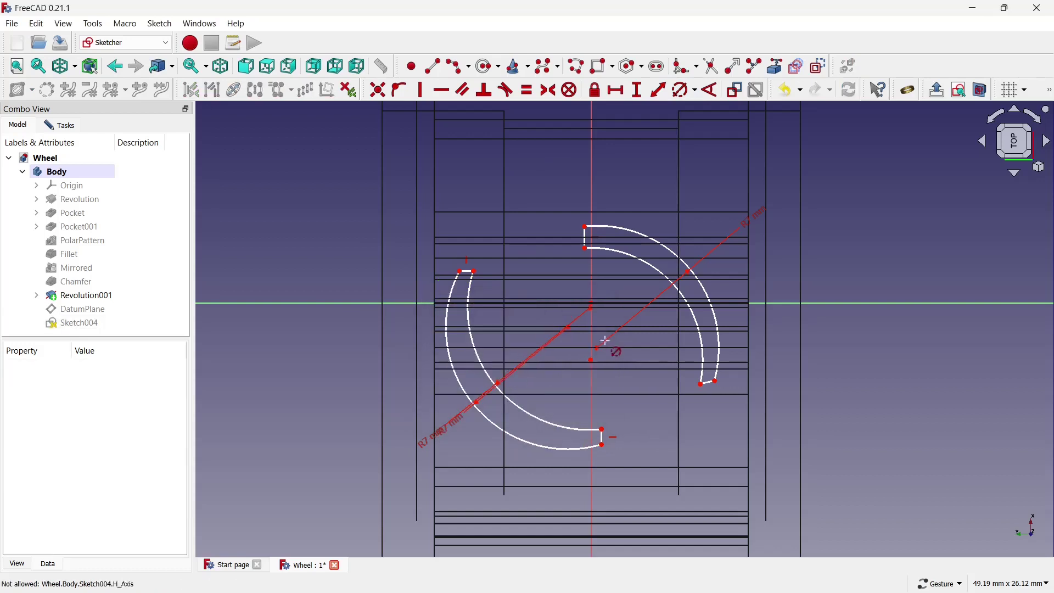
pyautogui.moveTo(457, 271); pyautogui.dragTo(444, 272)
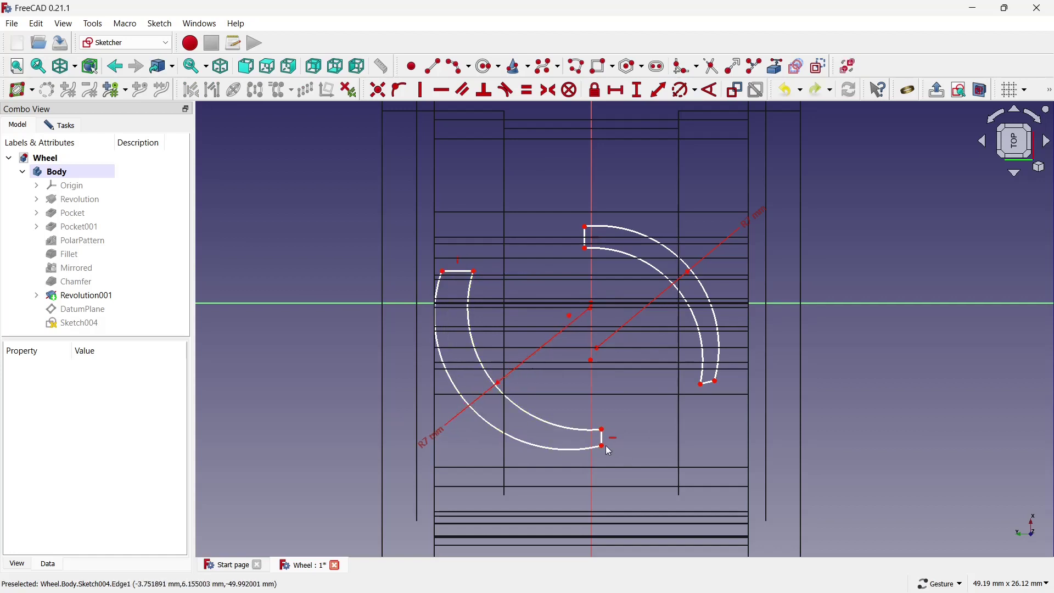
pyautogui.moveTo(604, 446); pyautogui.dragTo(605, 449)
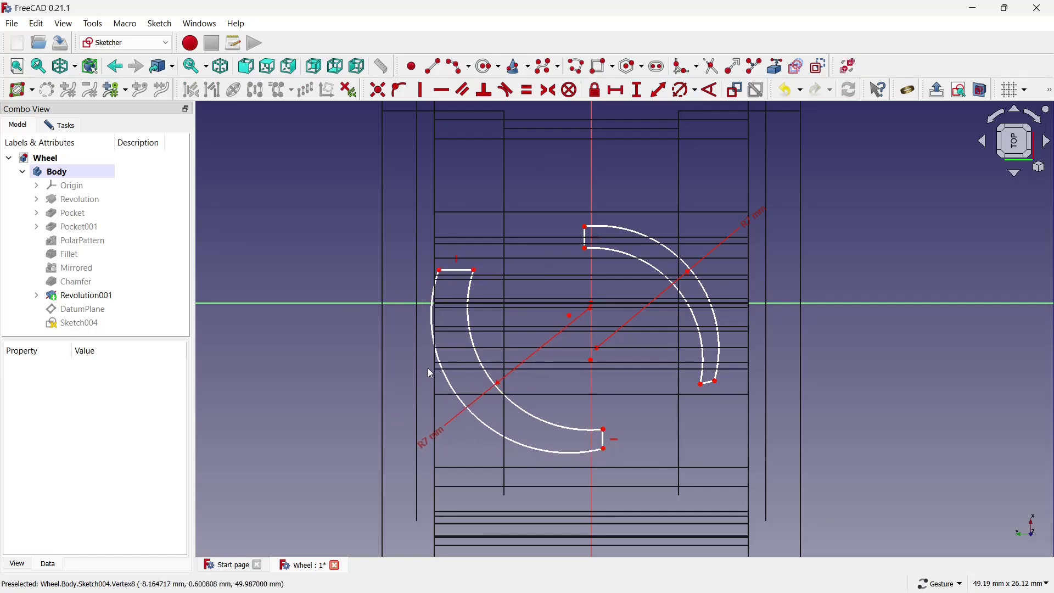
pyautogui.moveTo(441, 271); pyautogui.dragTo(450, 269)
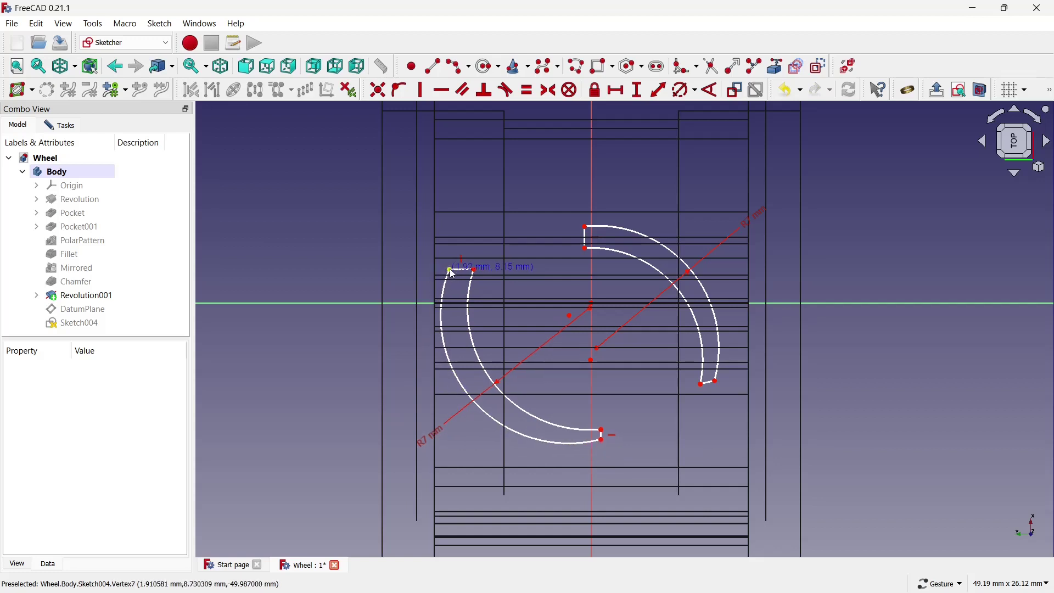
pyautogui.moveTo(602, 442); pyautogui.dragTo(601, 445)
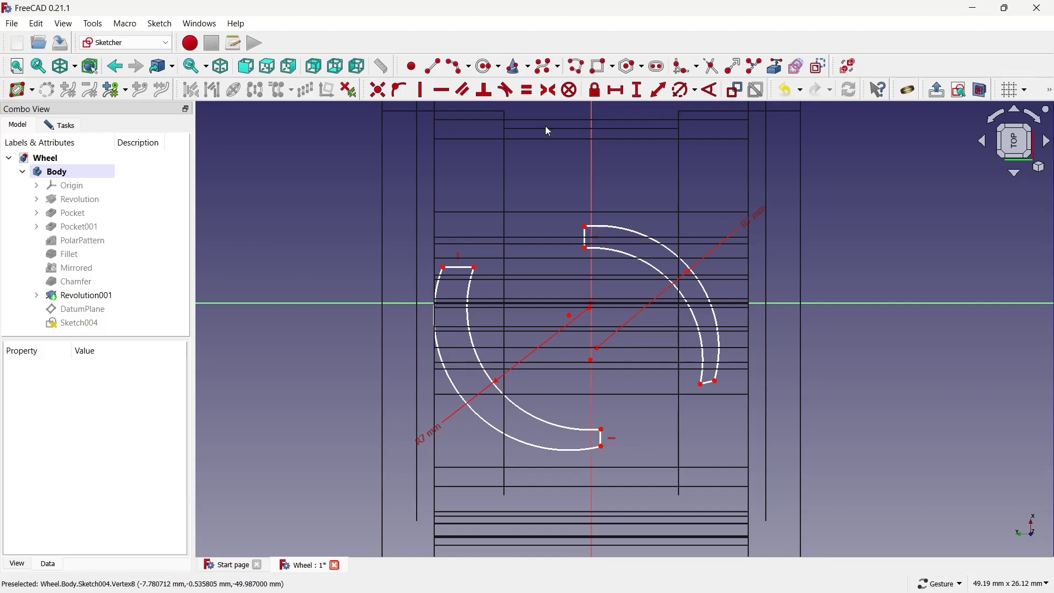
# - Constrain the short end edges of the slots to 1 mm length
pyautogui.click(616, 90)
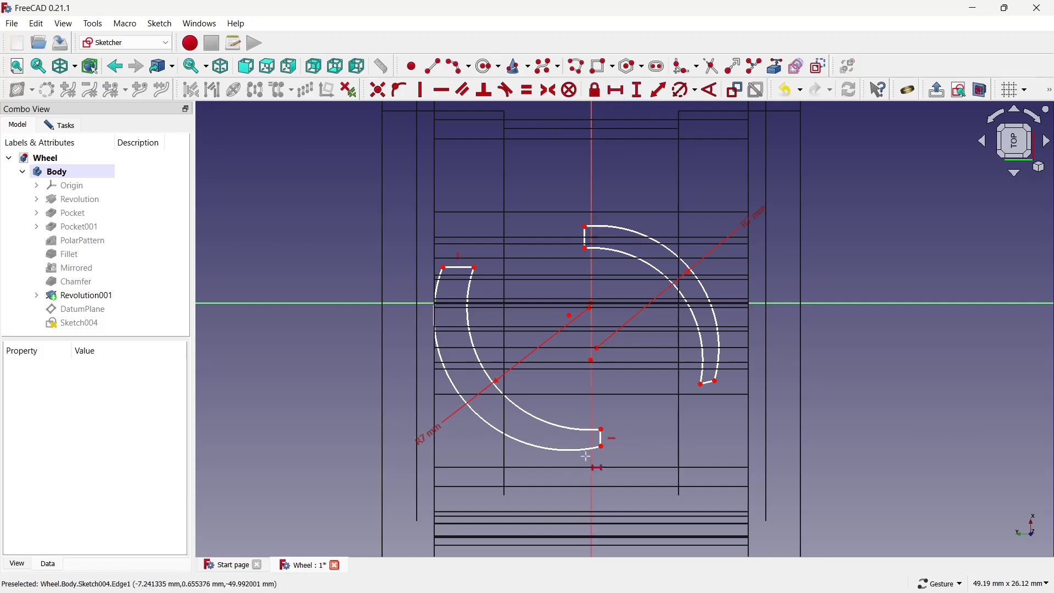
pyautogui.click(601, 437)
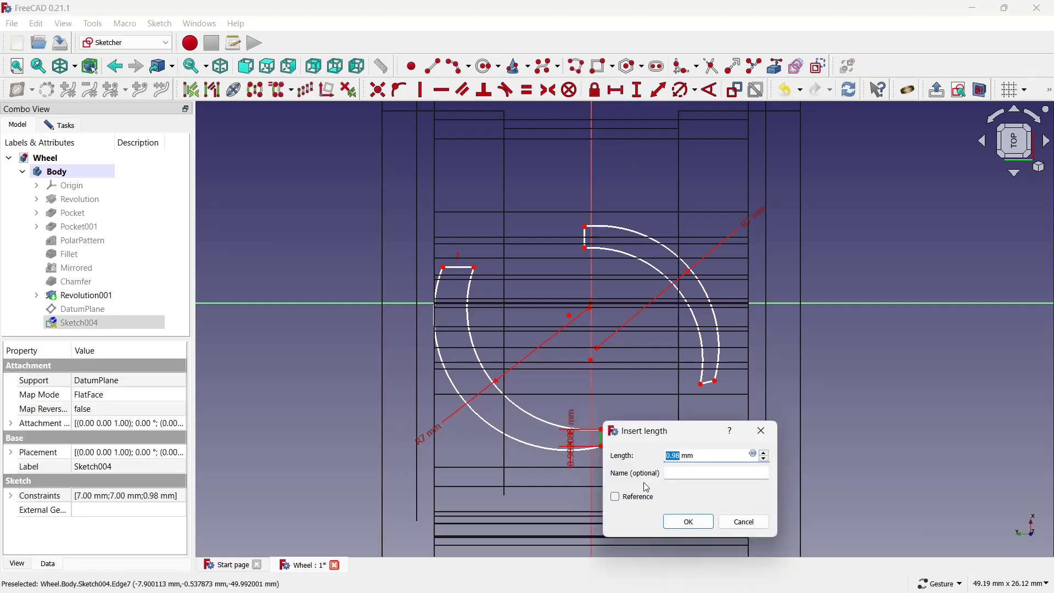
pyautogui.click(687, 520)
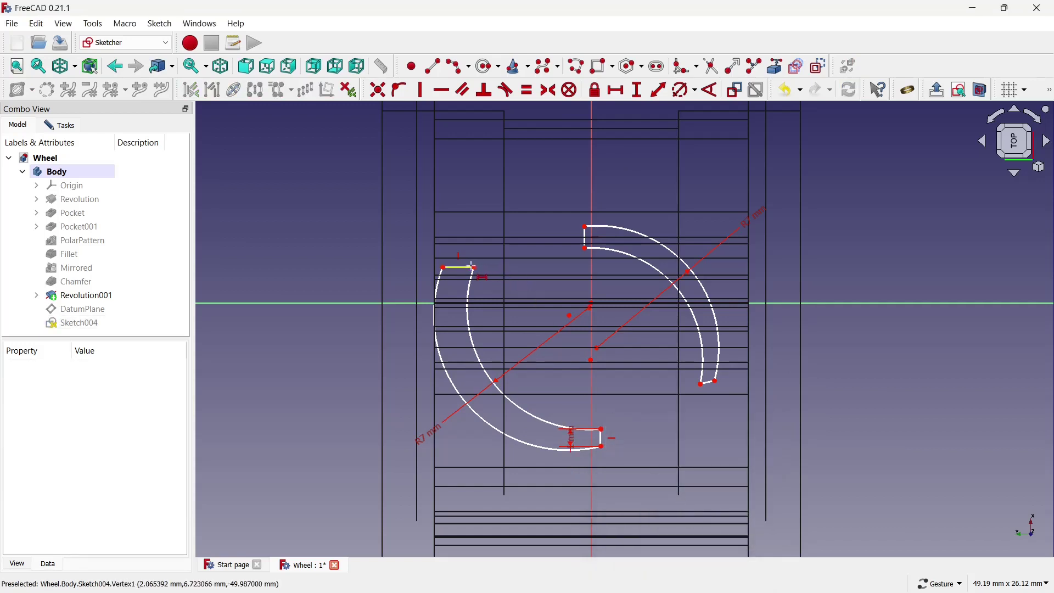
pyautogui.click(467, 267)
pyautogui.write('1')
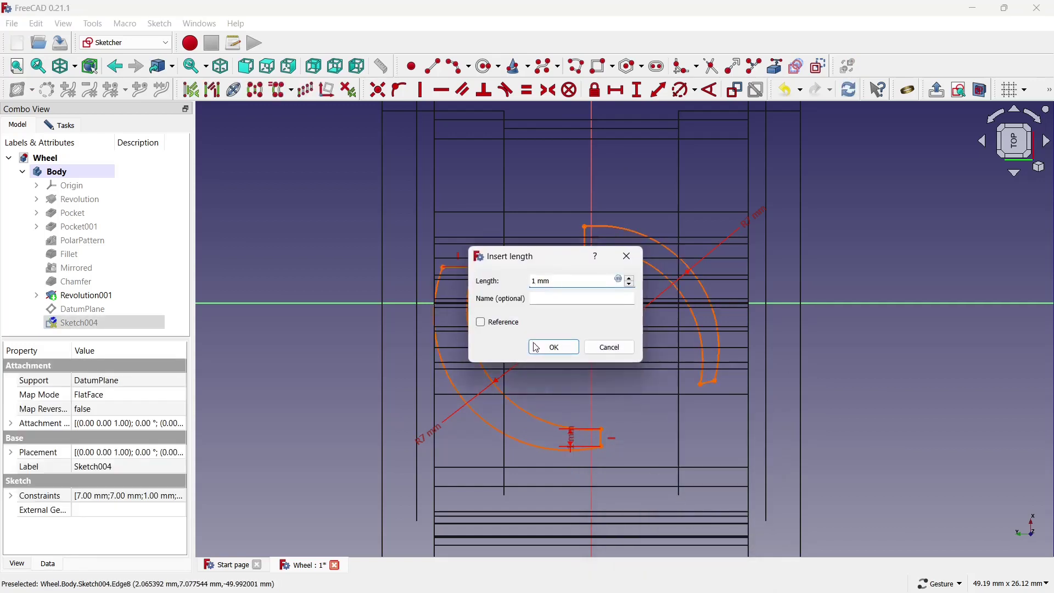
pyautogui.click(552, 347)
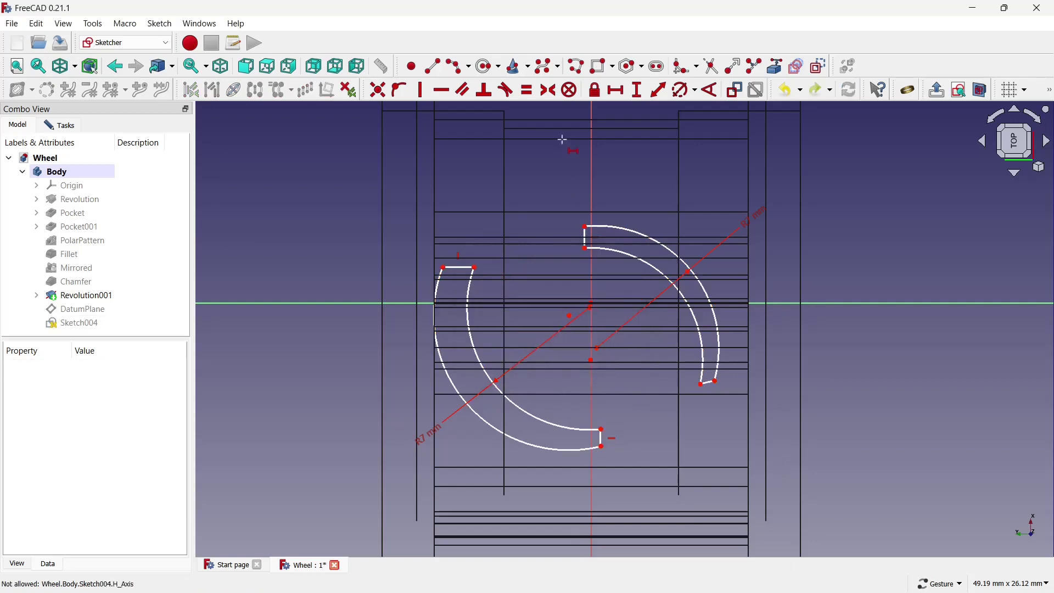
pyautogui.click(637, 90)
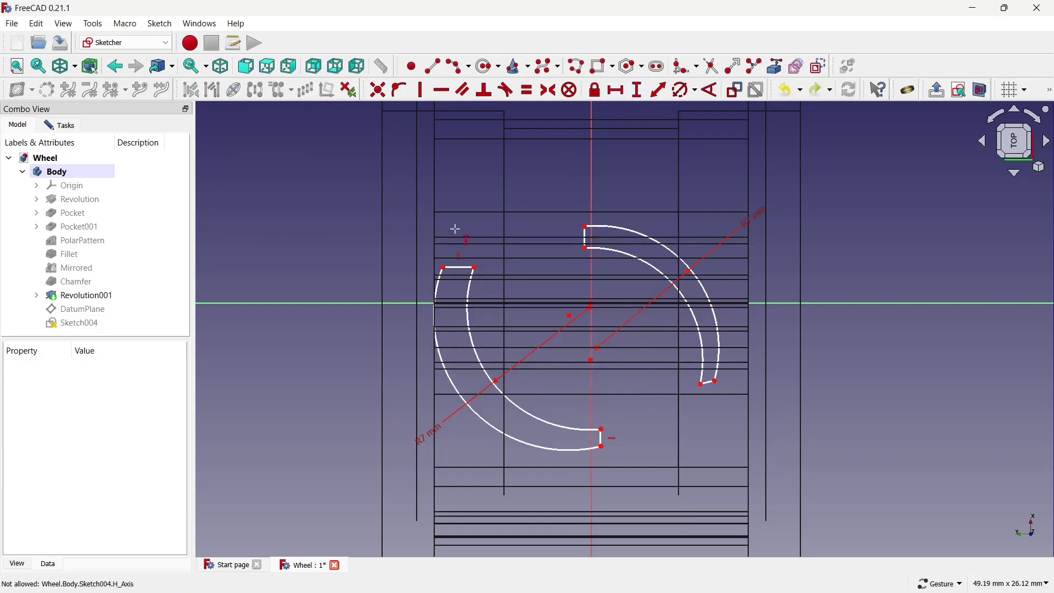
pyautogui.click(460, 267)
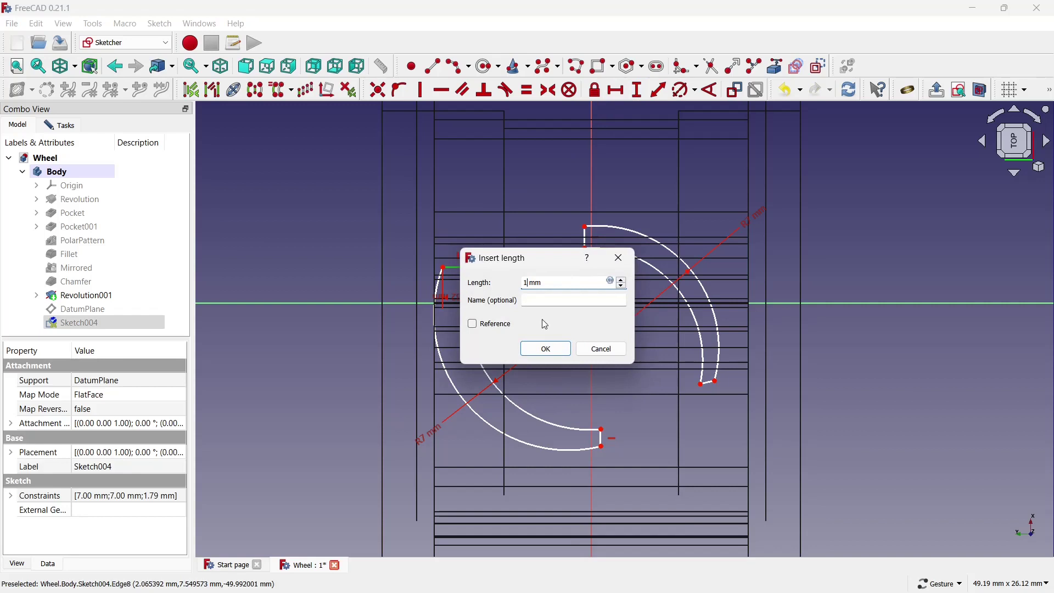
pyautogui.click(546, 349)
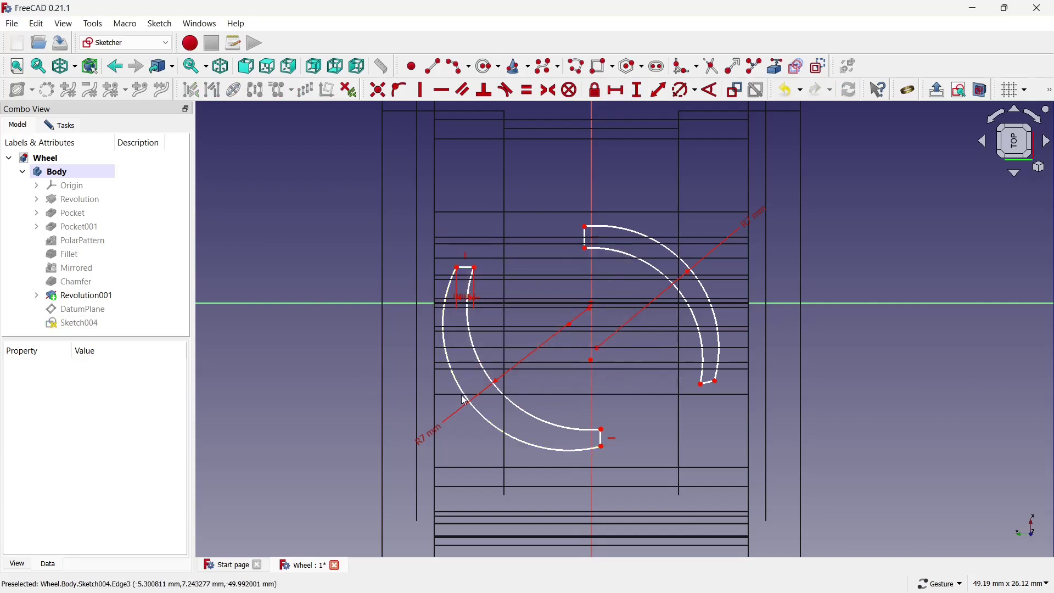
# - Drag the slot arc endpoints to reshape the right band's lower end
pyautogui.moveTo(466, 396); pyautogui.dragTo(477, 405)
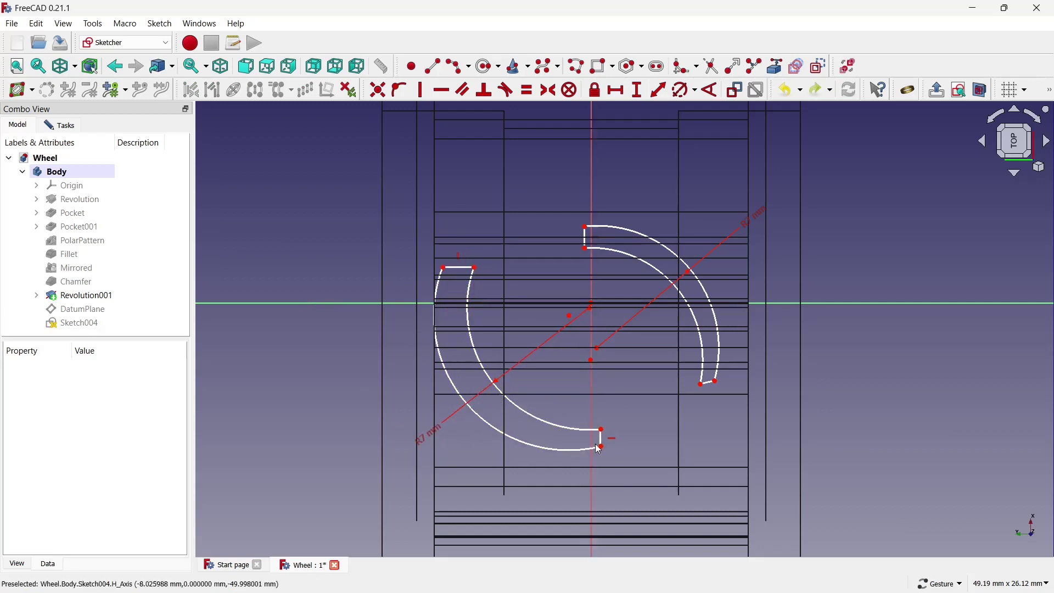
pyautogui.moveTo(597, 445); pyautogui.dragTo(686, 417)
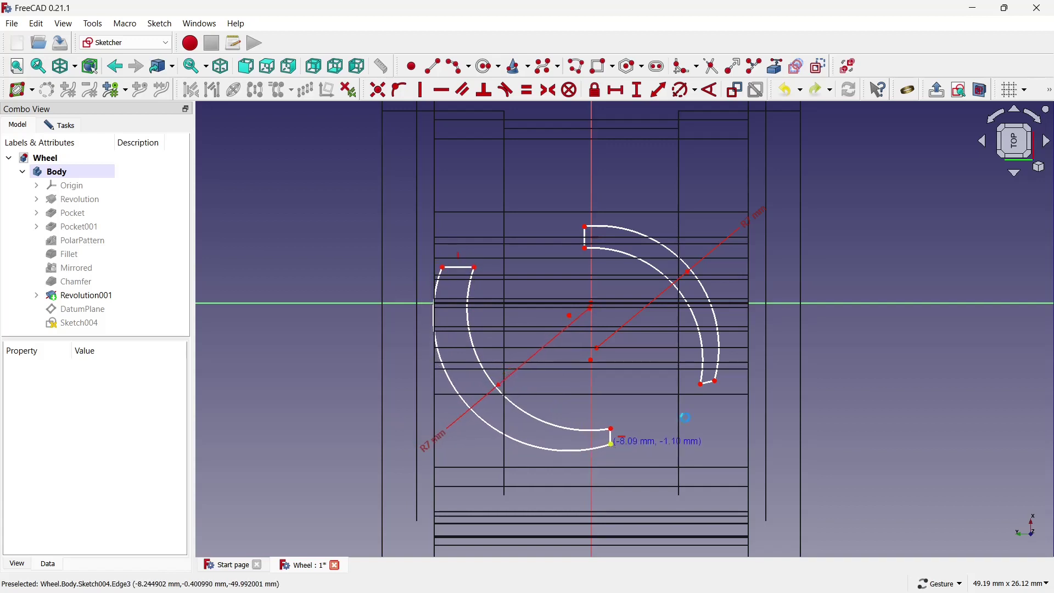
pyautogui.scroll(-2, 640, 357)
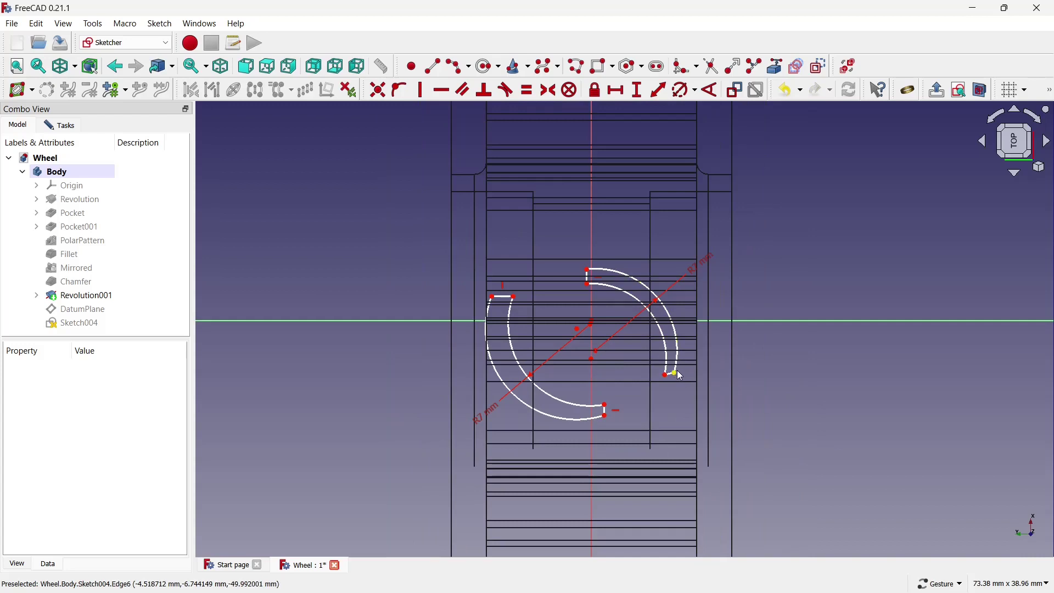
pyautogui.moveTo(681, 376); pyautogui.dragTo(680, 378)
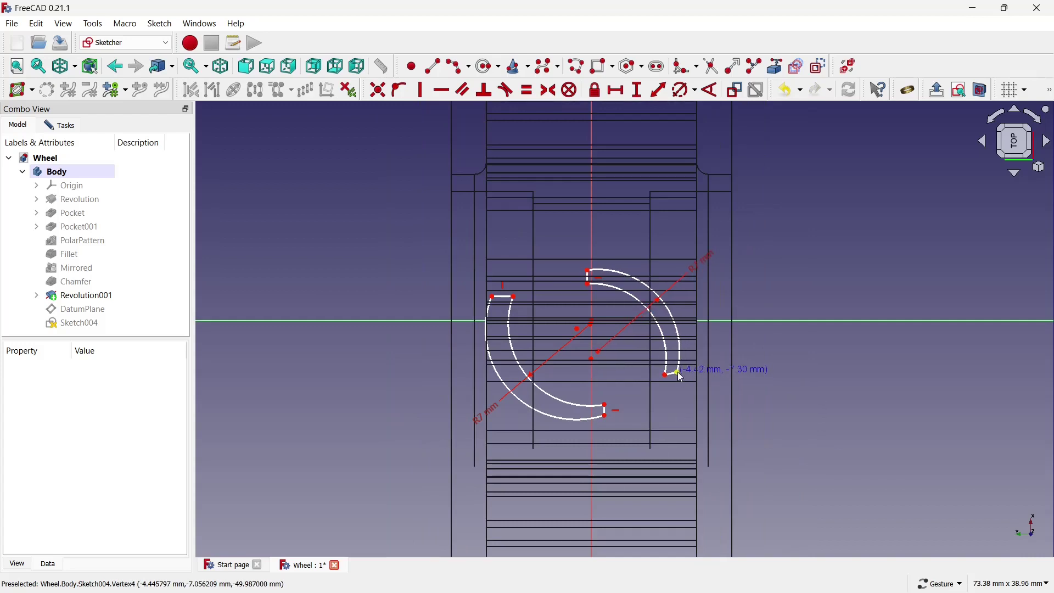
pyautogui.moveTo(586, 283); pyautogui.dragTo(581, 283)
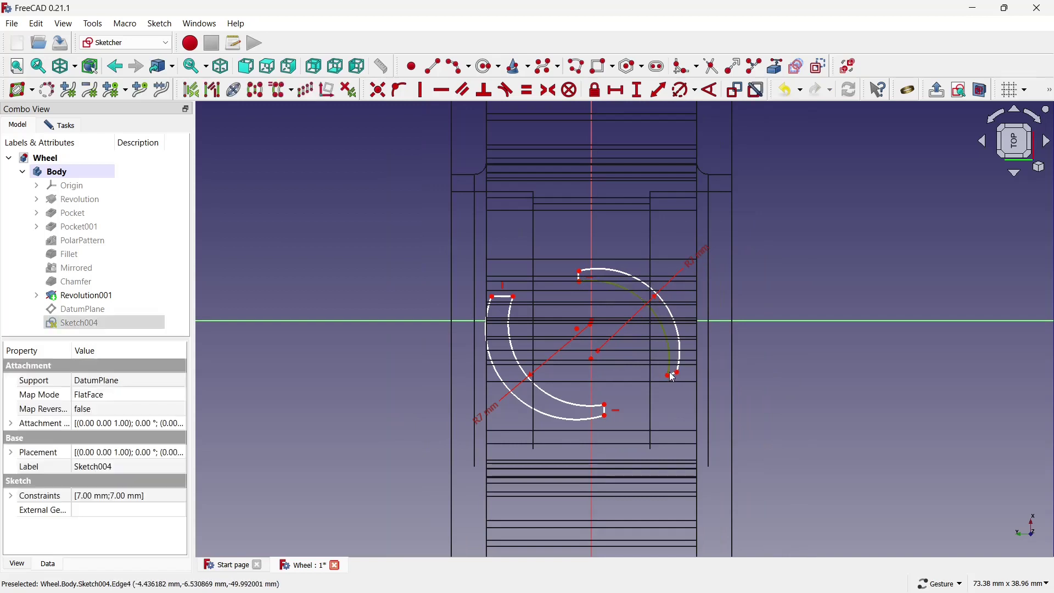
pyautogui.moveTo(667, 375)
pyautogui.mouseDown()
pyautogui.moveTo(665, 386)
pyautogui.moveTo(684, 390)
pyautogui.moveTo(679, 381)
pyautogui.mouseUp()
pyautogui.click(52, 125)
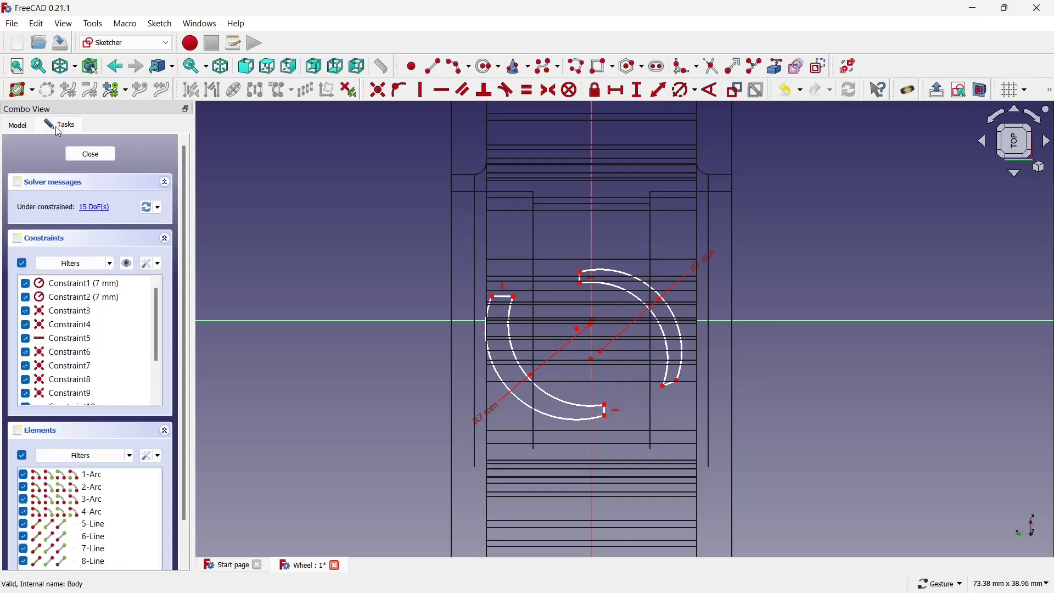
# - Close the groove sketch and switch the draw style to As is
pyautogui.click(90, 151)
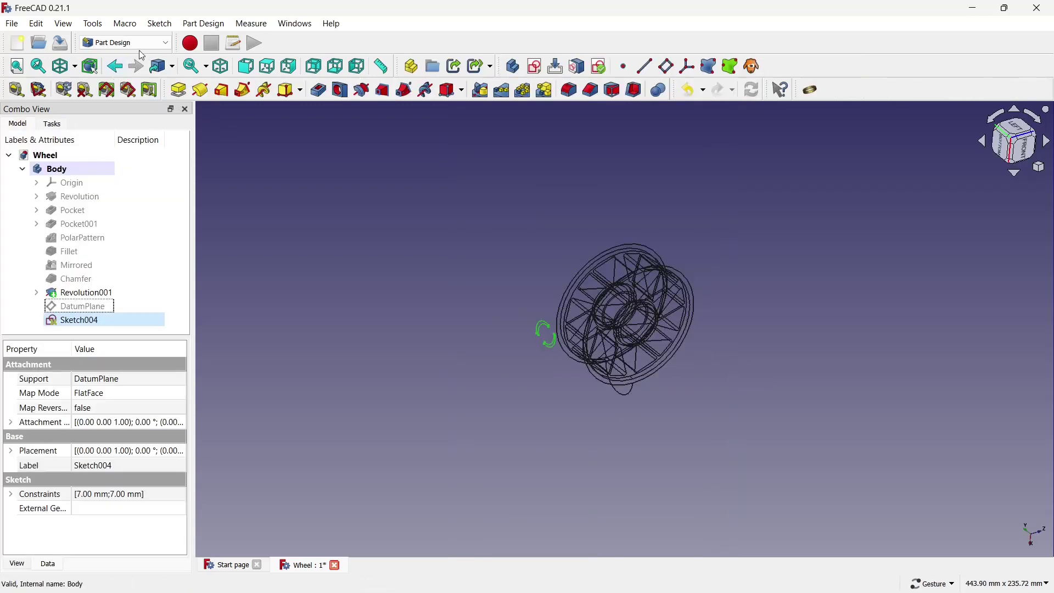
pyautogui.click(76, 68)
pyautogui.click(82, 87)
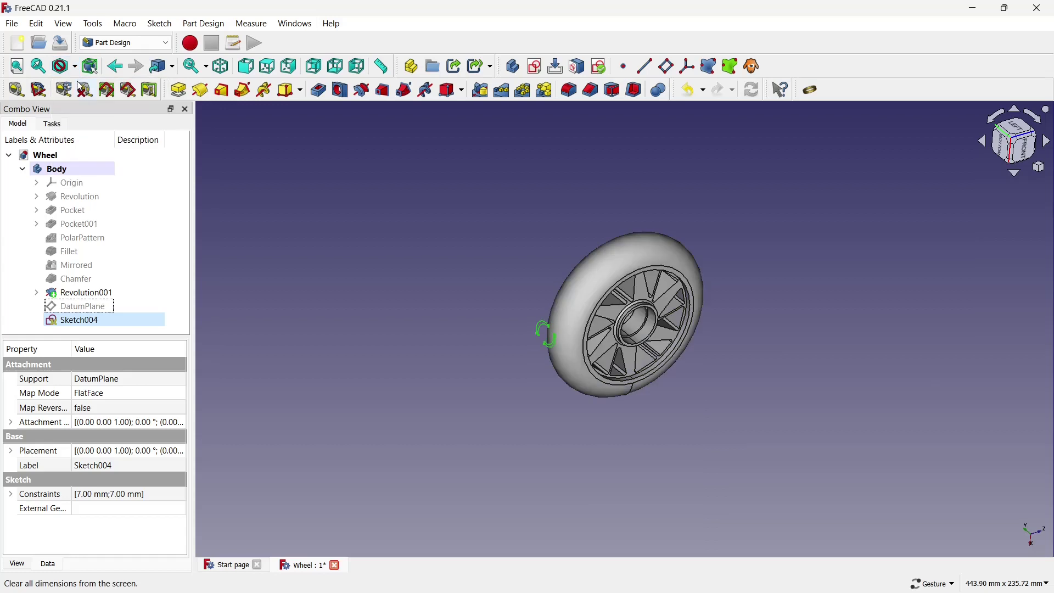
# - Pocket the groove 12 mm into the tire with Reversed ticked, then save the document
pyautogui.click(316, 95)
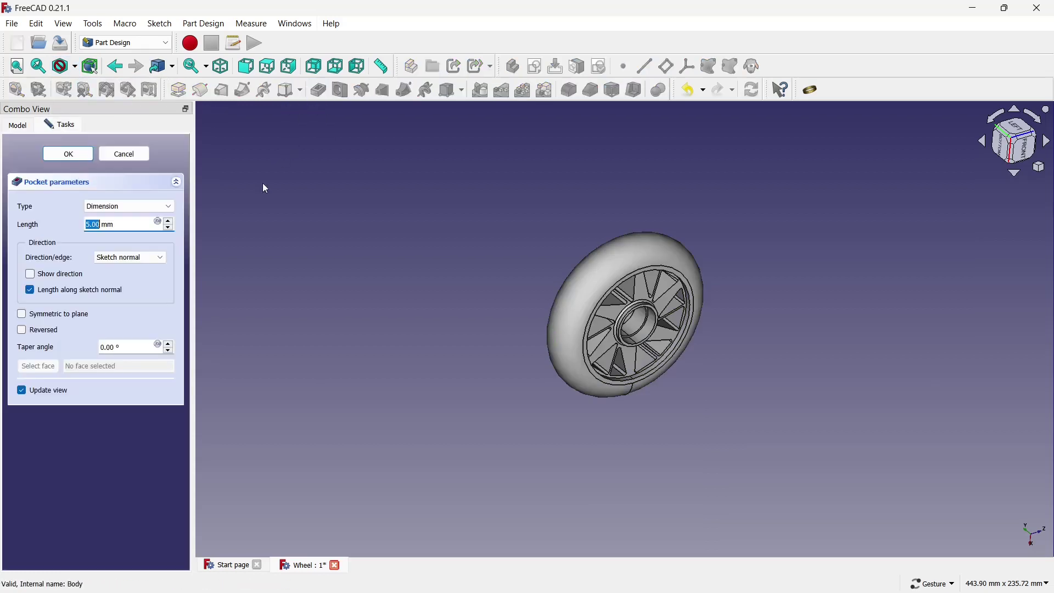
pyautogui.click(49, 328)
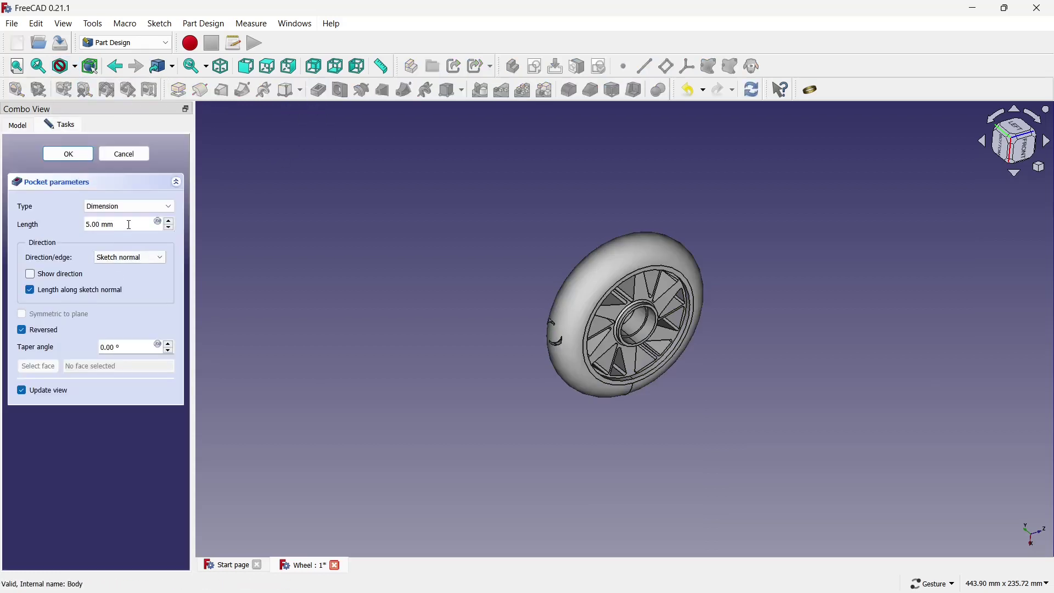
pyautogui.write('12')
pyautogui.moveTo(382, 228)
pyautogui.mouseDown()
pyautogui.moveTo(699, 228)
pyautogui.moveTo(720, 245)
pyautogui.mouseUp()
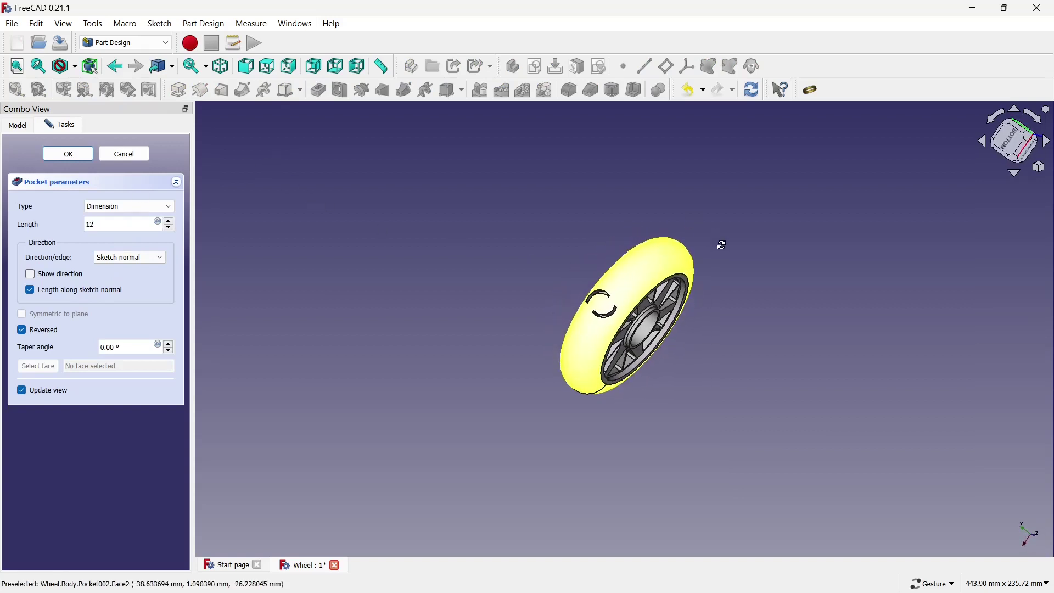
pyautogui.click(82, 159)
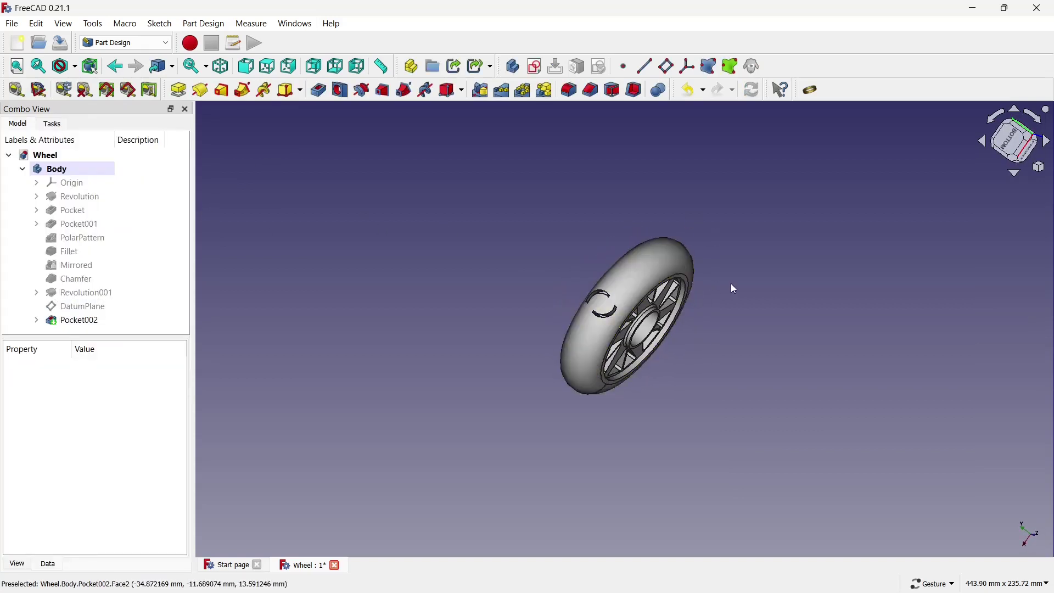
pyautogui.moveTo(730, 283)
pyautogui.mouseDown()
pyautogui.moveTo(698, 318)
pyautogui.moveTo(756, 284)
pyautogui.mouseUp()
pyautogui.scroll(2, 706, 263)
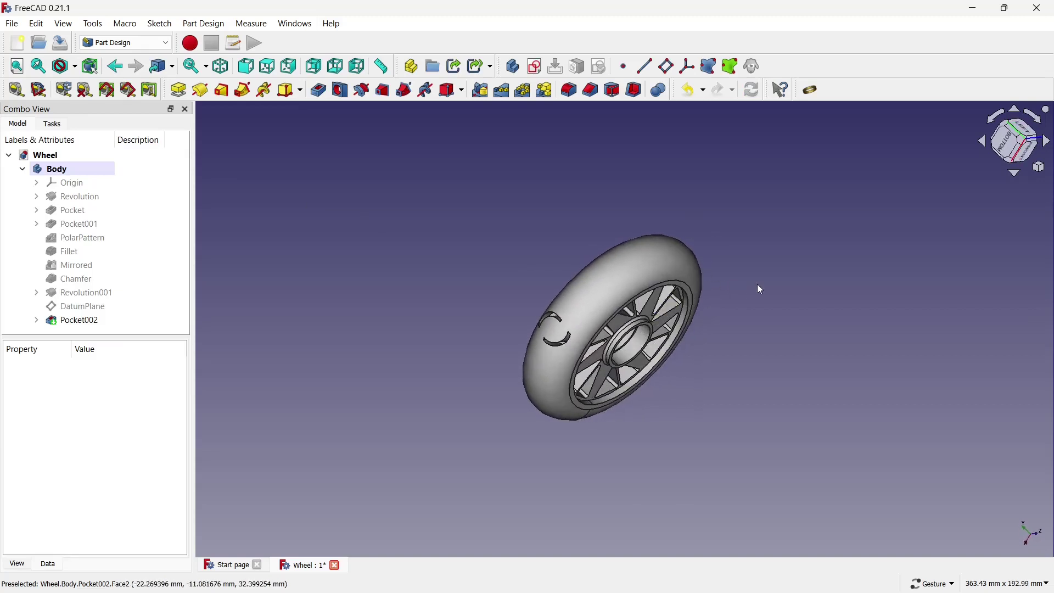
pyautogui.moveTo(608, 302); pyautogui.dragTo(484, 206)
pyautogui.moveTo(467, 283)
pyautogui.mouseDown()
pyautogui.moveTo(522, 331)
pyautogui.moveTo(699, 362)
pyautogui.moveTo(669, 365)
pyautogui.moveTo(732, 331)
pyautogui.mouseUp()
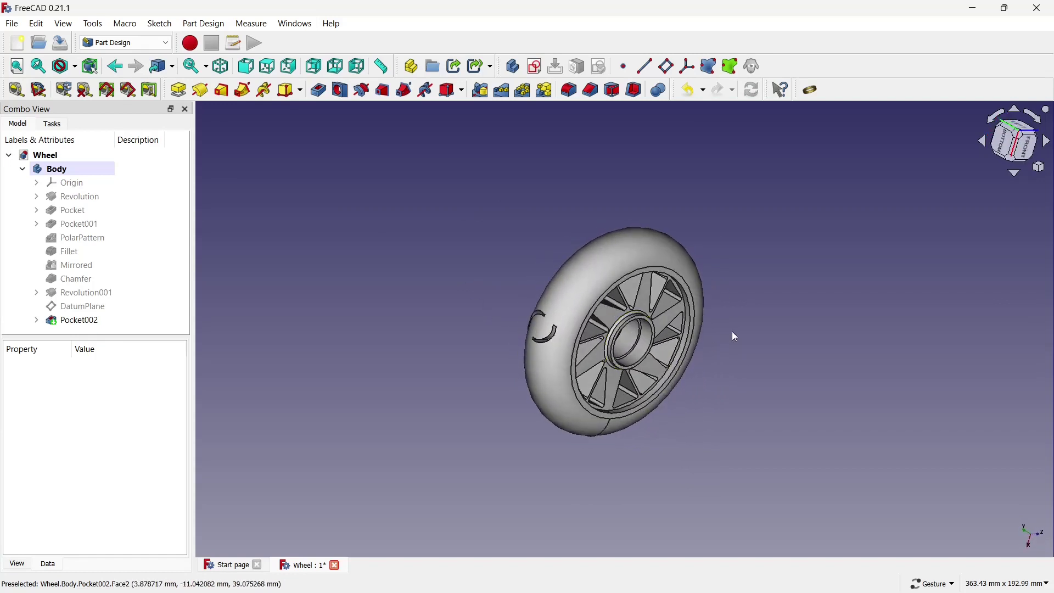
pyautogui.hotkey('ctrl', 's')
# - Polar-pattern Pocket002 about the Y axis with 36 occurrences
pyautogui.click(522, 90)
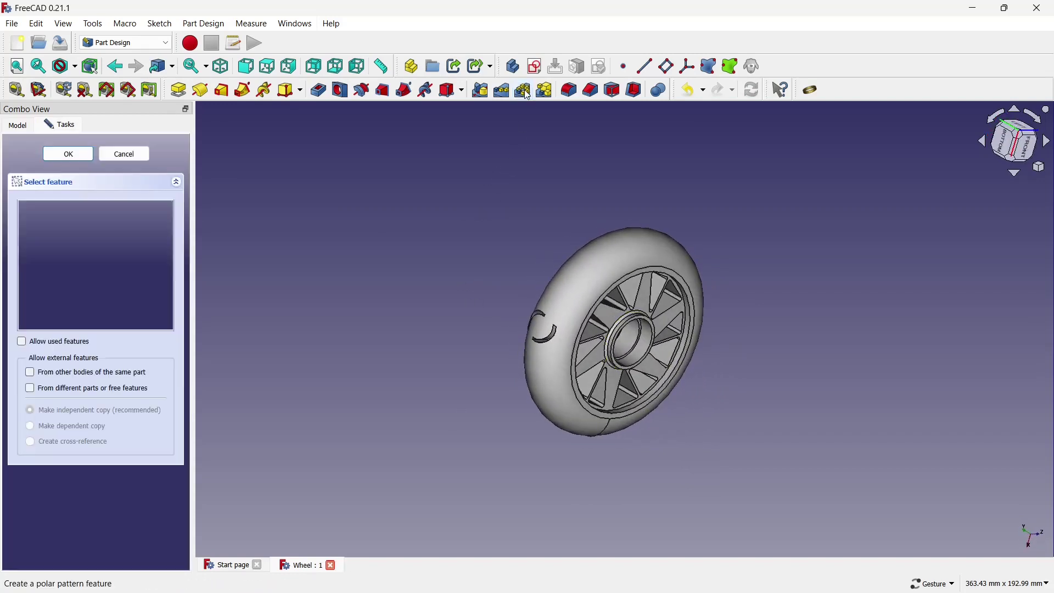
pyautogui.click(75, 306)
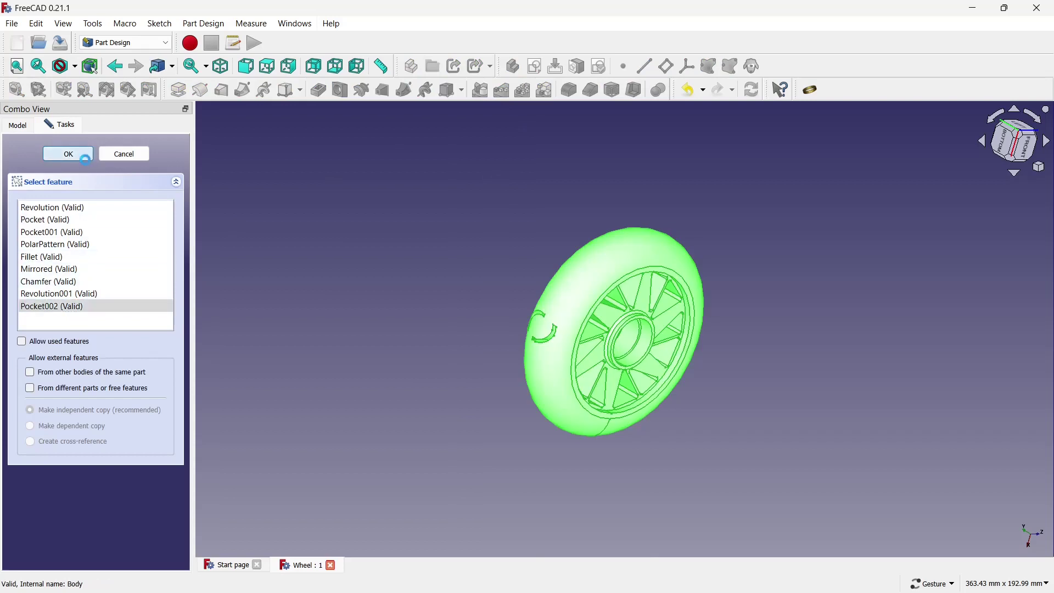
pyautogui.click(82, 156)
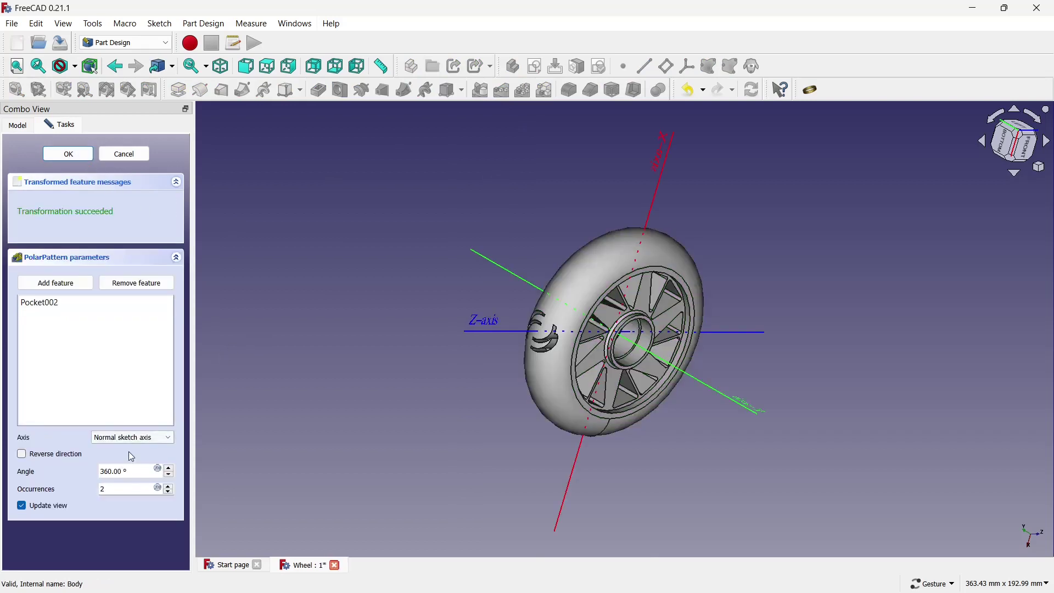
pyautogui.click(131, 437)
pyautogui.press('Escape')
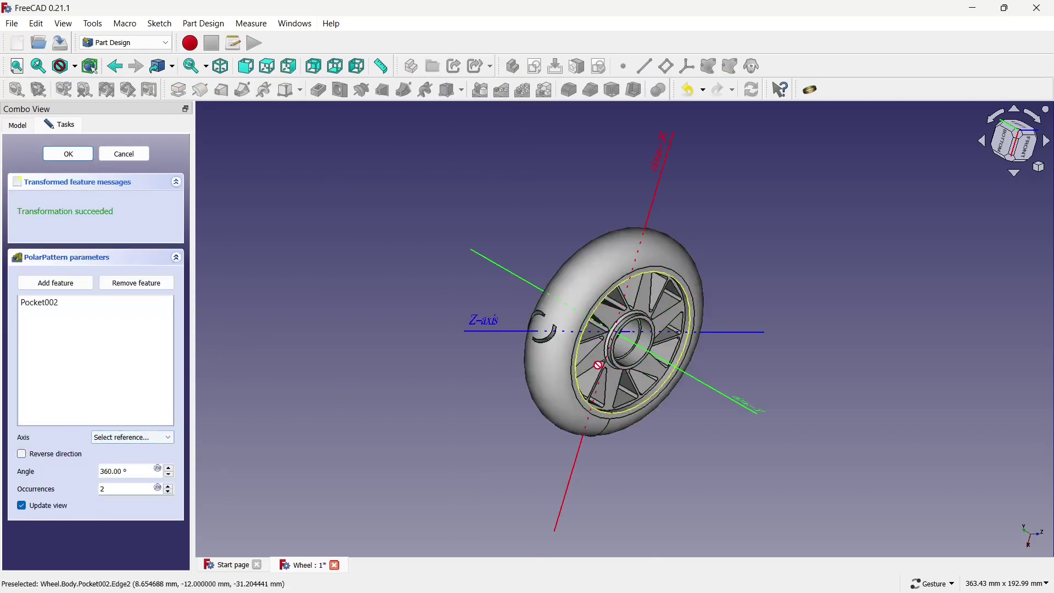
pyautogui.click(627, 276)
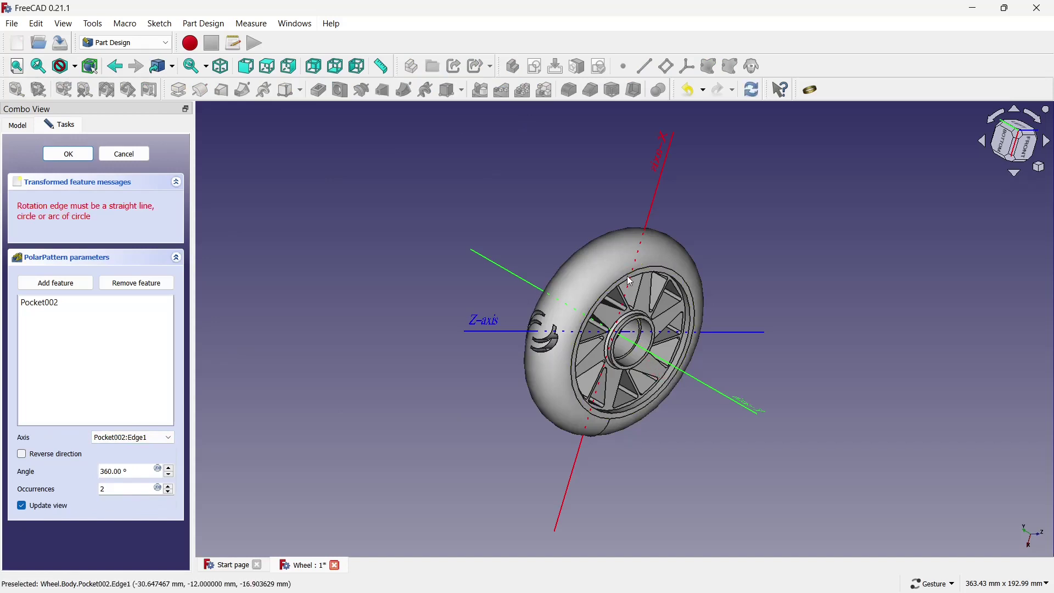
pyautogui.write('36')
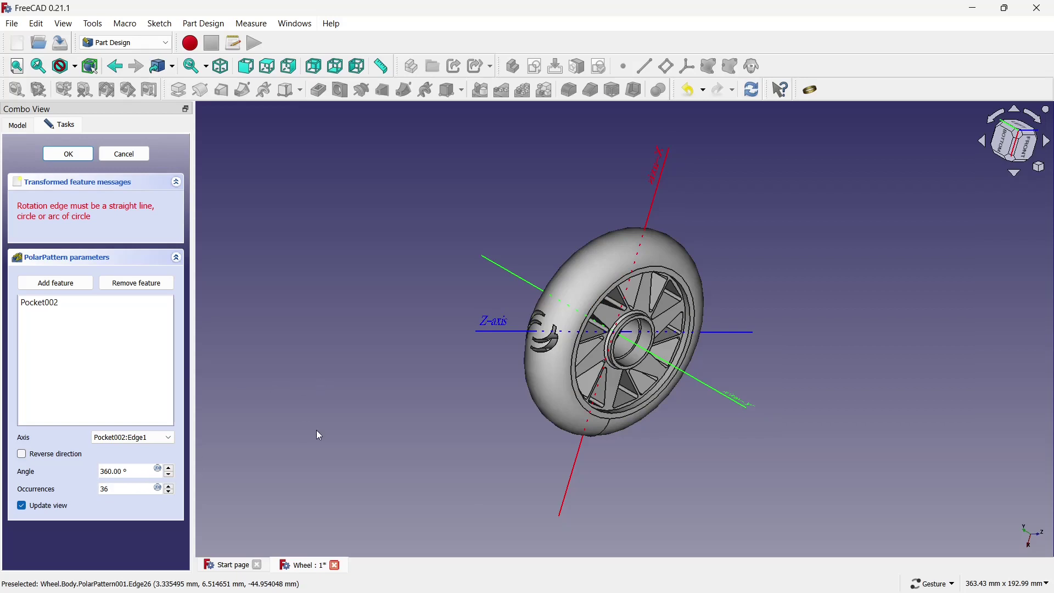
pyautogui.click(148, 442)
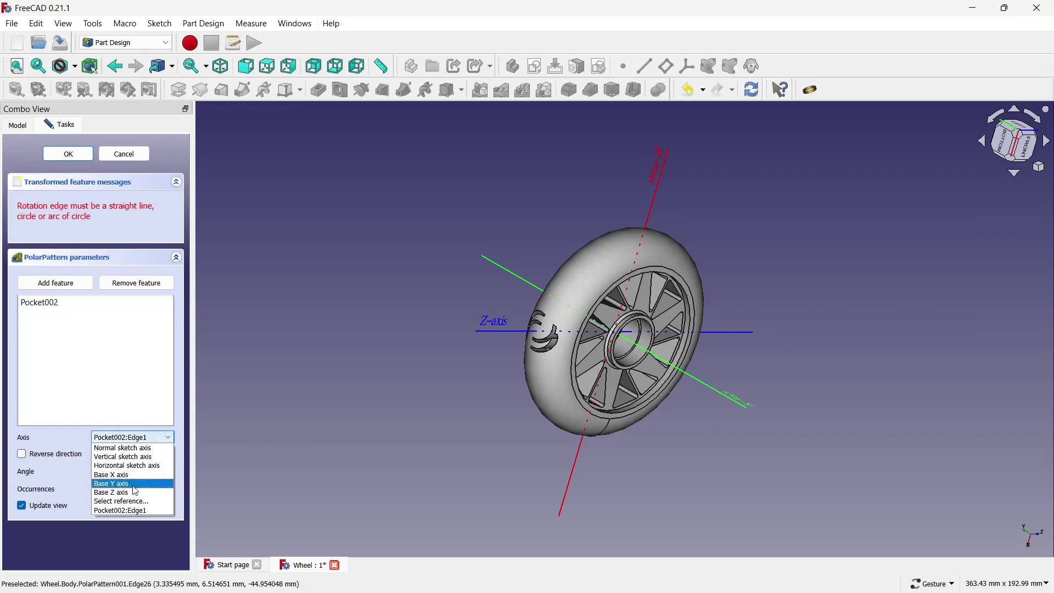
pyautogui.click(126, 502)
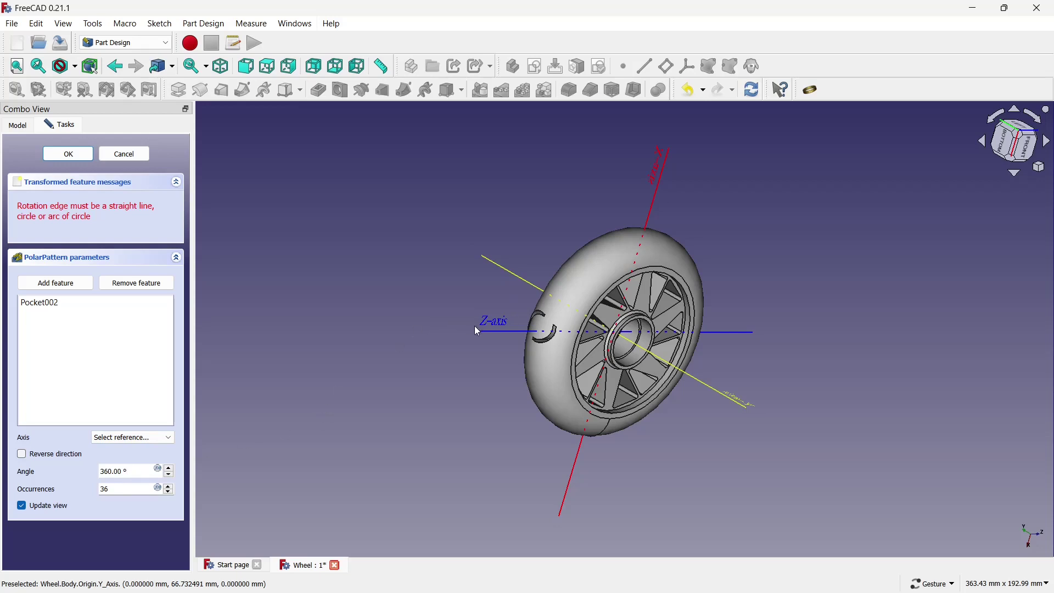
pyautogui.click(492, 354)
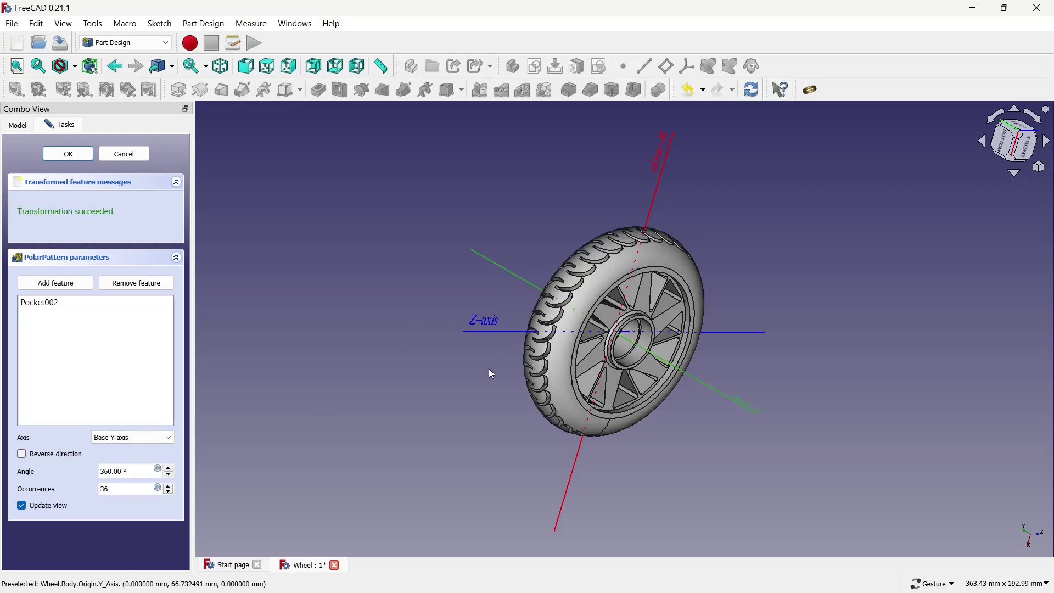
pyautogui.click(88, 154)
pyautogui.moveTo(577, 272)
pyautogui.mouseDown()
pyautogui.moveTo(836, 331)
pyautogui.moveTo(797, 289)
pyautogui.moveTo(796, 344)
pyautogui.moveTo(734, 384)
pyautogui.moveTo(776, 357)
pyautogui.moveTo(677, 400)
pyautogui.moveTo(725, 354)
pyautogui.moveTo(555, 353)
pyautogui.moveTo(727, 332)
pyautogui.moveTo(653, 371)
pyautogui.moveTo(776, 313)
pyautogui.moveTo(763, 307)
pyautogui.mouseUp()
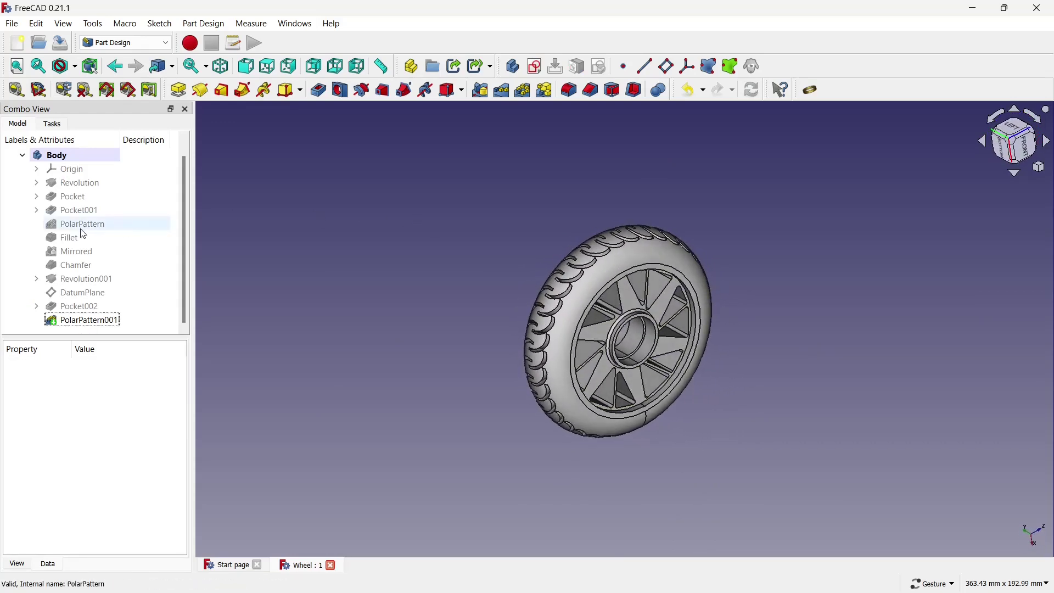
# - Set the body's shape colour to white in its display properties
pyautogui.rightClick(88, 157)
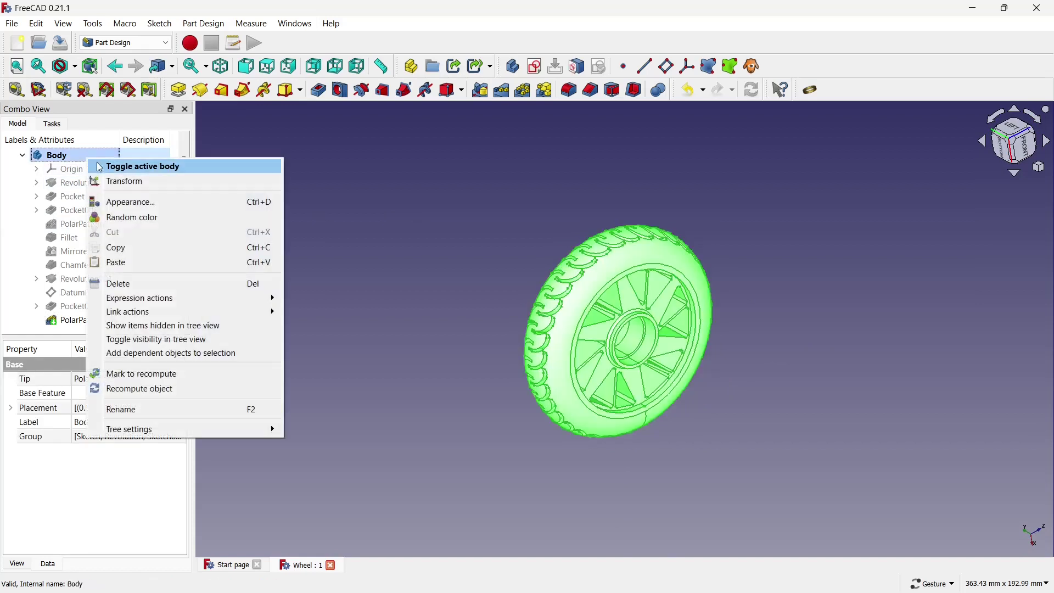
pyautogui.click(109, 202)
pyautogui.click(132, 309)
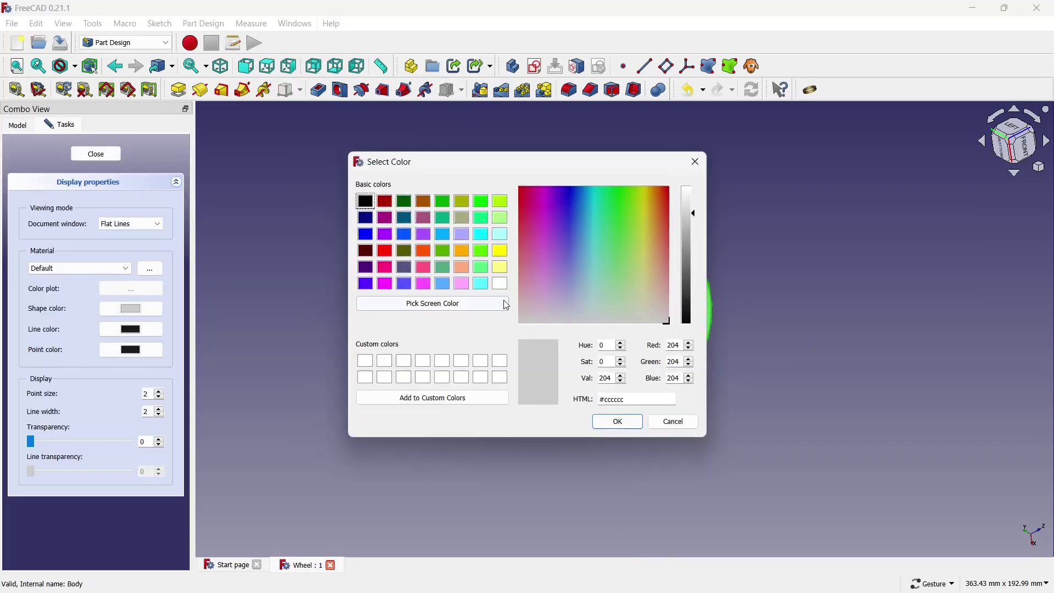
pyautogui.click(500, 283)
pyautogui.click(601, 425)
pyautogui.click(446, 387)
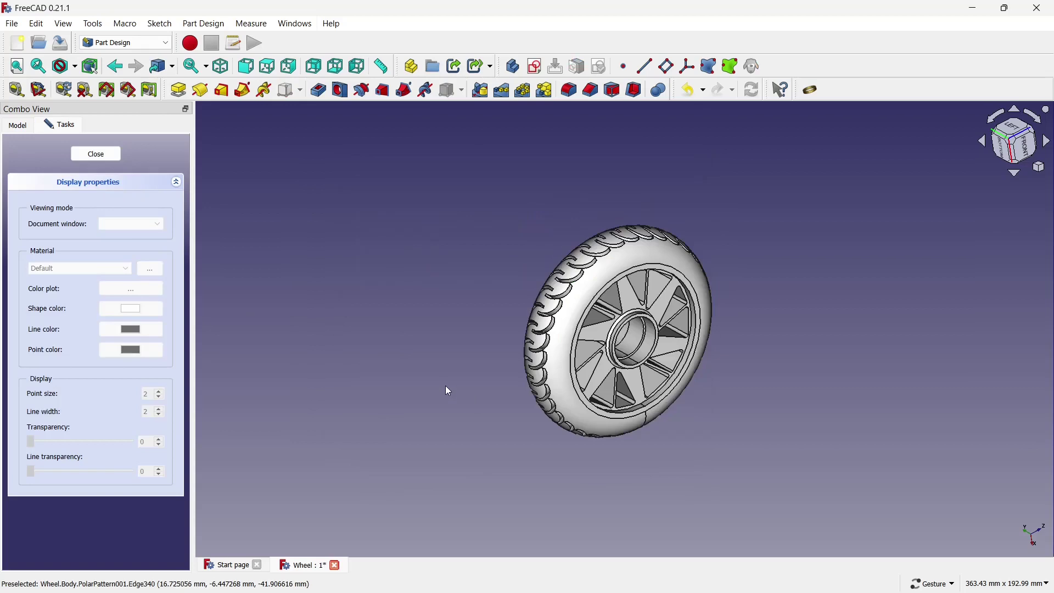
pyautogui.click(109, 155)
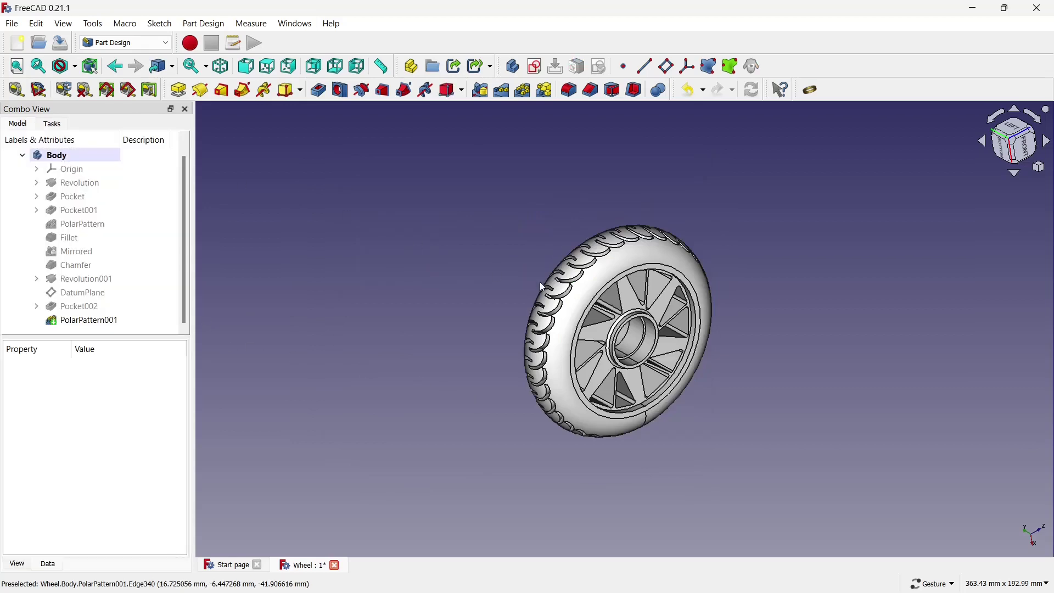
# - Color the front tire faces of PolarPattern001 dark gray using Set colors
pyautogui.click(577, 298)
pyautogui.rightClick(90, 320)
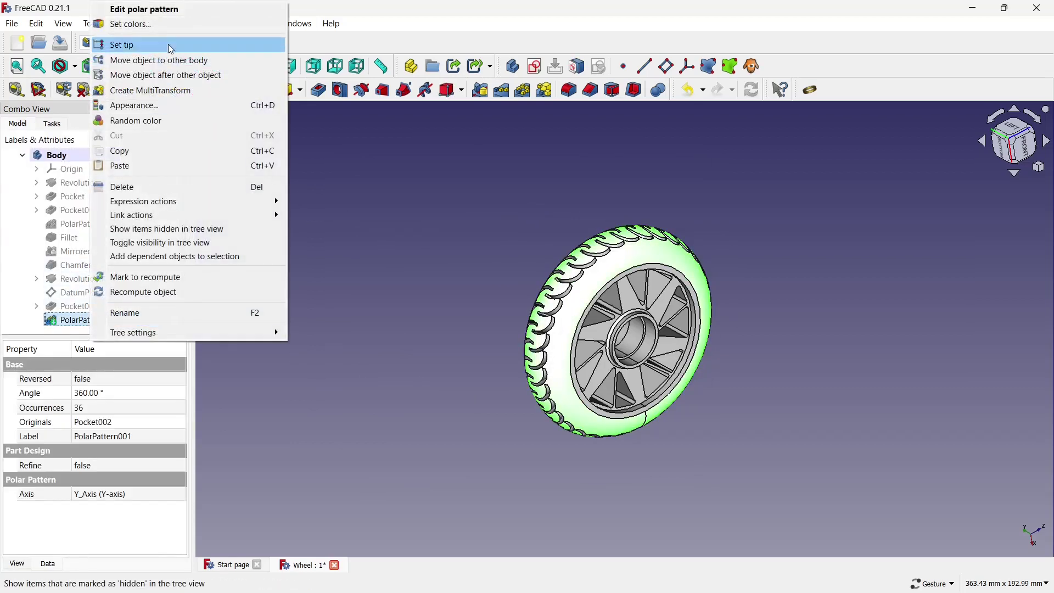
pyautogui.click(181, 24)
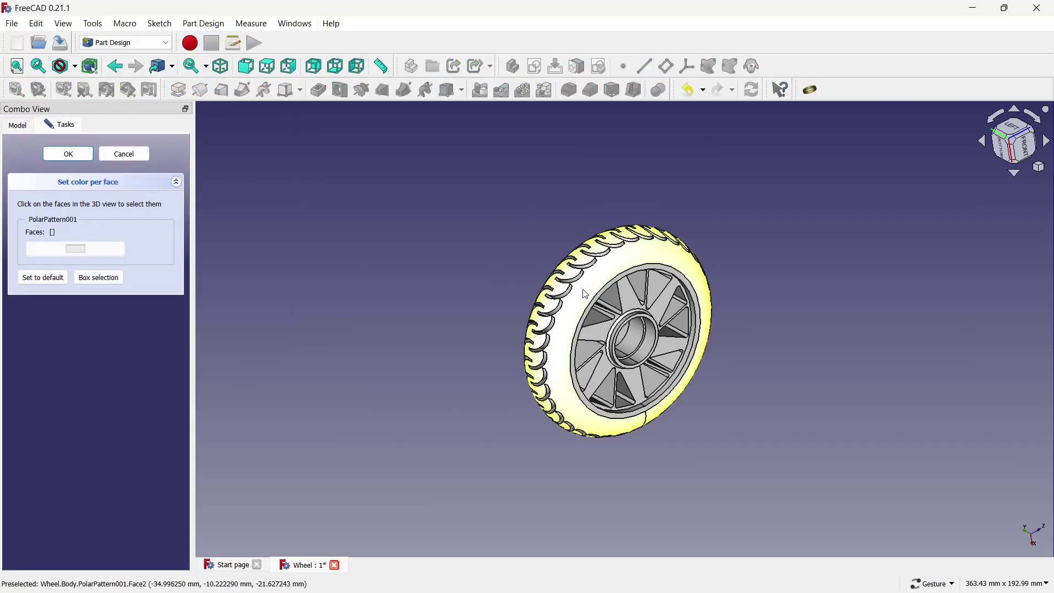
pyautogui.click(543, 285)
pyautogui.click(85, 249)
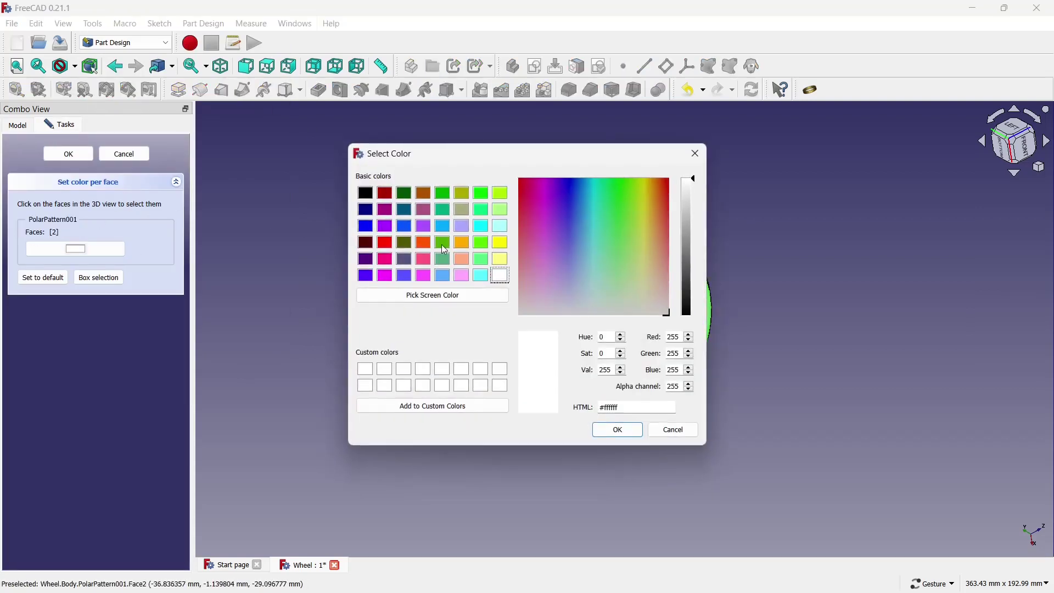
pyautogui.moveTo(687, 282); pyautogui.dragTo(687, 297)
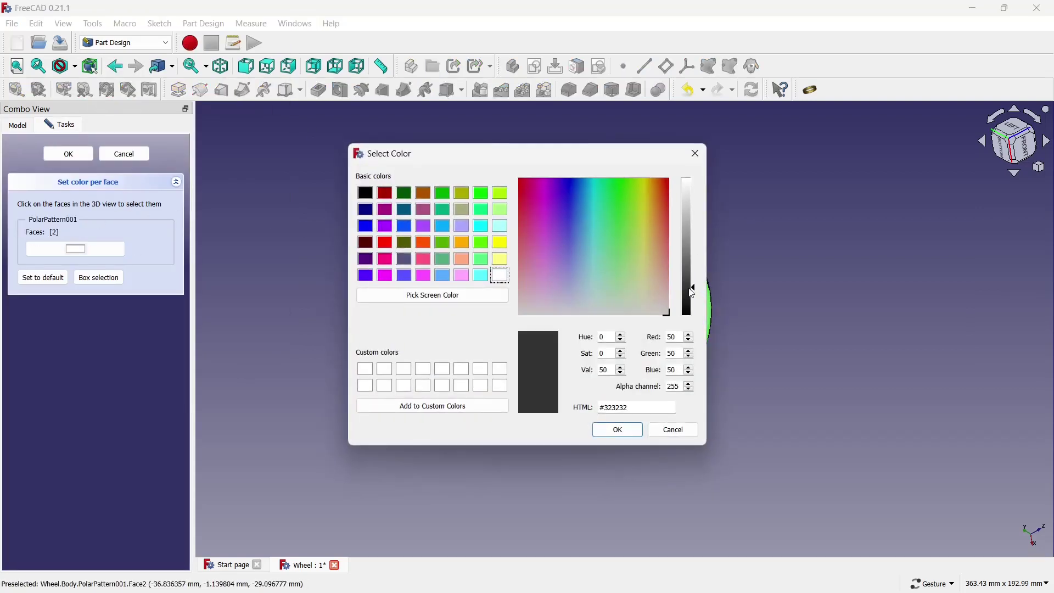
pyautogui.click(631, 430)
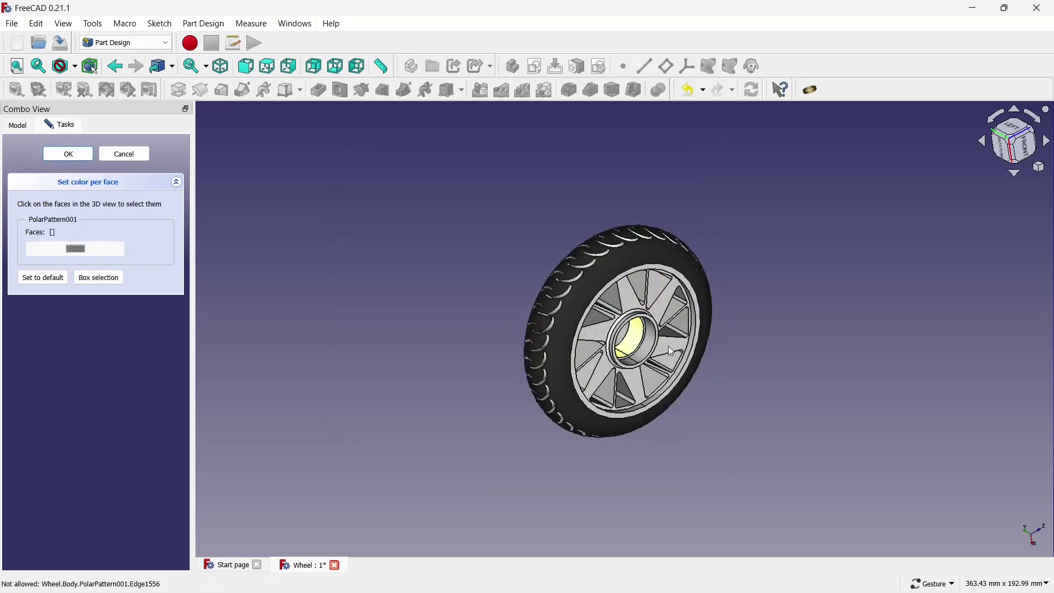
pyautogui.click(602, 286)
pyautogui.click(97, 250)
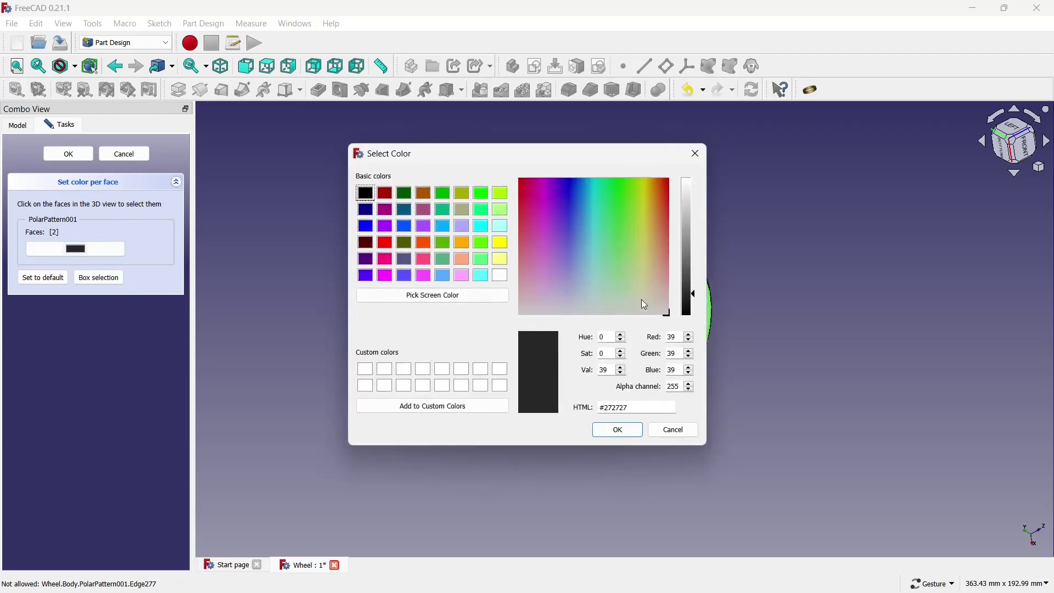
pyautogui.click(697, 273)
pyautogui.click(620, 427)
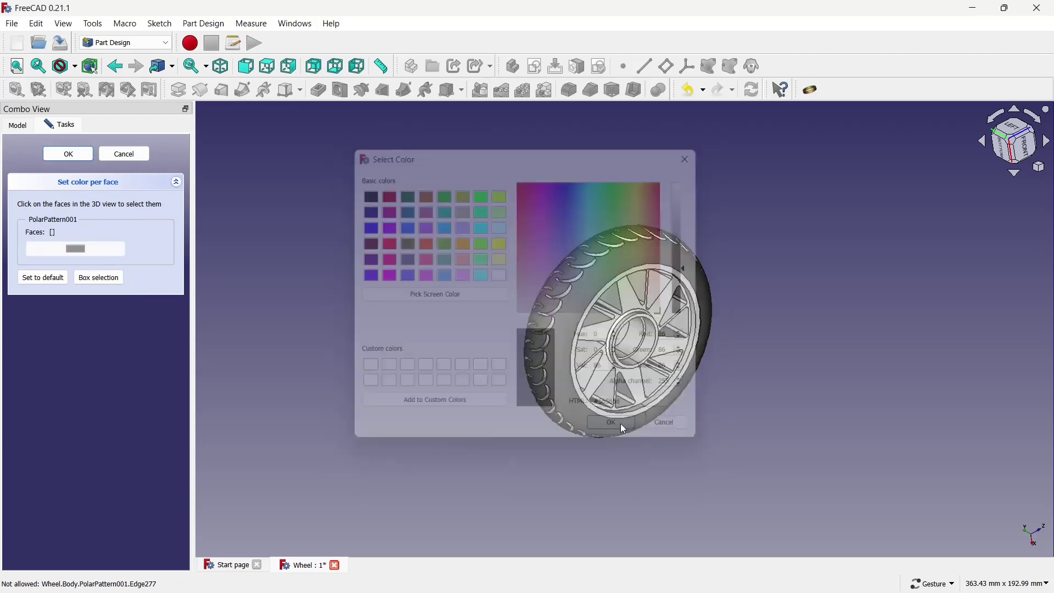
pyautogui.click(69, 153)
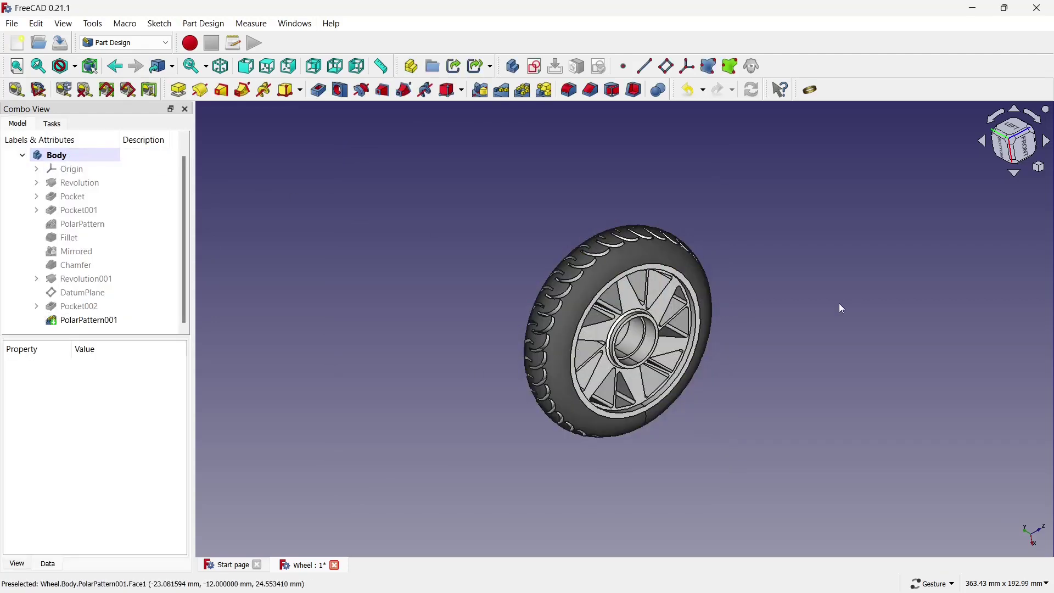
# - Color the uncoloured rear tire faces dark gray as well
pyautogui.press('1')
pyautogui.moveTo(807, 317)
pyautogui.mouseDown()
pyautogui.moveTo(820, 329)
pyautogui.moveTo(798, 336)
pyautogui.moveTo(804, 355)
pyautogui.moveTo(724, 353)
pyautogui.moveTo(691, 348)
pyautogui.moveTo(704, 342)
pyautogui.moveTo(694, 305)
pyautogui.mouseUp()
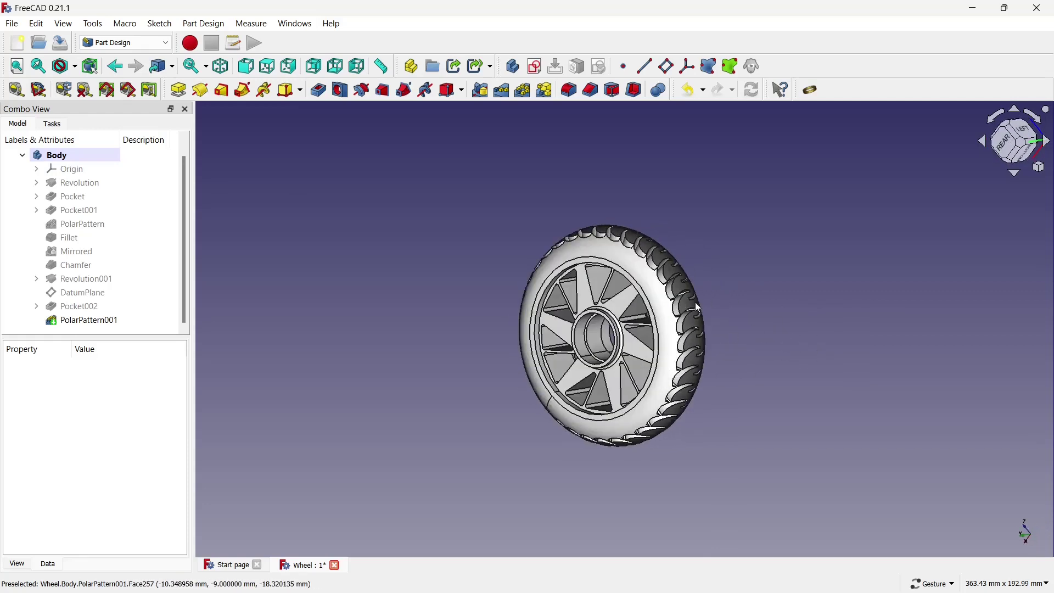
pyautogui.click(649, 285)
pyautogui.rightClick(132, 320)
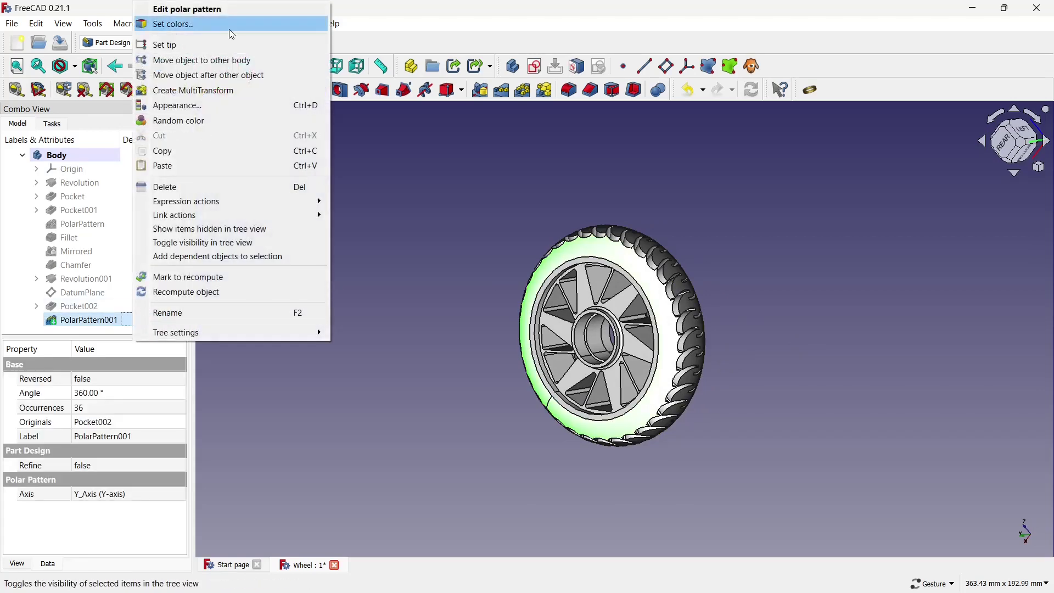
pyautogui.click(229, 29)
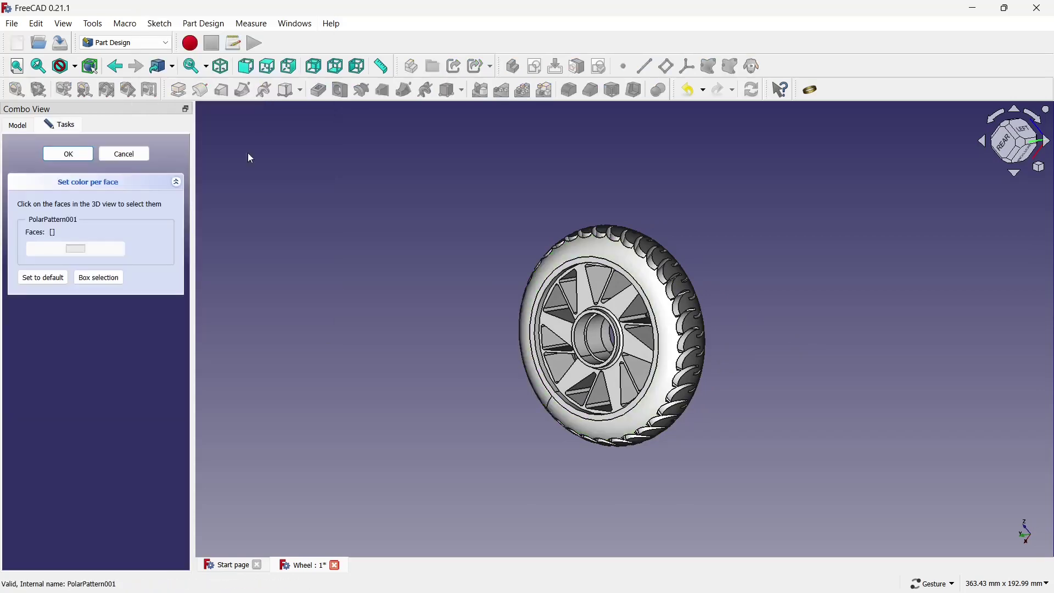
pyautogui.click(558, 241)
pyautogui.click(126, 252)
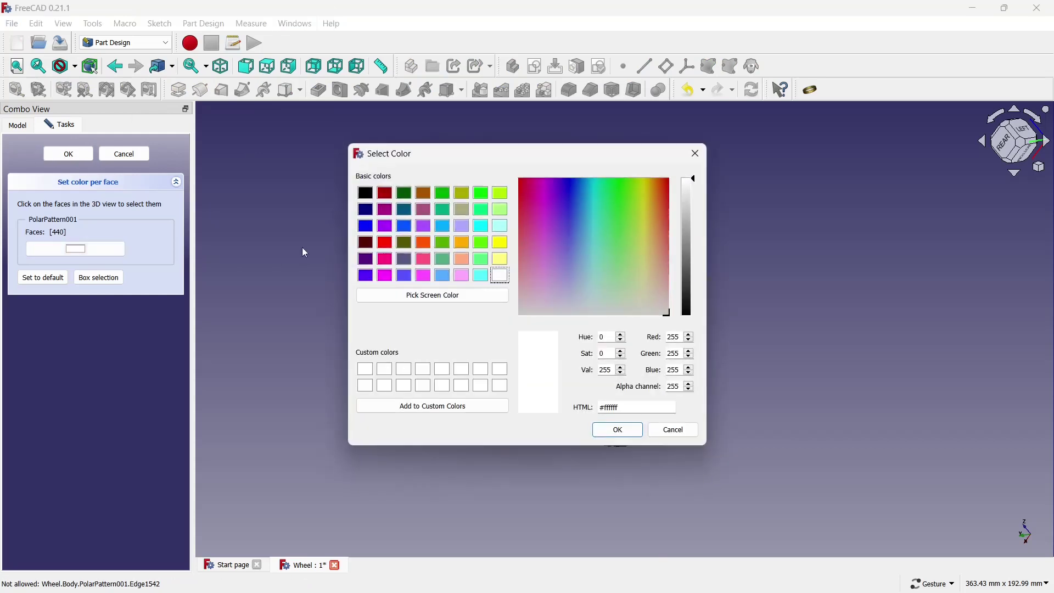
pyautogui.click(687, 262)
pyautogui.click(640, 429)
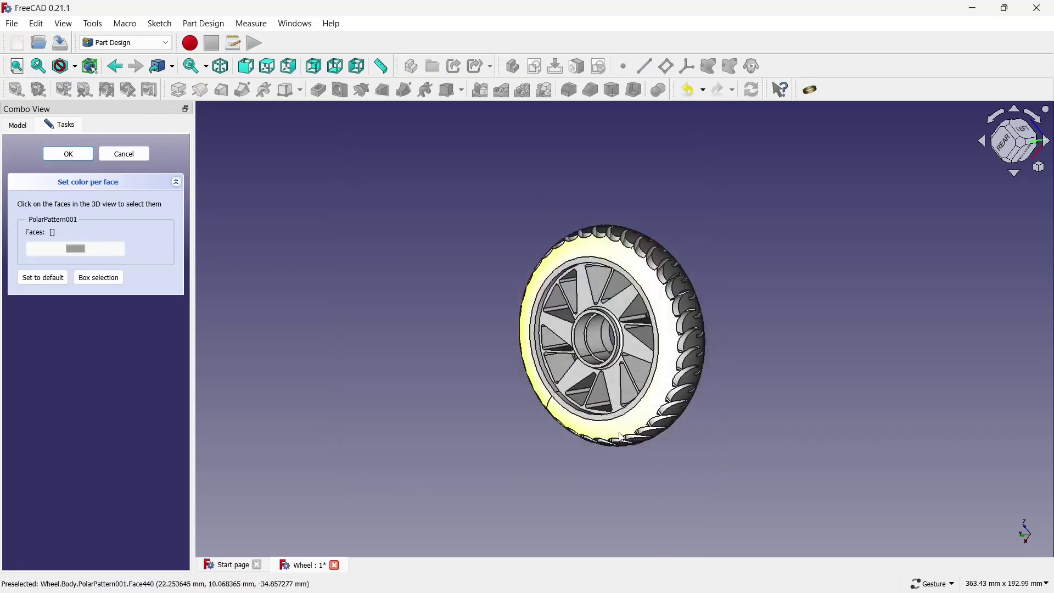
pyautogui.click(68, 154)
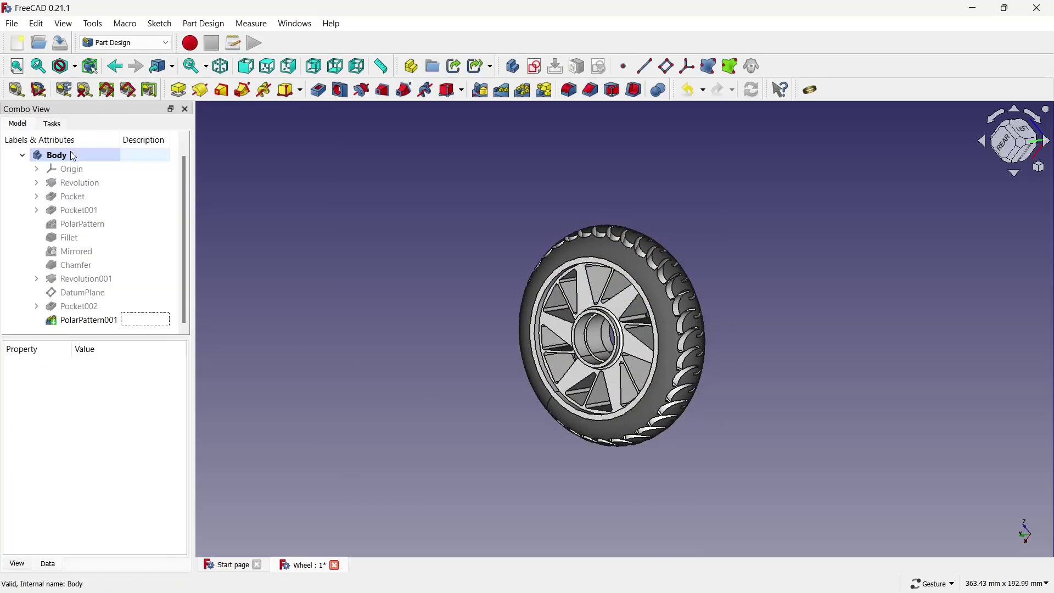
pyautogui.moveTo(798, 308)
pyautogui.mouseDown()
pyautogui.moveTo(770, 336)
pyautogui.moveTo(815, 367)
pyautogui.moveTo(771, 353)
pyautogui.moveTo(845, 363)
pyautogui.moveTo(738, 384)
pyautogui.mouseUp()
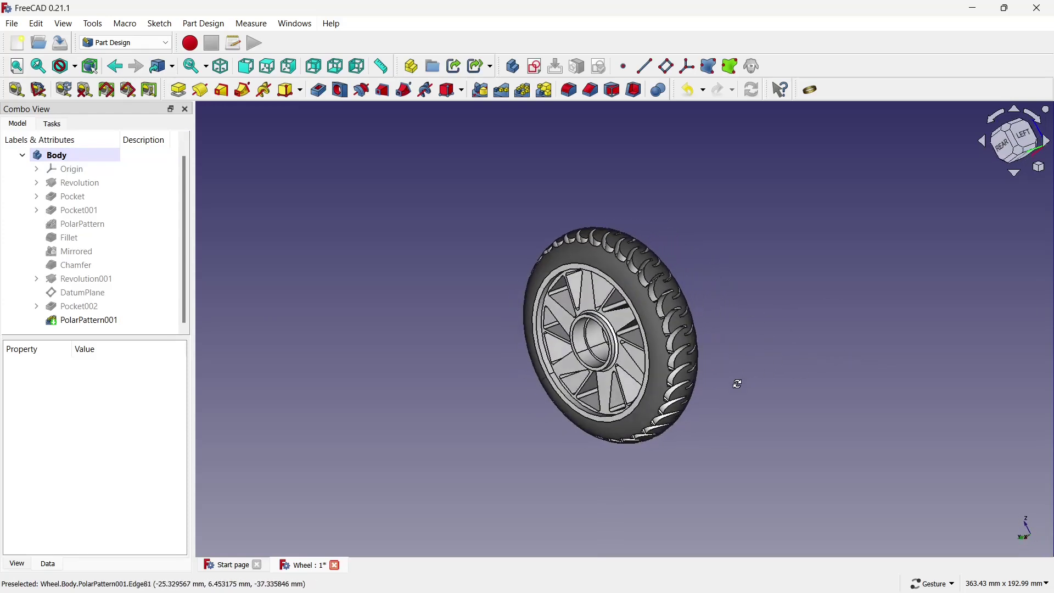
pyautogui.moveTo(737, 303); pyautogui.dragTo(790, 287)
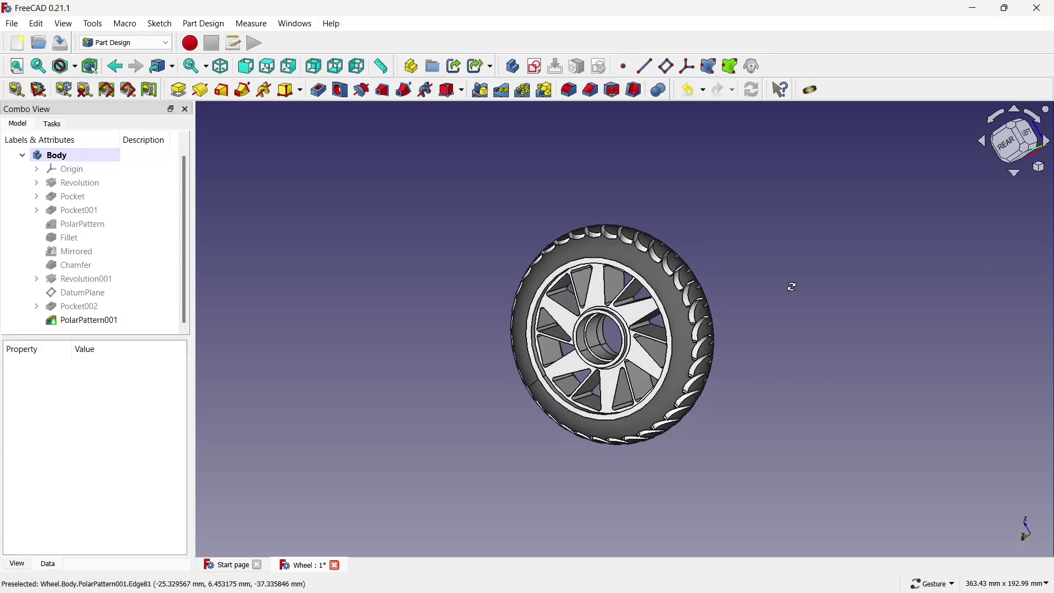